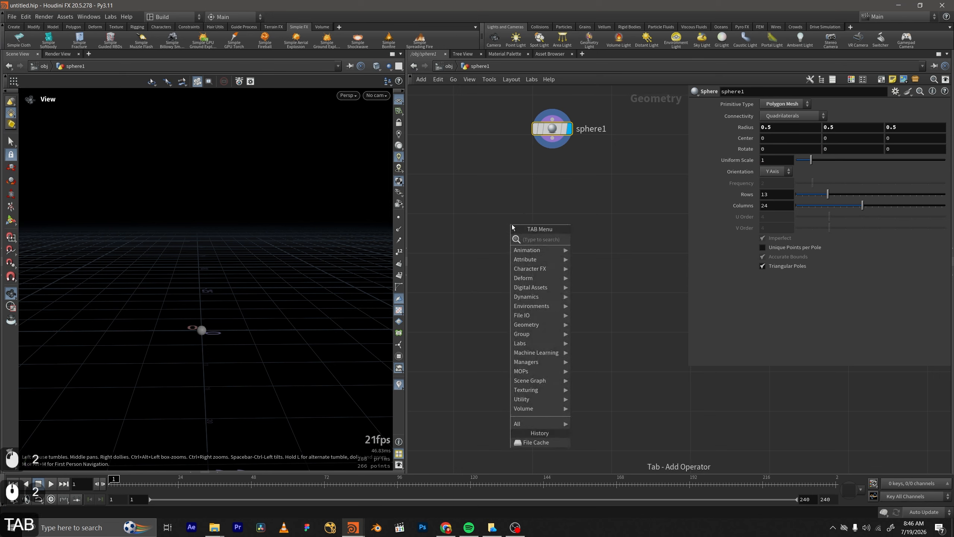
Add an Attribute Wrangle below the sphere node and connect the sphere's output to its first input.
type("wrangle")
key("Return")
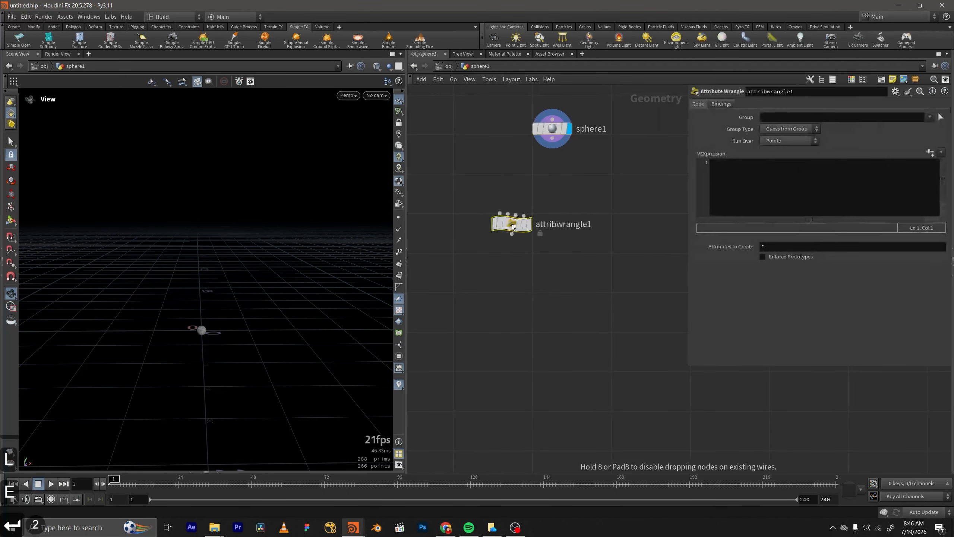
left_click_drag(512, 225, 540, 271)
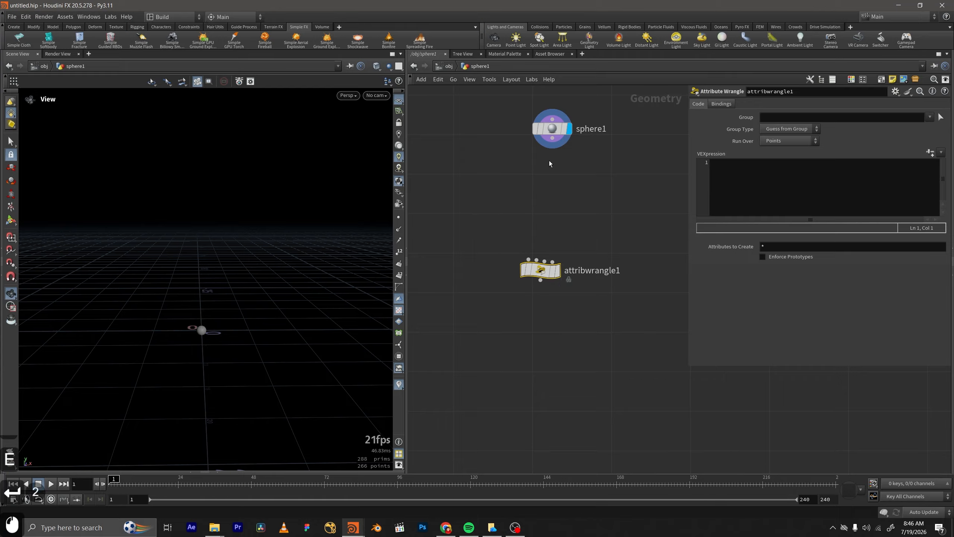
left_click_drag(552, 138, 506, 264)
left_click(732, 181)
type("@d")
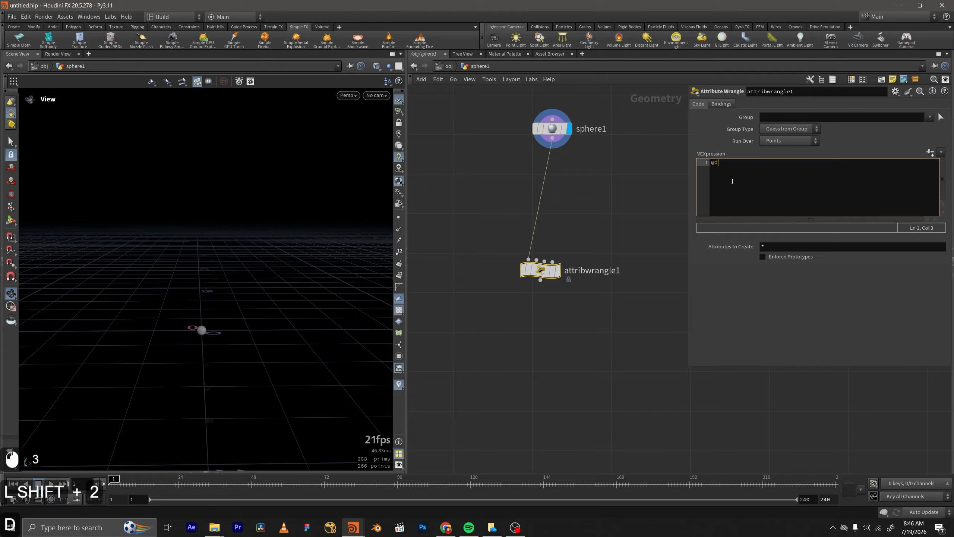
type("ensity=")
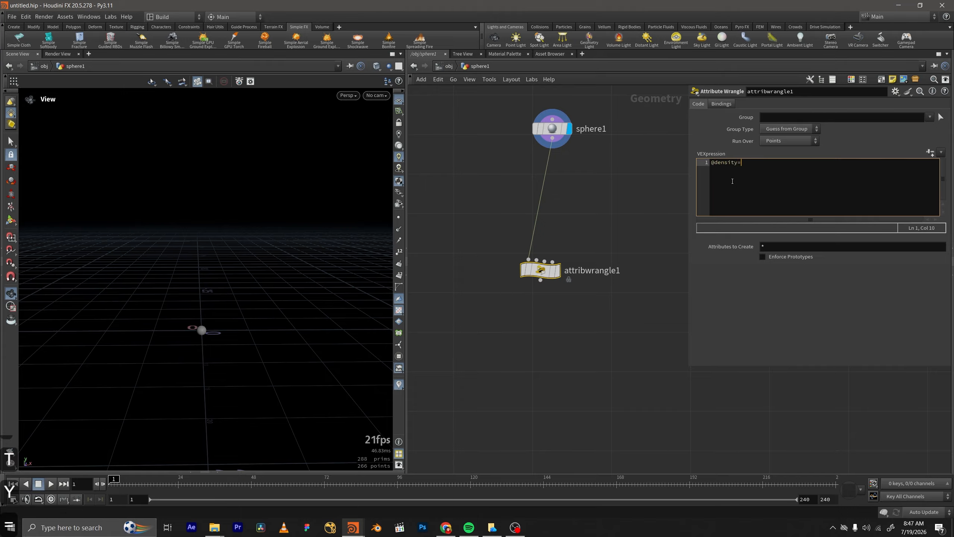
type("1.")
key("BackSpace")
type(";")
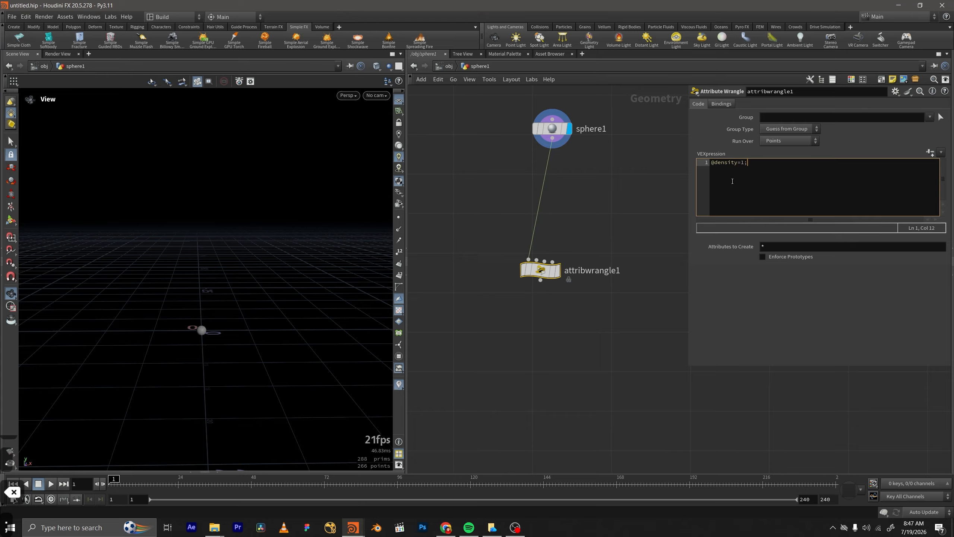
key("ctrl+Return")
left_click(549, 384)
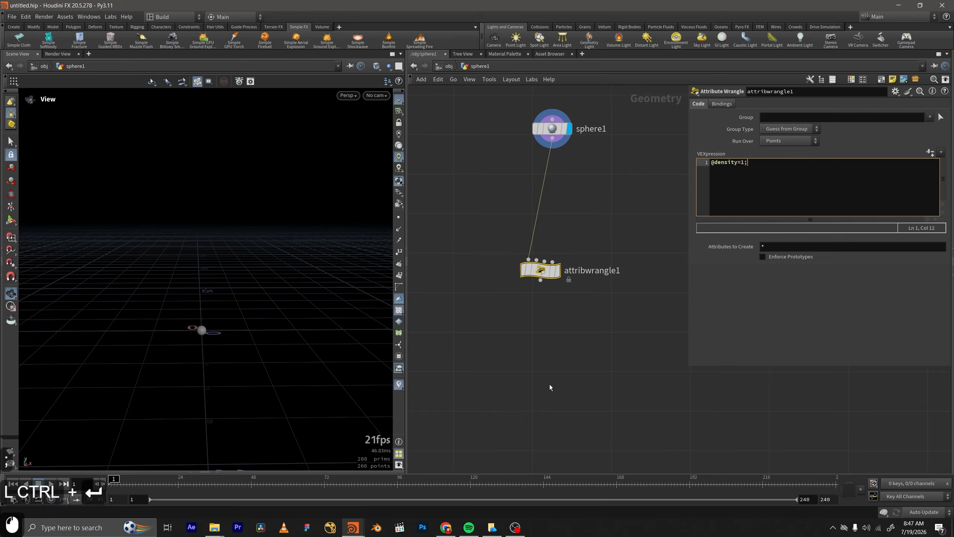
Add a Volume Rasterize Attributes node below the wrangle, wire it to the wrangle's output and display it.
middle_click_drag(550, 353, 557, 273)
left_click_drag(556, 198, 570, 150)
middle_click_drag(570, 152, 566, 209)
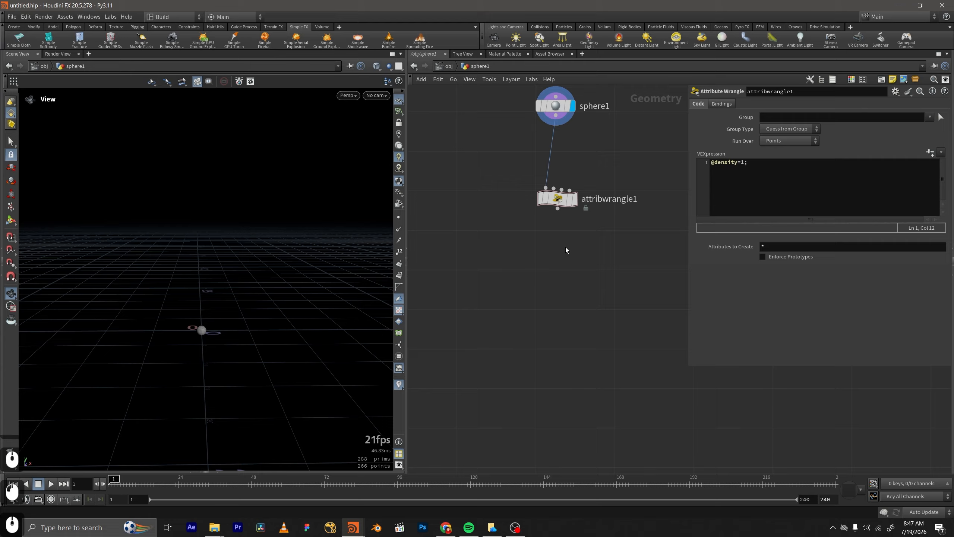
key("Tab")
type("rater")
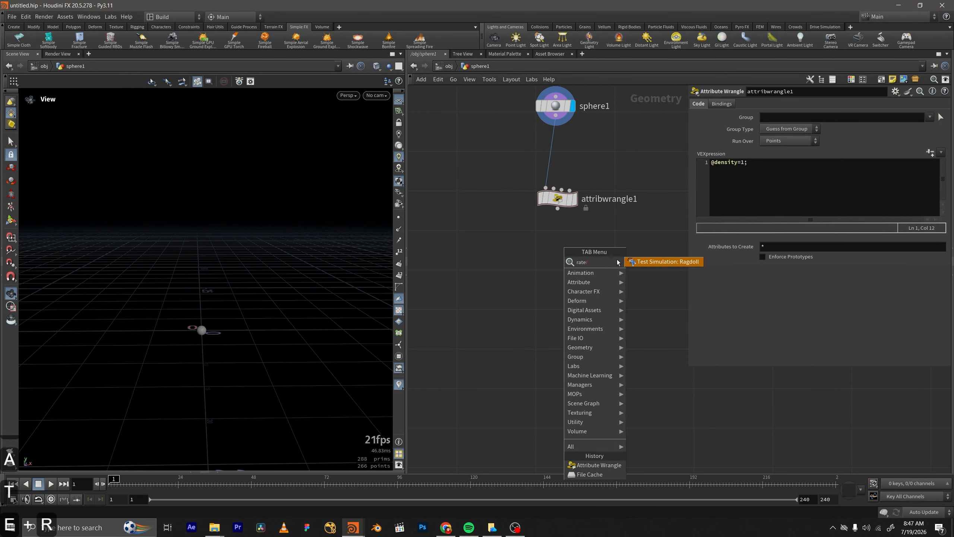
key("BackSpace")
key("BackSpace")
key("BackSpace")
type("ster")
key("Down")
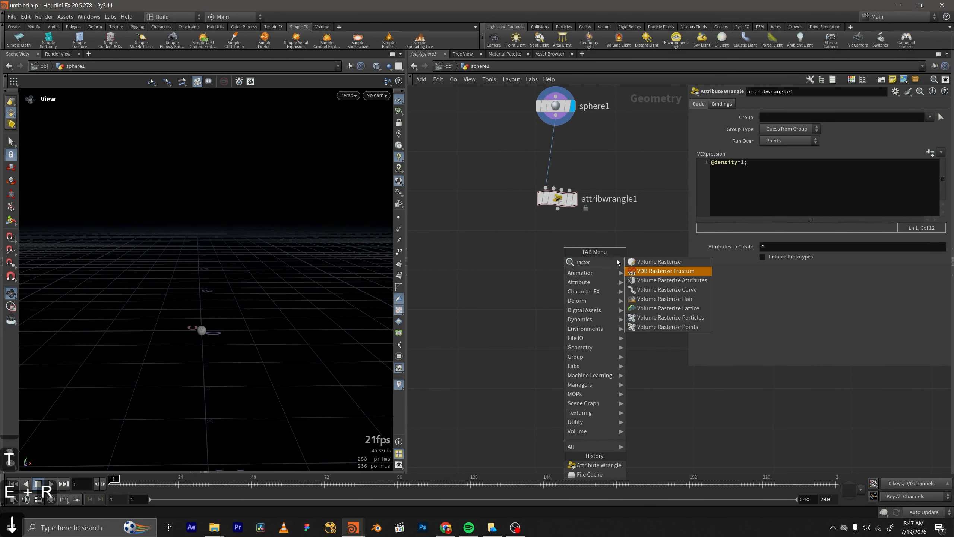
key("Down")
key("Return")
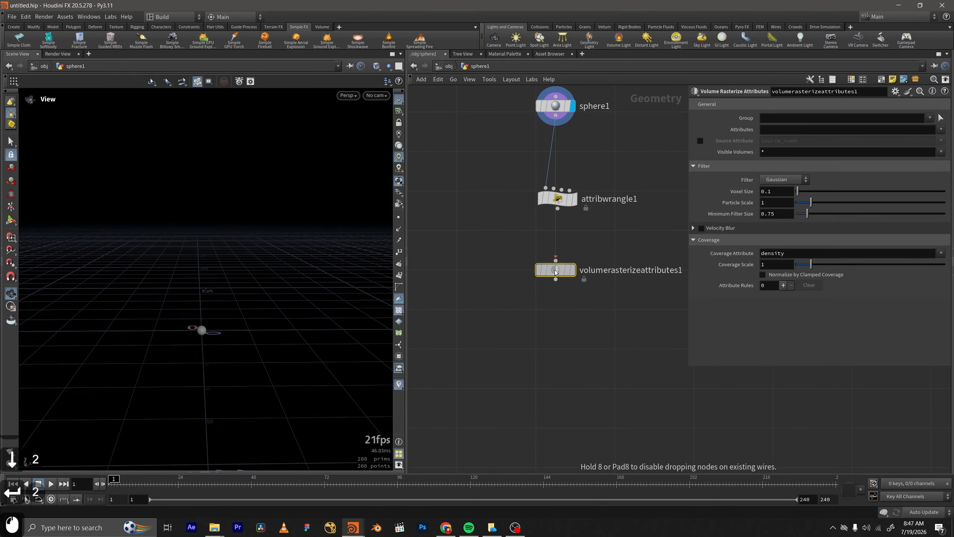
left_click(555, 271)
left_click(576, 271)
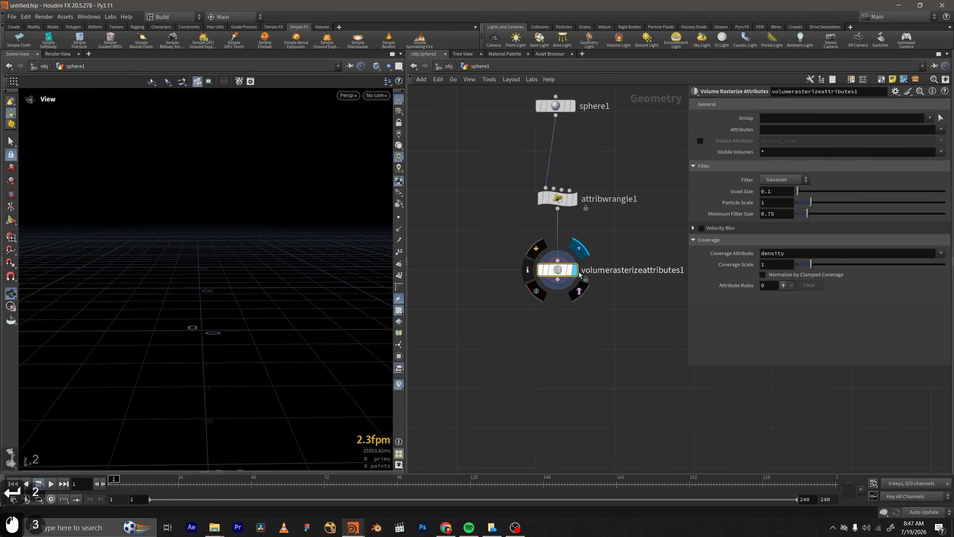
Choose density as the attribute to rasterize into the volume.
scroll(489, 299, "down", 4)
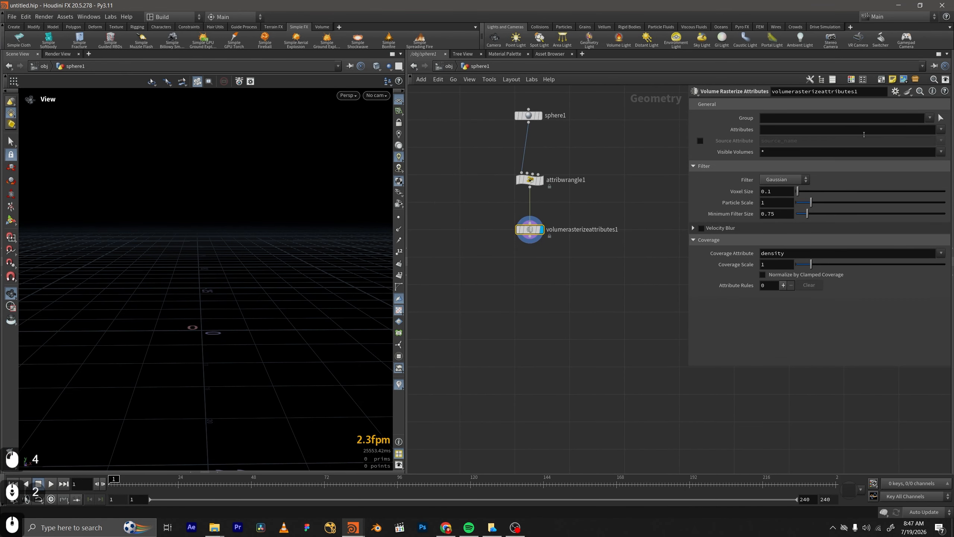
left_click(941, 130)
left_click(932, 140)
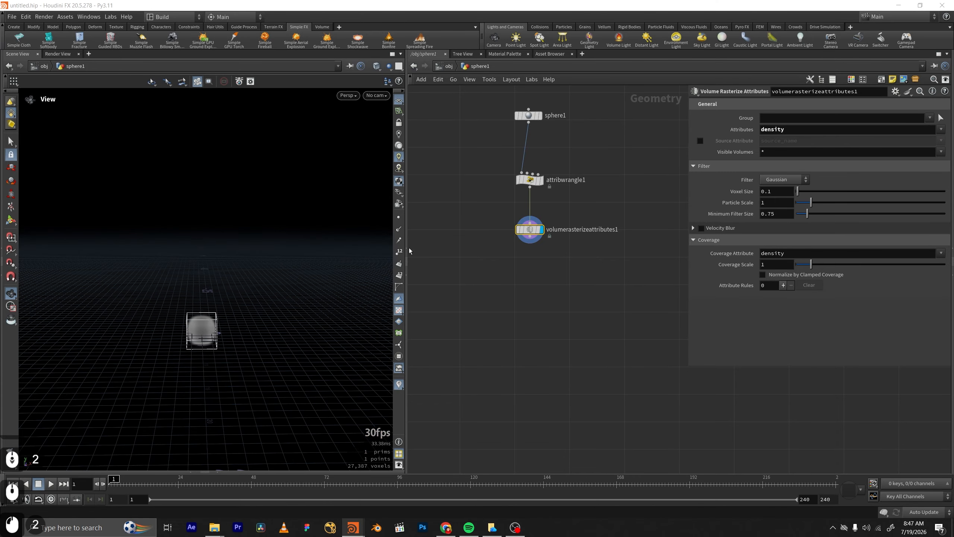
Set the rasterize node's voxel size to 0.04 and lower its particle scale to 0.58.
right_click(231, 267, "alt")
left_click(236, 277, "alt")
left_click_drag(236, 277, 258, 268, "alt")
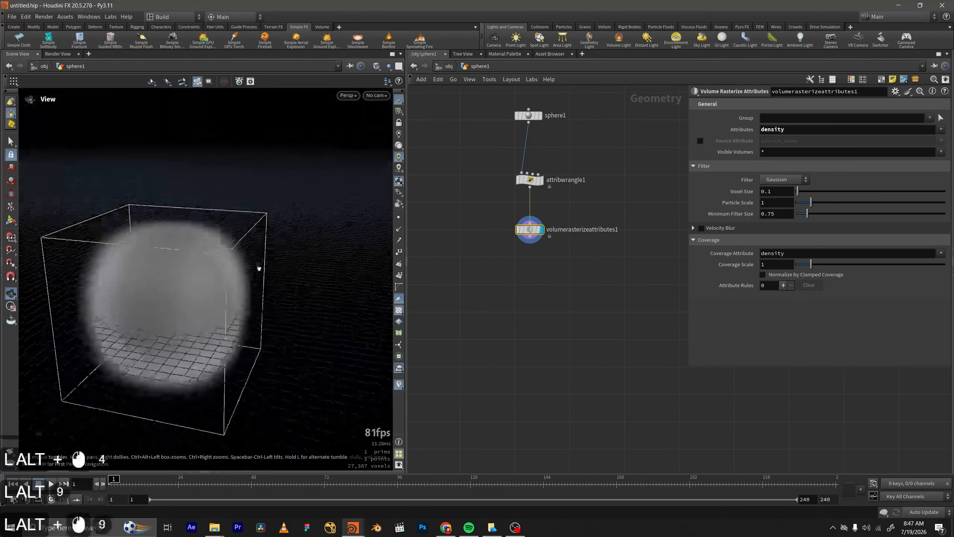
right_click_drag(259, 268, 153, 426, "alt")
left_click_drag(165, 300, 207, 274, "alt")
middle_click_drag(206, 274, 207, 296, "alt")
left_click_drag(206, 296, 210, 274, "alt")
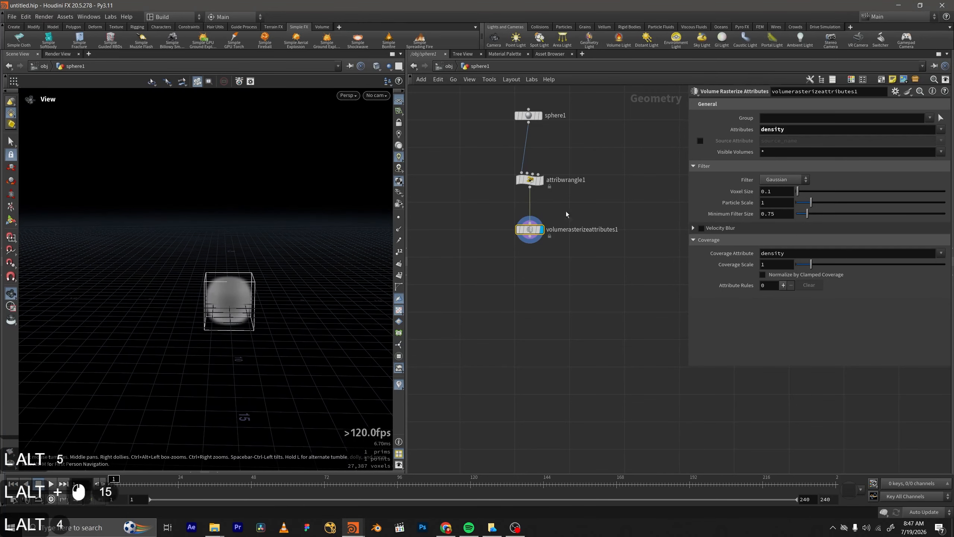
double_click(769, 193)
type("0.04")
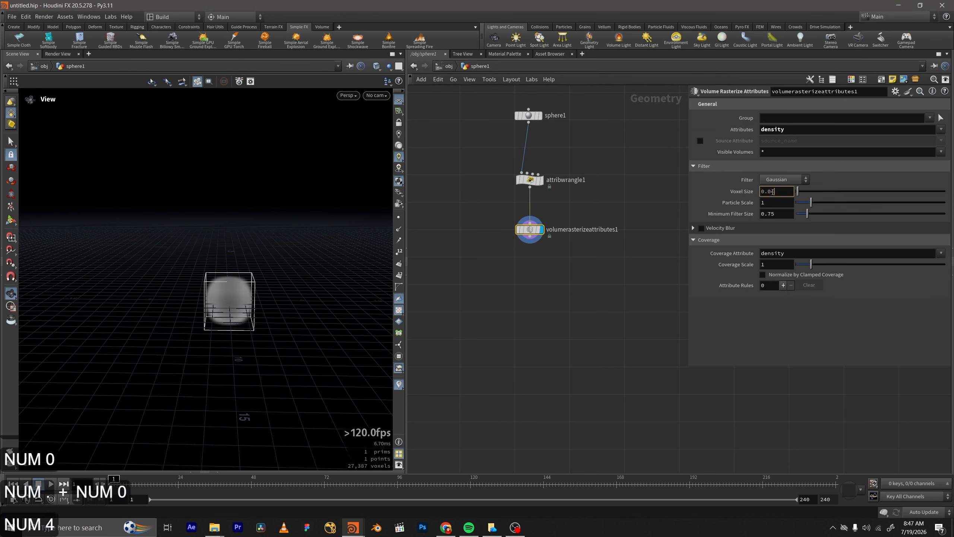
key("KP_Enter")
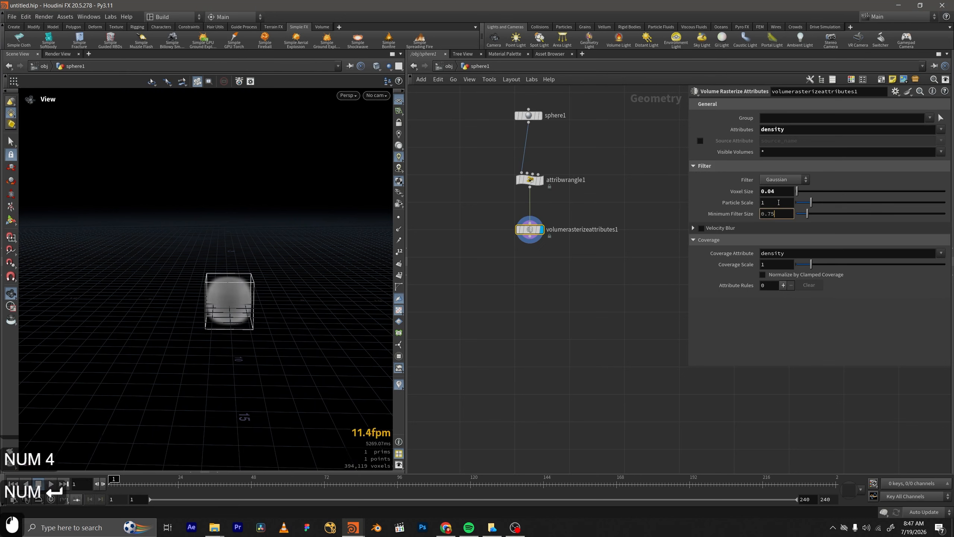
left_click_drag(811, 202, 805, 204)
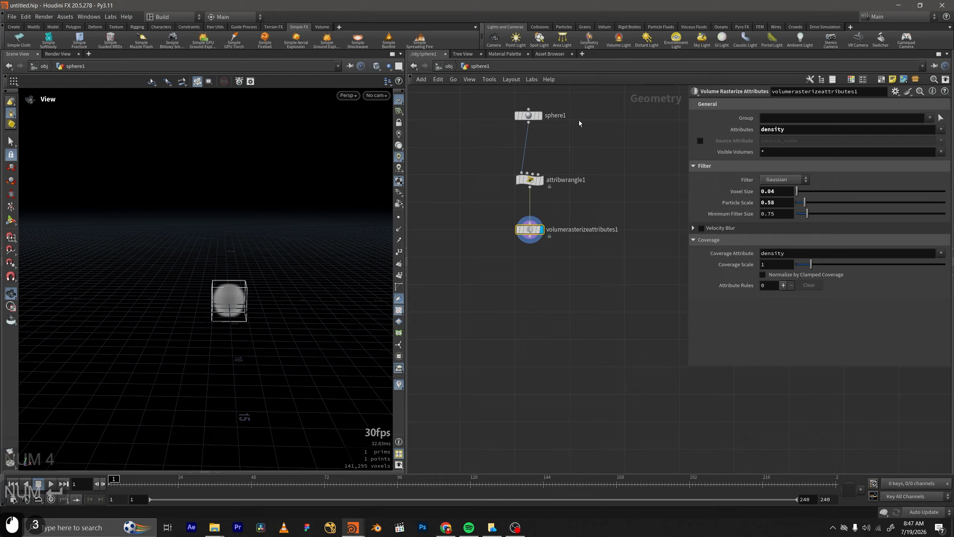
Template the sphere as an overlay, compare it with the volume, and return the display to the rasterize node.
left_click(538, 116, "ctrl")
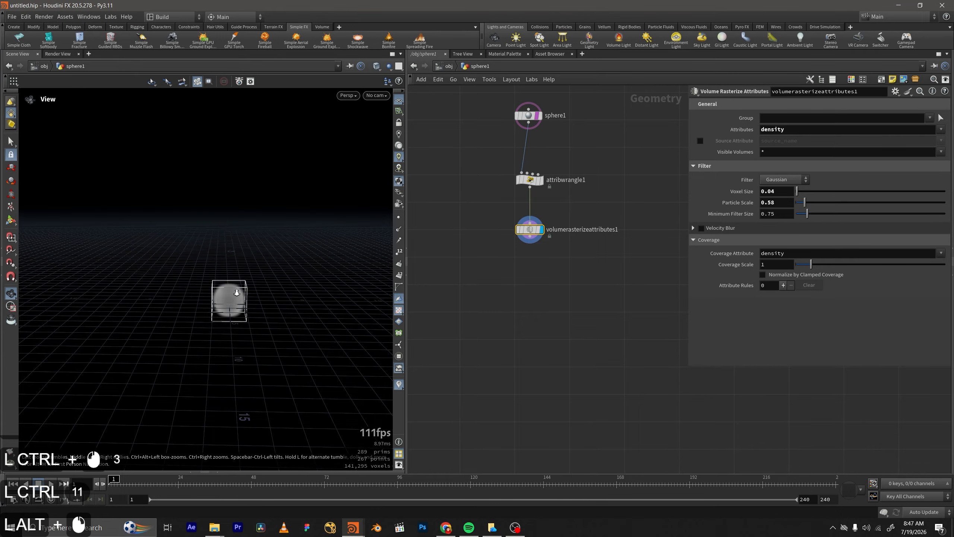
right_click_drag(237, 293, 408, 153, "alt")
left_click(540, 115)
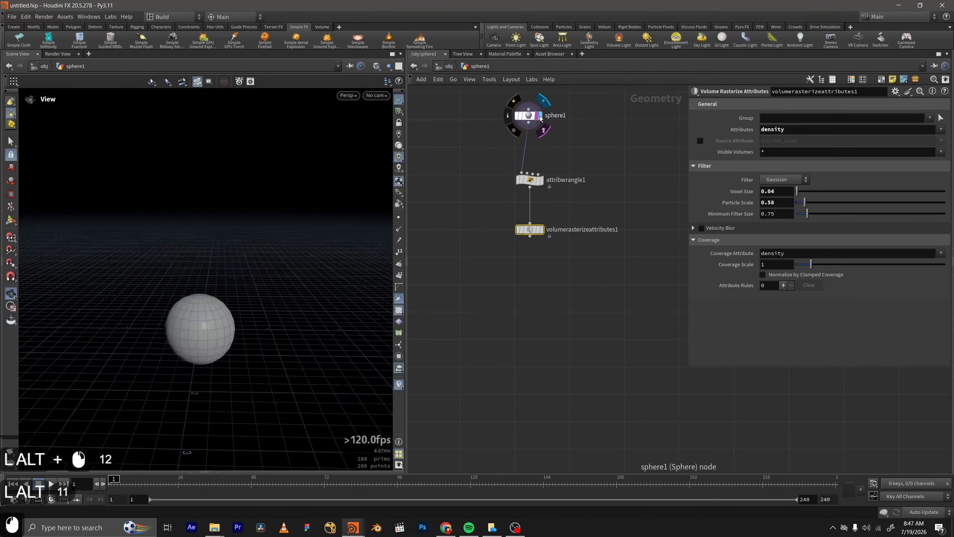
left_click(541, 229)
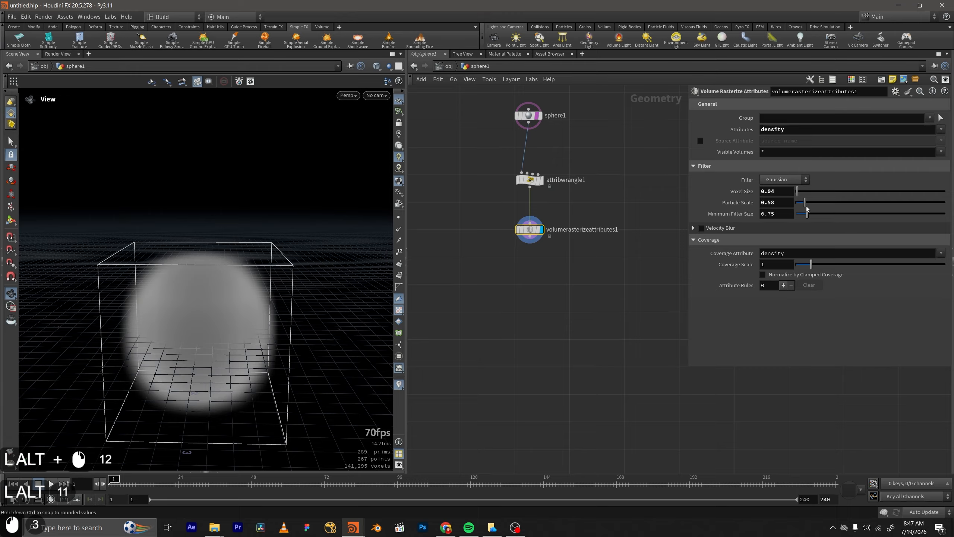
Reduce the rasterize node's particle scale, trying 0 and 0.04 before settling on 0.15.
left_click_drag(807, 209, 794, 205)
double_click(780, 203)
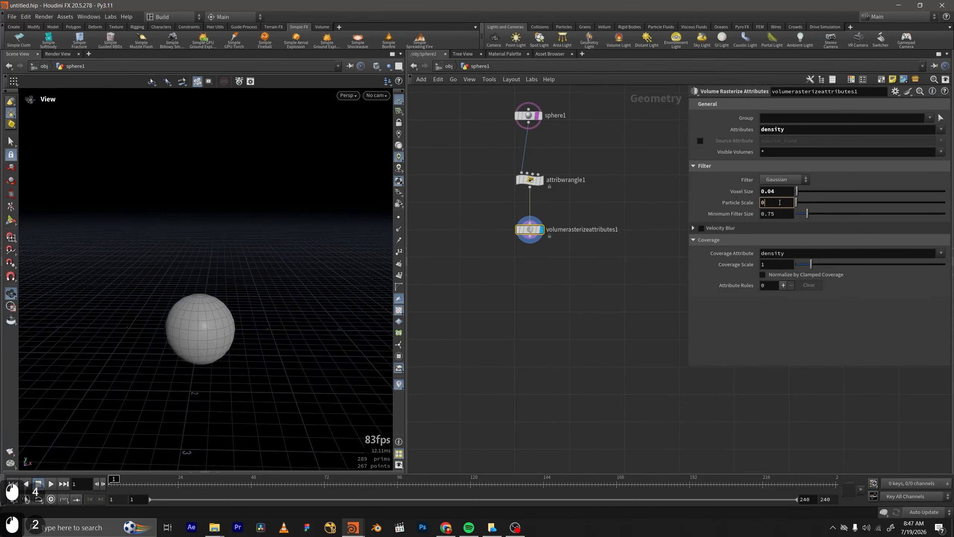
type("0..")
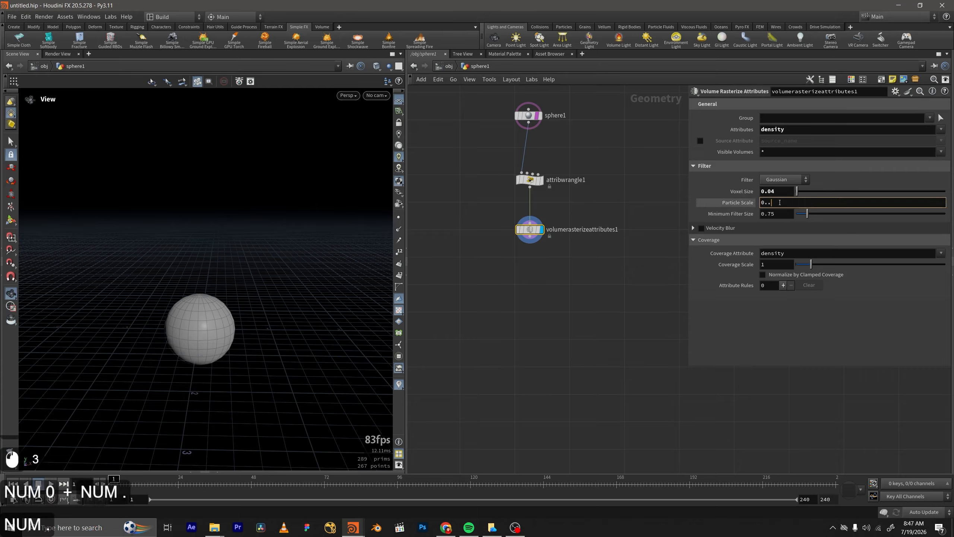
key("BackSpace")
type("04")
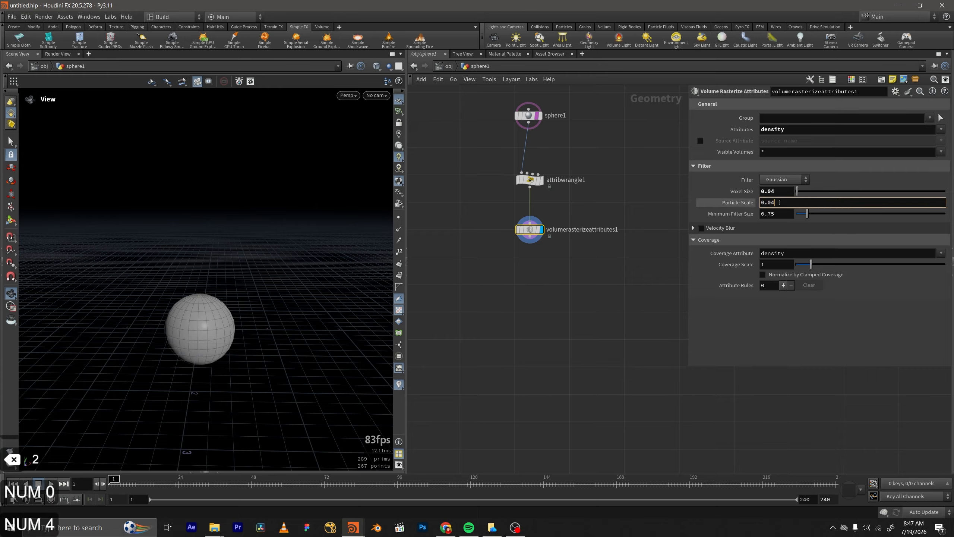
key("KP_Enter")
left_click(738, 204)
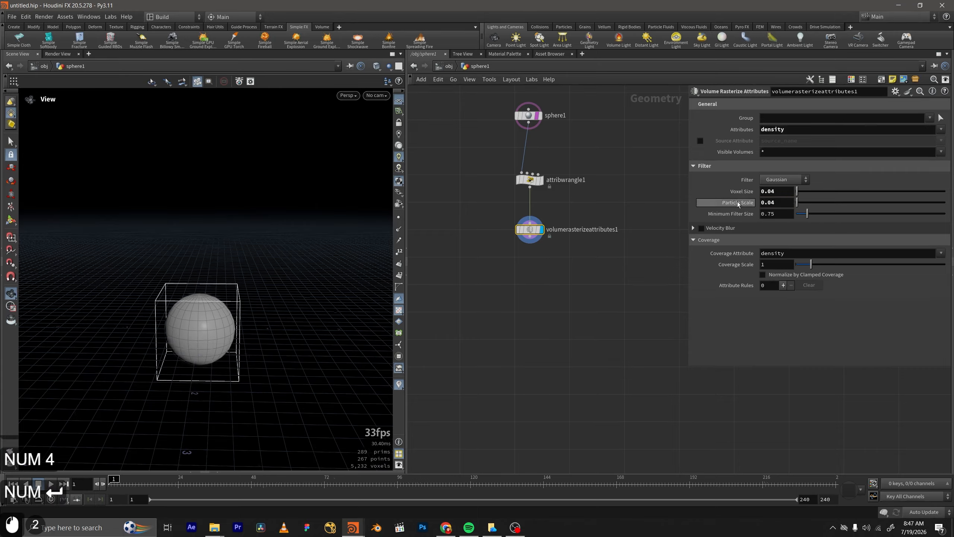
left_click_drag(802, 208, 798, 206)
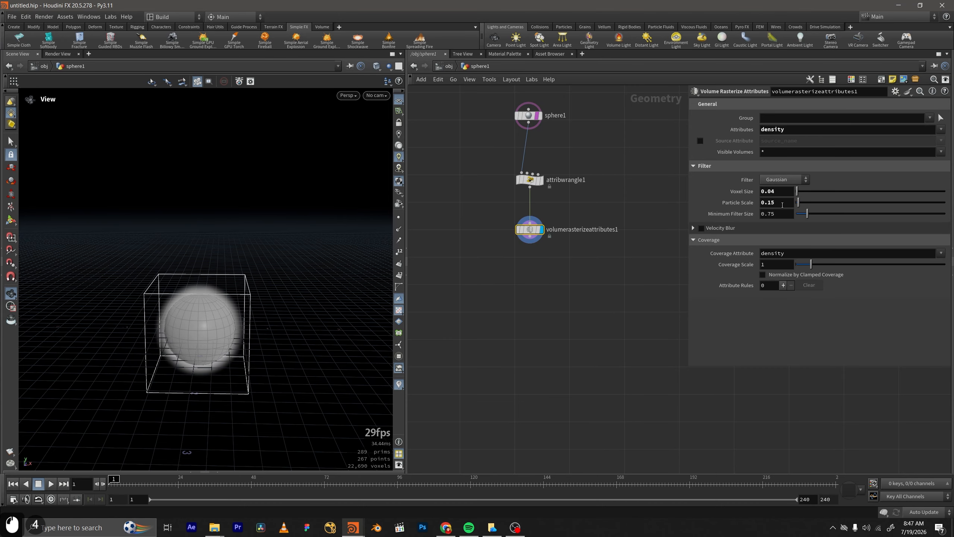
Add a DOP Network below the rasterize node, connect the volume to its first input and display it.
scroll(589, 248, "down", 2)
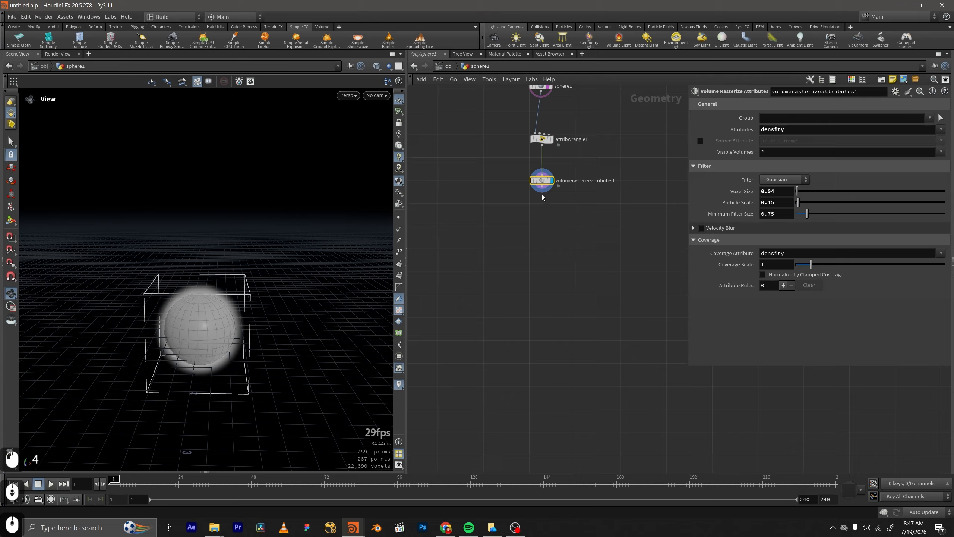
key("Tab")
type("dopn")
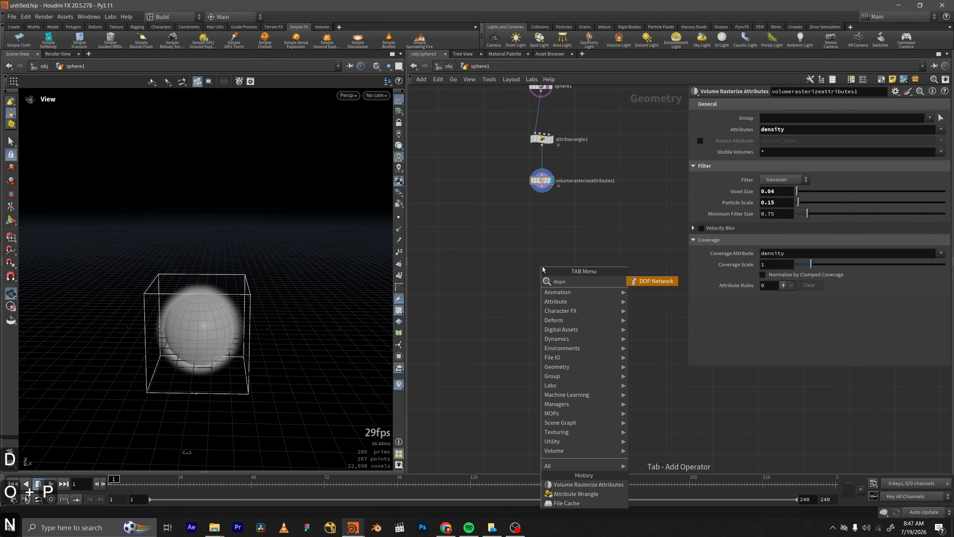
key("Return")
middle_click_drag(543, 266, 543, 328)
left_click(543, 327)
scroll(543, 328, "up", 1)
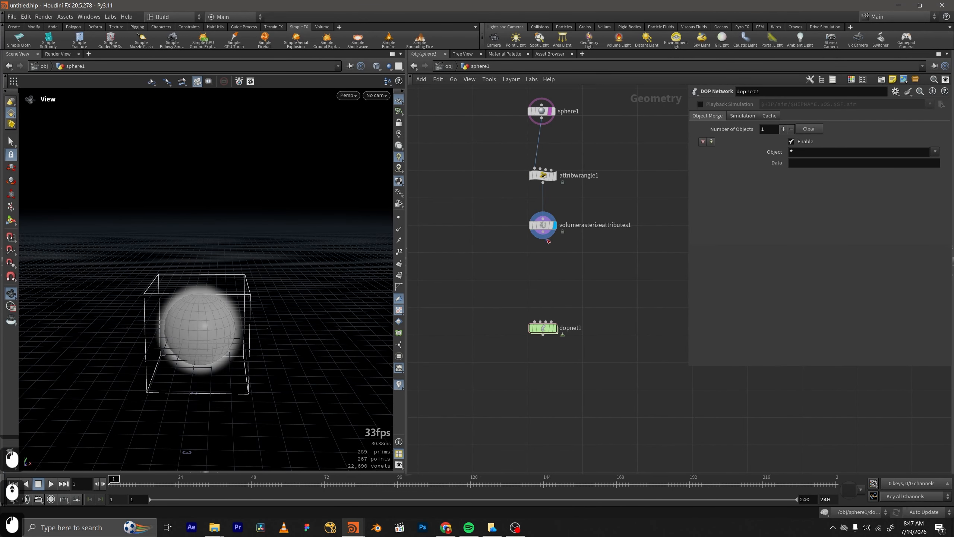
left_click_drag(543, 237, 544, 309)
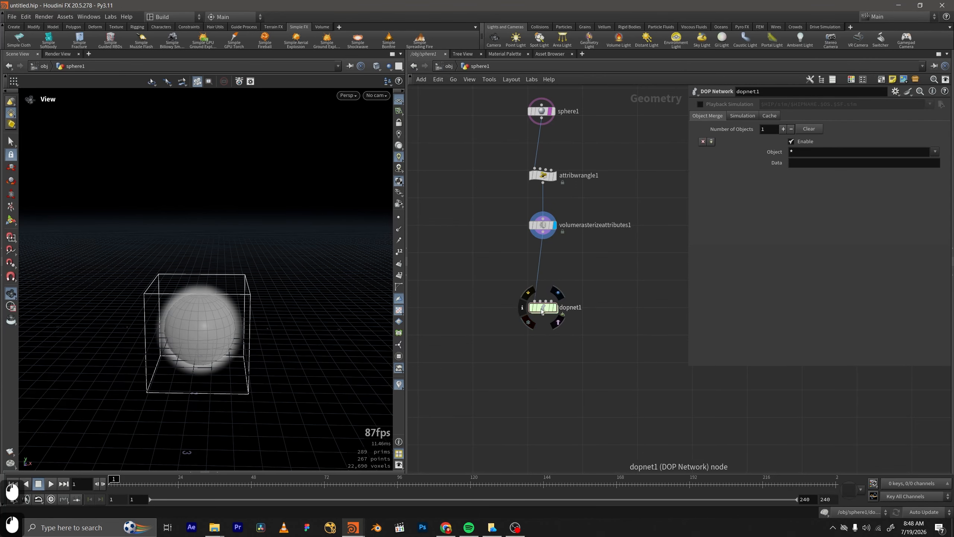
left_click(558, 293)
Enter the DOP network and add a Pyro Solver (Sparse) node.
double_click(544, 309)
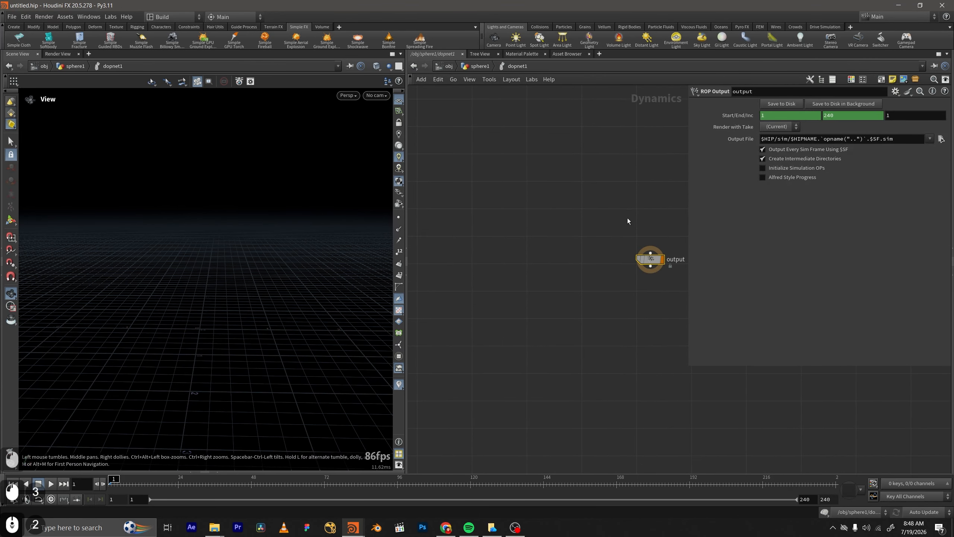
key("Tab")
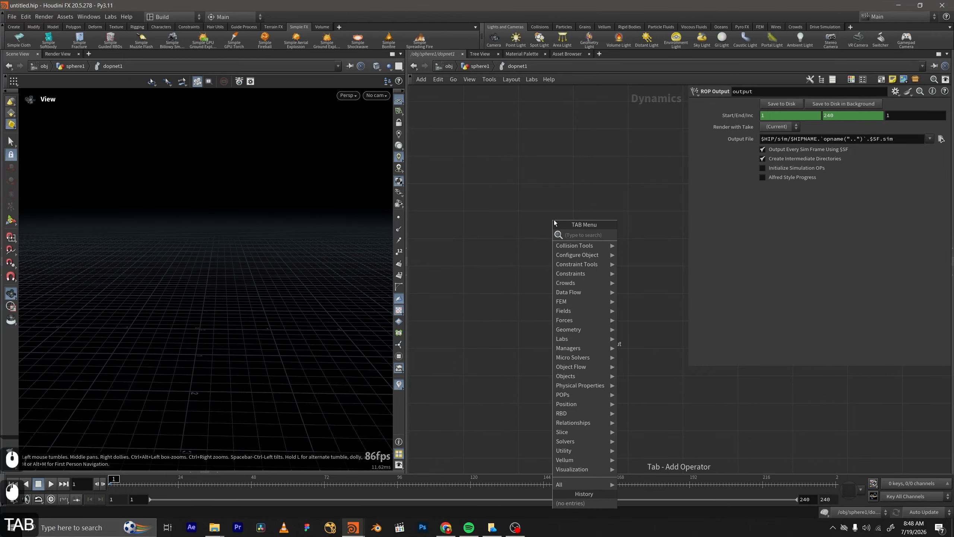
type("pyr")
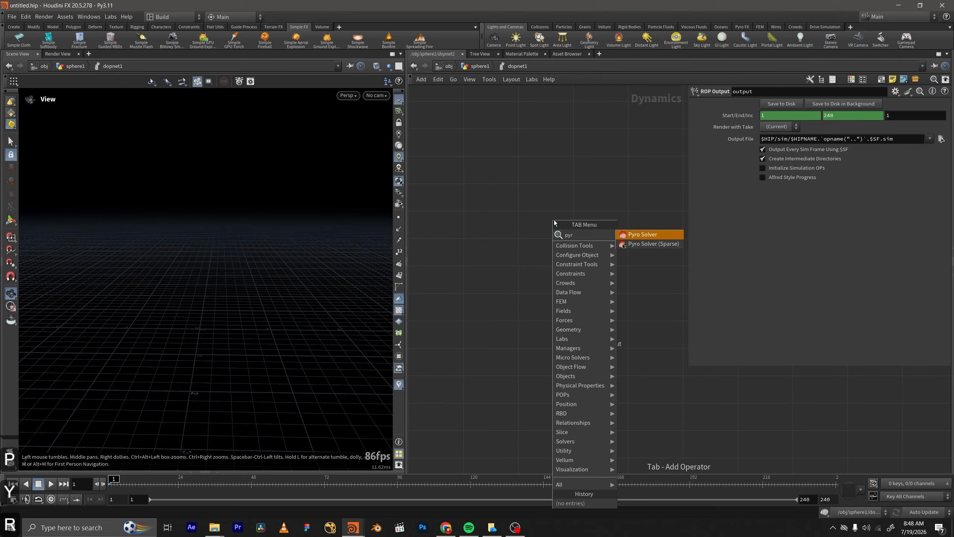
key("Down")
key("Return")
key("Return")
Add a Smoke Object (Sparse) node to the DOP network.
key("Tab")
type("sm")
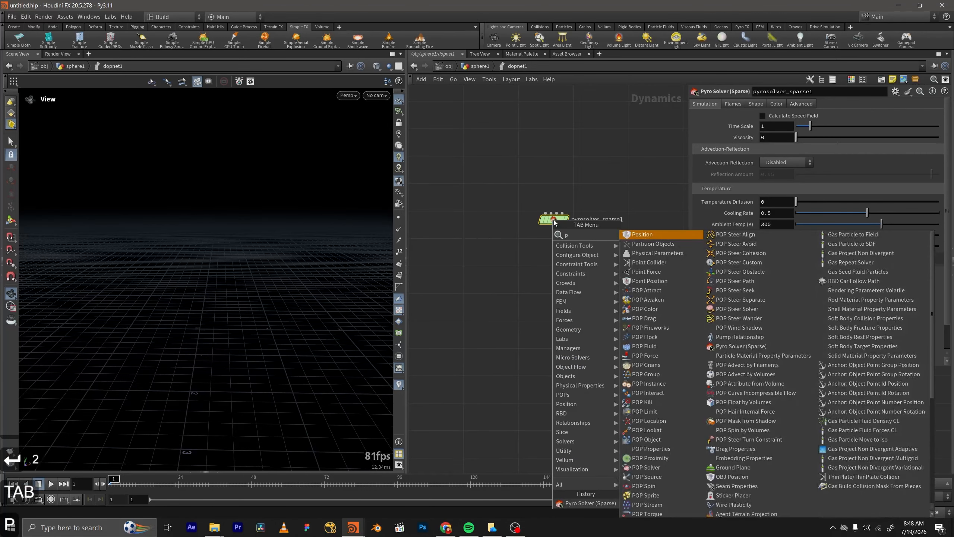
key("BackSpace")
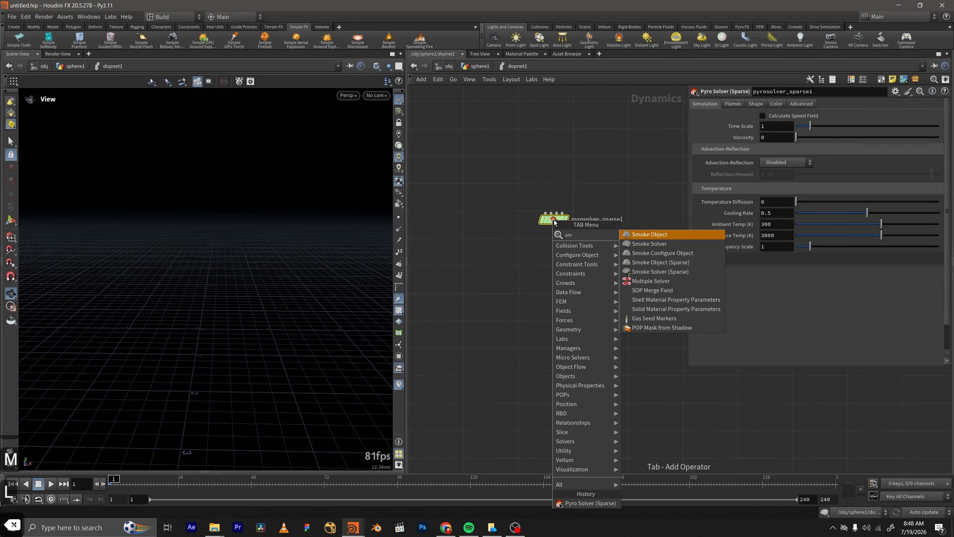
type("okeo")
key("Down")
key("Down")
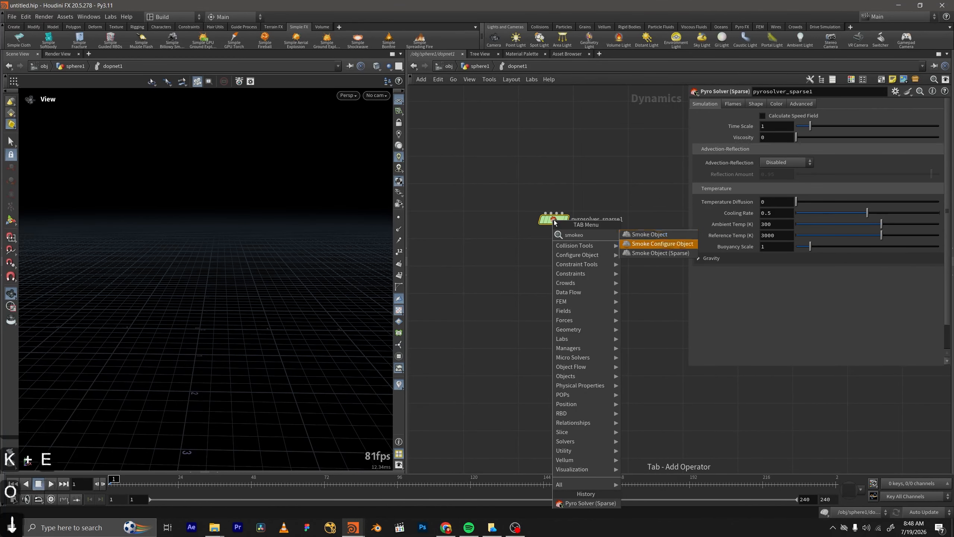
key("Return")
left_click(554, 222)
Add a Volume Source node above the pyro solver in the DOP network.
key("Tab")
type("v")
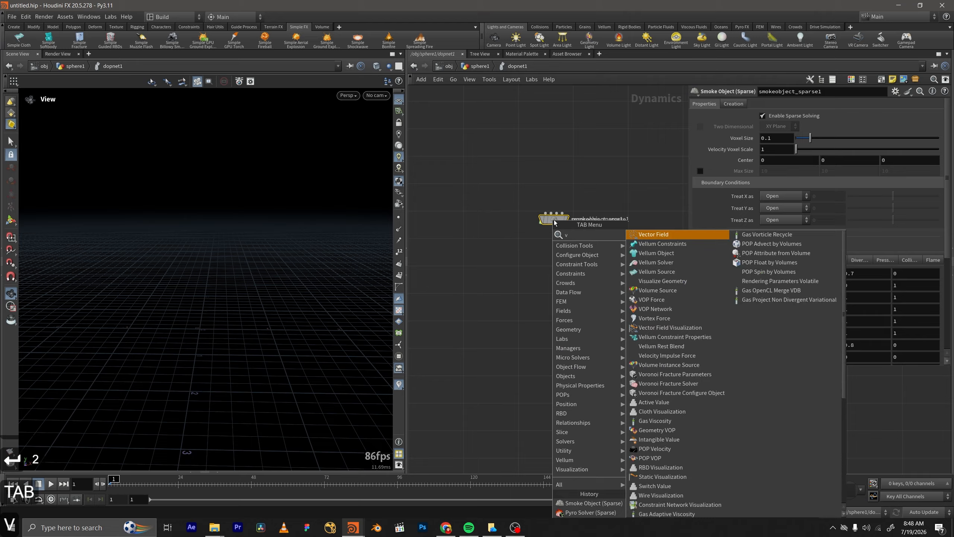
type("olumes")
key("Return")
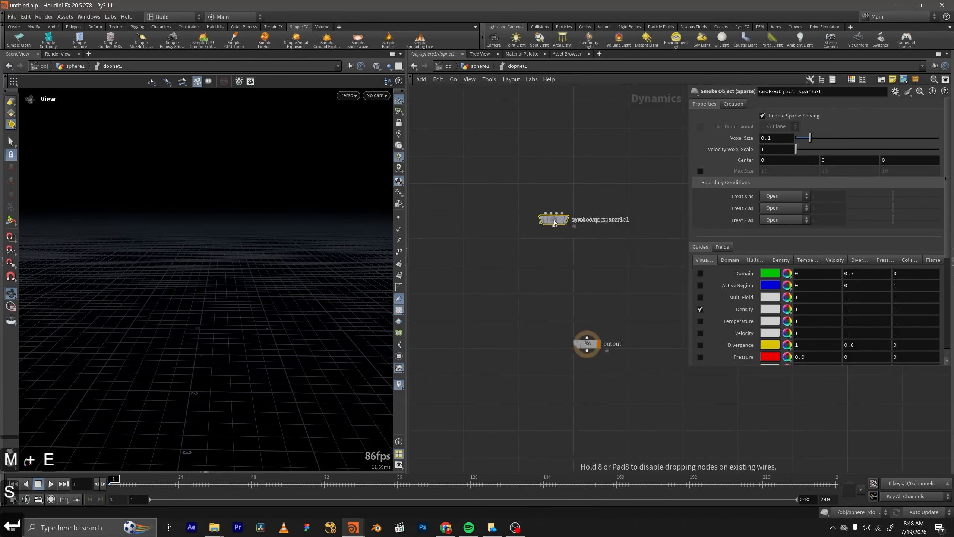
key("Tab")
type("volume")
key("Return")
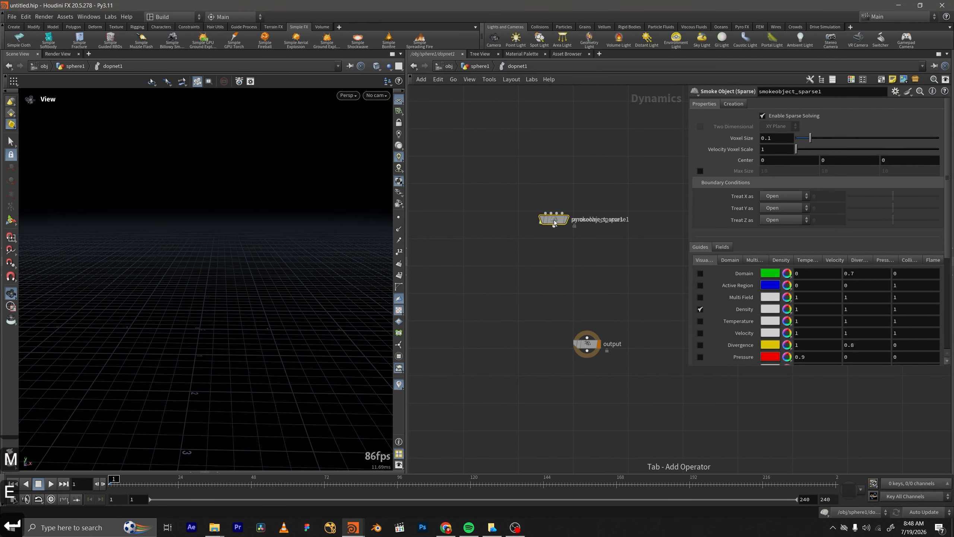
left_click(537, 203)
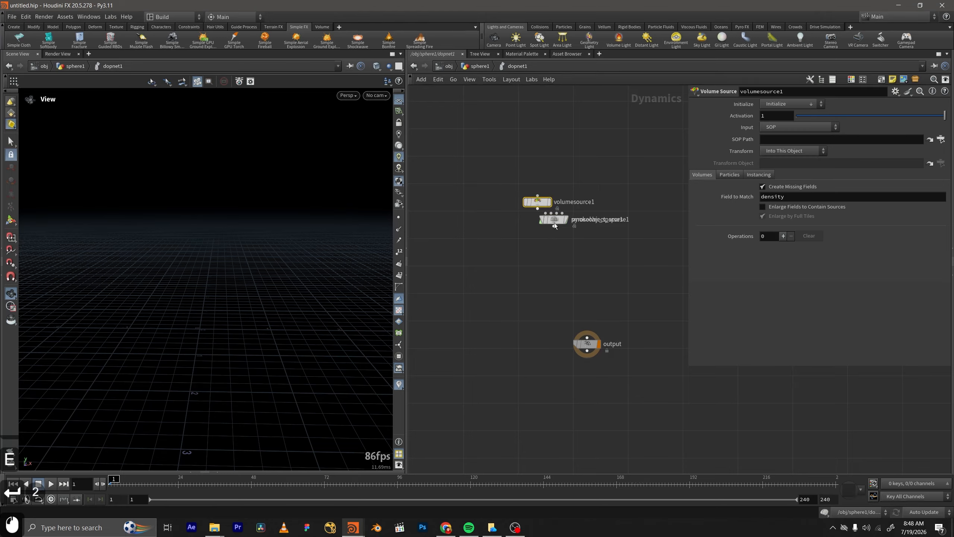
Wire the smoke object and volume source into the sparse pyro solver, connect the solver to the output, and arrange the nodes.
left_click_drag(554, 222, 587, 337)
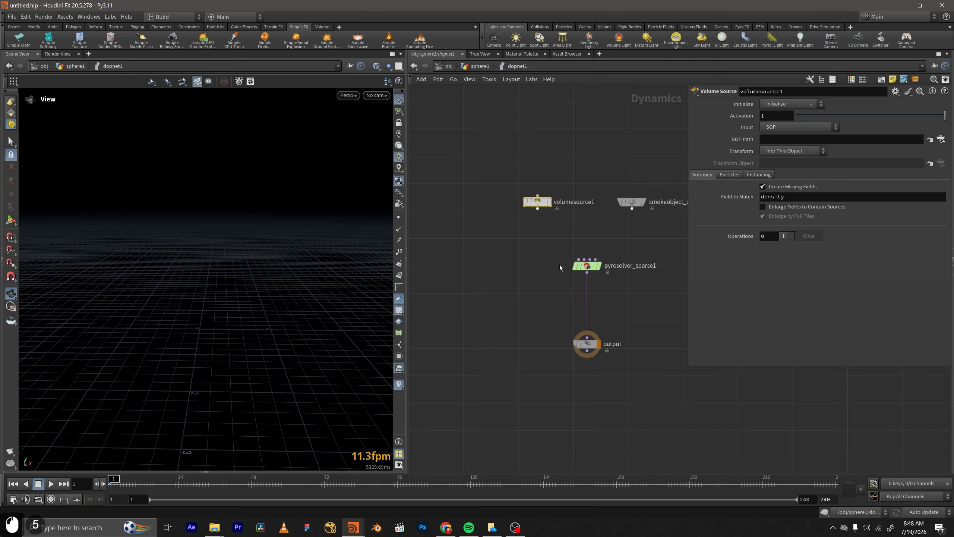
left_click(537, 209)
left_click_drag(631, 209, 578, 259)
left_click_drag(538, 202, 517, 208)
left_click_drag(645, 225, 638, 201)
left_click(643, 237)
middle_click_drag(648, 245, 585, 214)
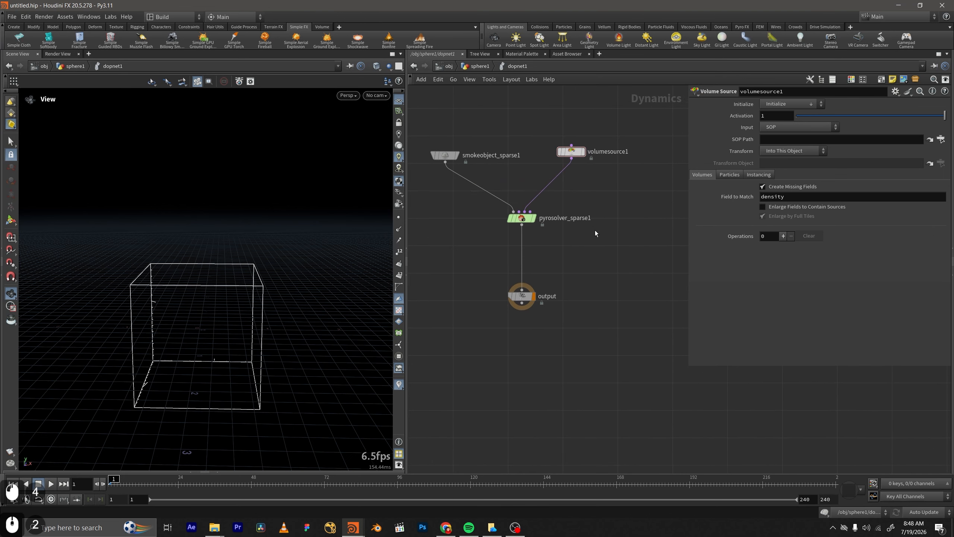
Set the volume source's Input to First Context Geometry and check the network feeding the DOP network.
left_click_drag(601, 134, 555, 167)
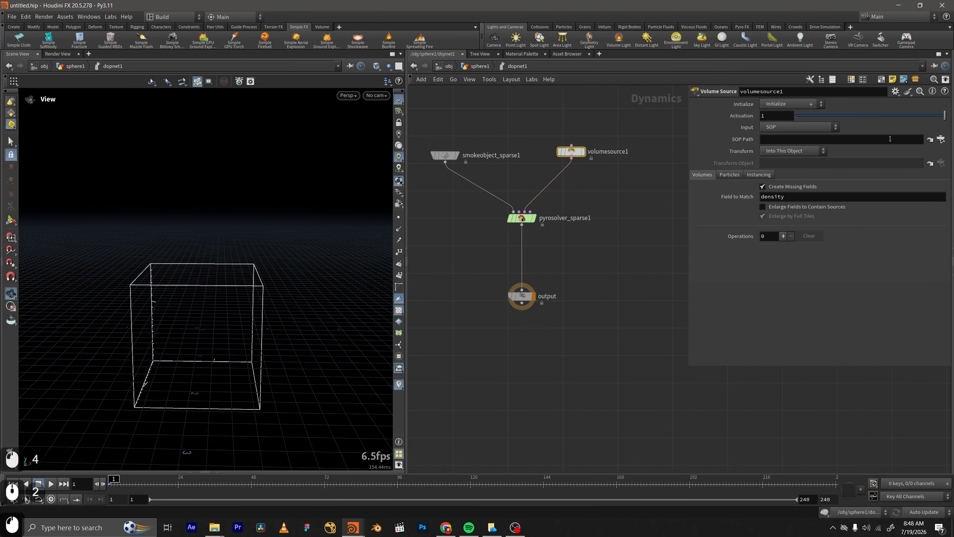
left_click(793, 131)
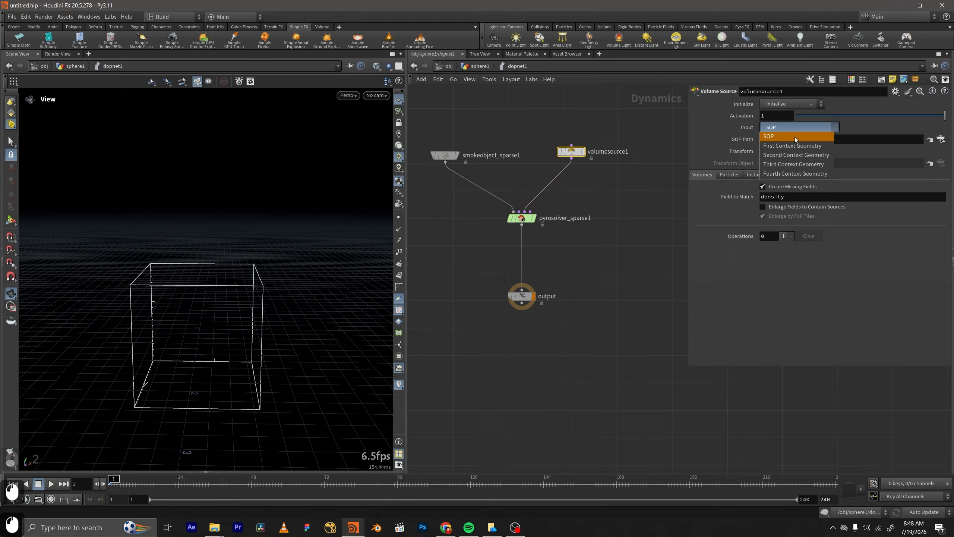
left_click(784, 147)
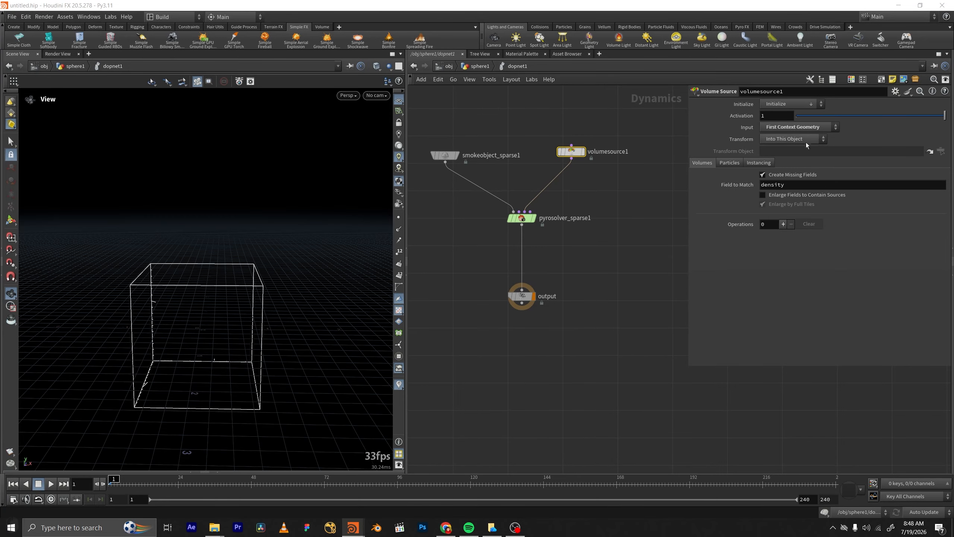
left_click(480, 66)
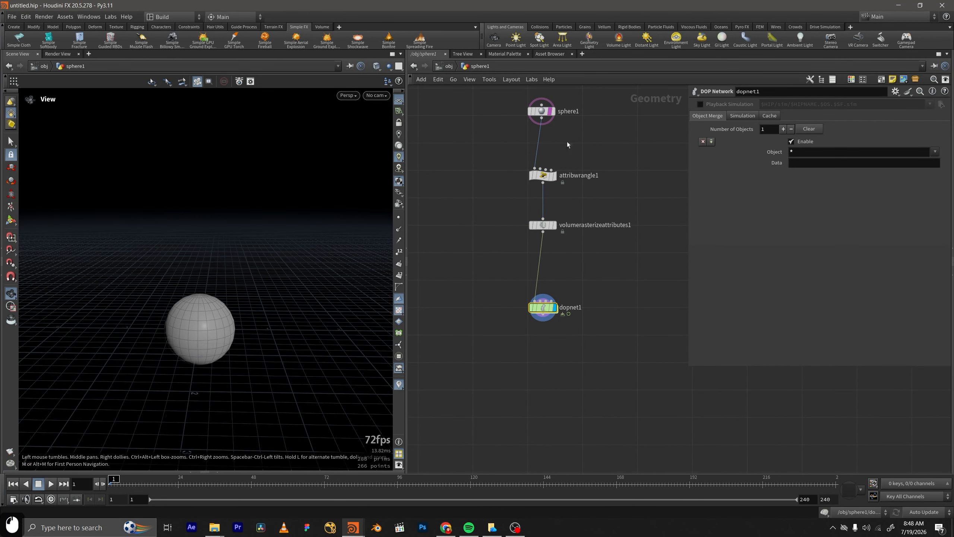
double_click(542, 307)
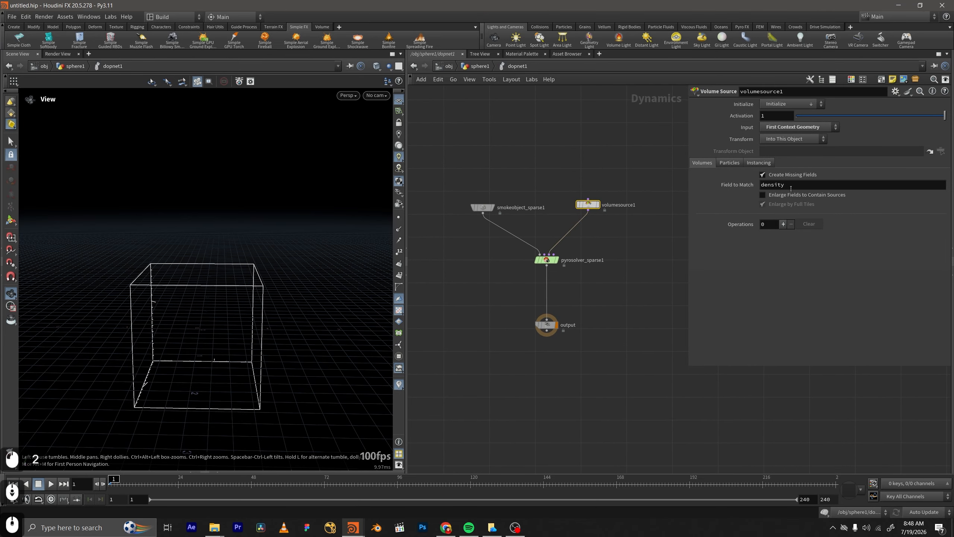
Initialize the volume source as Source Smoke and set the temperature operation's Source Volume to density.
left_click(810, 106)
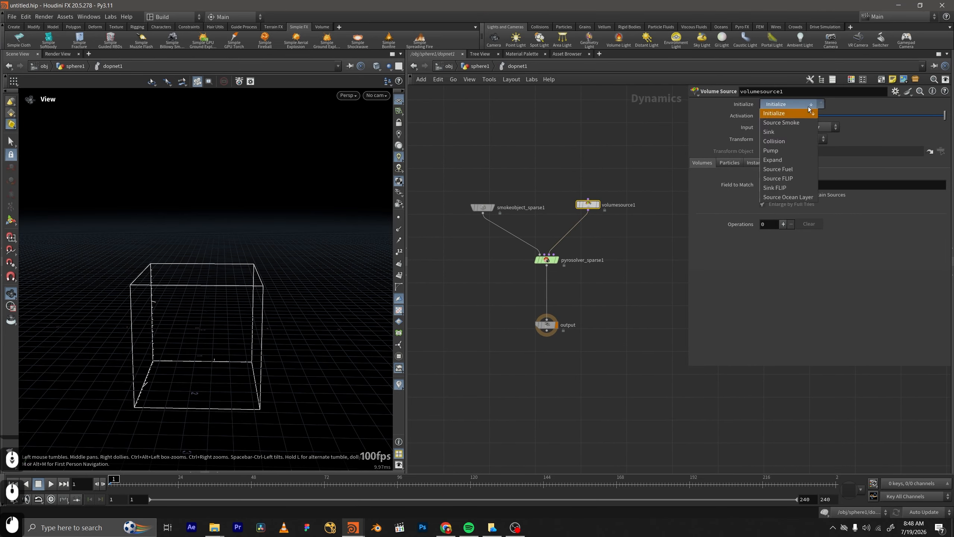
left_click(783, 123)
triple_click(822, 269)
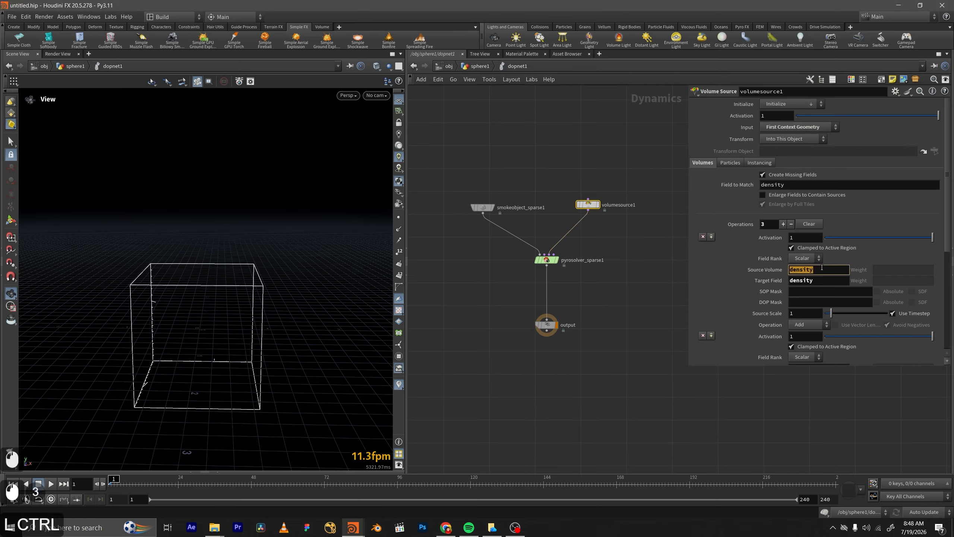
key("ctrl+c")
scroll(823, 269, "down", 3)
left_click(834, 308)
key("ctrl+v")
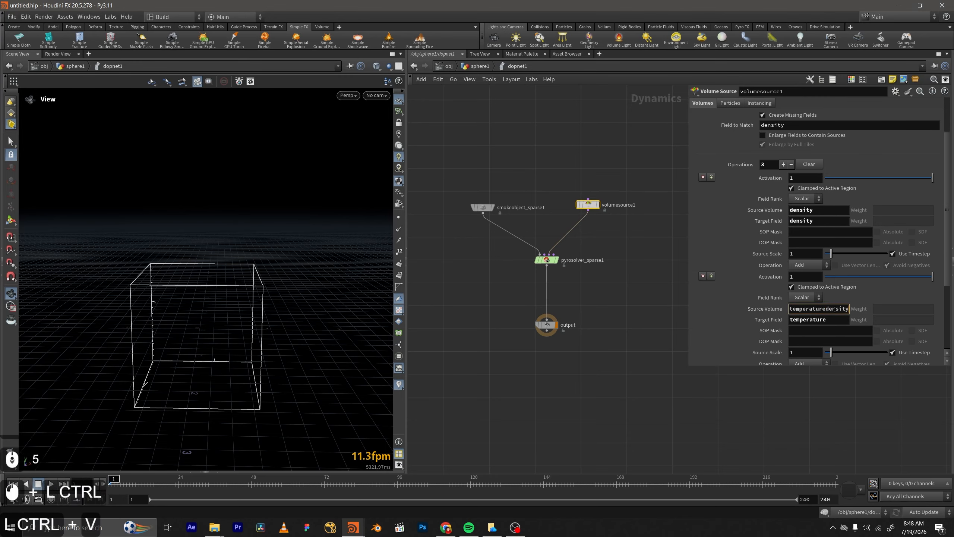
double_click(809, 306)
key("ctrl+v")
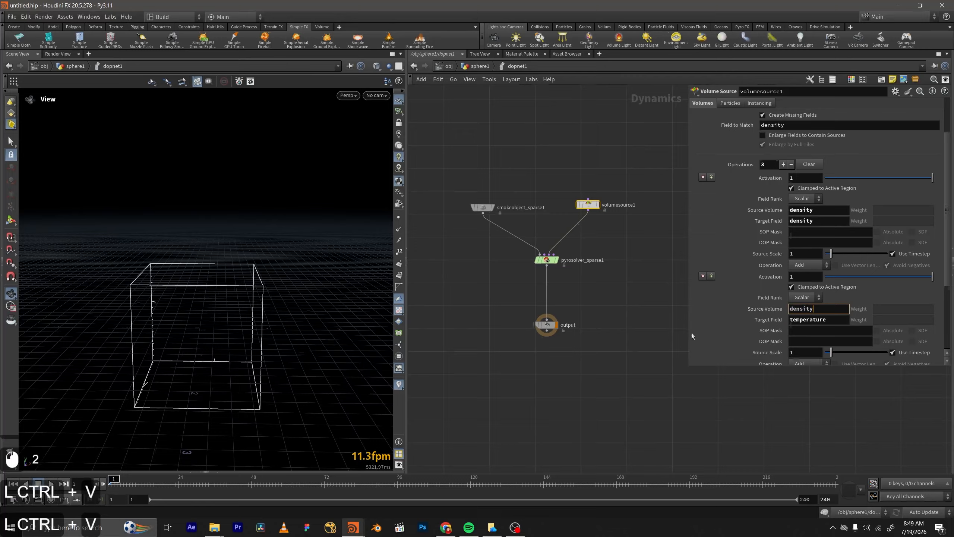
Remove the third operation from the volume source, keeping the density and temperature operations.
scroll(711, 297, "down", 8)
left_click(703, 279)
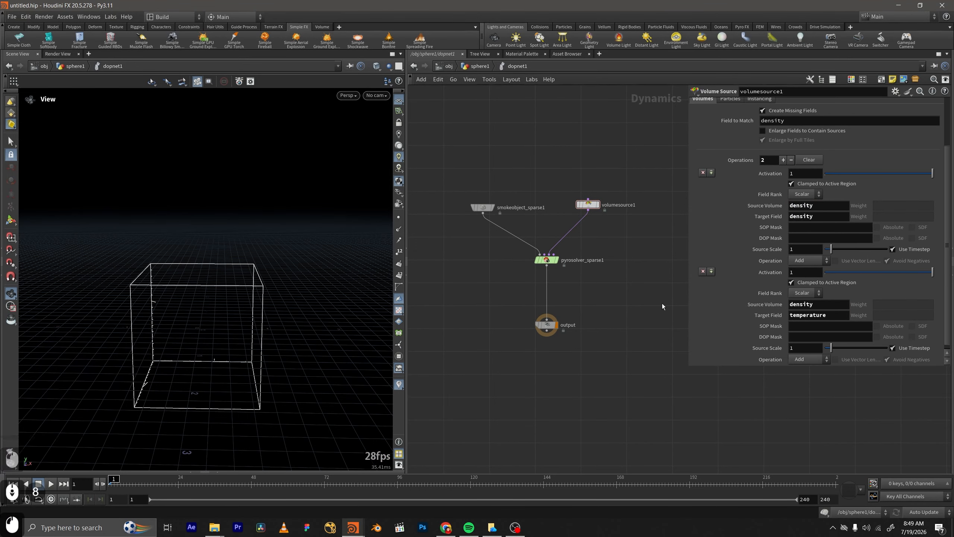
middle_click_drag(662, 307, 685, 309)
scroll(785, 262, "up", 2)
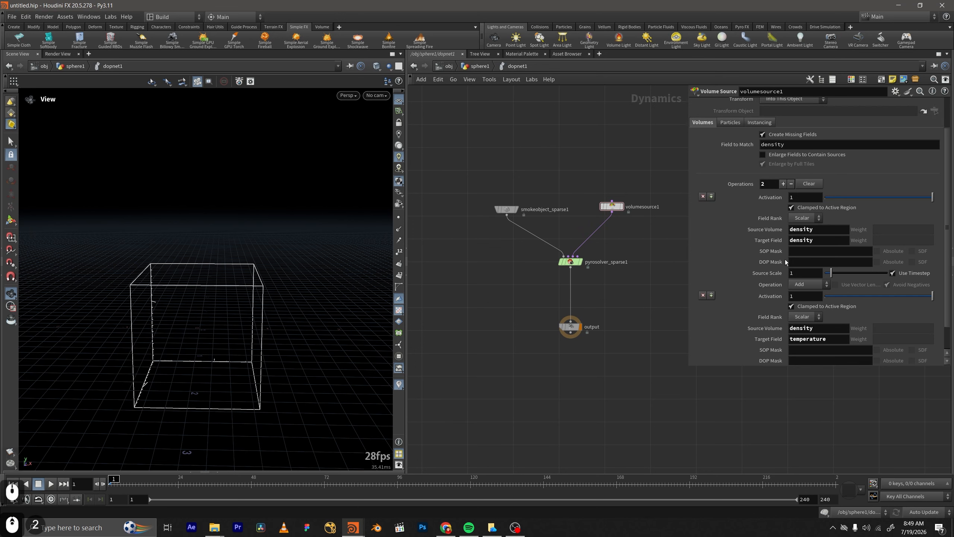
scroll(784, 262, "up", 2)
left_click(759, 162)
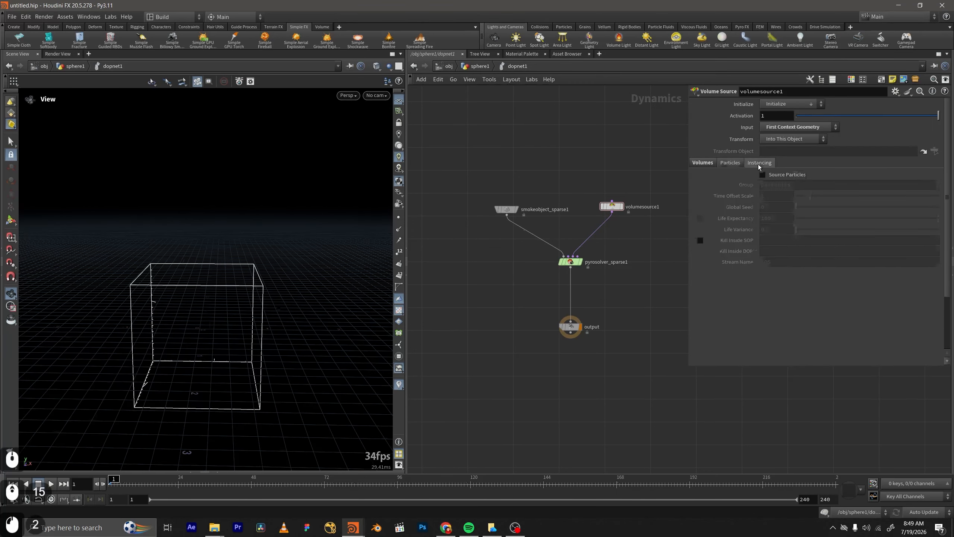
left_click(721, 164)
left_click(702, 163)
scroll(657, 287, "up", 1)
middle_click_drag(610, 297, 589, 290)
scroll(568, 283, "down", 1)
Play the smoke simulation and examine the rising plume from farther away.
left_click(49, 486)
left_click(49, 486)
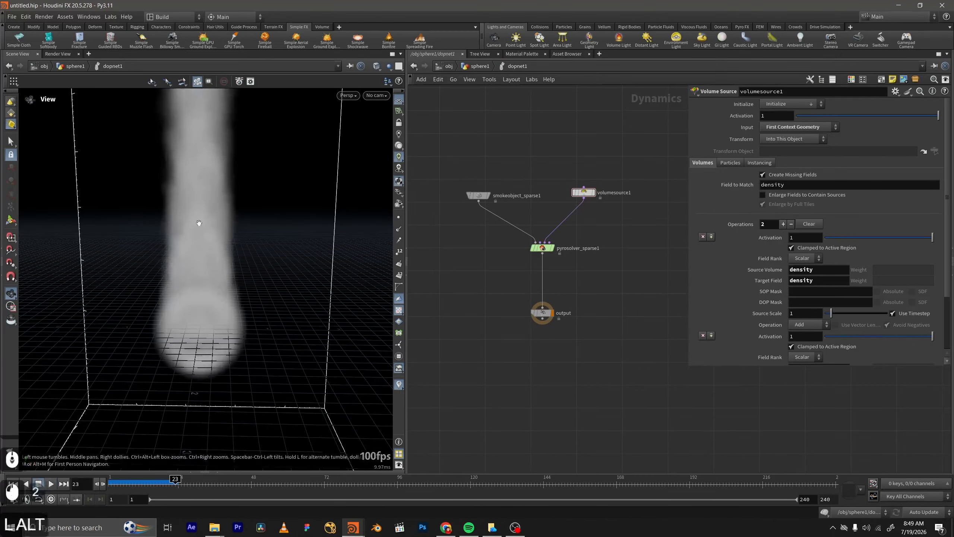
right_click_drag(198, 222, 240, 292, "alt")
middle_click_drag(240, 292, 282, 345, "alt")
left_click_drag(283, 345, 266, 313, "alt")
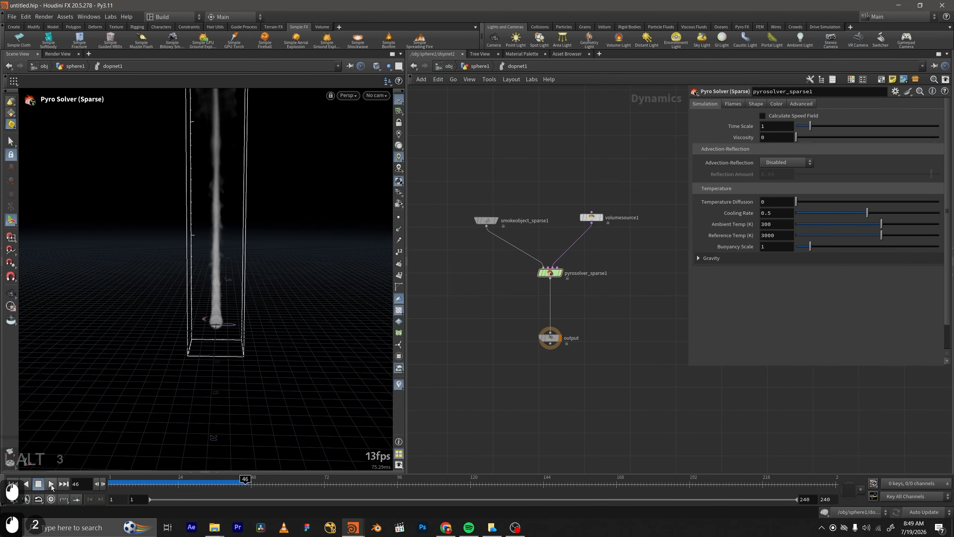
Return to frame 1, turn on real-time playback and replay the simulation.
left_click_drag(135, 483, 108, 484)
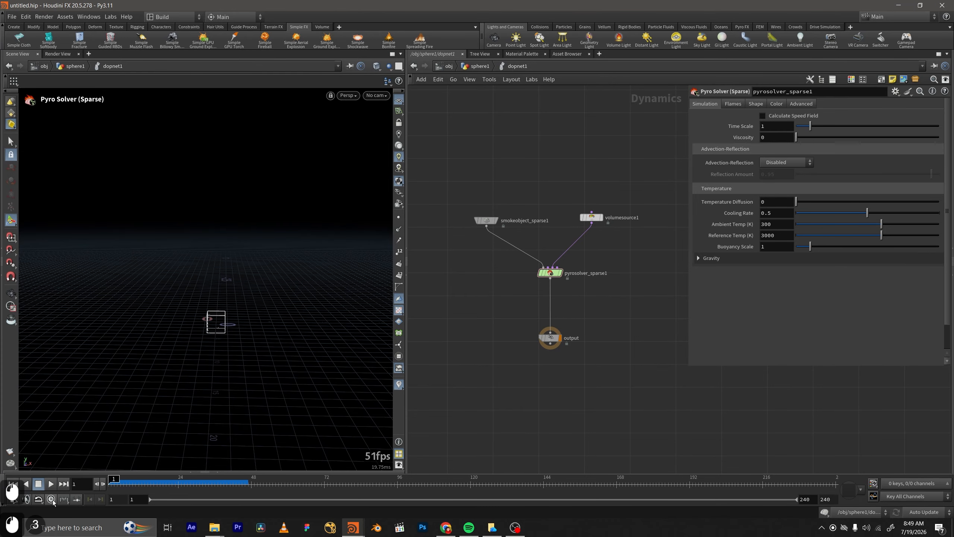
left_click(48, 484)
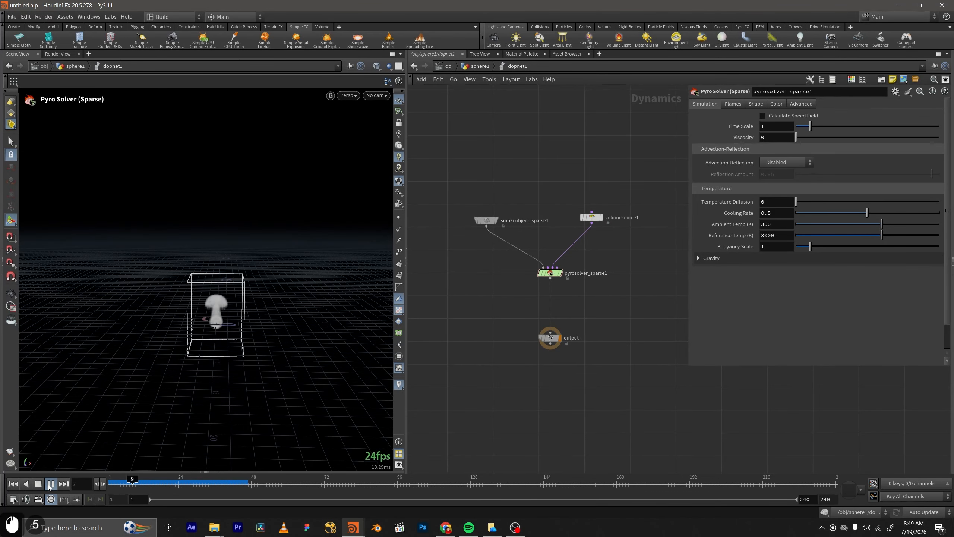
Set the Source Scale of the volume source's temperature operation to 0.5.
middle_click_drag(614, 238, 612, 249)
left_click(588, 227)
scroll(804, 317, "down", 3)
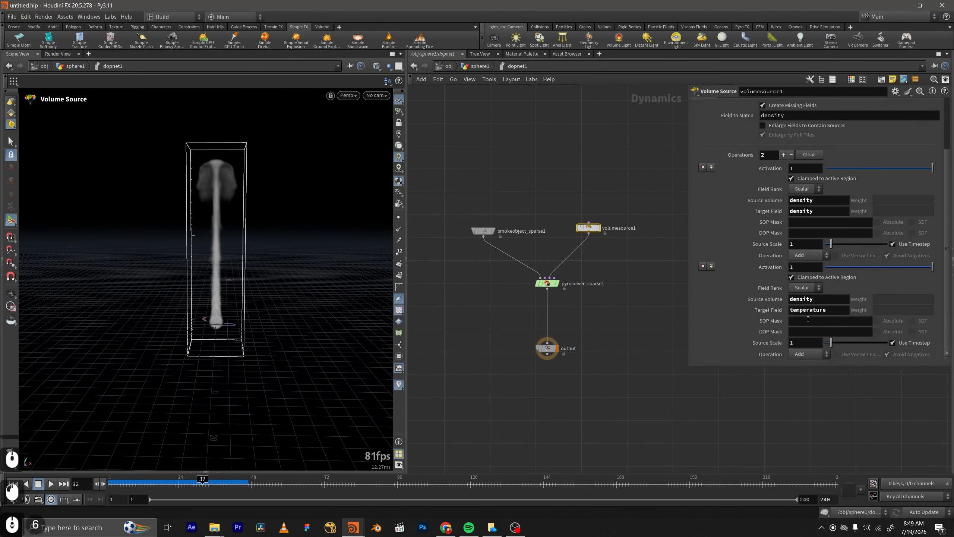
double_click(806, 343)
type(".5")
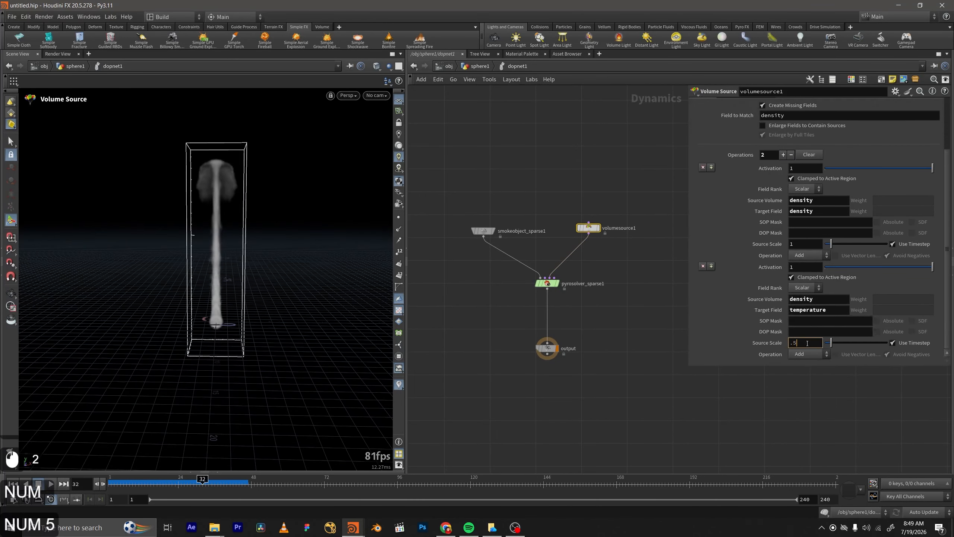
key("Return")
Replay the simulation from the first frame and examine the smoke column up close.
left_click(13, 484)
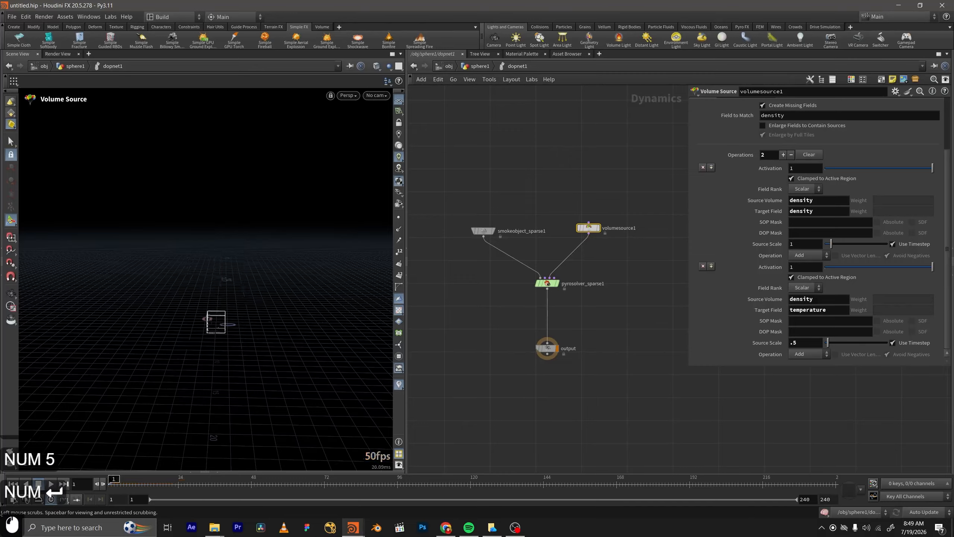
left_click(44, 485)
left_click(48, 486)
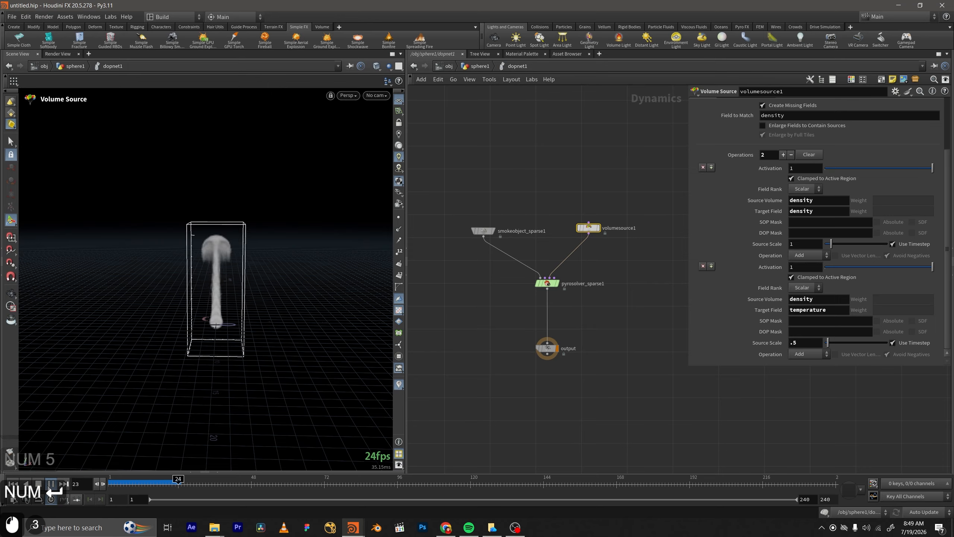
left_click(49, 485)
right_click_drag(199, 294, 236, 320, "alt")
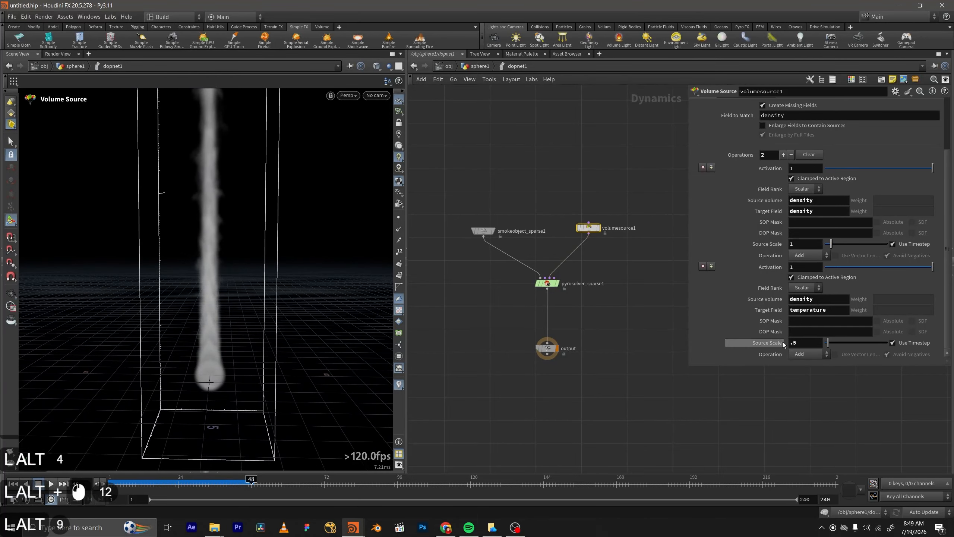
Link volumerasterizeattributes1's Voxel Size to smokeobject_sparse1's Voxel Size with a relative reference.
scroll(788, 293, "up", 3)
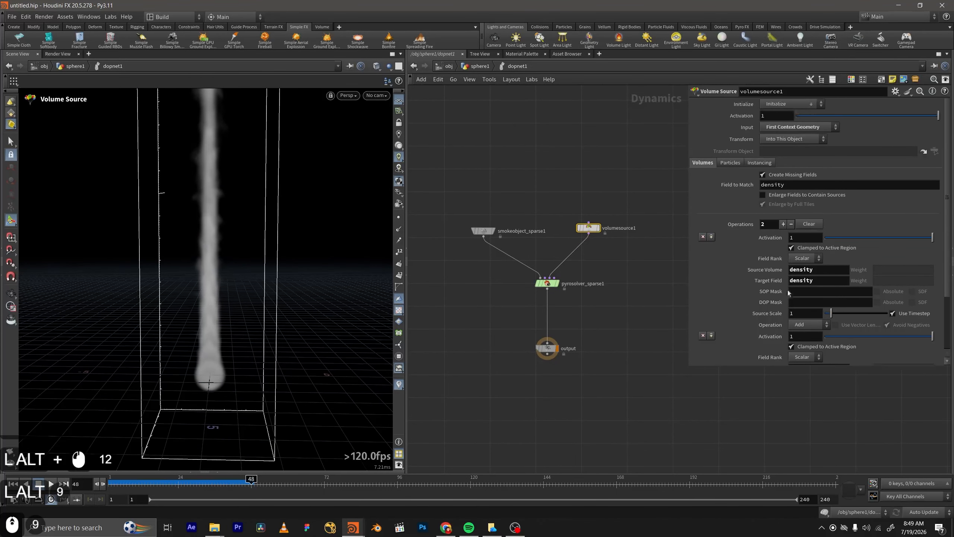
left_click(483, 230)
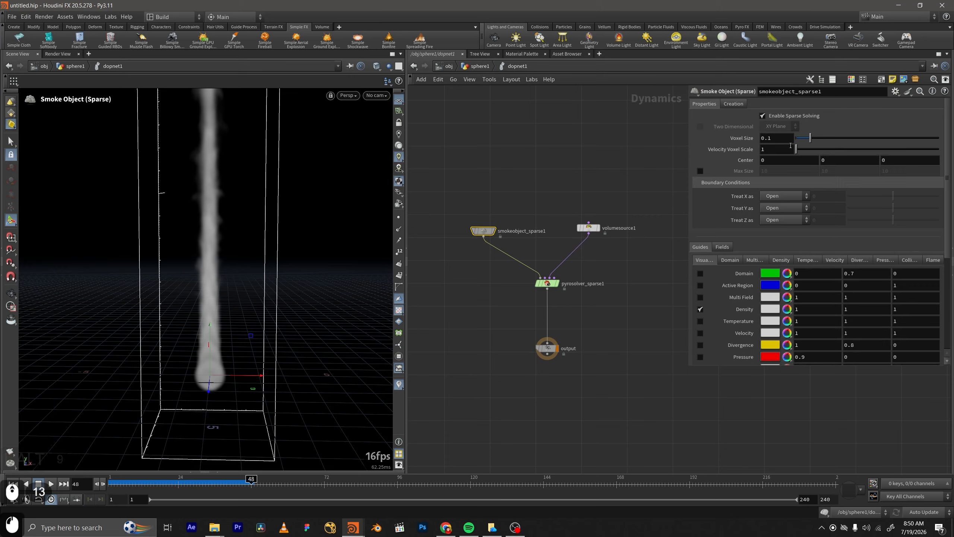
right_click(746, 139)
left_click(765, 208)
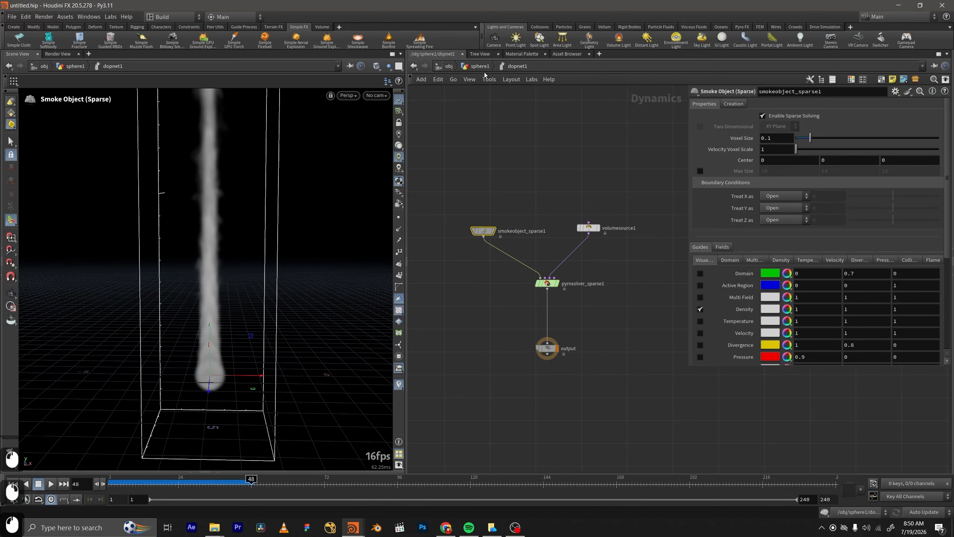
key("u")
left_click(597, 226)
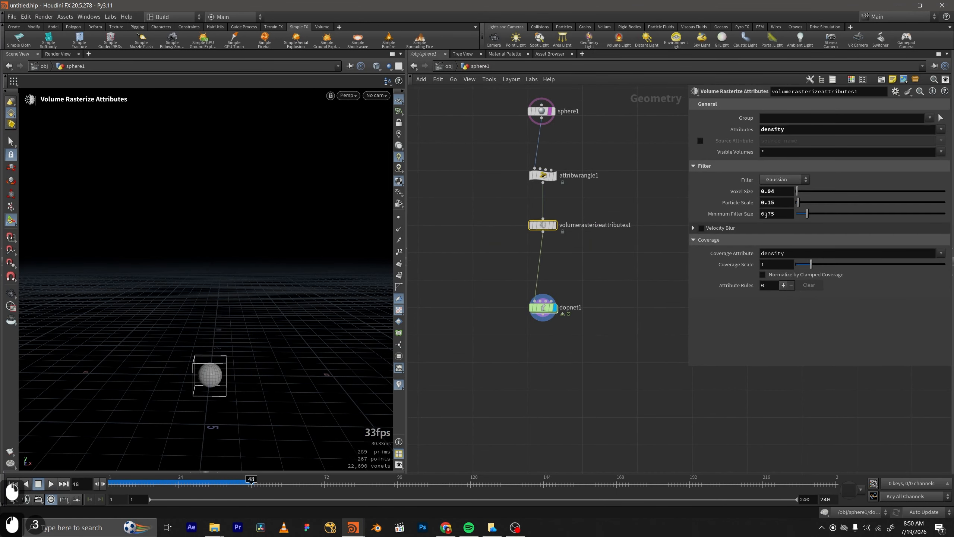
right_click(748, 191)
left_click(754, 280)
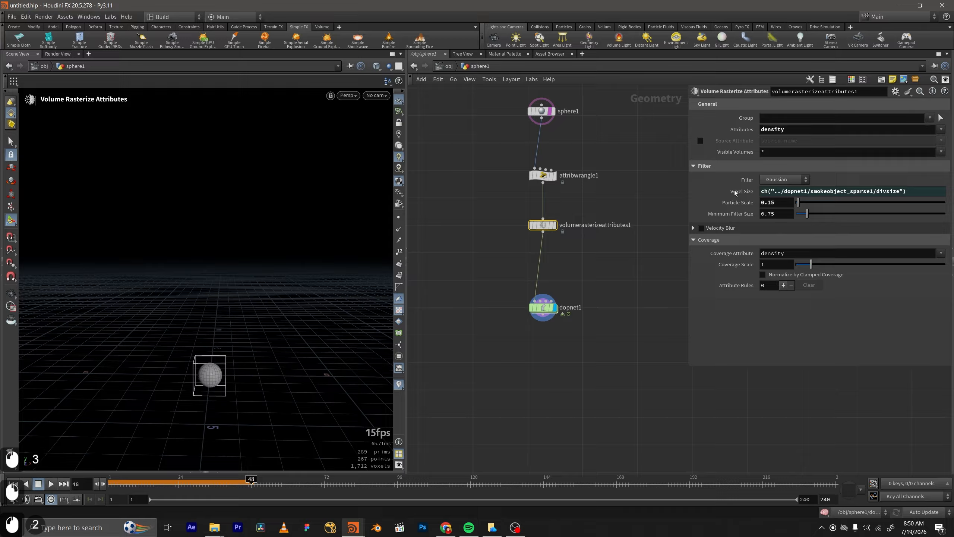
Inside dopnet1, set the sparse smoke object's Voxel Size to 0.04.
double_click(543, 308)
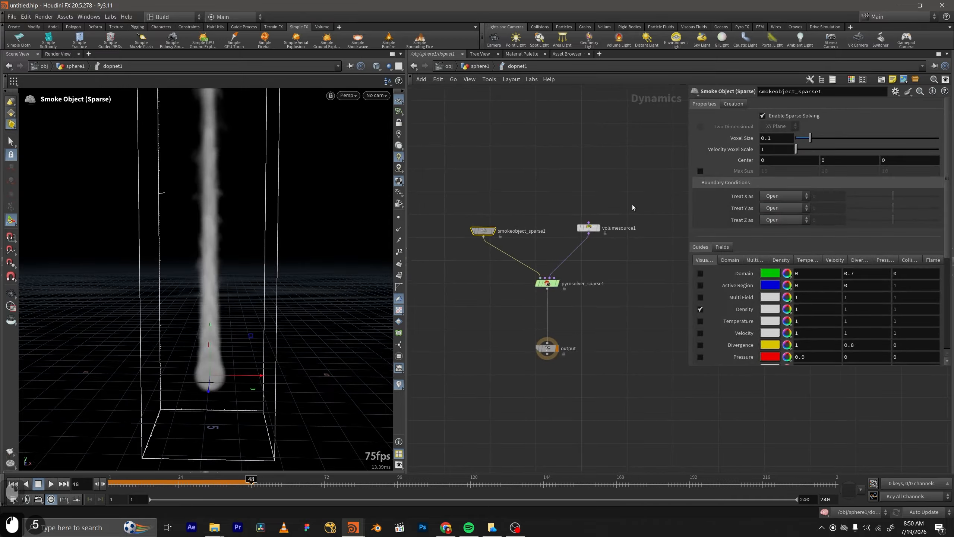
type("0.04")
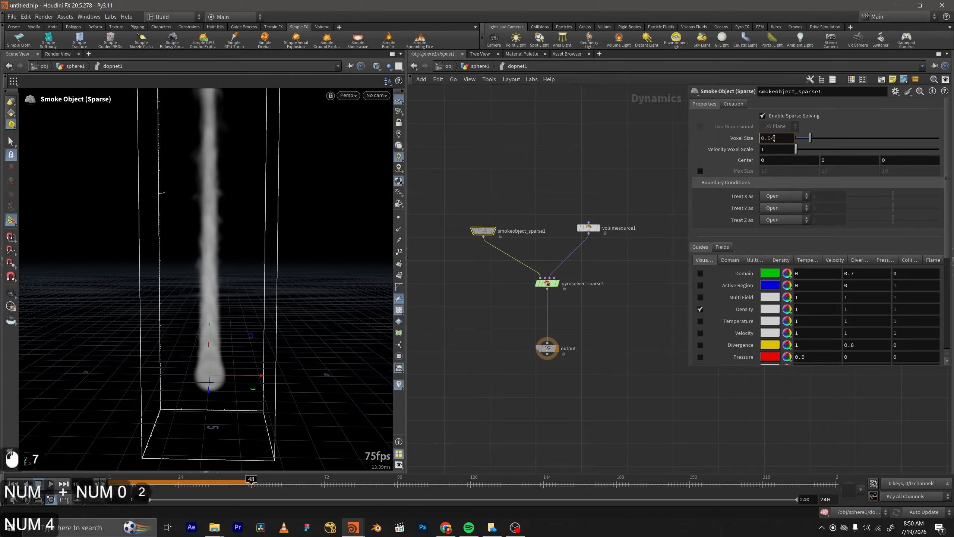
key("Return")
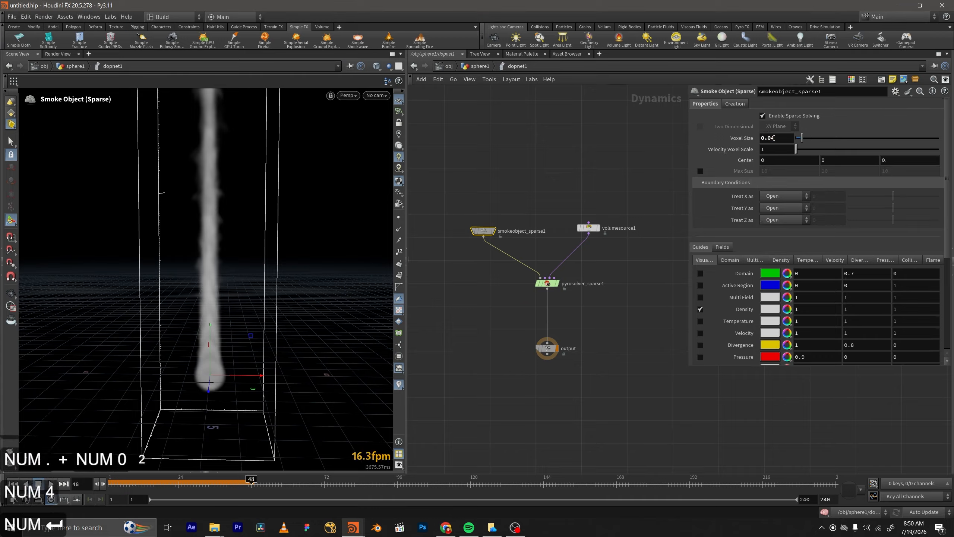
Replay the smoke simulation from the first frame, examine the finer plume, and stop playback.
left_click(133, 480)
left_click(109, 481)
left_click(51, 486)
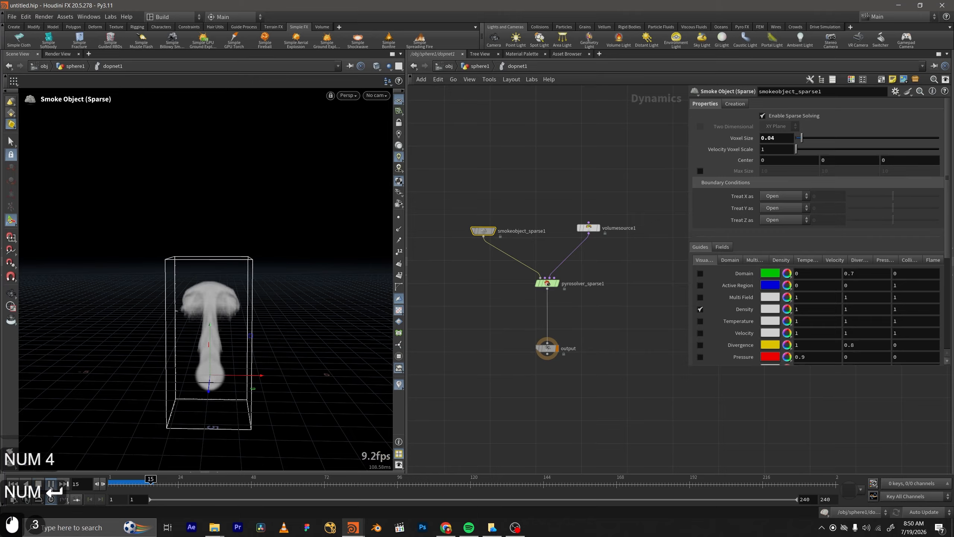
left_click(51, 486)
scroll(552, 374, "down", 1)
middle_click_drag(616, 359, 593, 320)
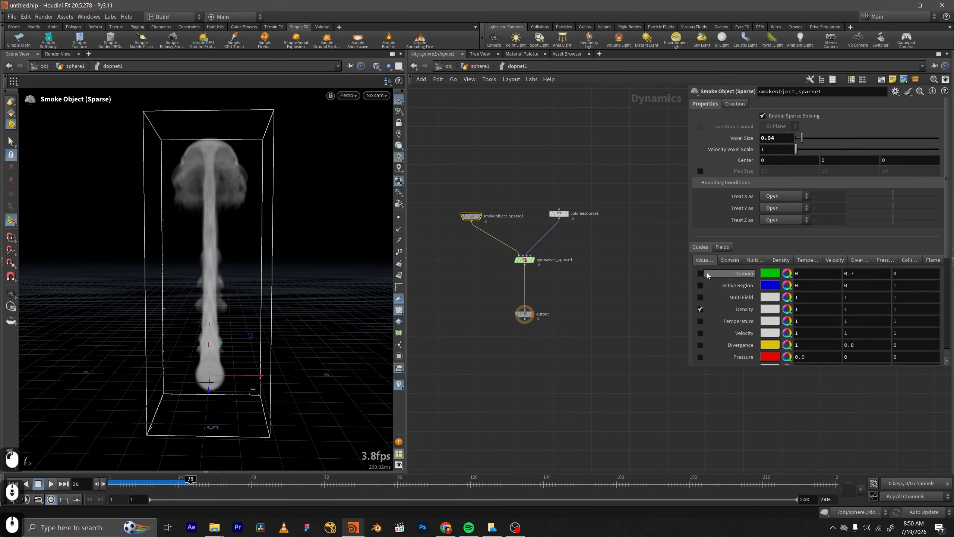
Set the smoke object's Treat Y as boundary condition to Closed Below and replay the simulation from frame 1.
left_click(783, 208)
left_click(777, 228)
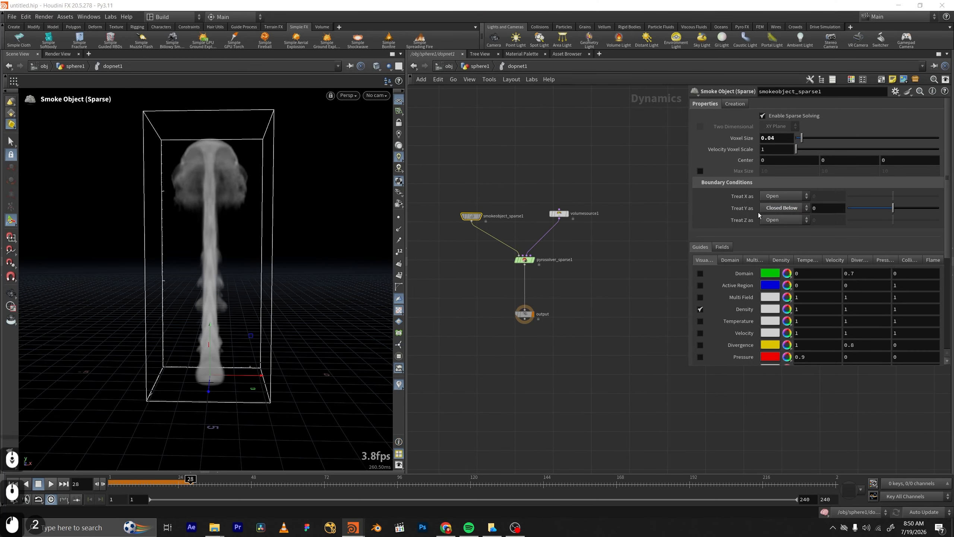
left_click(12, 484)
left_click(53, 484)
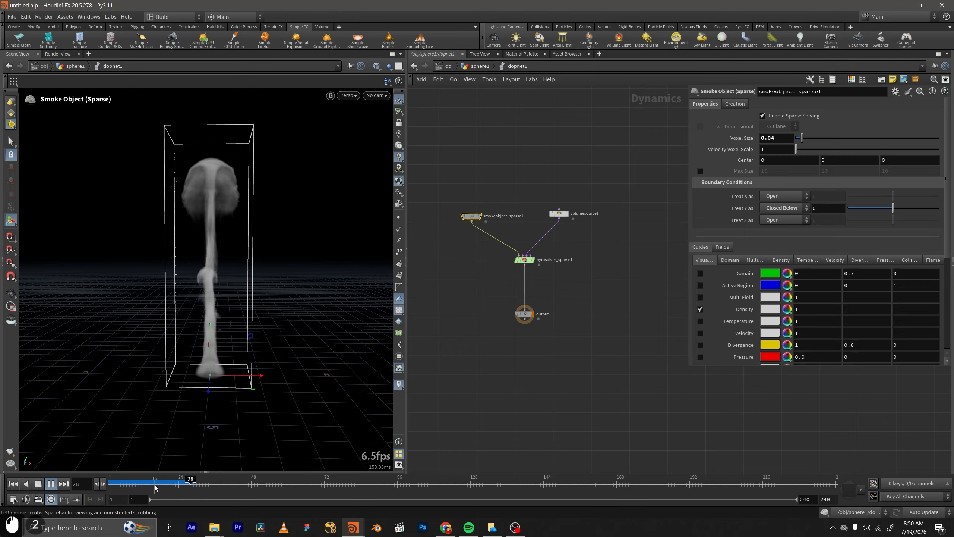
left_click(13, 484)
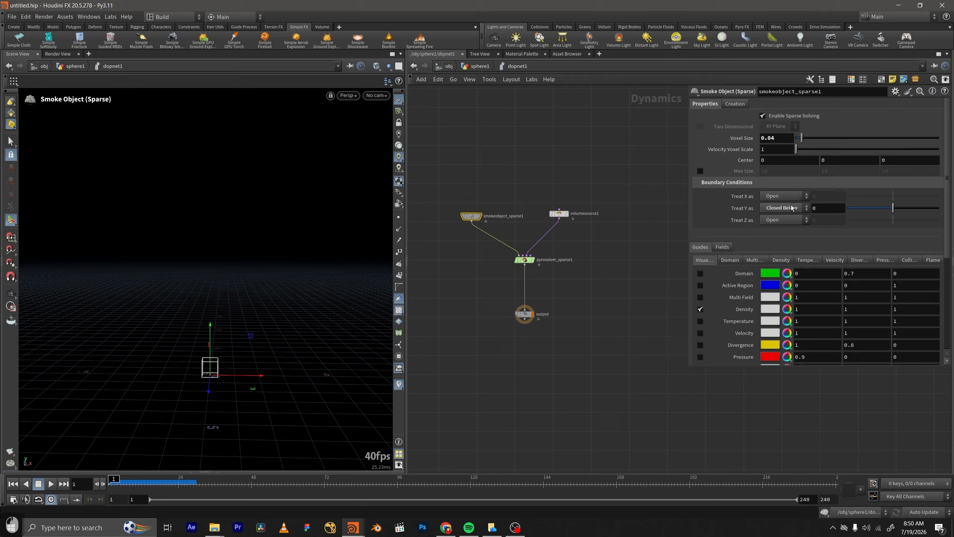
Add a DOP I/O setup below dopnet1 in the sphere1 network and space its import node above the file cache.
left_click(474, 67)
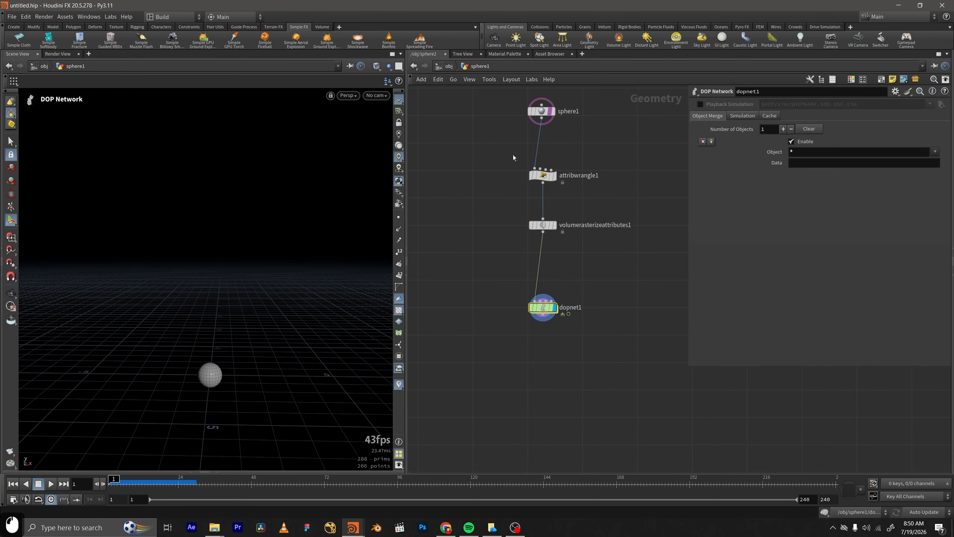
middle_click_drag(592, 331, 578, 225)
left_click_drag(528, 202, 531, 174)
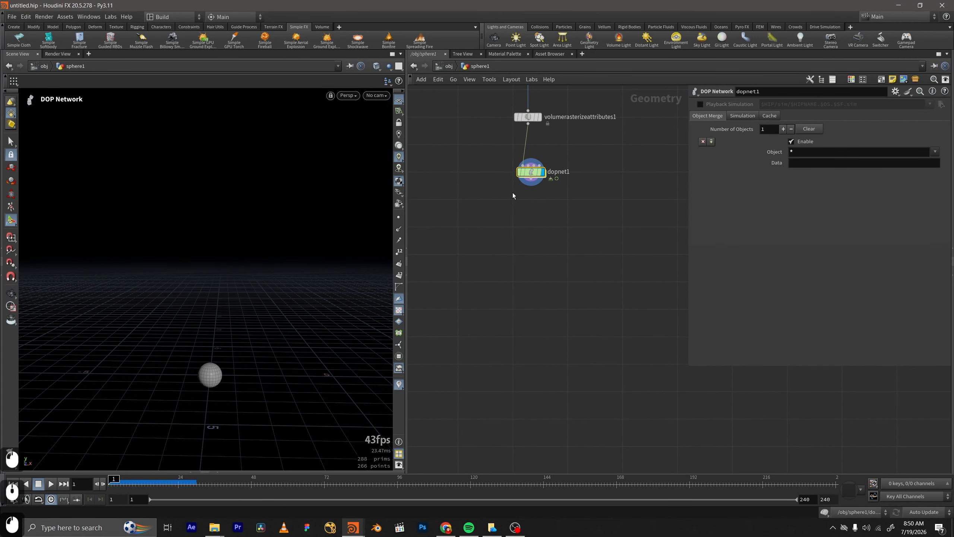
key("Tab")
type("d")
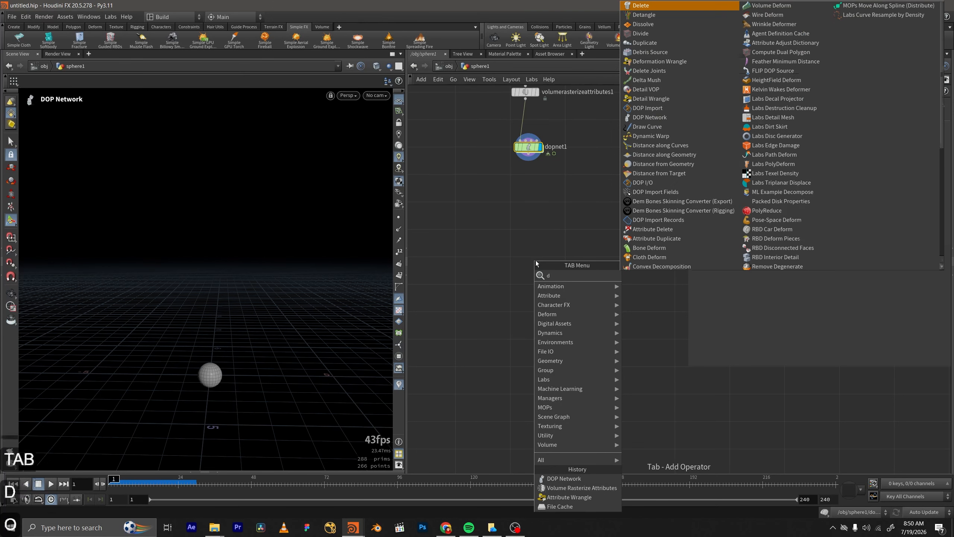
type("op")
key("Down")
key("Down")
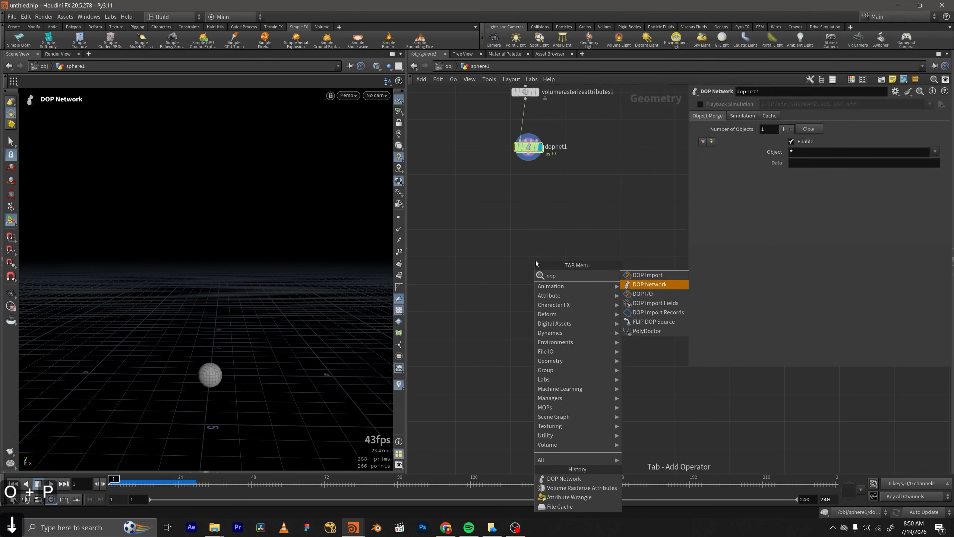
key("Return")
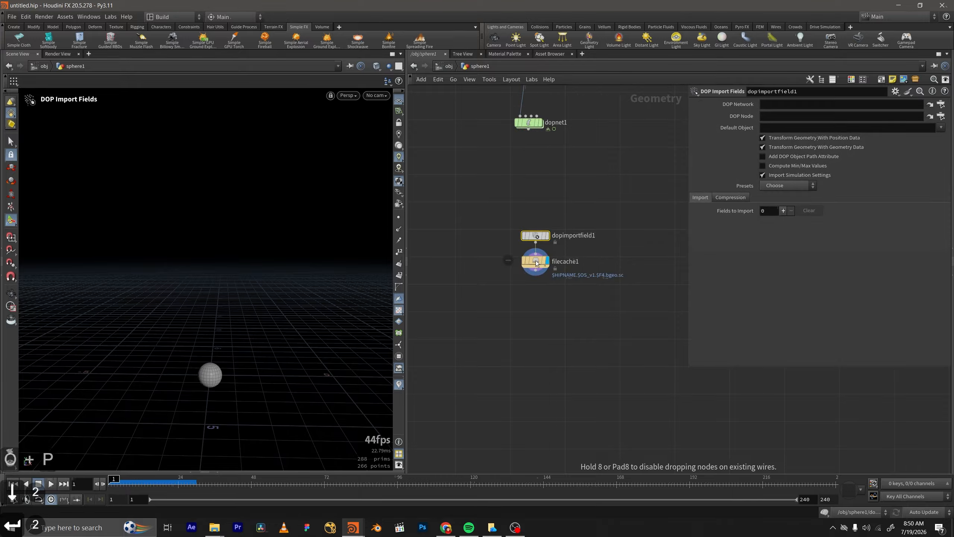
left_click(569, 250)
left_click_drag(534, 236, 535, 205)
Set the DOP import's DOP Network to ../dopnet1 and DOP Node to ../dopnet1/smokeobject_sparse1, and dismiss the Houdini Console.
left_click_drag(528, 122, 781, 103)
left_click_drag(532, 120, 803, 117)
left_click(931, 118)
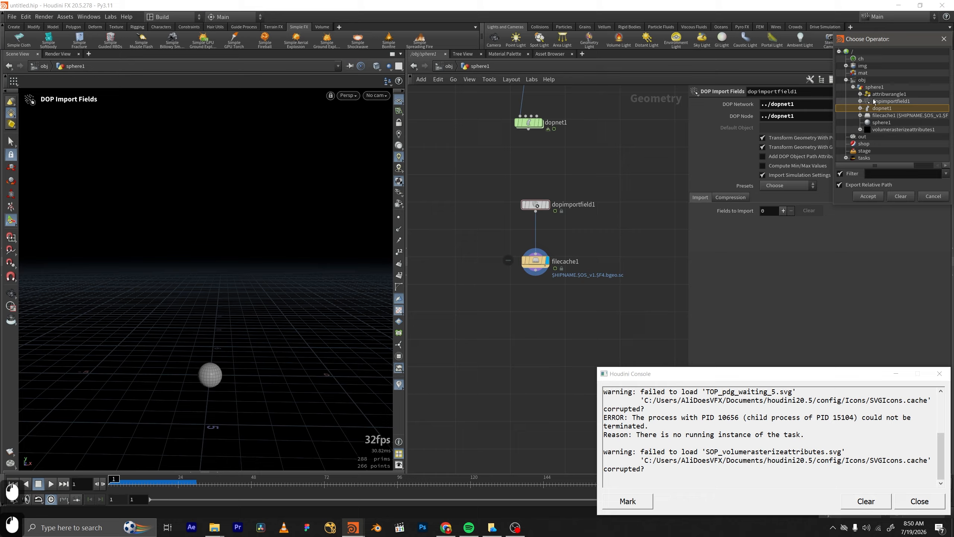
left_click(860, 108)
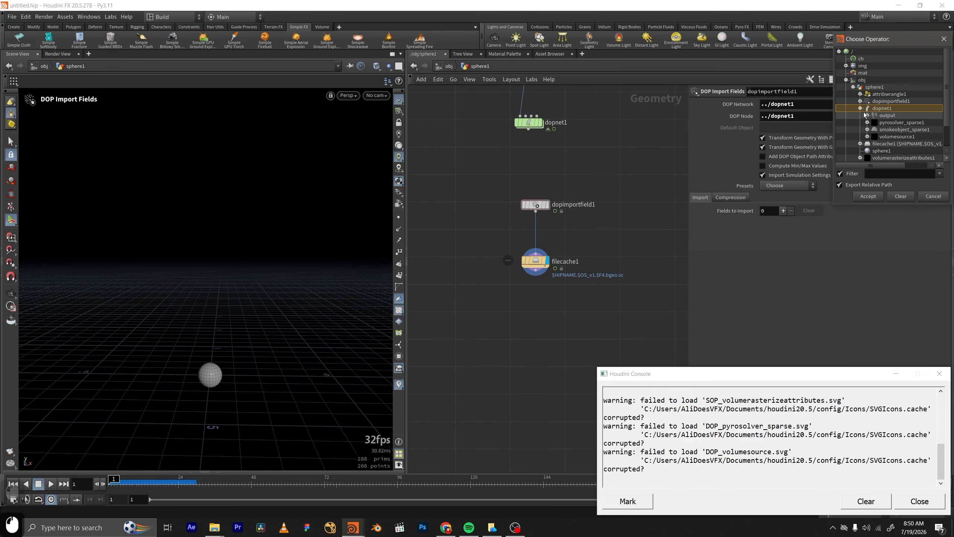
left_click(900, 130)
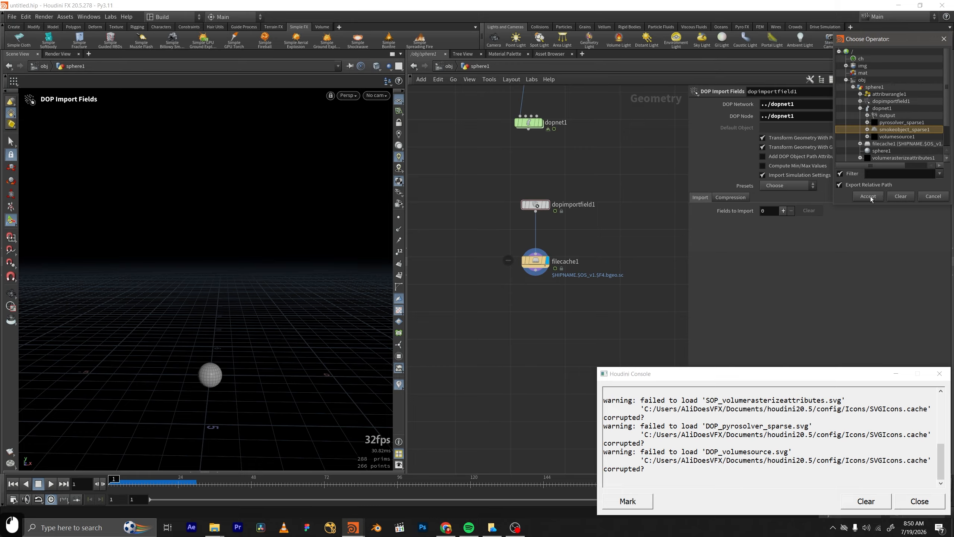
left_click(868, 196)
left_click_drag(679, 371, 640, 314)
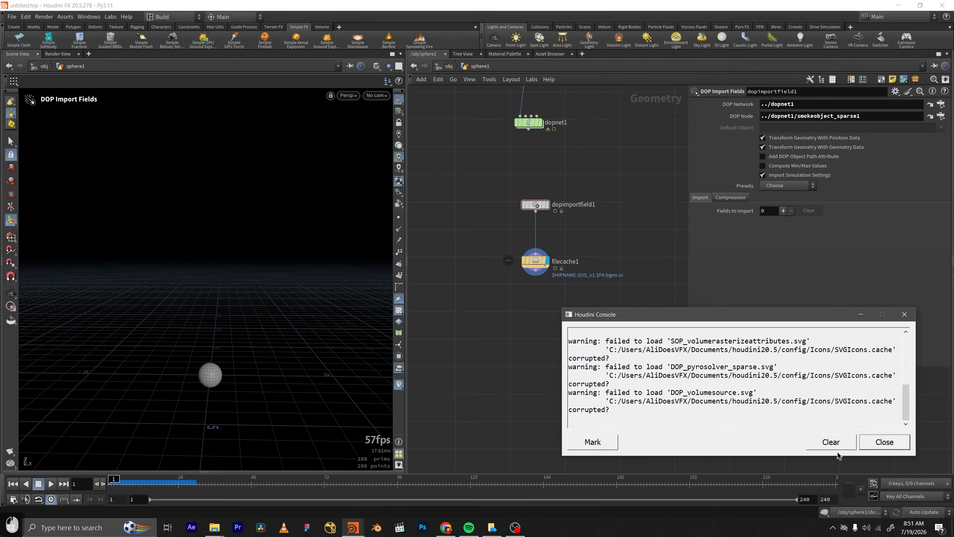
left_click(872, 442)
Move the file cache farther below the import node and set its Base Name to $OS.
mouse_move(608, 297)
middle_mouse_down()
mouse_move(609, 355)
mouse_move(610, 290)
middle_mouse_up()
left_click_drag(541, 258, 541, 312)
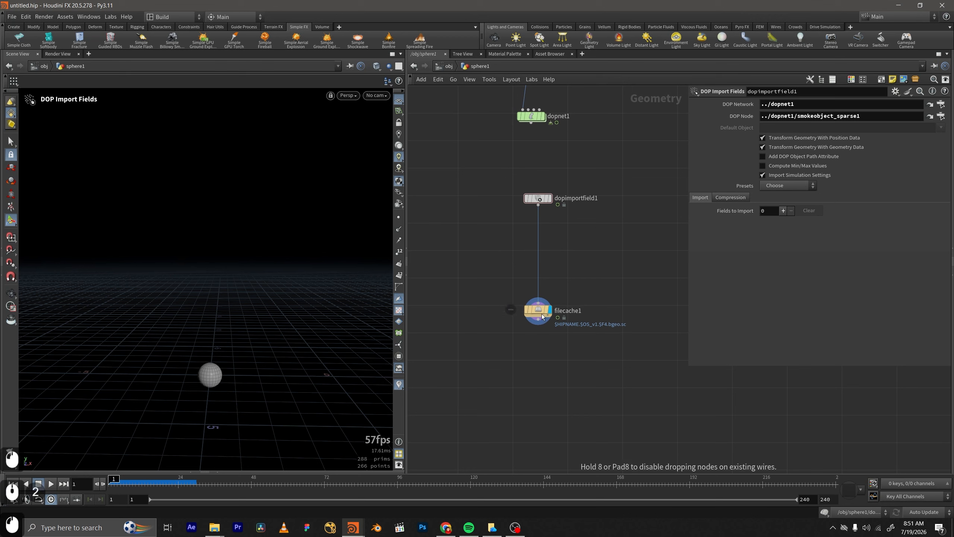
scroll(559, 216, "up", 2)
left_click(527, 343)
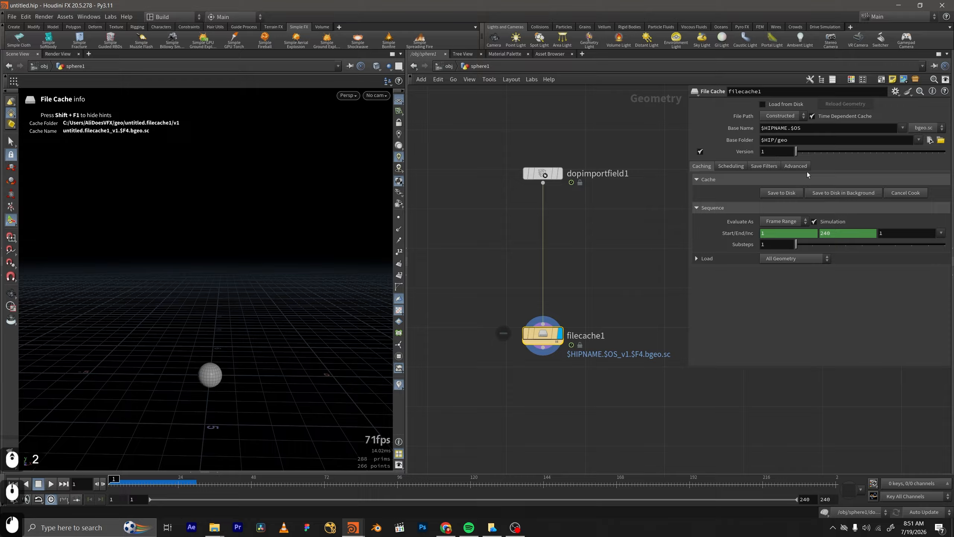
left_click(902, 128)
left_click(894, 148)
Rename the file cache node to caching_smoke.
double_click(565, 304)
type("ca")
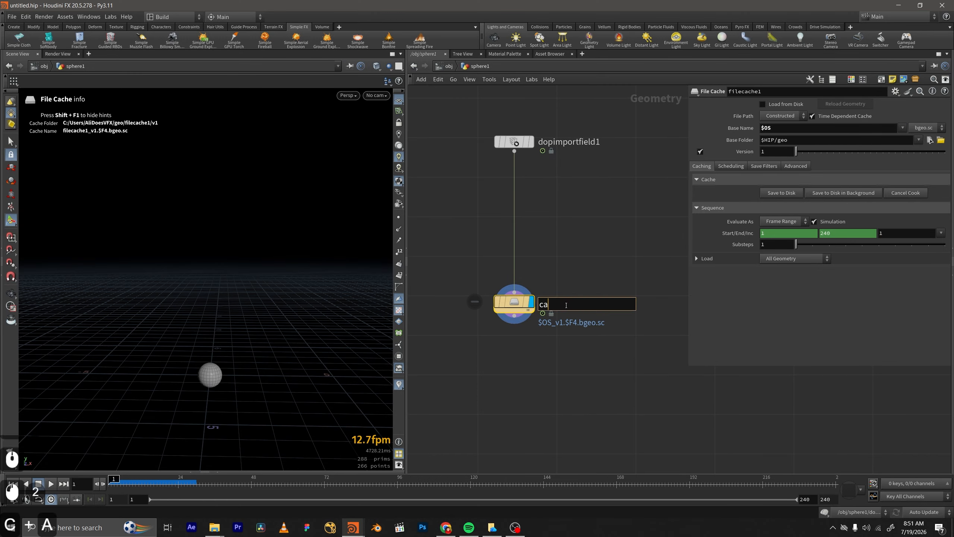
type("chinf_s")
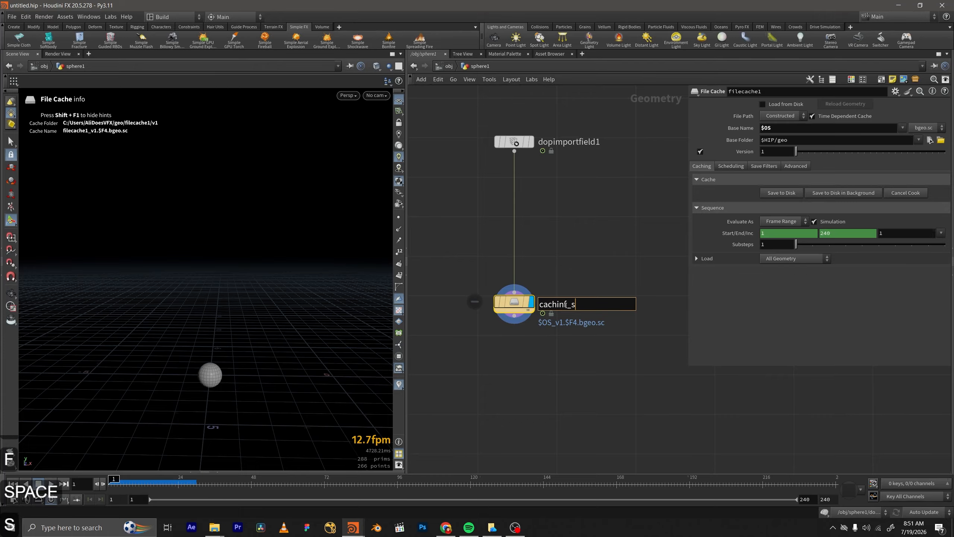
key("BackSpace")
key("BackSpace")
key("BackSpace")
key("BackSpace")
key("BackSpace")
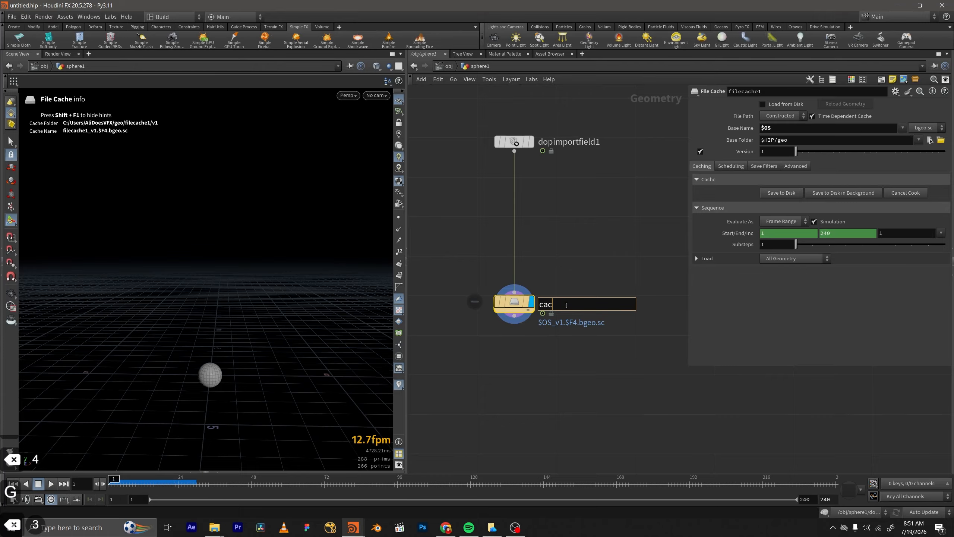
type("hing_smoke")
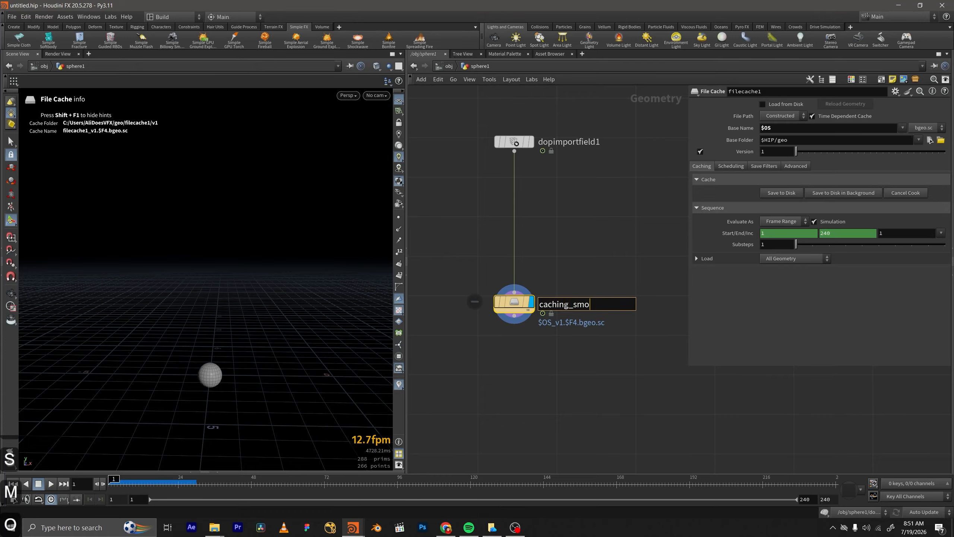
key("Return")
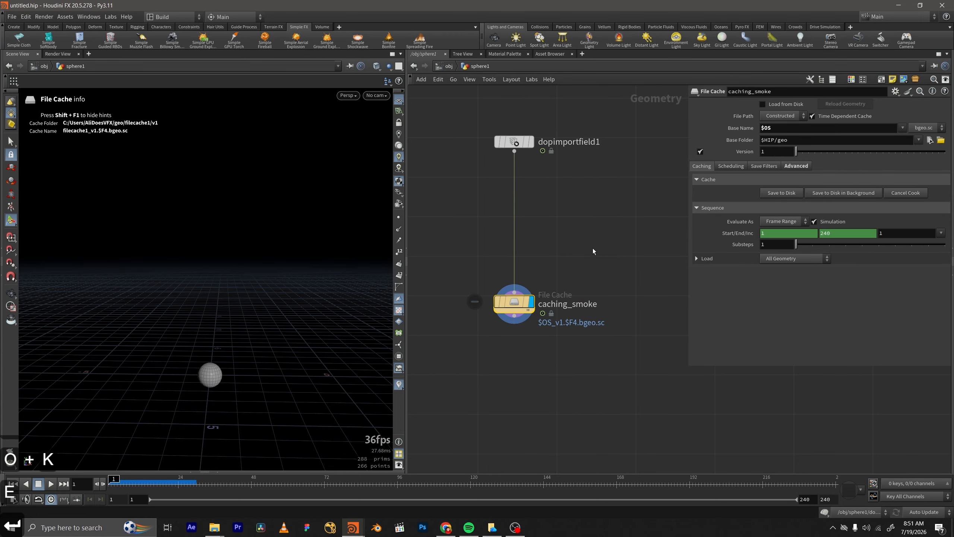
Display dopimportfield1 at frame 18 and apply the Smoke preset to its imported fields.
middle_click_drag(592, 249, 583, 232)
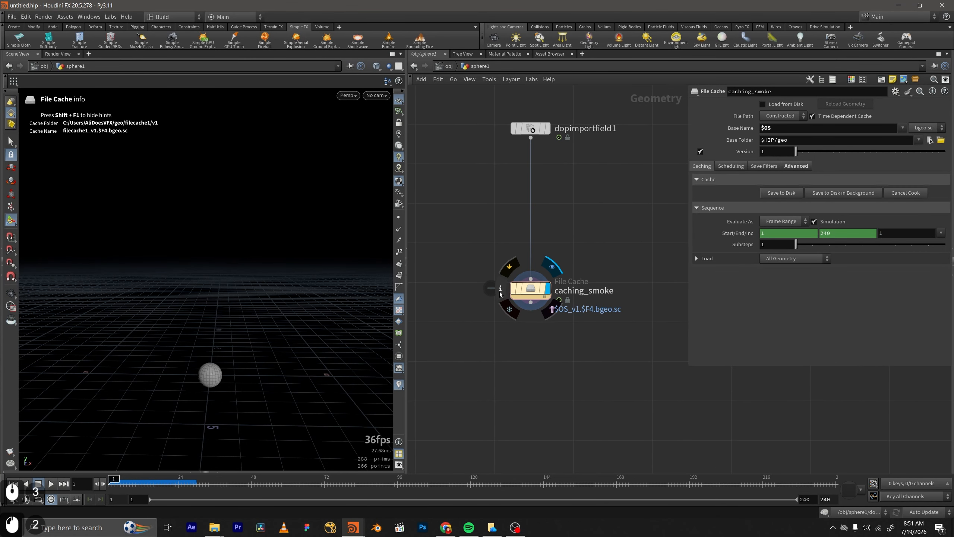
left_click(500, 290)
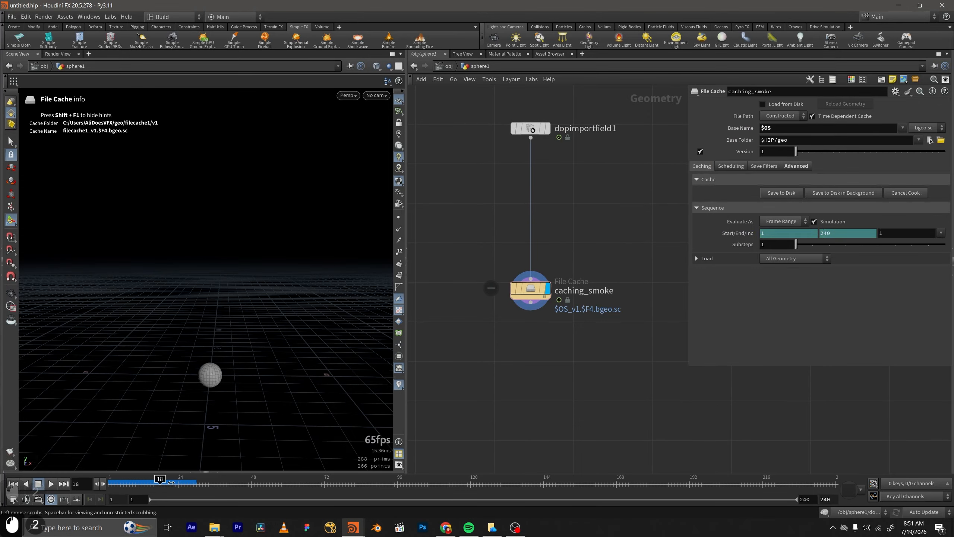
left_click(546, 128)
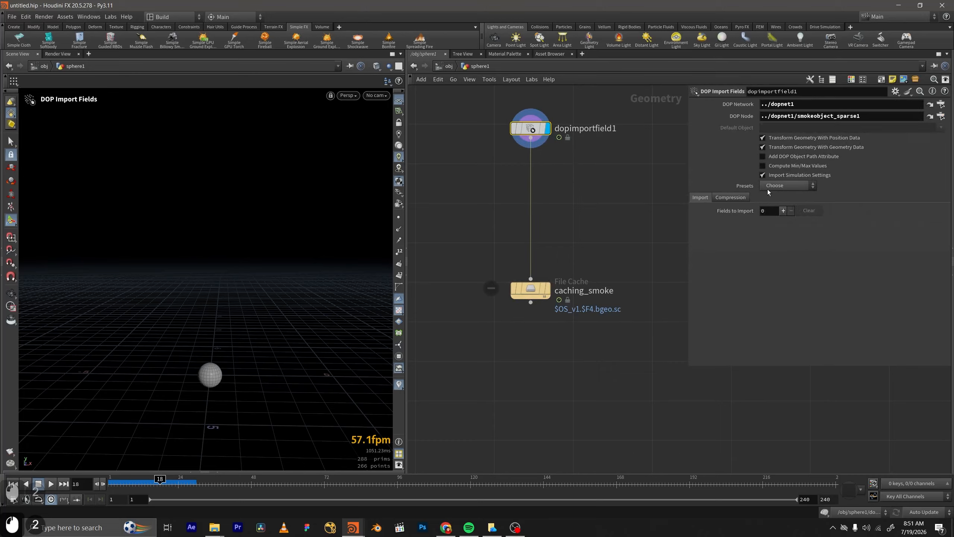
left_click(787, 185)
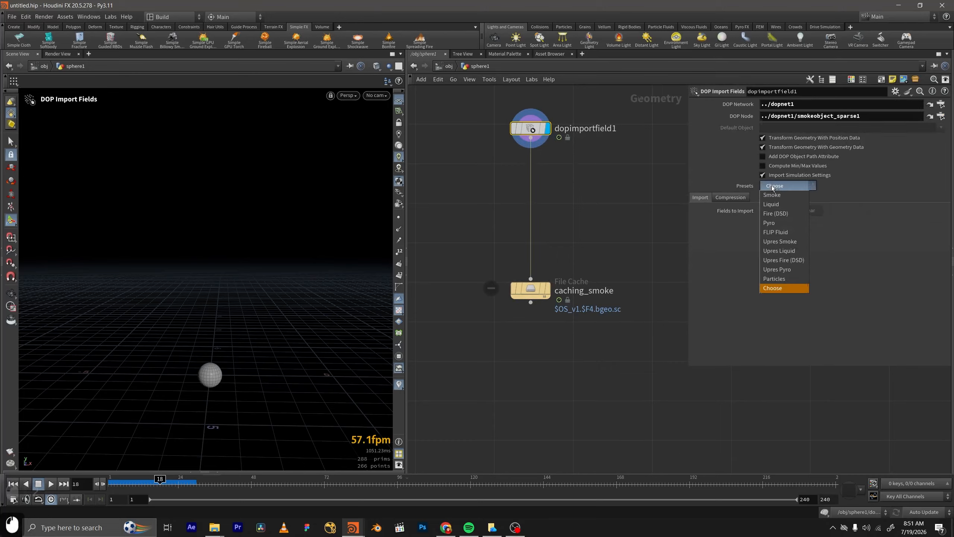
left_click(778, 194)
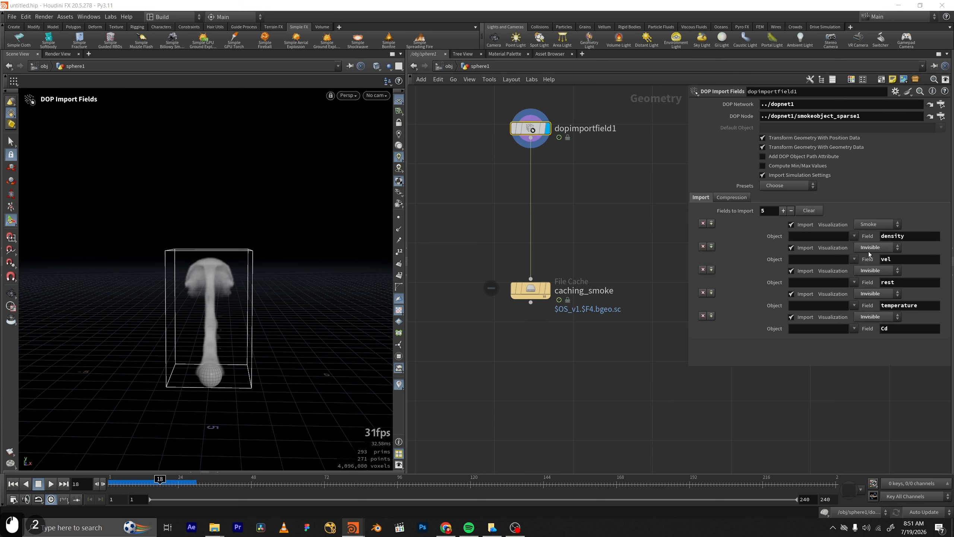
mouse_move(536, 292)
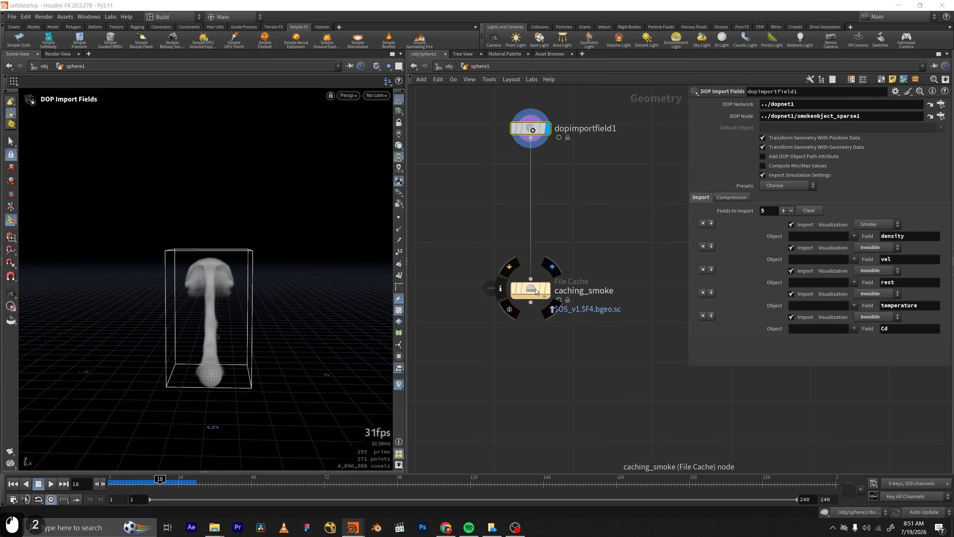
Check the volume information of caching_smoke, and make that file cache the displayed and selected node.
left_click(501, 291)
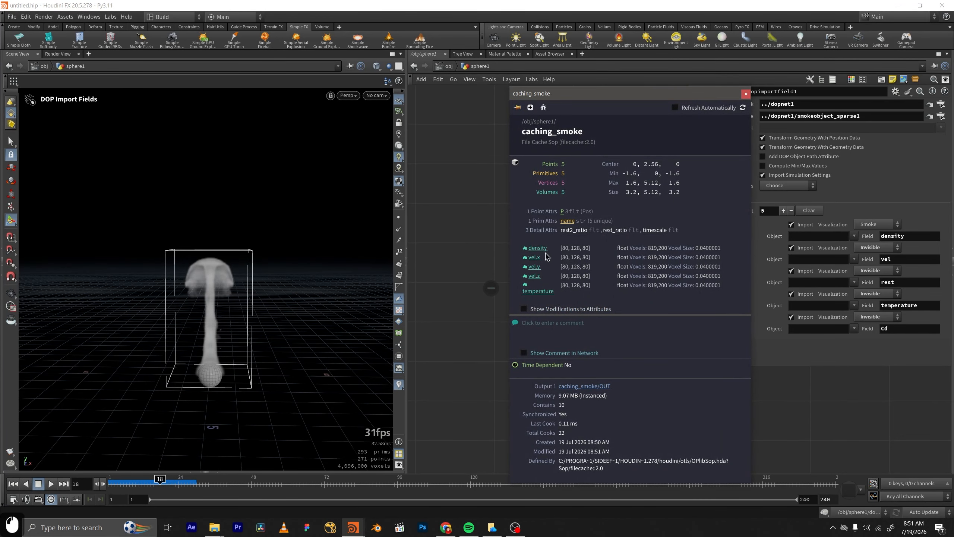
left_click(509, 241)
left_click(549, 289)
left_click(536, 290)
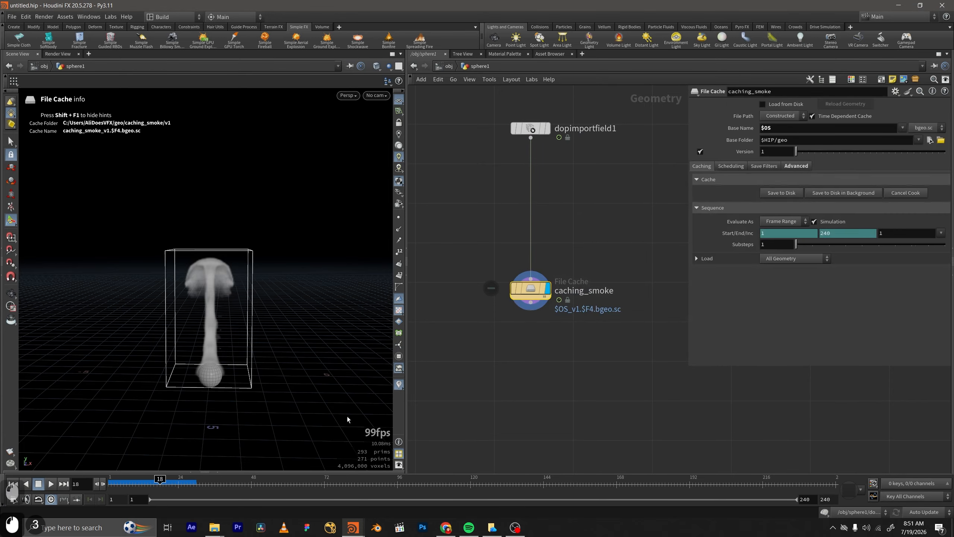
Rewind the timeline to the start, play the smoke simulation, and stop at frame 31.
left_click_drag(159, 485, 107, 491)
left_click(54, 486)
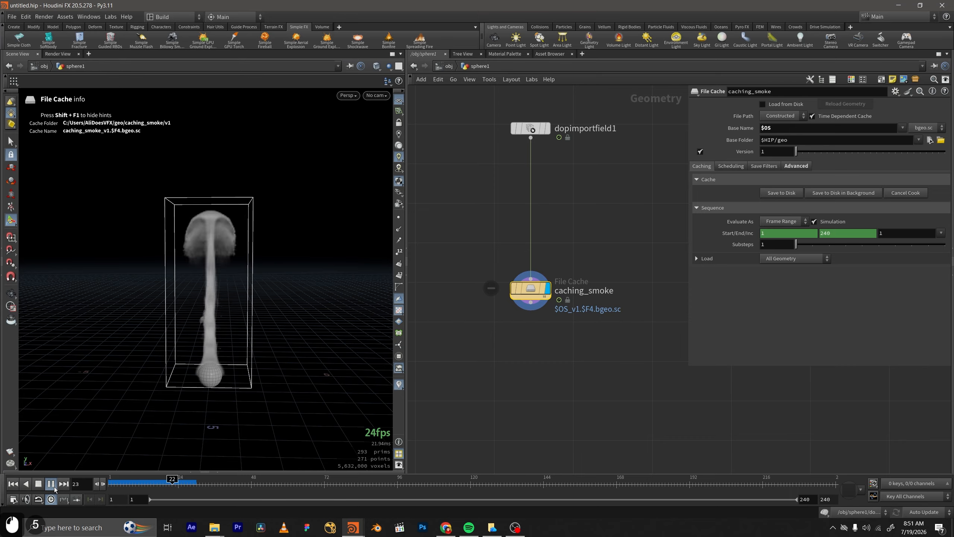
left_click(53, 485)
Review the file format choices for the caching_smoke node, keeping bgeo.sc.
scroll(616, 332, "down", 1)
middle_click_drag(617, 330, 613, 261)
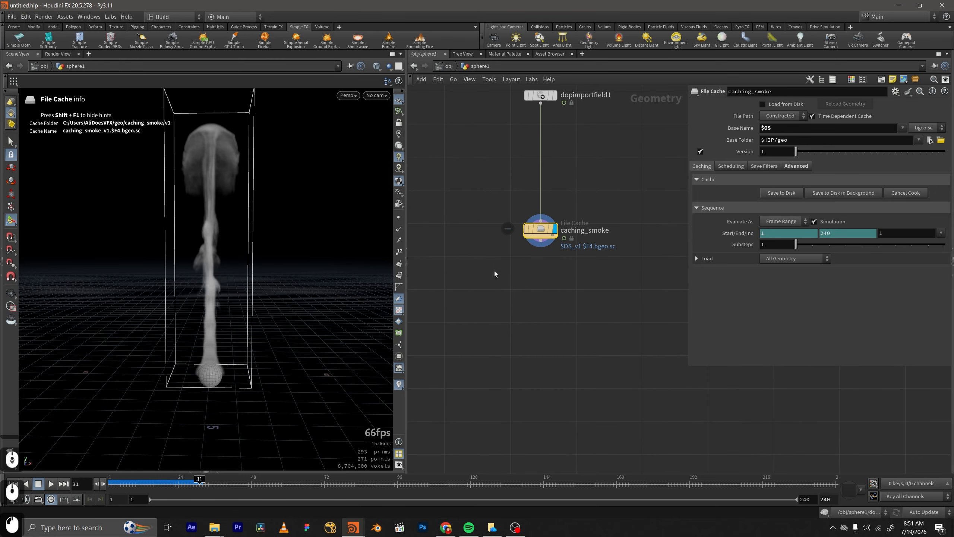
middle_click_drag(630, 192, 623, 228)
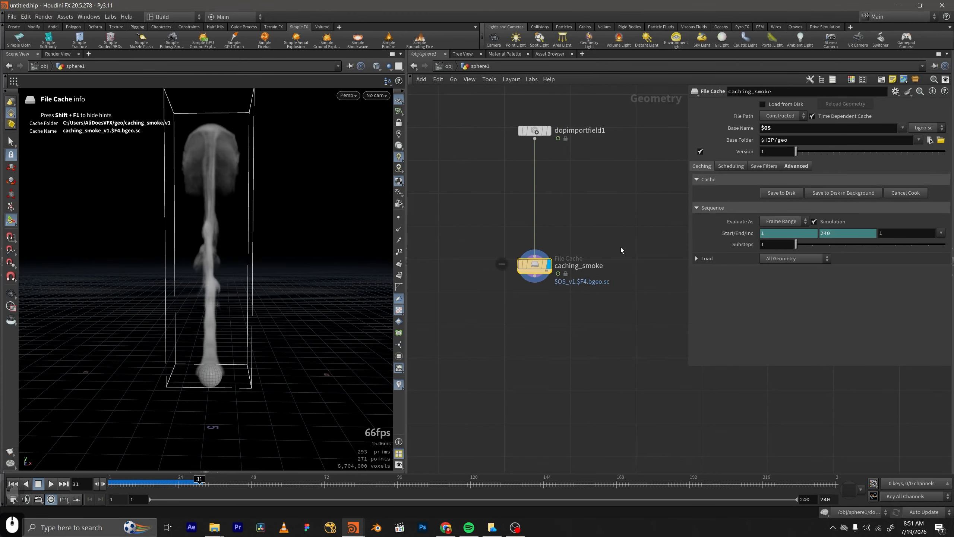
left_click_drag(621, 249, 502, 305)
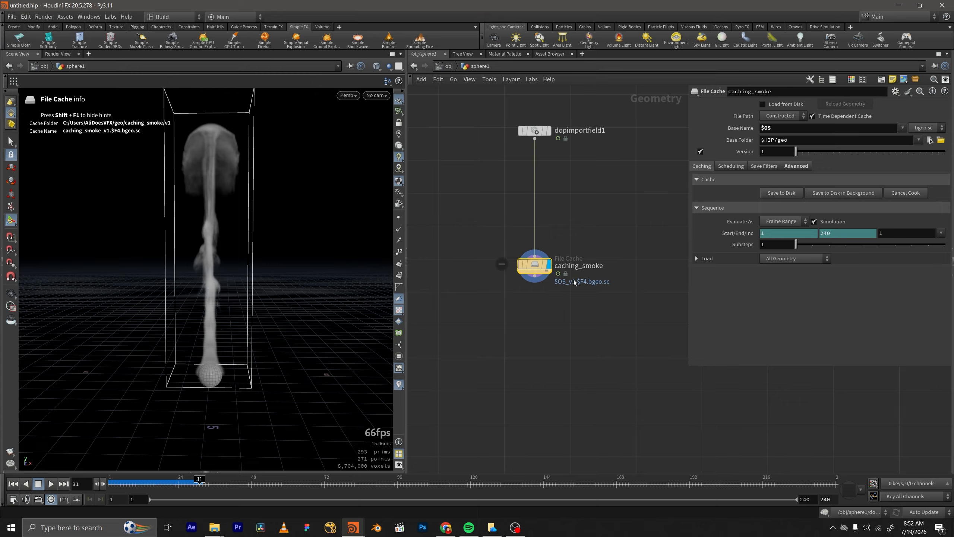
scroll(574, 282, "up", 1)
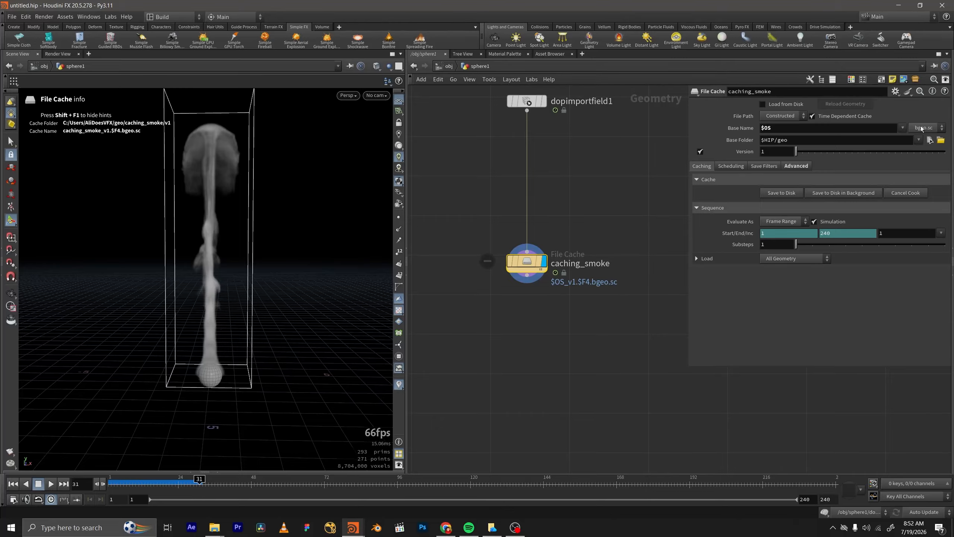
left_click(921, 128)
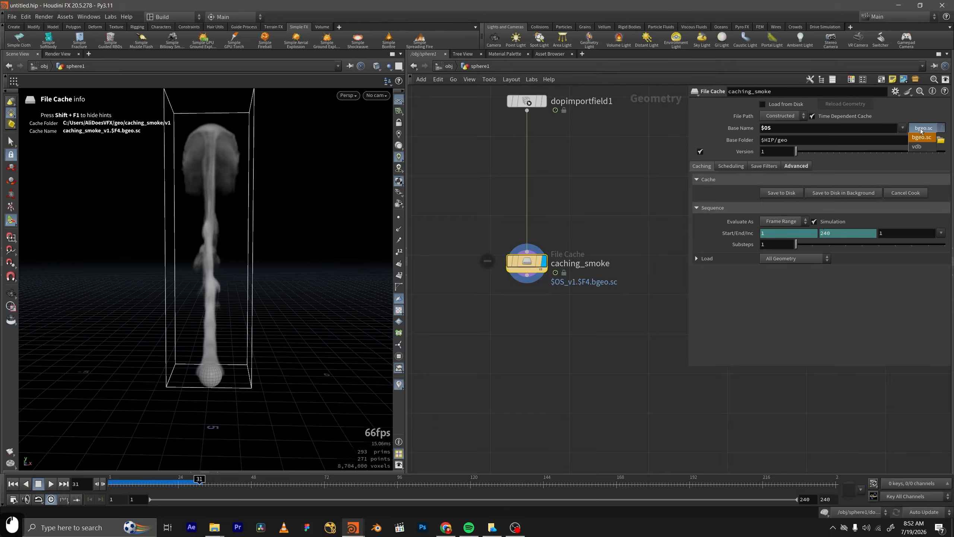
left_click(900, 135)
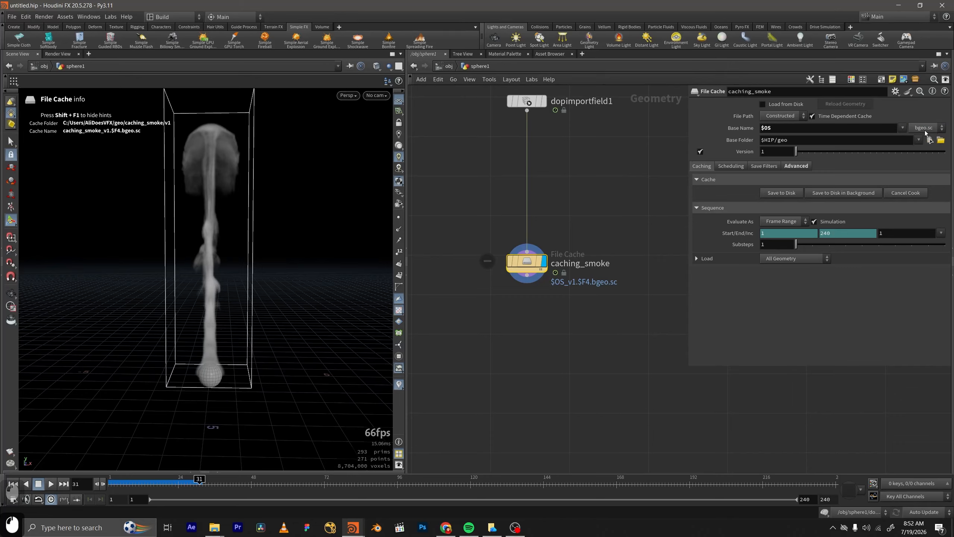
left_click(923, 130)
left_click(913, 130)
left_click(902, 130)
left_click(903, 131)
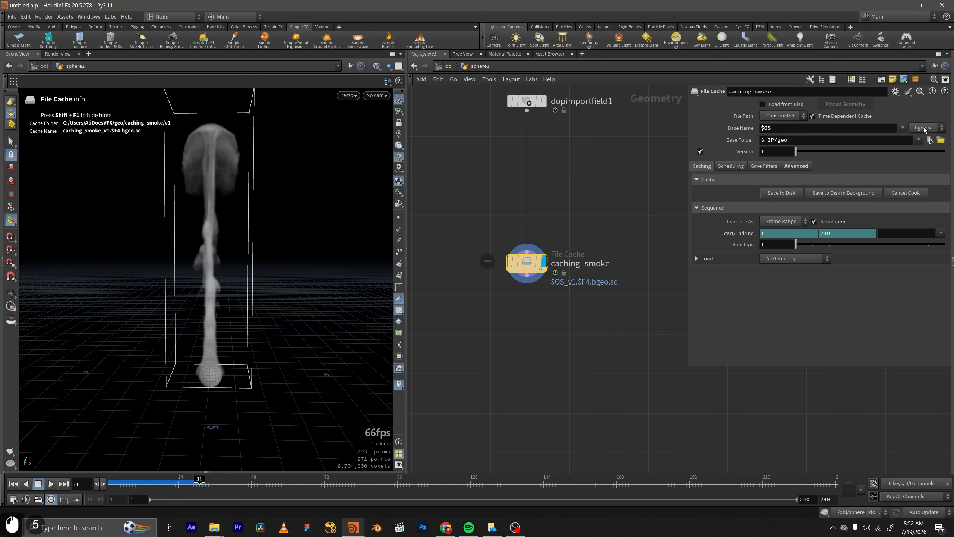
left_click(924, 128)
left_click(924, 128)
Set the Base Folder of caching_smoke to $HIP/Desktop/test/ by choosing that directory.
scroll(550, 262, "down", 2)
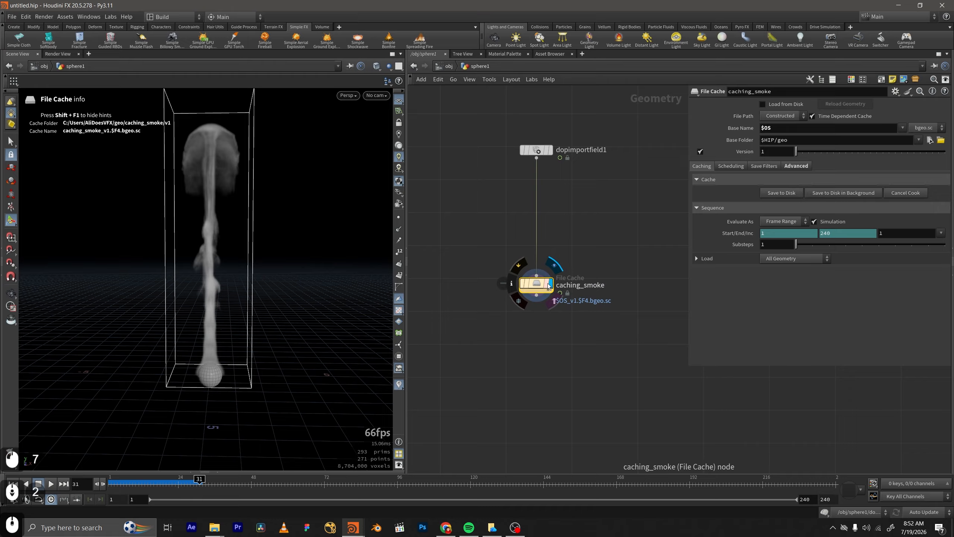
left_click_drag(607, 235, 504, 283)
middle_click_drag(587, 247, 577, 286)
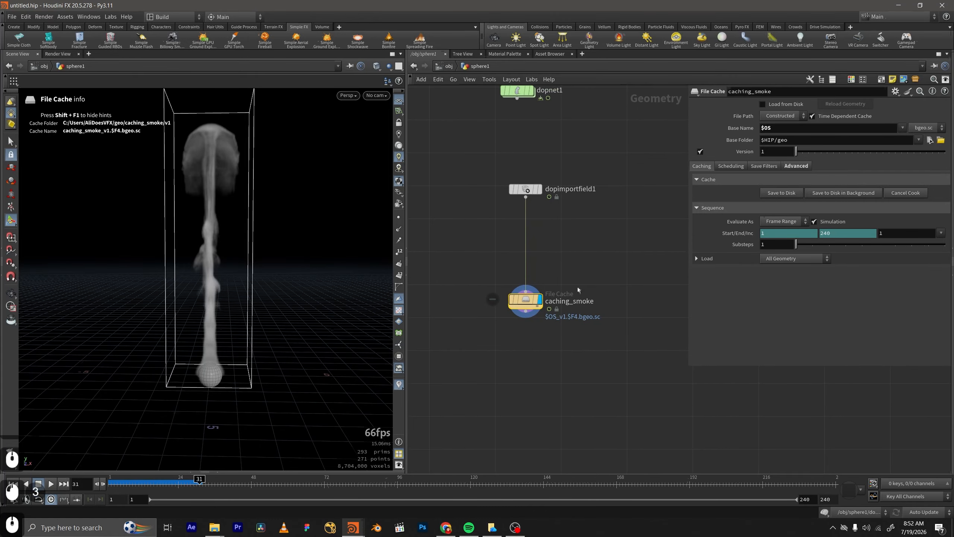
left_click(575, 248)
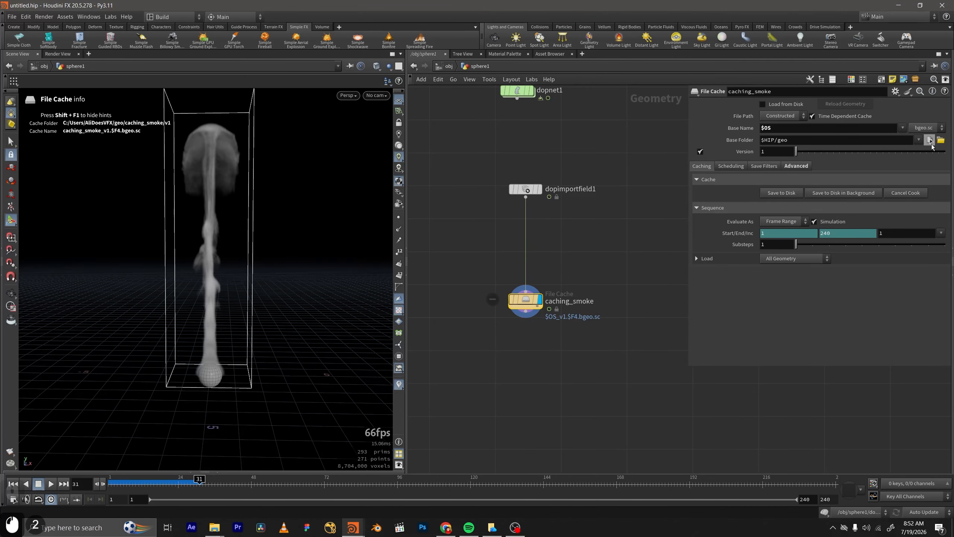
left_click(929, 141)
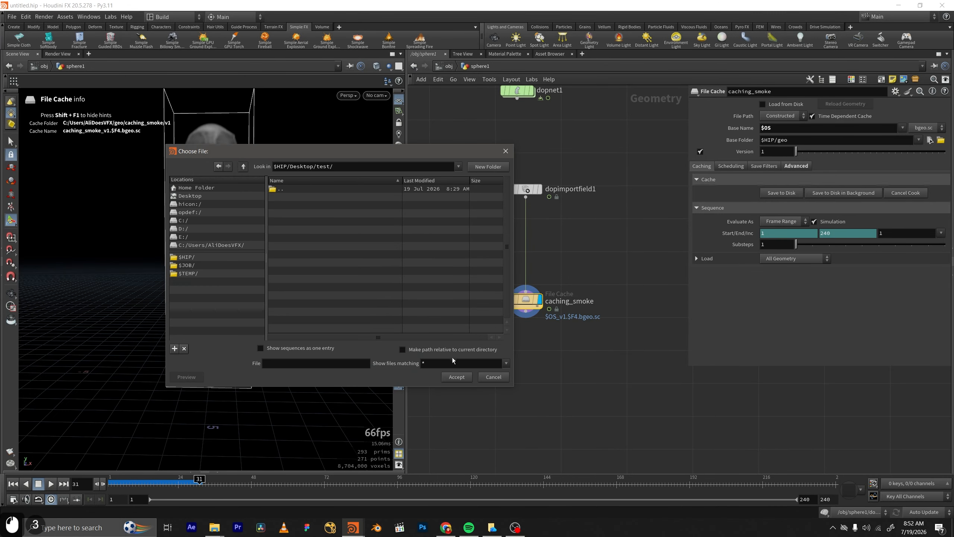
left_click(457, 377)
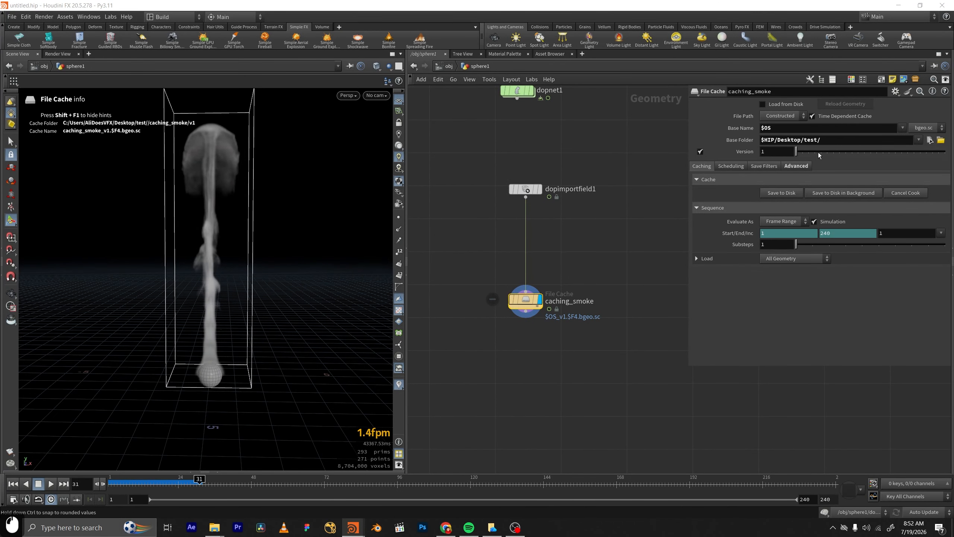
Save the smoke cache to disk for frames 1 to 240, and interrupt the write partway through.
middle_click_drag(584, 263, 581, 245)
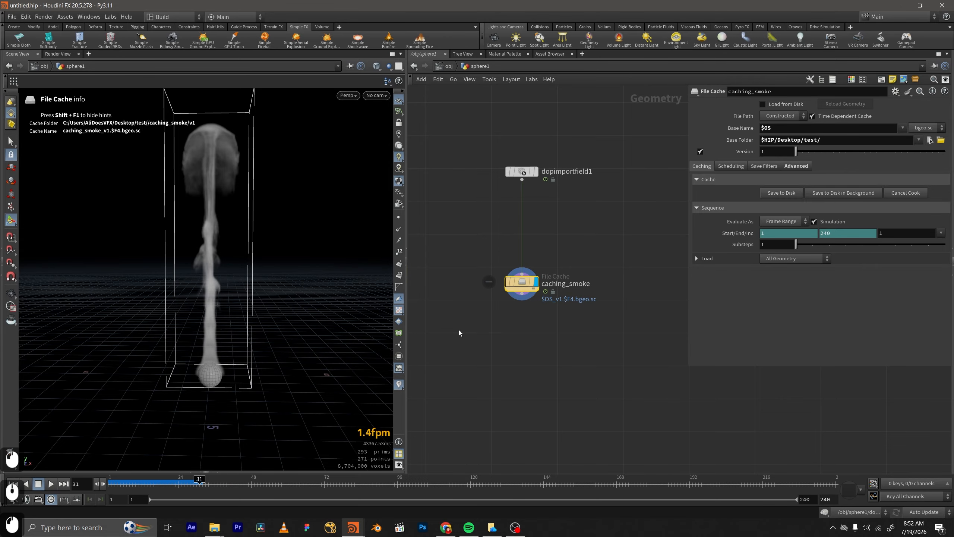
left_click(786, 194)
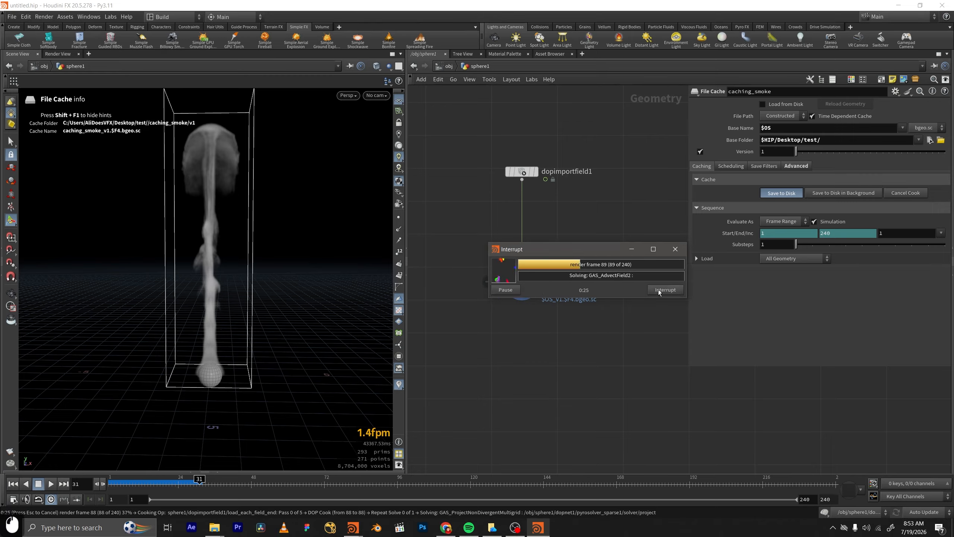
left_click(659, 291)
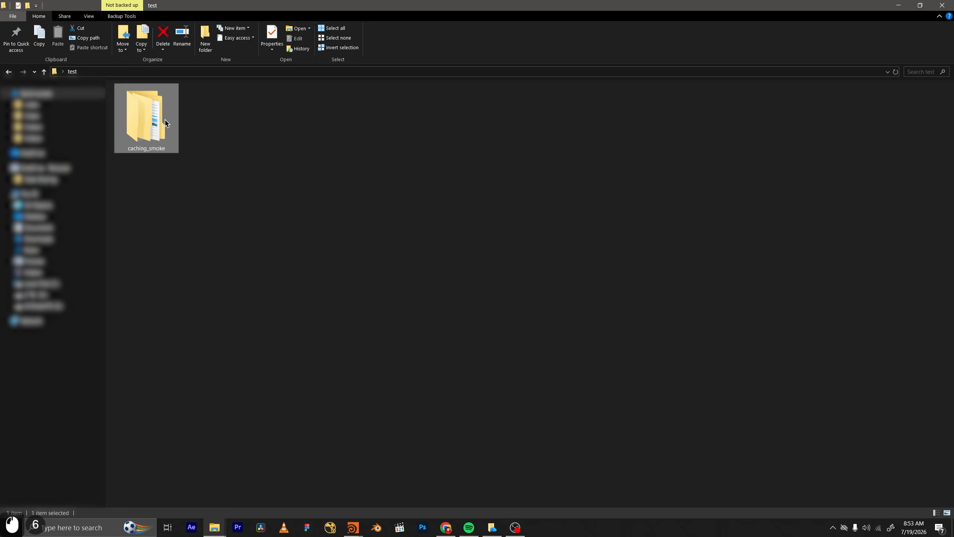
Open the v1 folder inside caching_smoke in File Explorer and look through the cached bgeo.sc files.
double_click(163, 123)
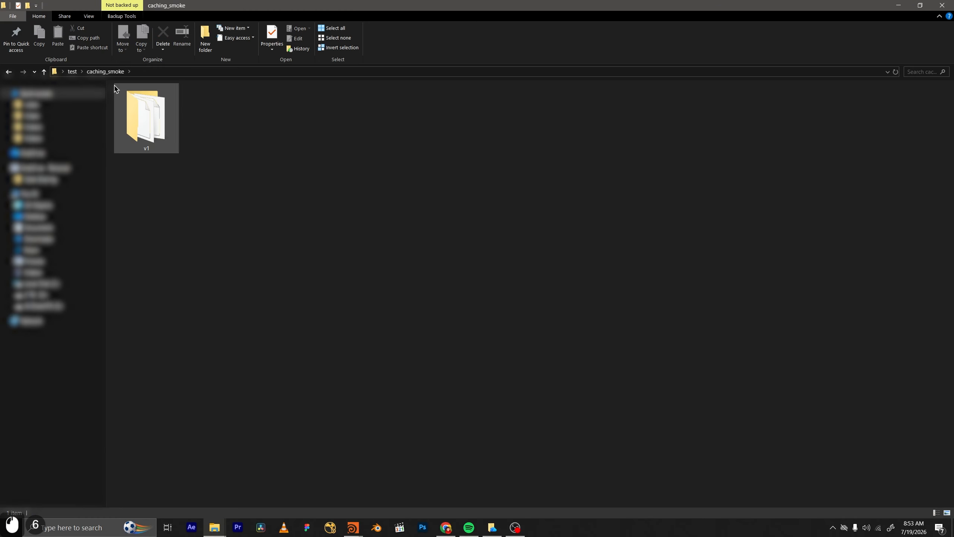
double_click(156, 130)
scroll(278, 316, "down", 5)
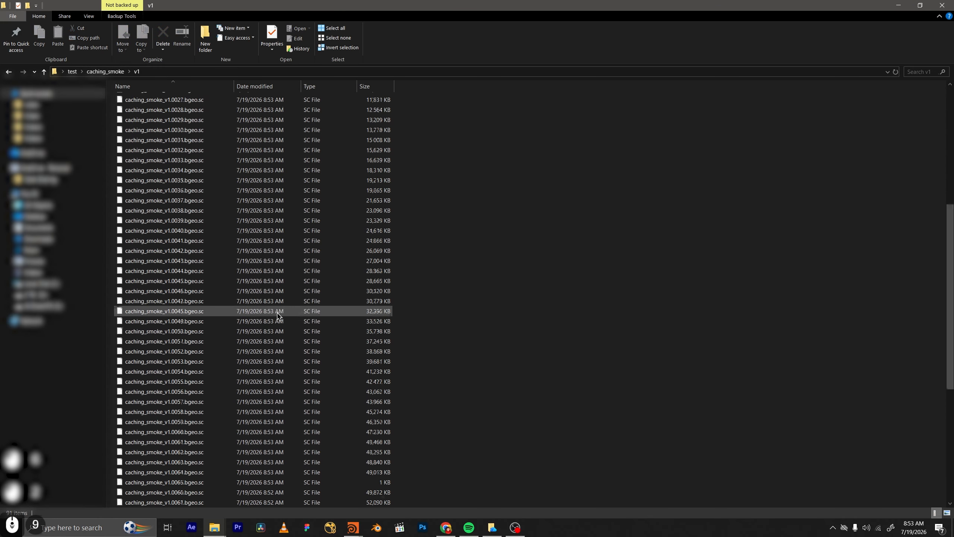
scroll(277, 316, "down", 19)
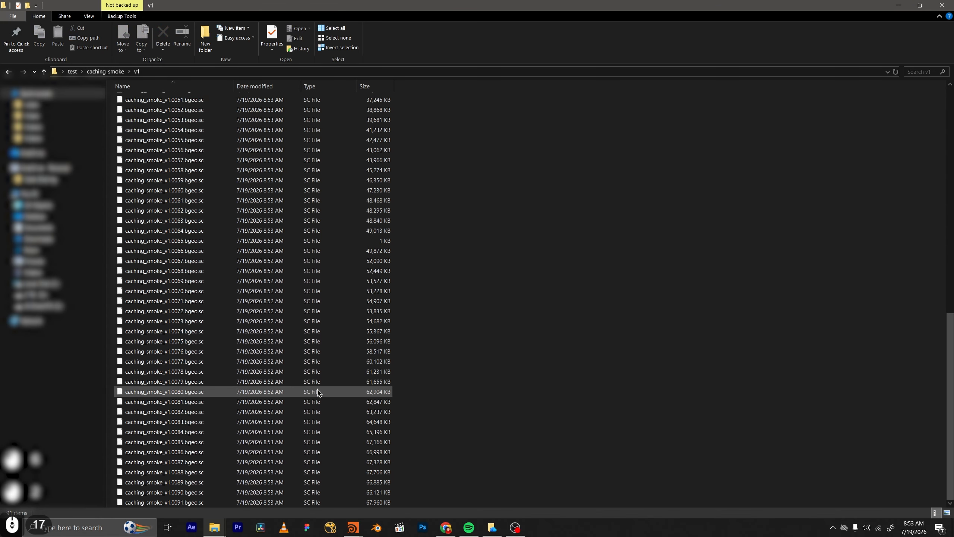
Check the v1 folder's total size in its properties, and return to Houdini.
left_click(114, 72)
right_click(137, 118)
left_click(199, 392)
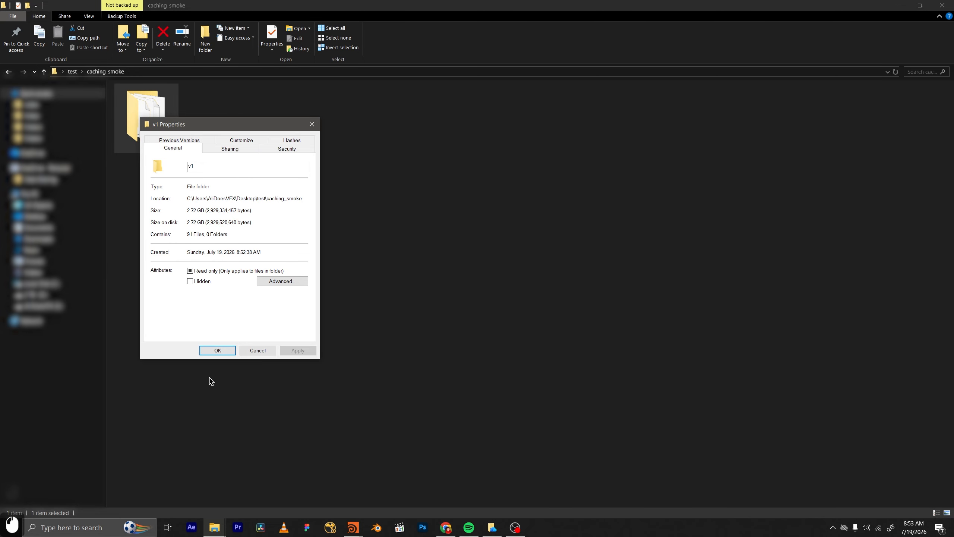
left_click(225, 351)
left_click(898, 6)
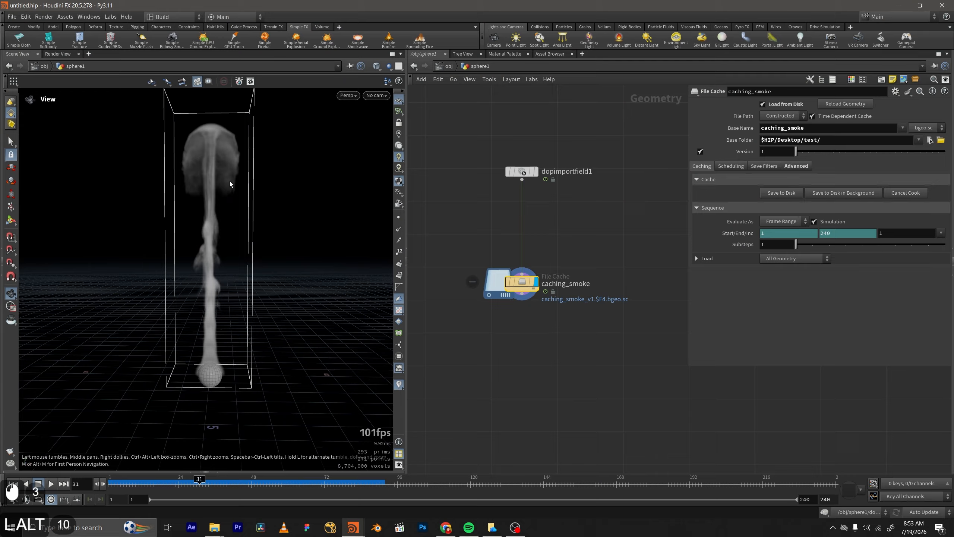
Examine the smoke loaded from disk at frame 31 and the link between dopimportfield1 and caching_smoke.
middle_click_drag(582, 228, 579, 226)
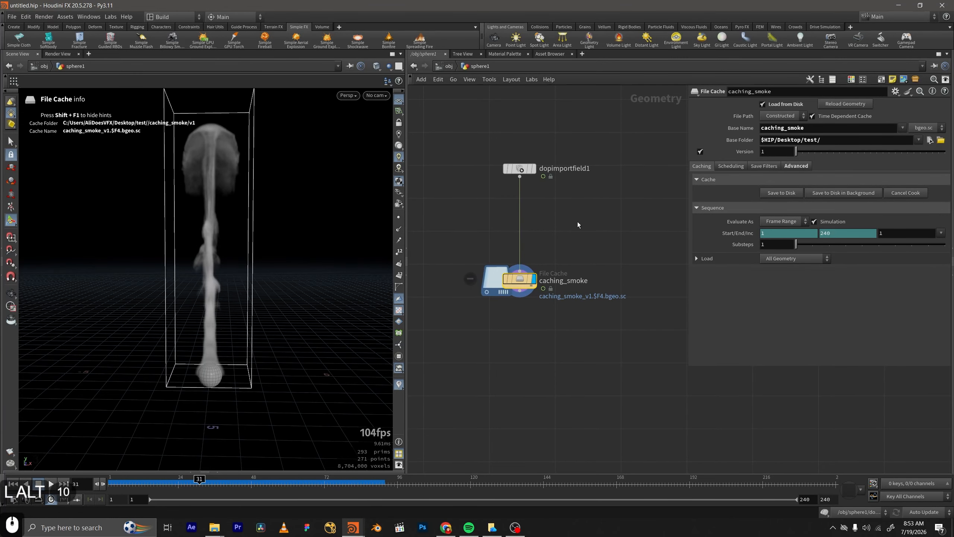
scroll(186, 308, "down", 6, "alt")
left_click_drag(184, 309, 204, 292, "alt")
right_click_drag(205, 291, 238, 214, "alt")
left_click_drag(202, 236, 241, 257, "alt")
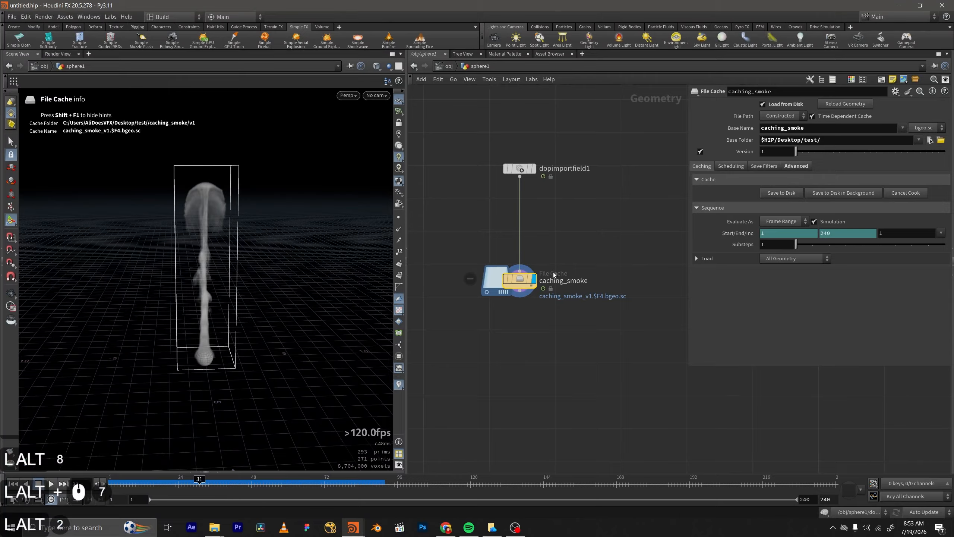
middle_click_drag(649, 262, 640, 211)
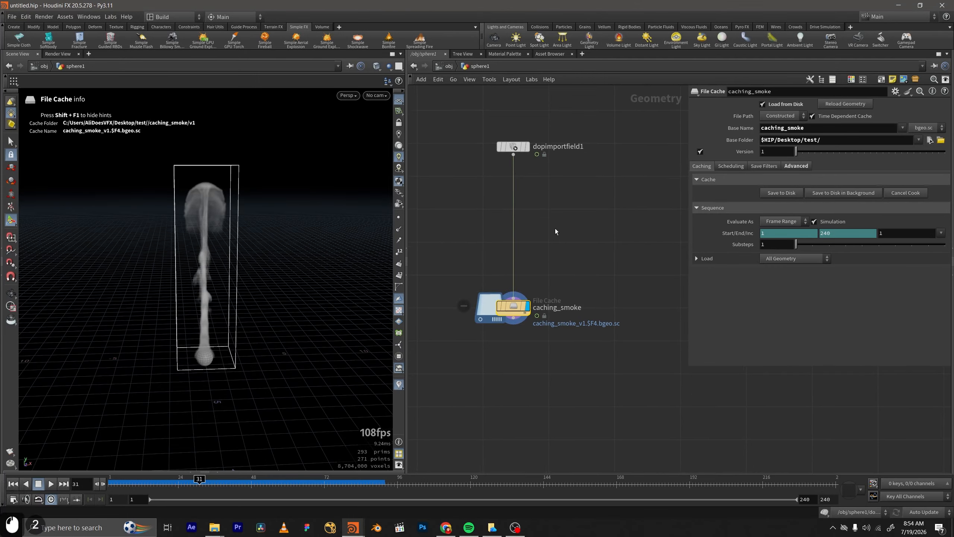
scroll(528, 205, "up", 2)
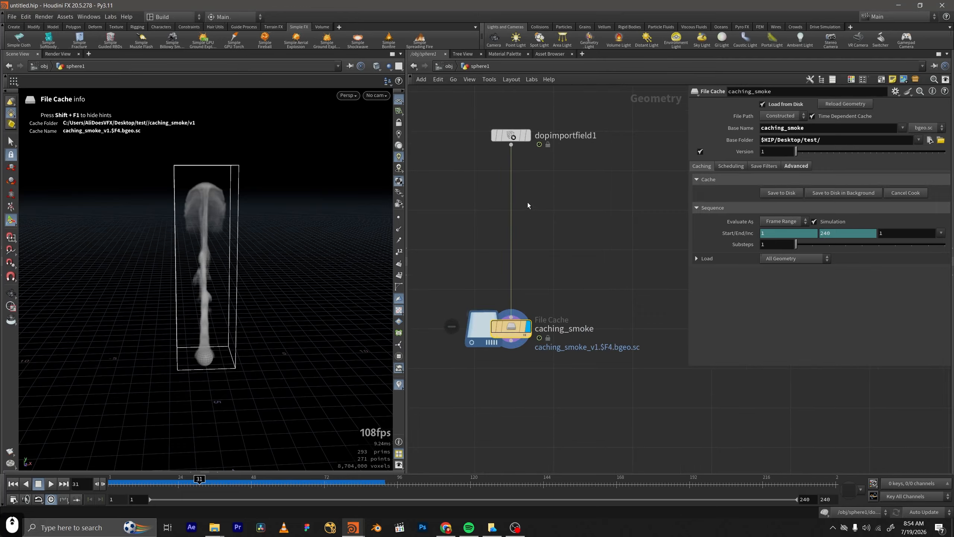
middle_click_drag(528, 205, 532, 218)
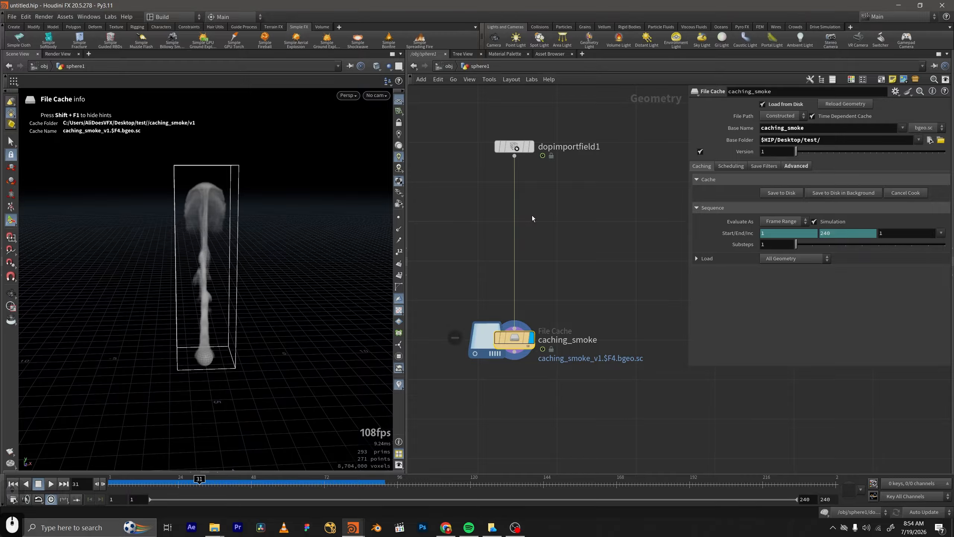
left_click(532, 216)
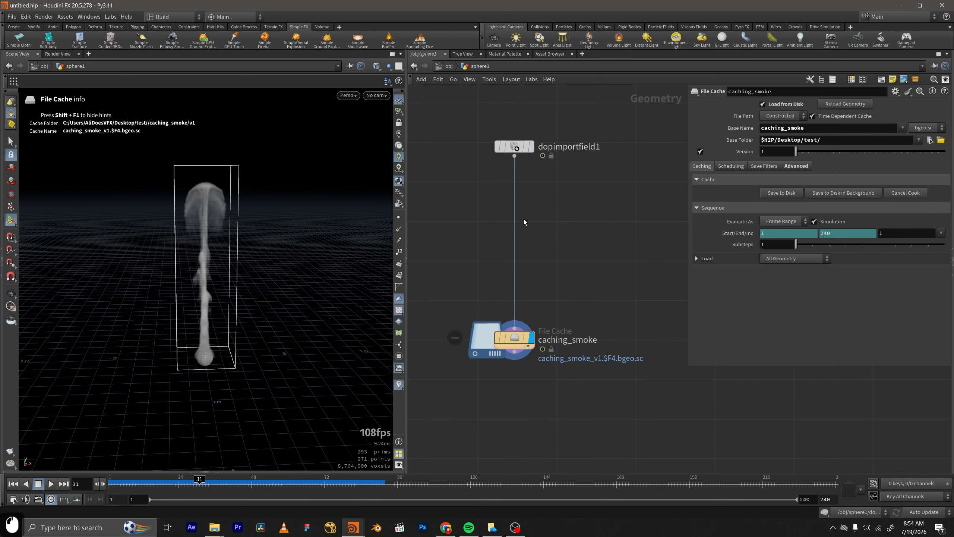
middle_click_drag(552, 226, 546, 228)
Add a Pyro Post-Process node and insert it on the wire between dopimportfield1 and caching_smoke.
key("Tab")
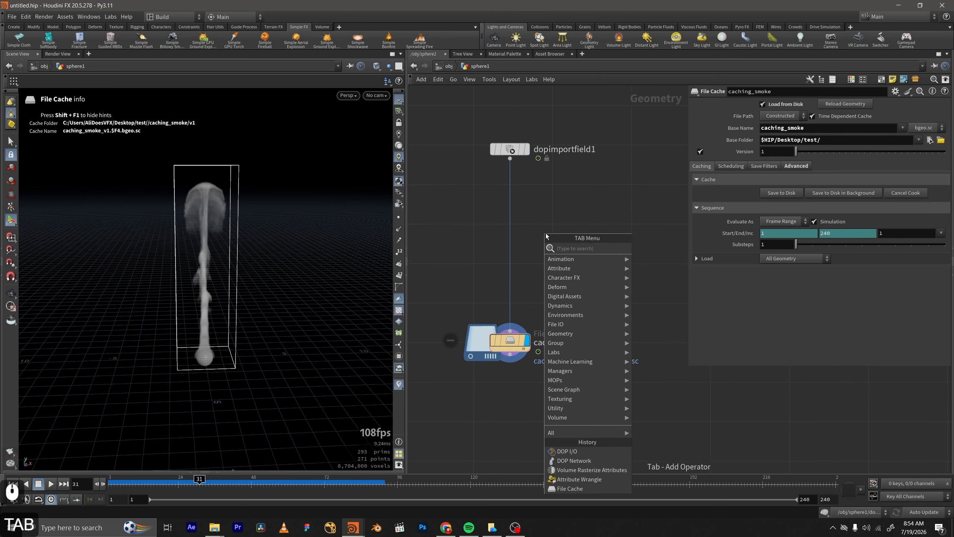
type("pytro")
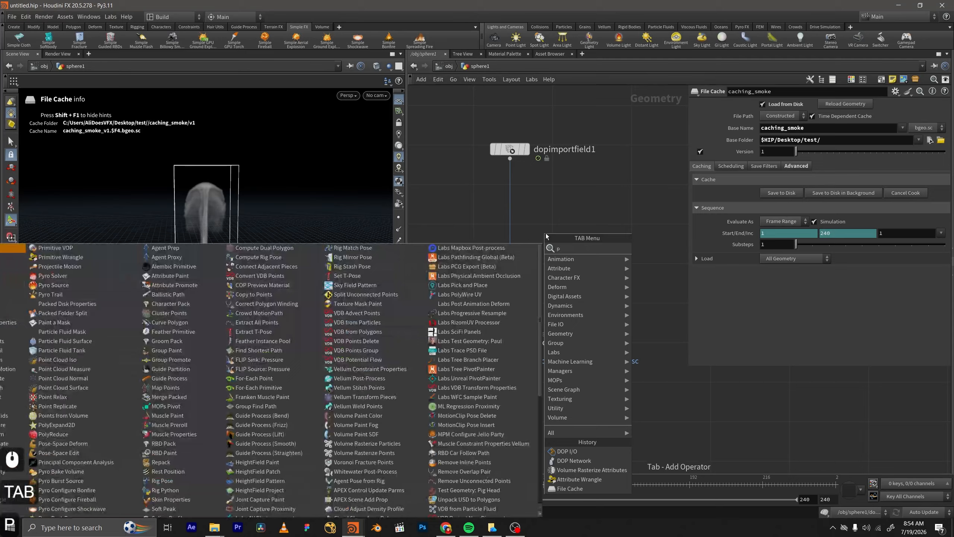
key("BackSpace")
key("BackSpace")
key("BackSpace")
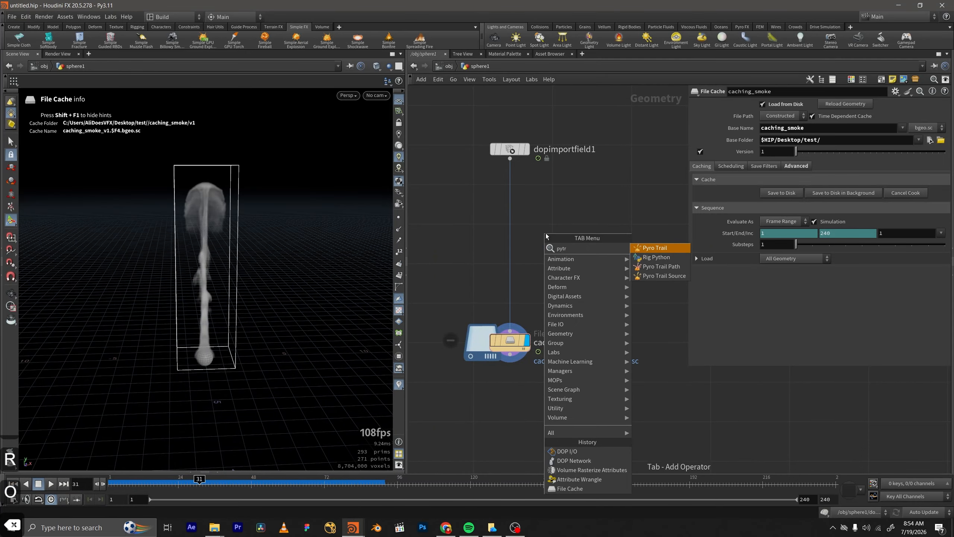
type("rp")
key("Return")
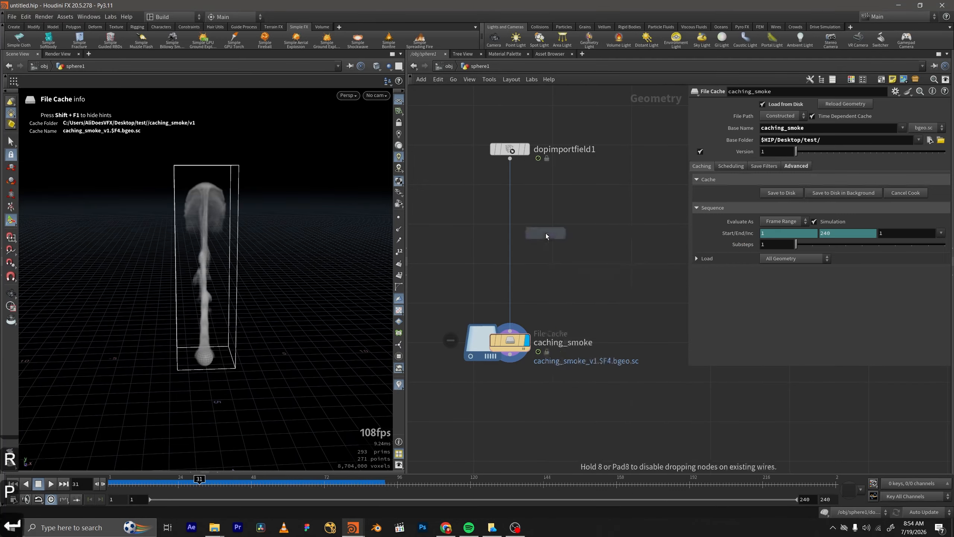
key("Return")
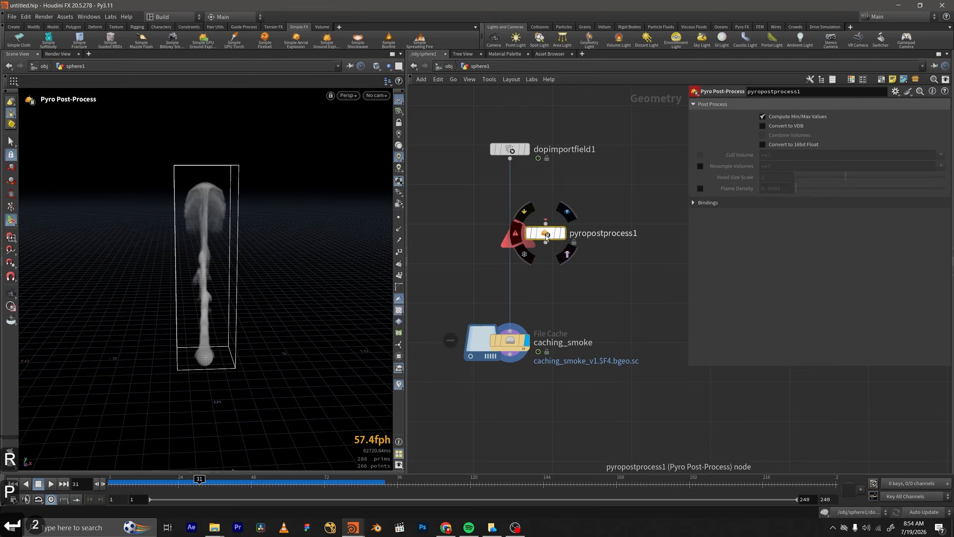
left_click(523, 239)
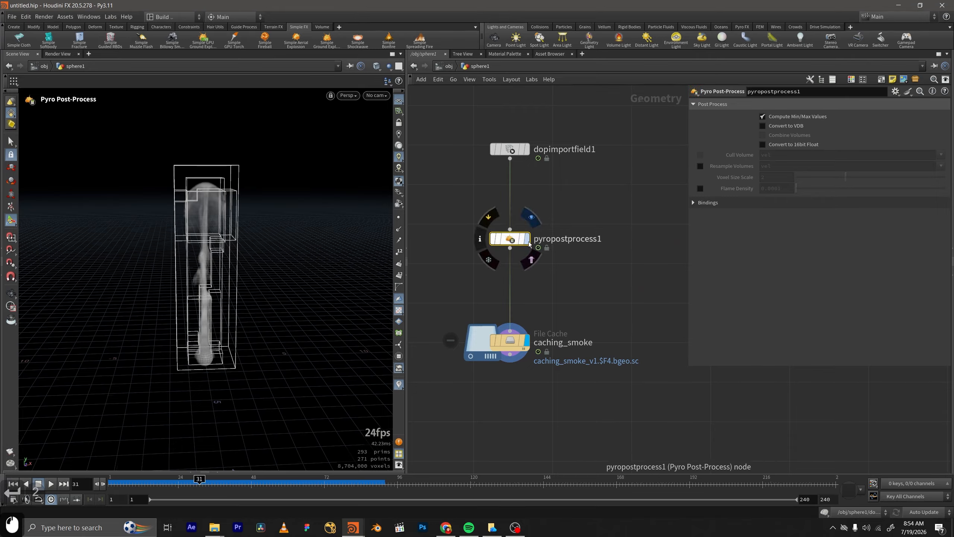
Enable Convert to VDB on pyropostprocess1 and inspect the converted smoke's bounds.
left_click(526, 239)
double_click(531, 344)
left_click(526, 340)
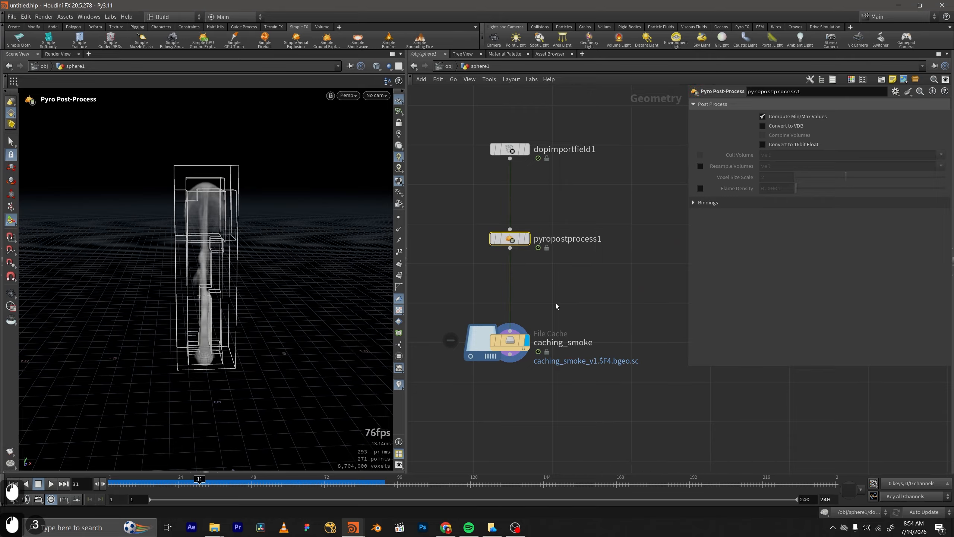
left_click(785, 126)
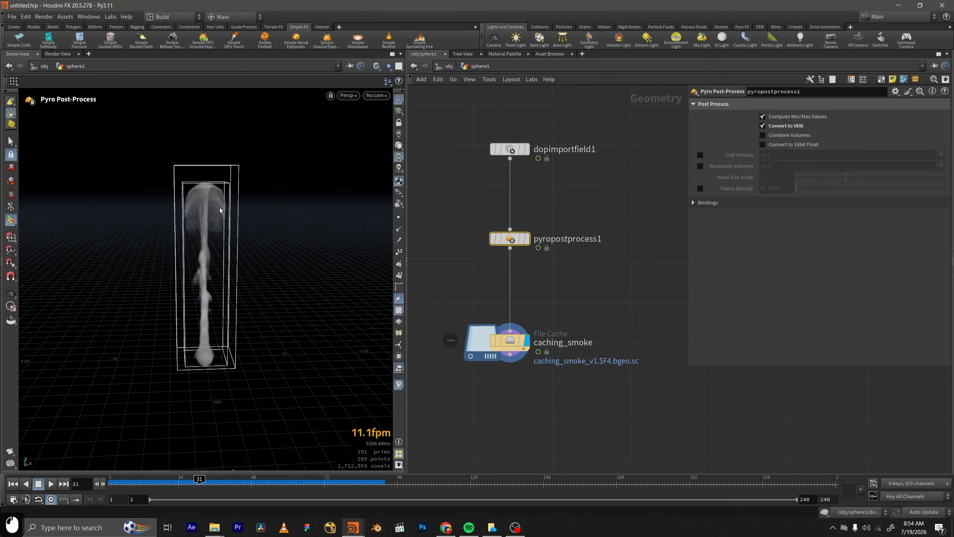
right_click_drag(213, 210, 320, 178, "alt")
left_click_drag(139, 194, 144, 205, "alt")
Turn Convert to VDB off, examine the bounding boxes around the unconverted smoke, and turn the conversion back on.
left_click(761, 127)
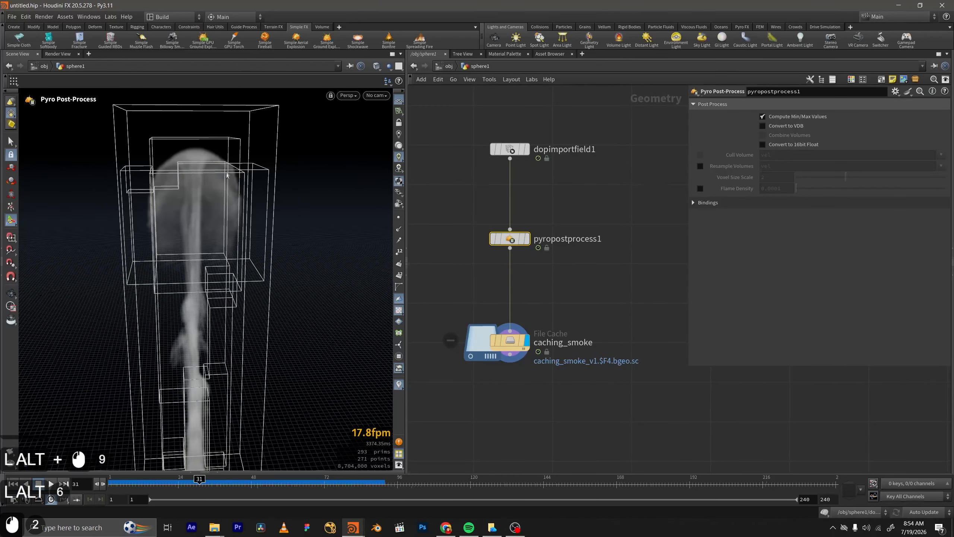
left_click_drag(210, 201, 213, 163, "alt")
right_click_drag(212, 163, 230, 130, "alt")
mouse_move(115, 217)
left_mouse_down("alt")
mouse_move(142, 213)
mouse_move(112, 214)
left_mouse_up("alt")
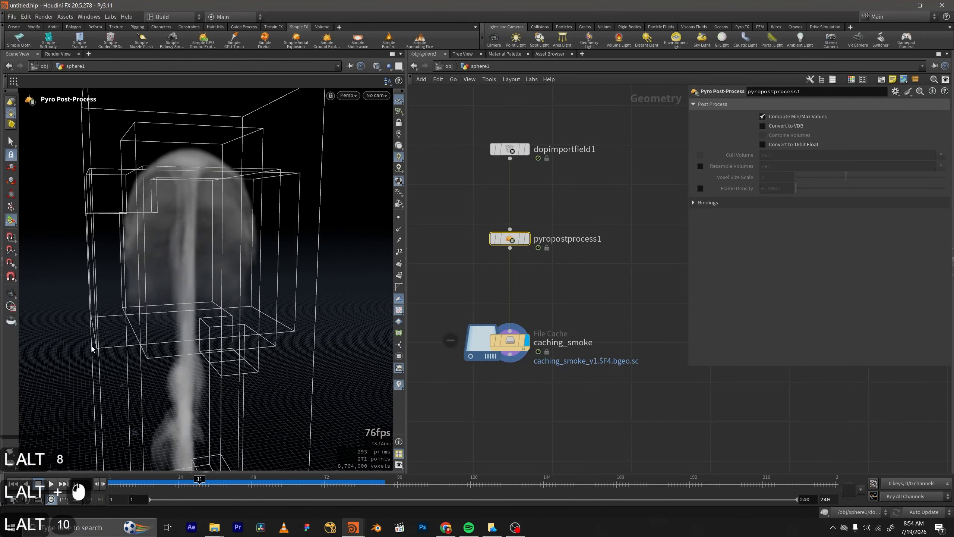
left_click_drag(218, 304, 160, 292, "alt")
middle_click_drag(131, 249, 140, 235, "alt")
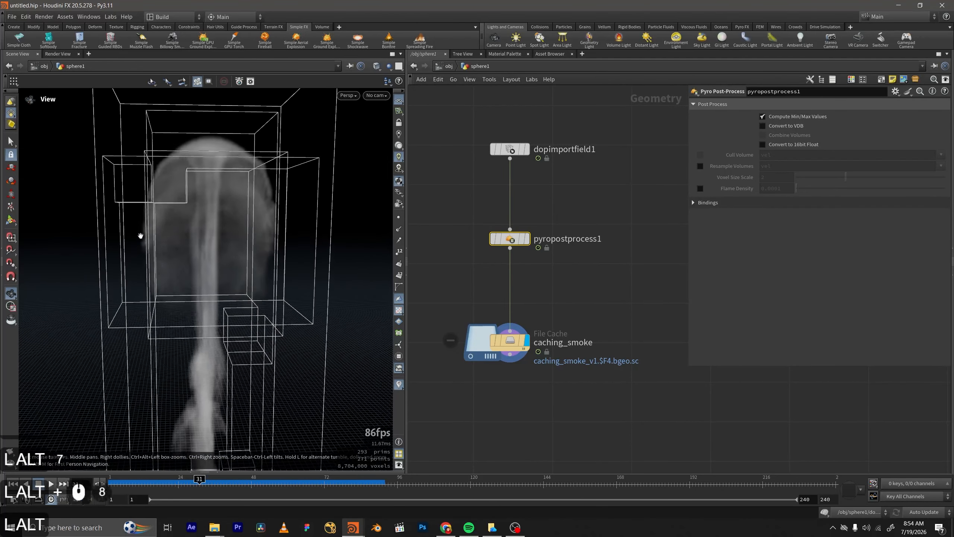
left_click(774, 129)
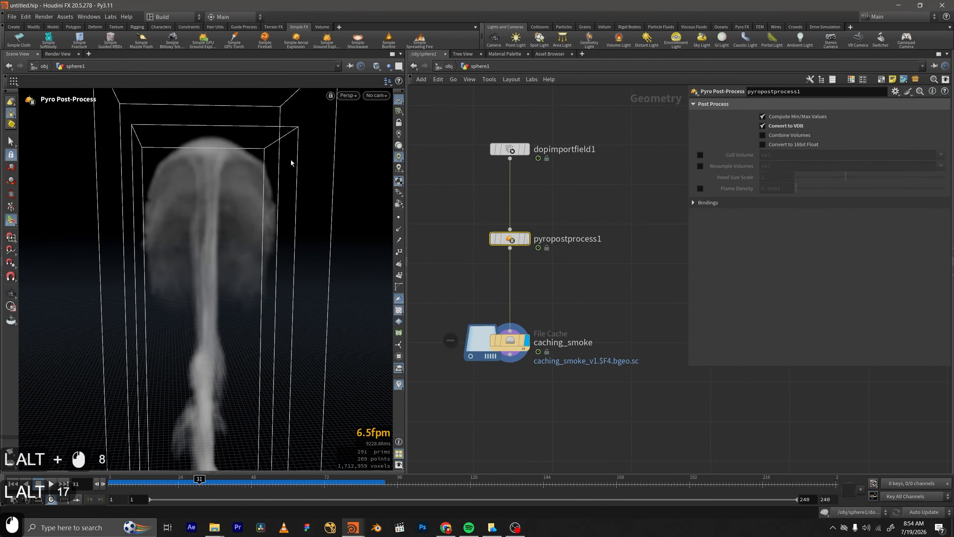
Inspect the VDB smoke from several distances and set the display flag on pyropostprocess1.
right_click_drag(194, 184, 202, 300, "alt")
left_click_drag(203, 300, 208, 273, "alt")
middle_click_drag(208, 273, 202, 277, "alt")
left_click_drag(196, 189, 229, 159, "alt")
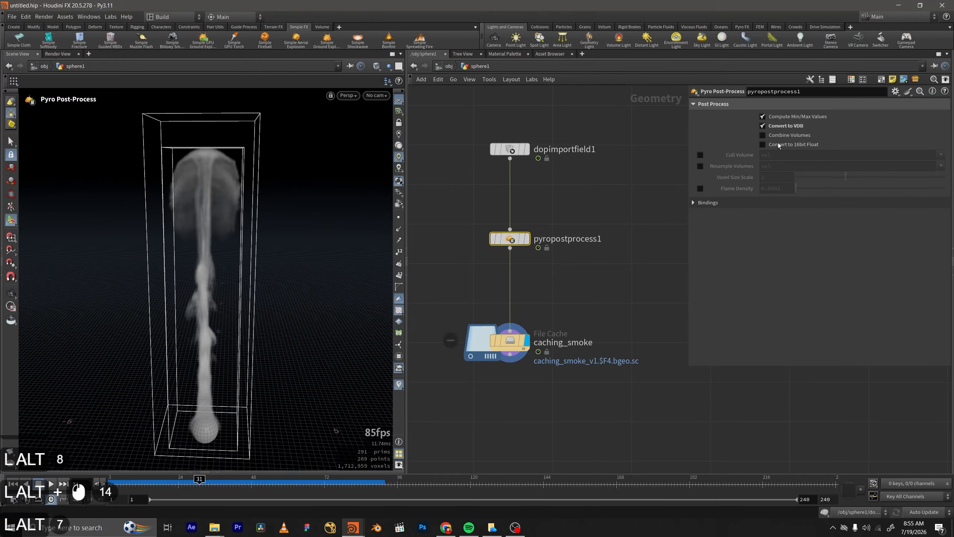
left_click(526, 239)
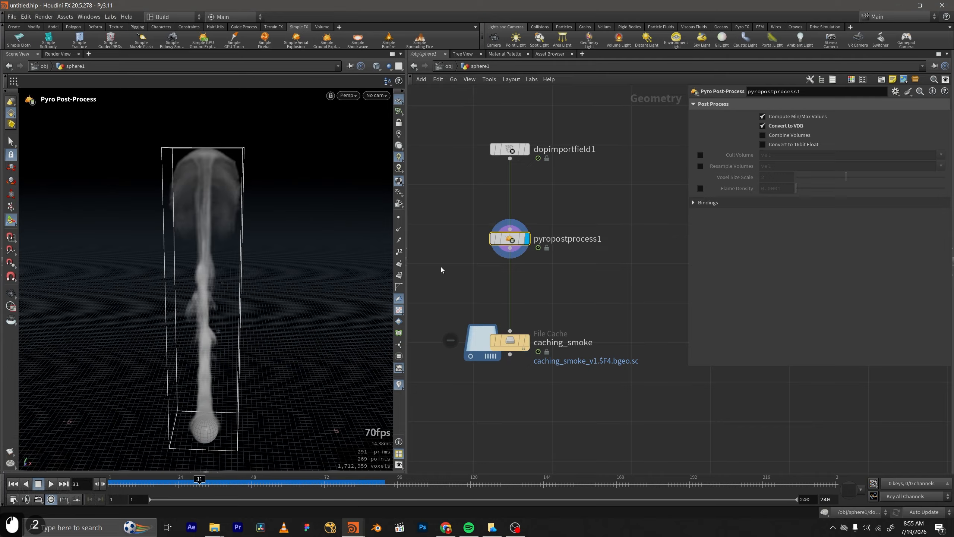
left_click_drag(202, 215, 204, 211, "alt")
Switch Convert to VDB off and on again to compare pyropostprocess1's displayed smoke.
left_click(800, 129)
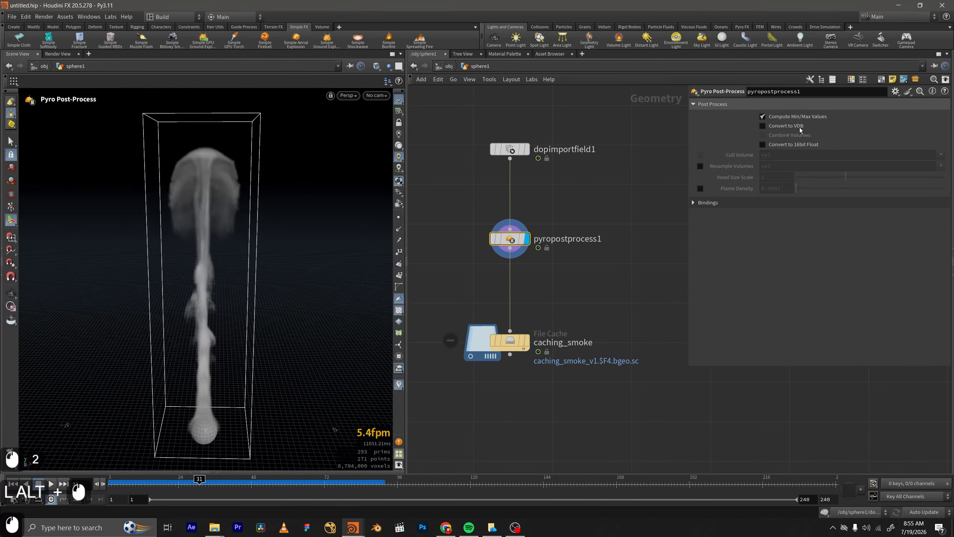
left_click(762, 126)
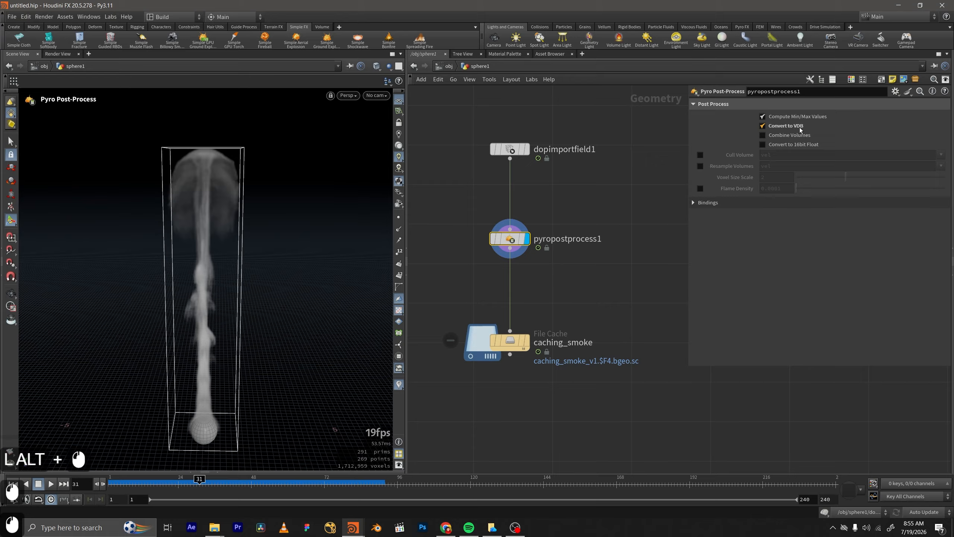
left_click_drag(208, 183, 272, 181, "alt")
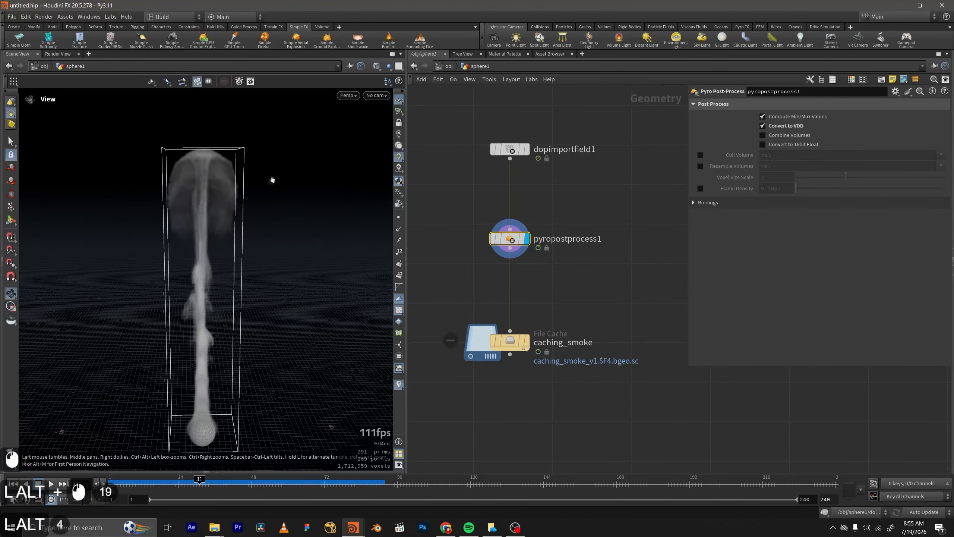
Enable Convert to 16bit Float on the pyropostprocess1 node.
left_click(787, 145)
middle_click_drag(609, 228, 620, 202)
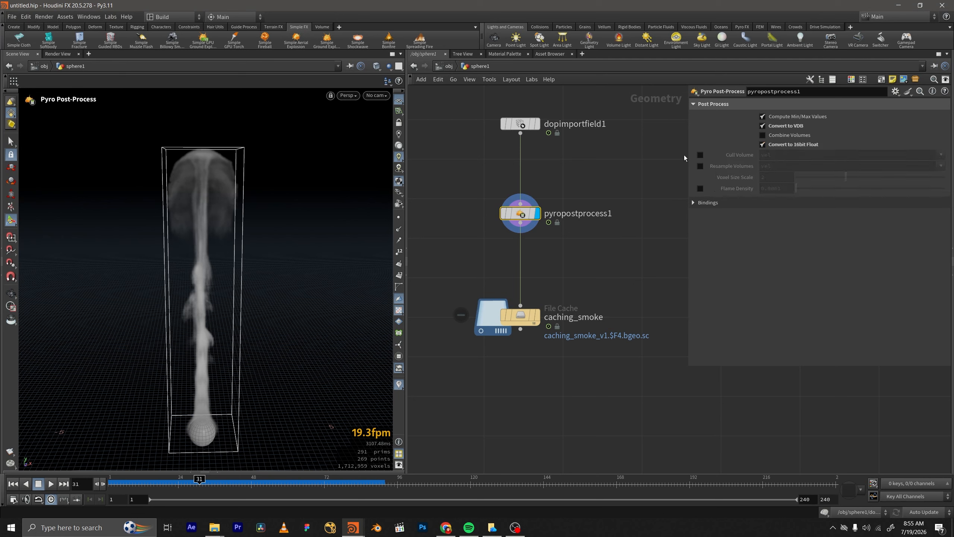
middle_click_drag(568, 179, 563, 164)
middle_click_drag(552, 248, 551, 235)
middle_click_drag(607, 248, 605, 284)
Compare the node information of pyropostprocess1 with Convert to VDB off and with it back on.
left_click(791, 130)
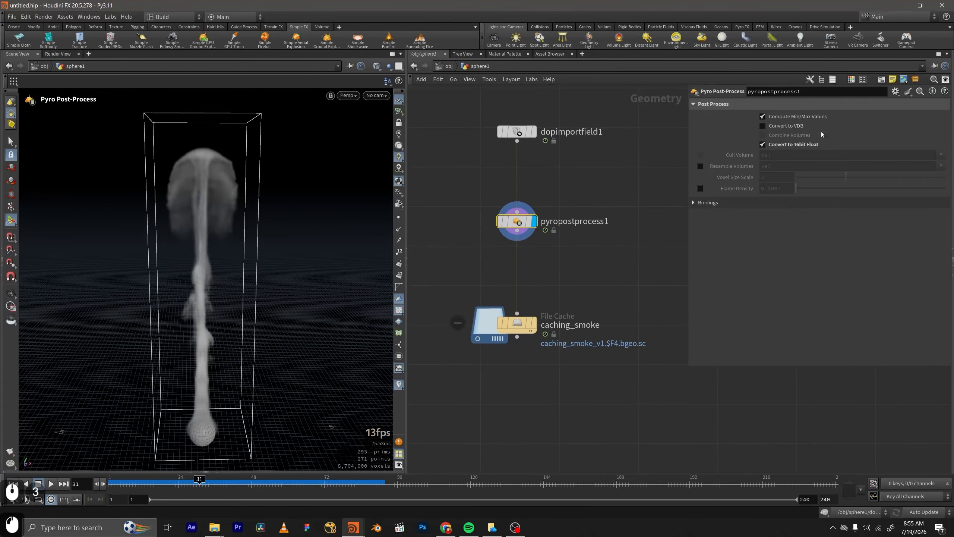
middle_click(512, 218)
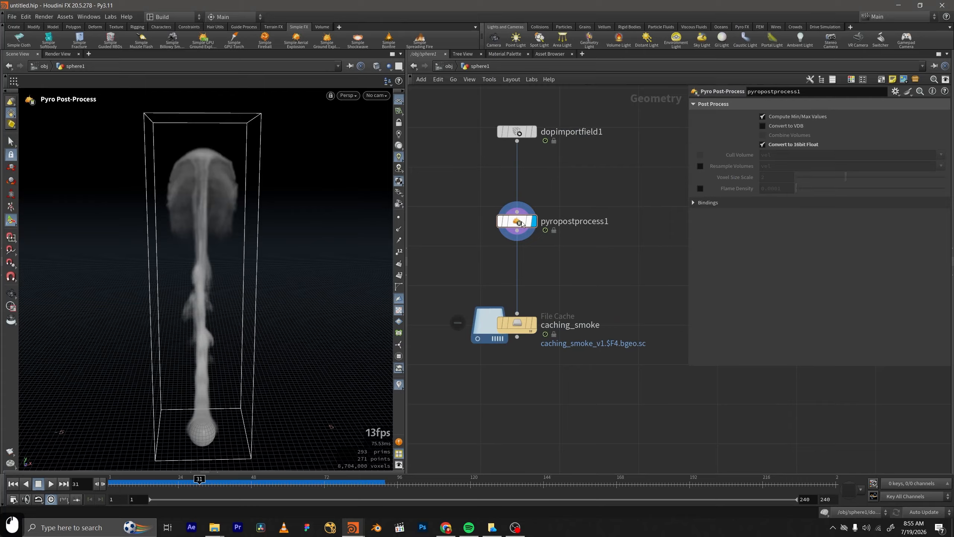
left_click(789, 130)
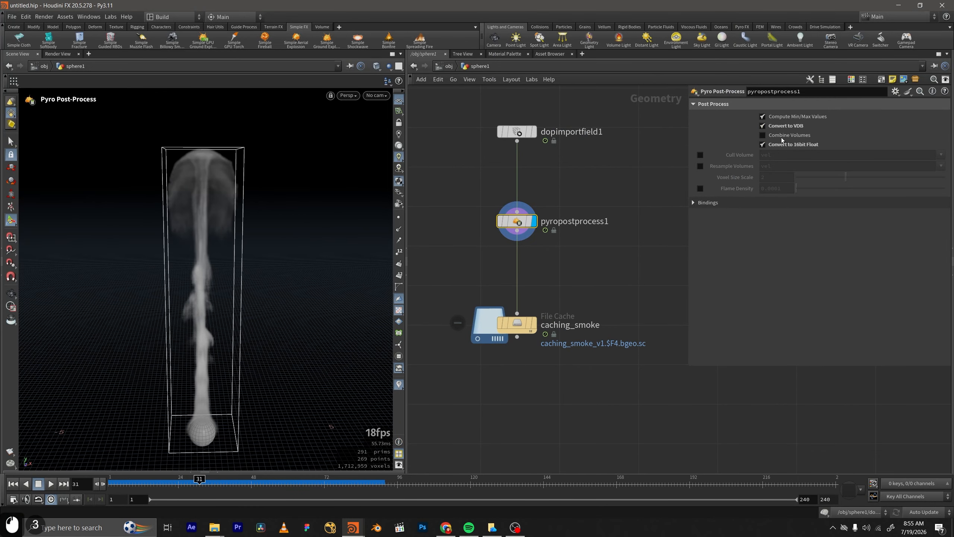
left_click(487, 221)
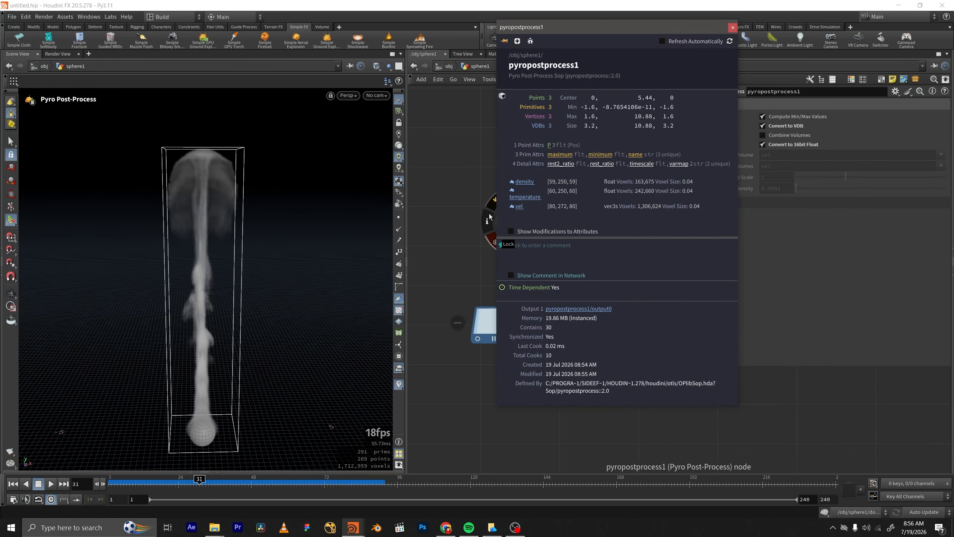
left_click(449, 197)
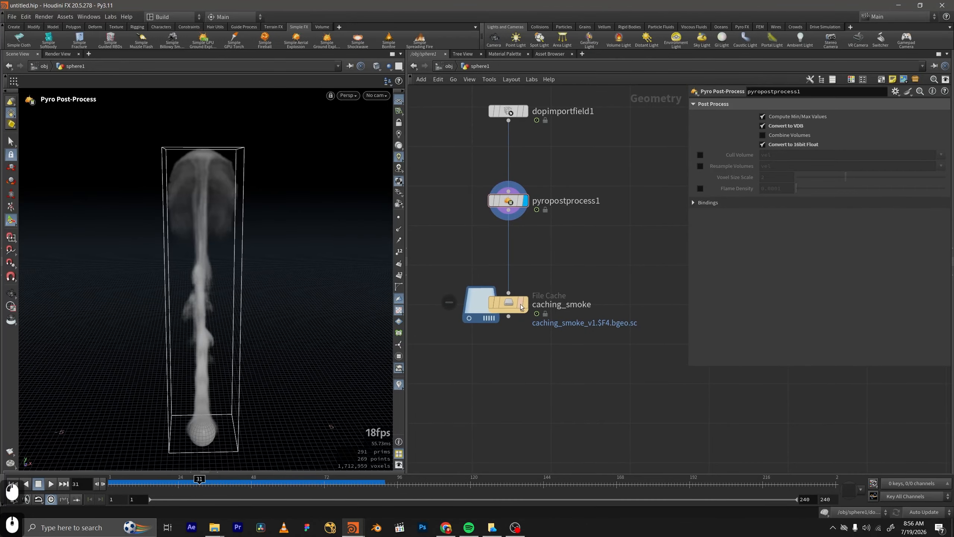
Switch to the caching_smoke folder in File Explorer and check the old v1 cache's total size in its properties.
left_click(215, 527)
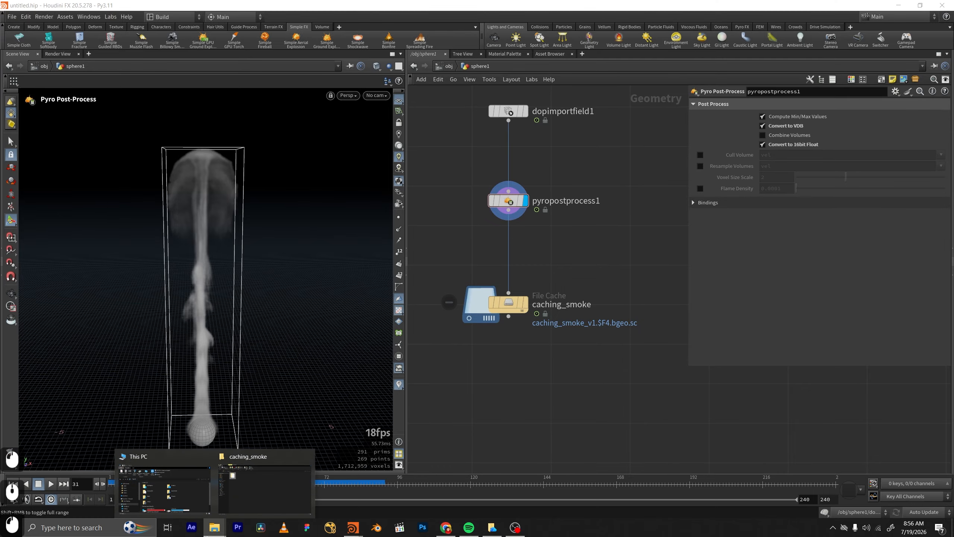
left_click(265, 488)
right_click(137, 118)
left_click(176, 392)
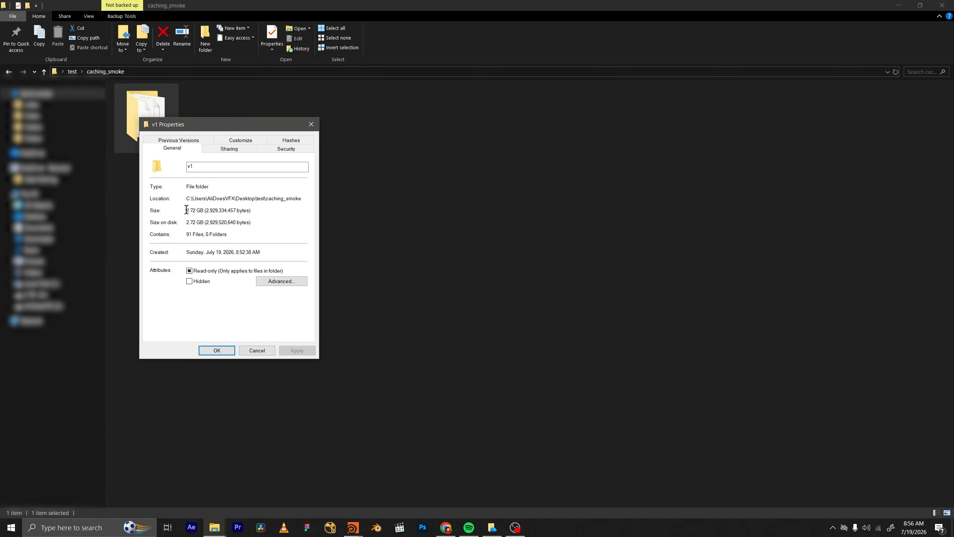
left_click_drag(186, 210, 197, 211)
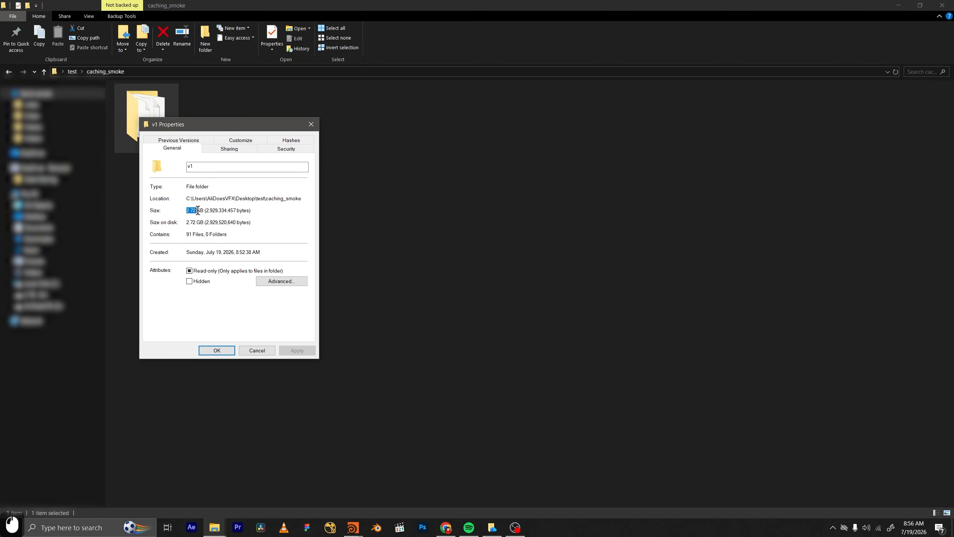
left_click(213, 351)
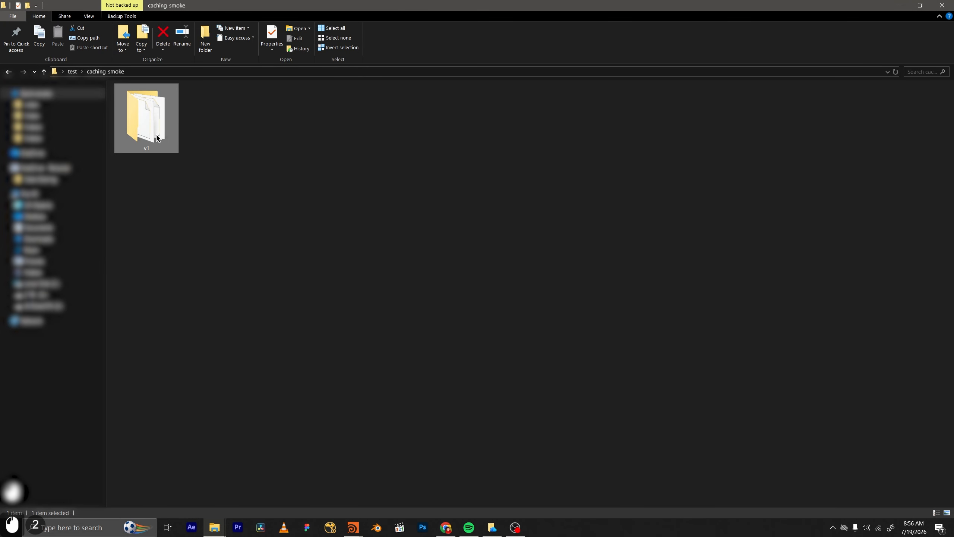
Delete the old v1 cache folder from caching_smoke and return to Houdini.
key("Delete")
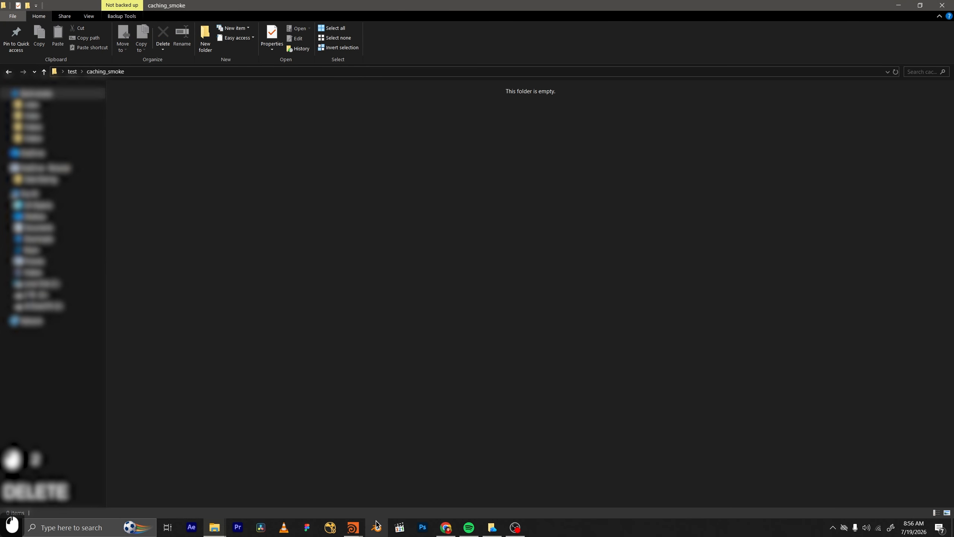
mouse_move(352, 526)
left_click(410, 481)
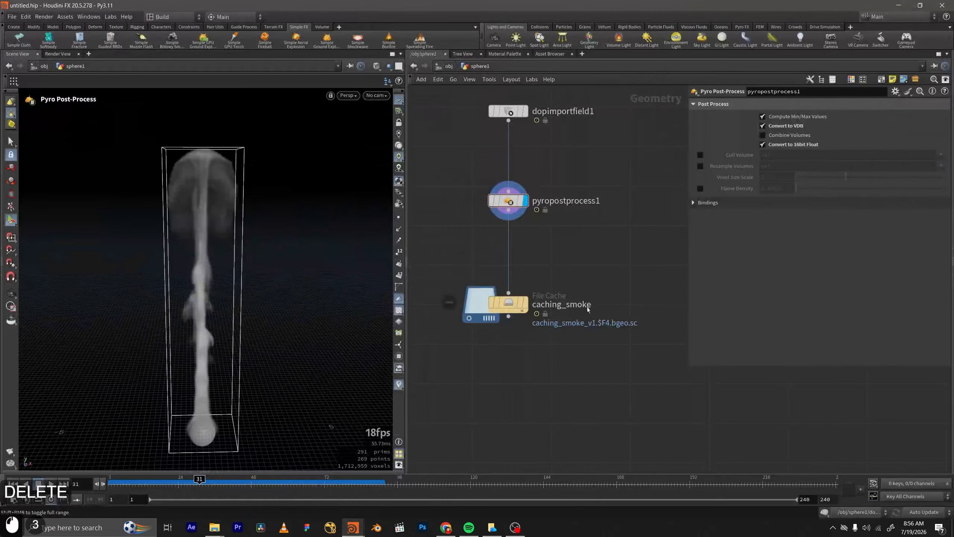
Save the post-processed smoke to disk with the caching_smoke node, and interrupt the write partway through the frame range.
middle_click_drag(536, 245, 537, 214)
left_click_drag(586, 241, 452, 314)
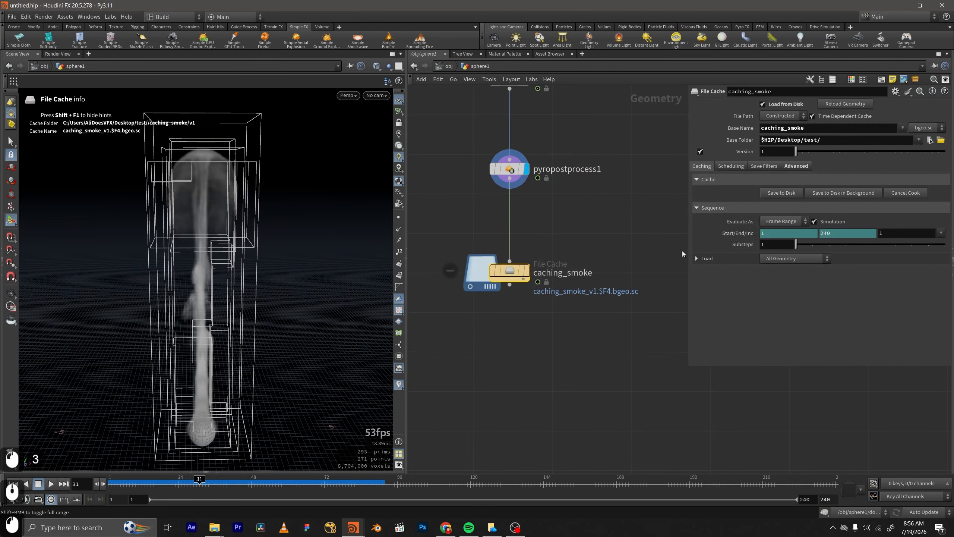
left_click(781, 192)
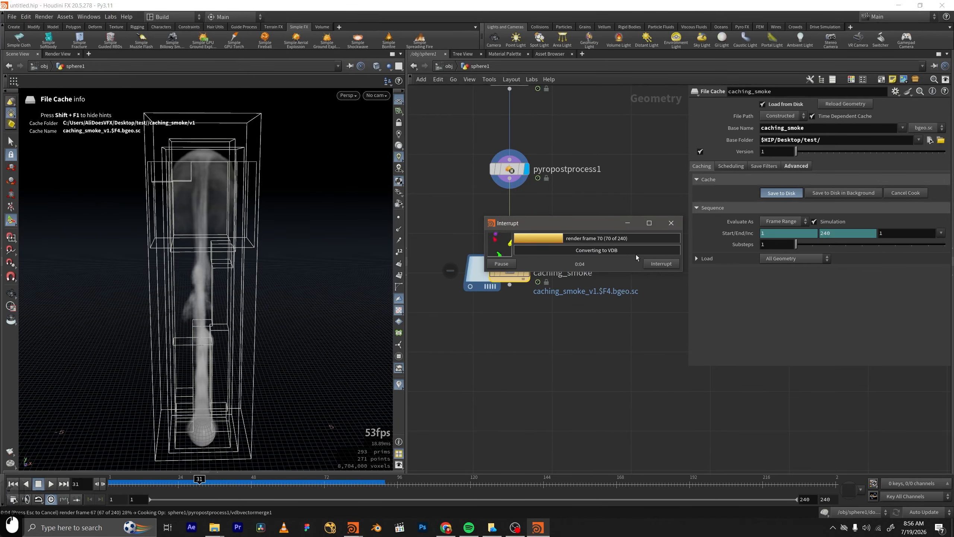
left_click(656, 266)
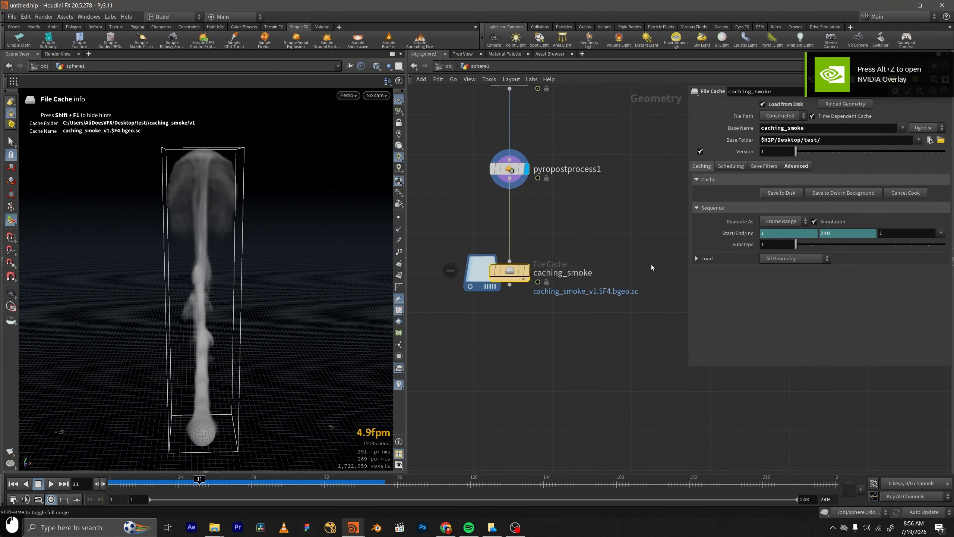
Switch to File Explorer and check the size of the newly cached v1 folder in its properties.
left_click(214, 528)
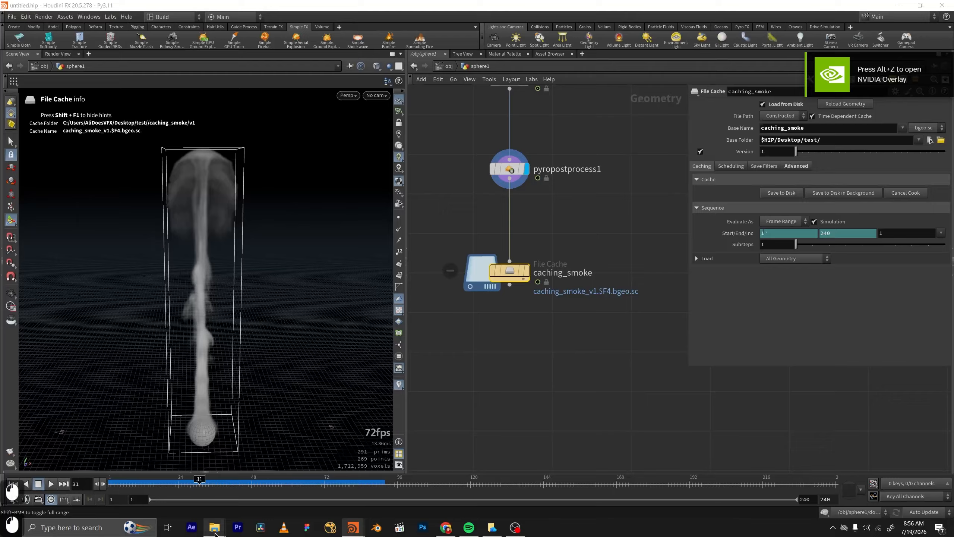
left_click(307, 504)
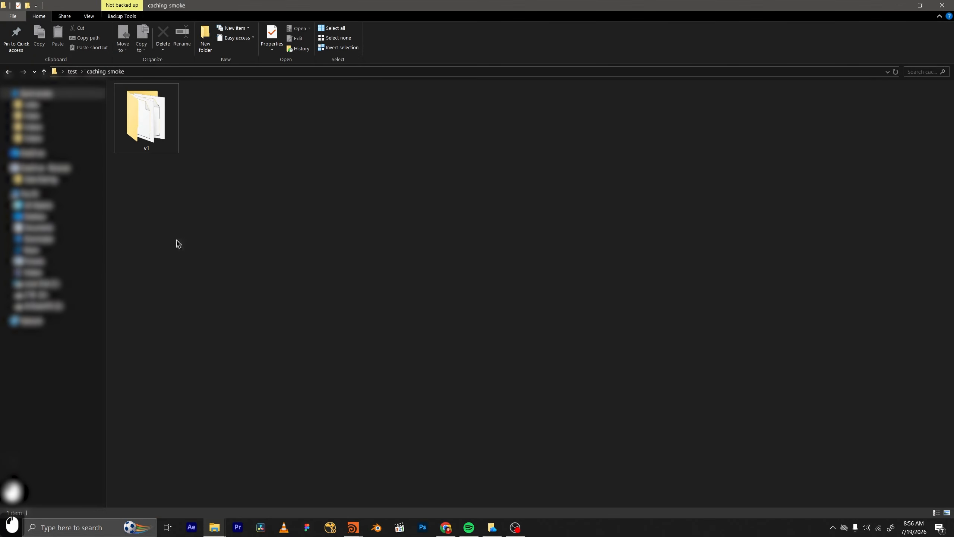
right_click(147, 115)
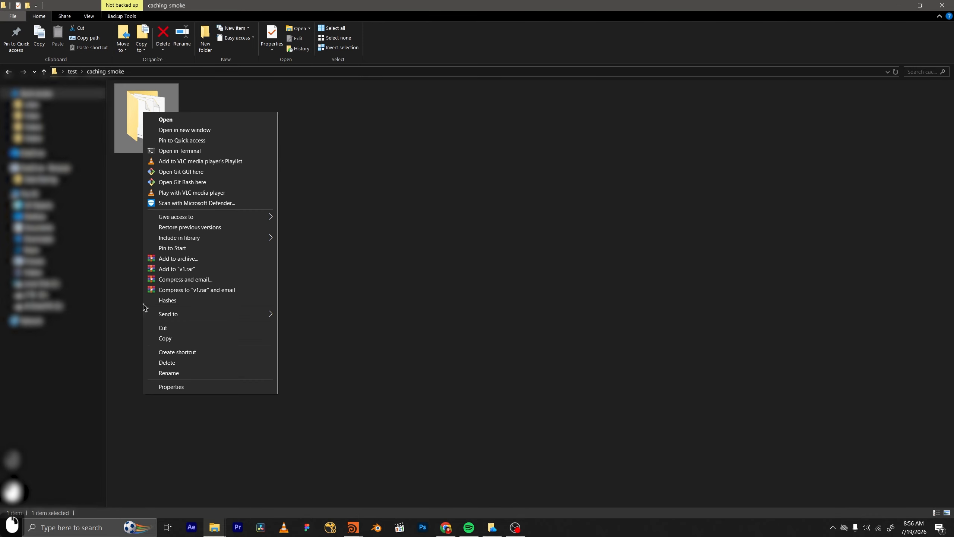
left_click(198, 388)
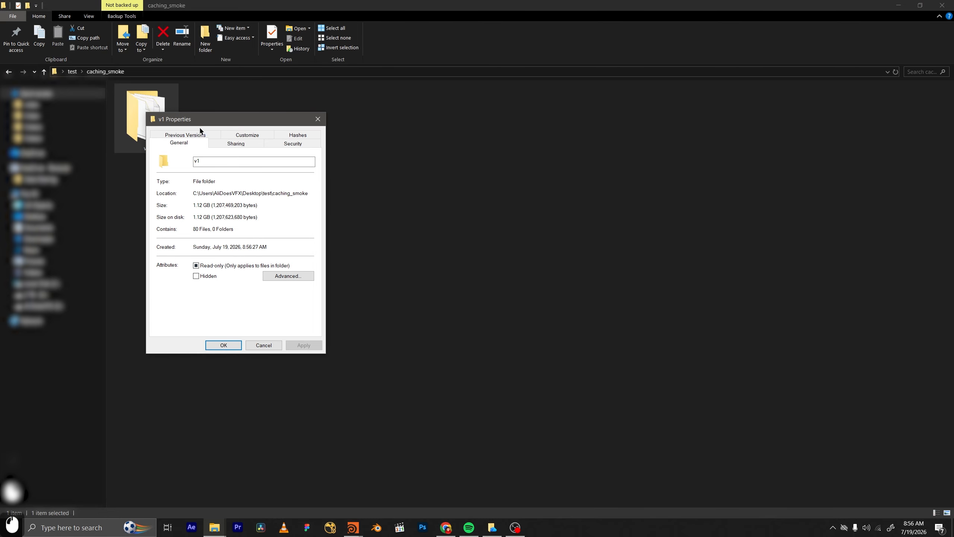
left_click_drag(214, 126, 461, 170)
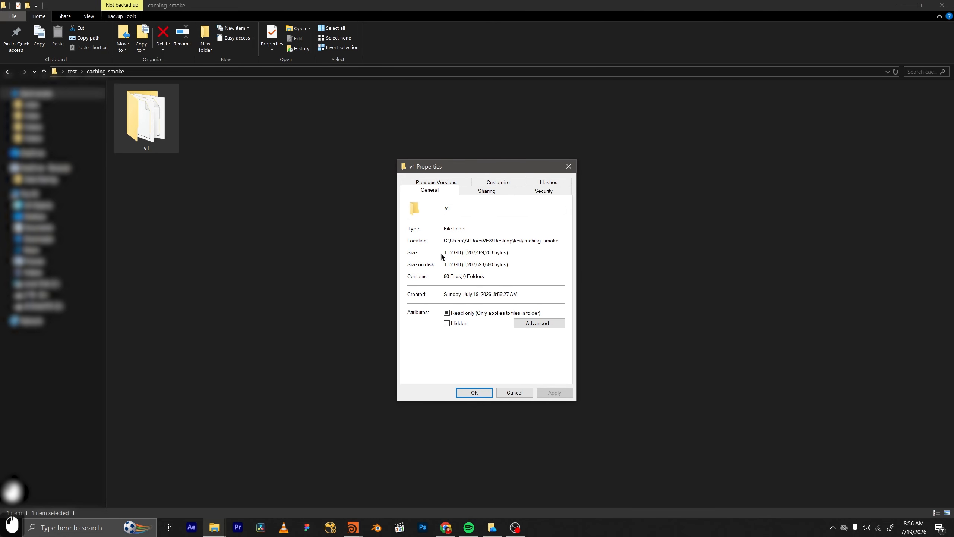
mouse_move(444, 252)
left_mouse_down()
mouse_move(465, 252)
mouse_move(453, 256)
left_mouse_up()
double_click(448, 253)
left_click(447, 256)
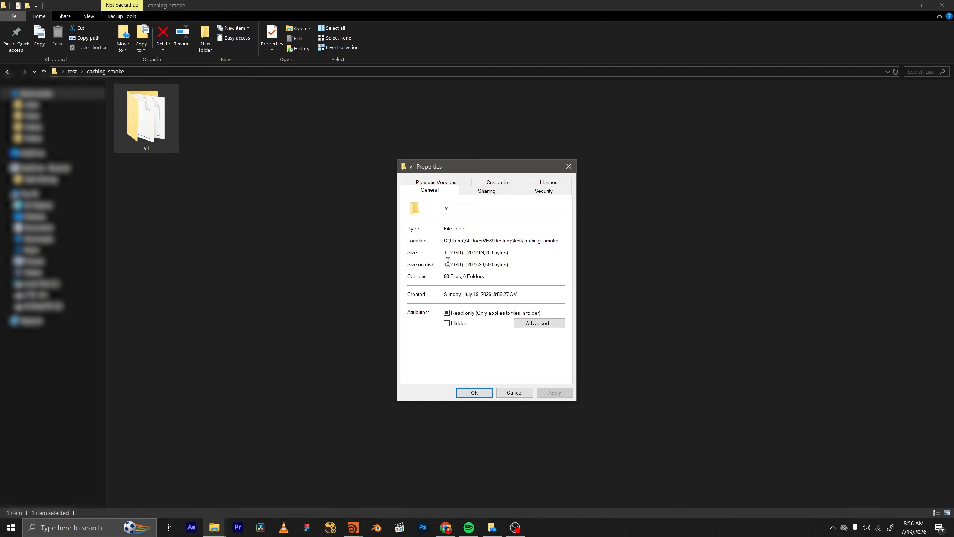
left_click(474, 393)
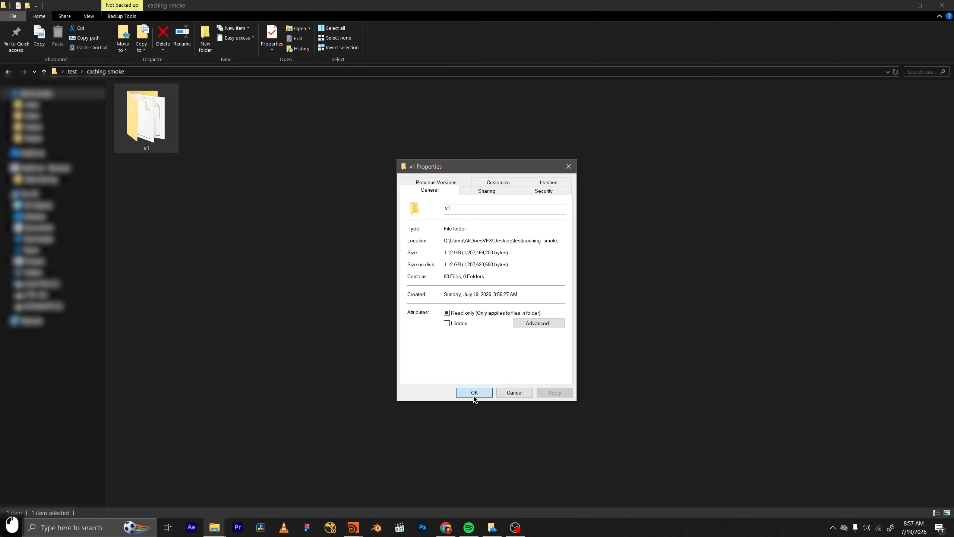
Look through the new cache files inside v1, go back up to caching_smoke, and delete the v1 folder.
double_click(123, 140)
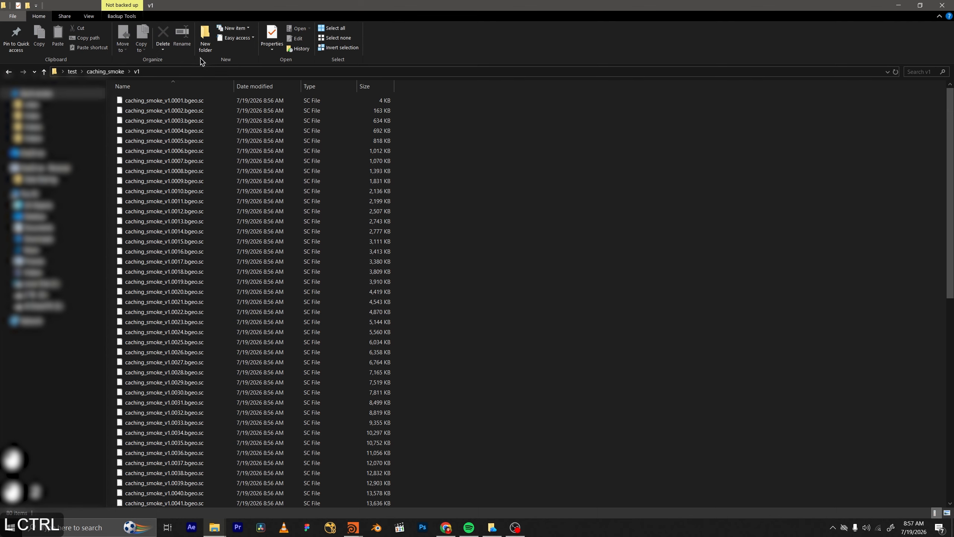
left_click(120, 72)
key("Delete")
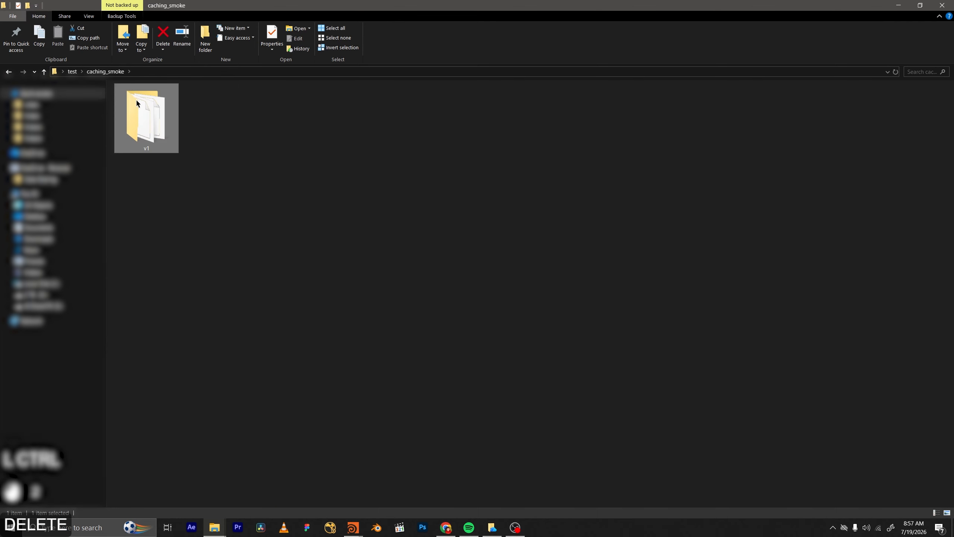
Return to Houdini, enable Cull Volume and Resample Volumes for vel on pyropostprocess1 with voxel size scale 2, and expand its bindings.
mouse_move(359, 528)
left_click(404, 485)
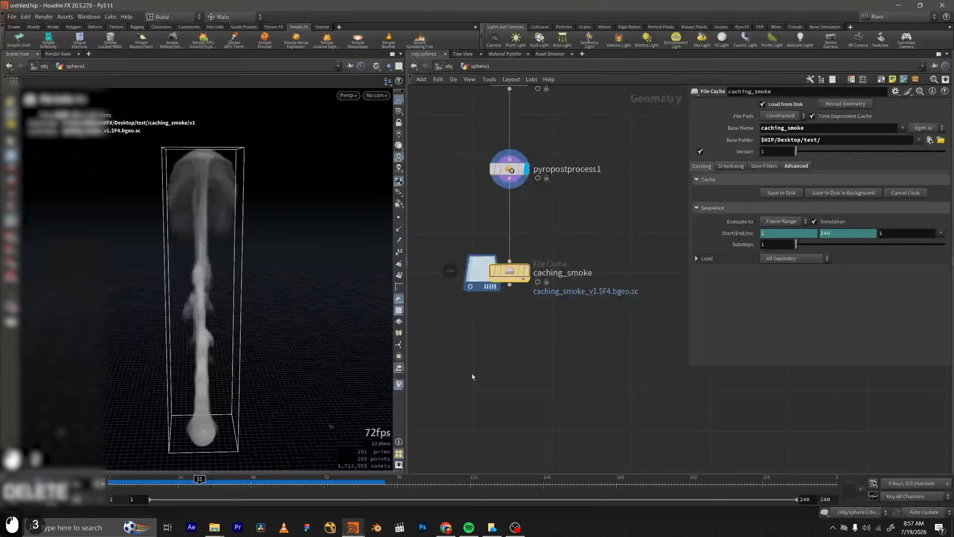
left_click(535, 230)
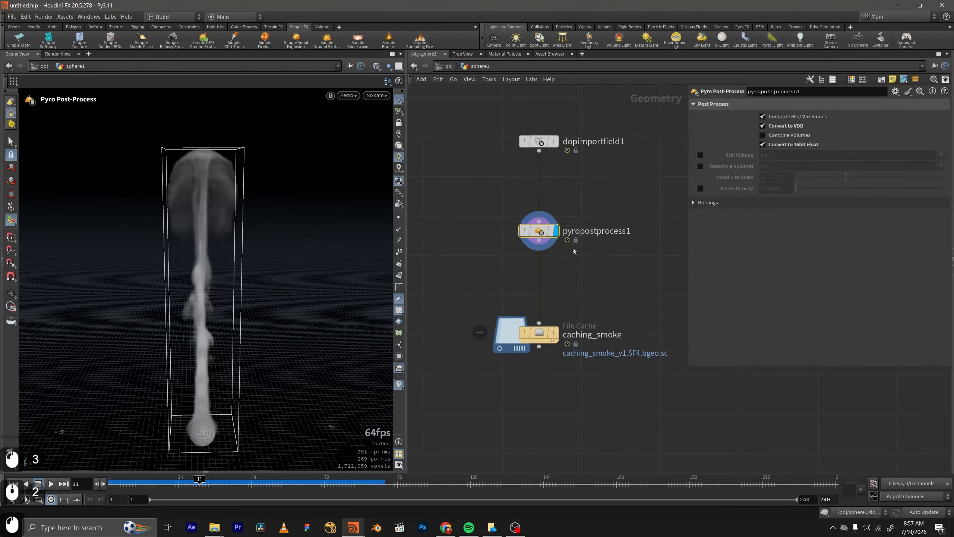
left_click(700, 154)
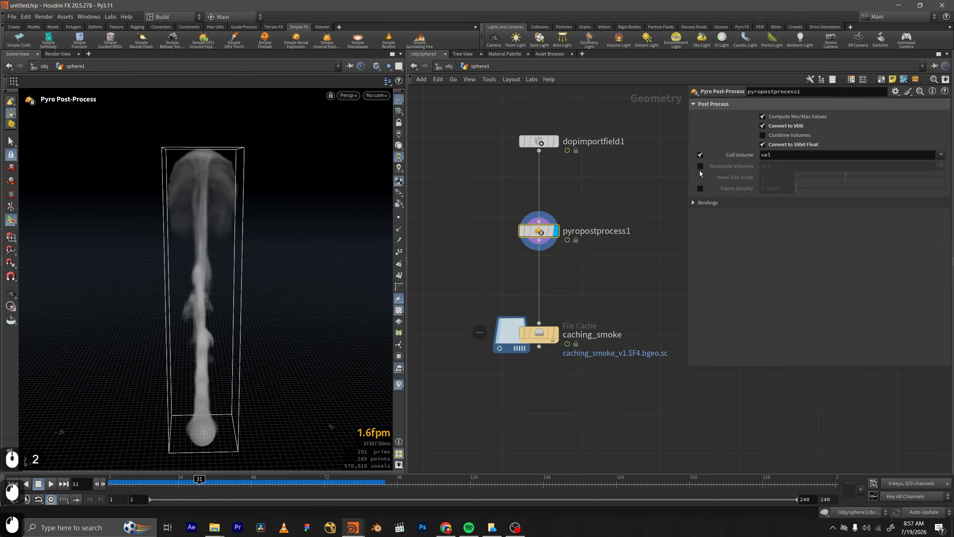
left_click(700, 167)
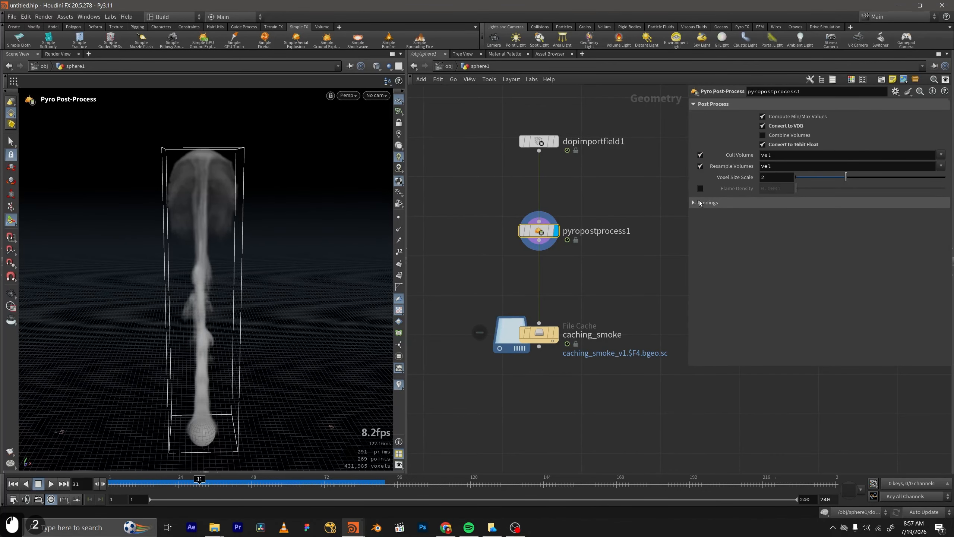
left_click(727, 202)
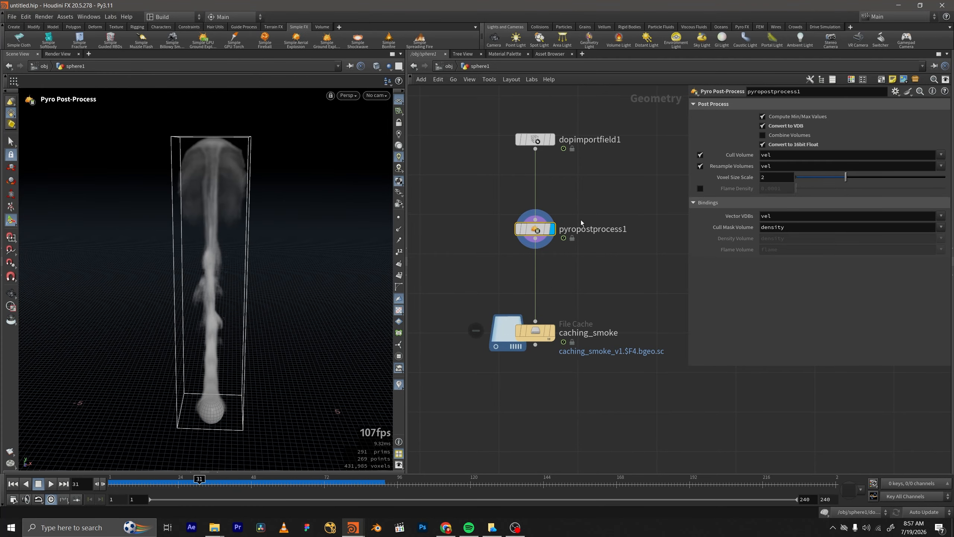
middle_click_drag(580, 220, 580, 225)
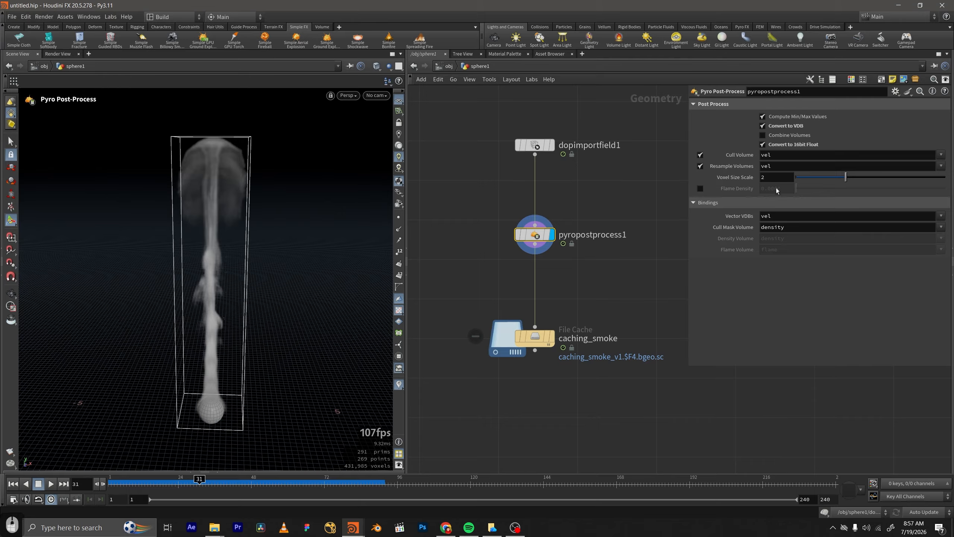
Inspect the post-processed smoke column up close in the viewport, from the cap down along the plume.
left_click_drag(206, 165, 232, 157, "alt")
right_click_drag(232, 157, 272, 118, "alt")
left_click_drag(203, 161, 196, 184, "alt")
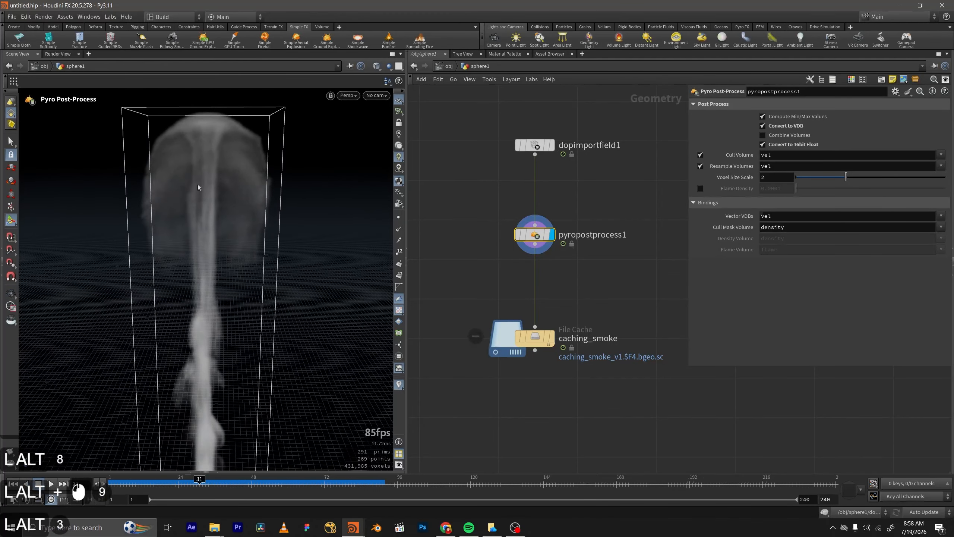
left_click_drag(269, 302, 264, 266, "alt")
right_click_drag(265, 267, 310, 239, "alt")
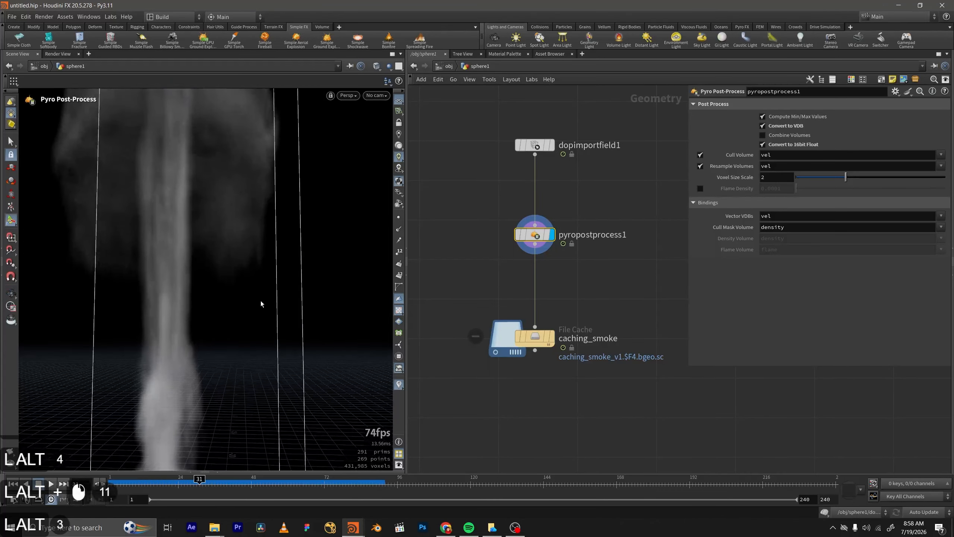
right_click_drag(280, 427, 294, 298, "alt")
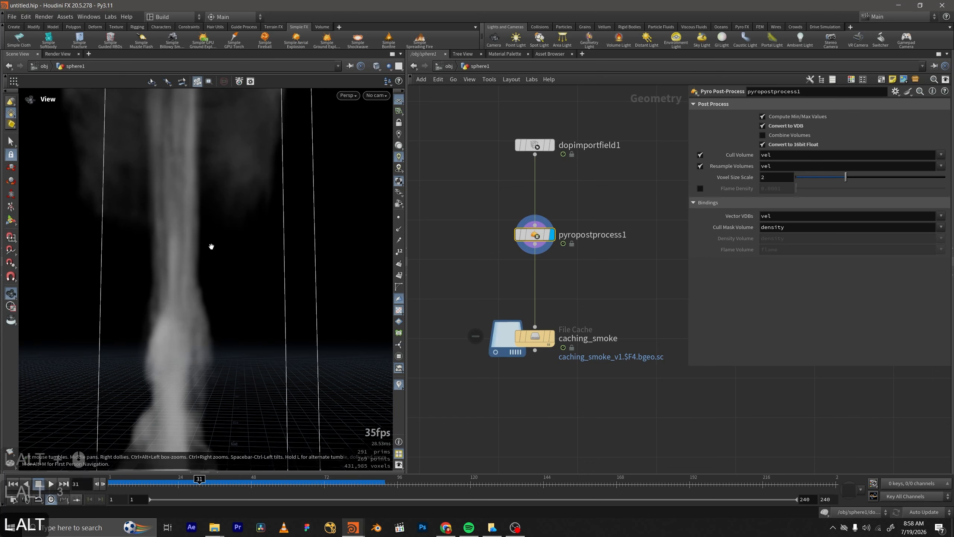
right_click_drag(209, 248, 255, 302, "alt")
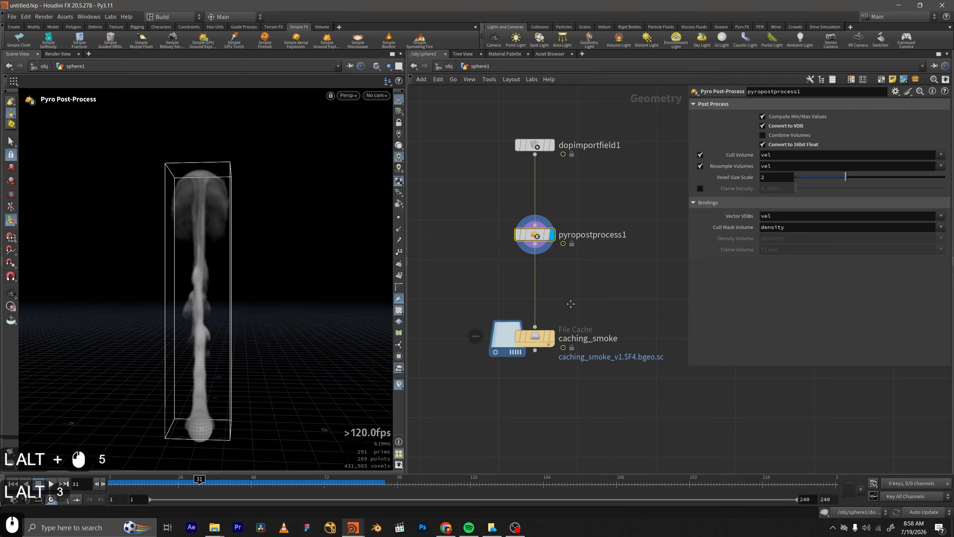
Write the culled and resampled smoke to disk with the caching_smoke node, and interrupt the write partway through the frame range.
middle_click_drag(583, 297, 597, 256)
left_click_drag(605, 254, 485, 329)
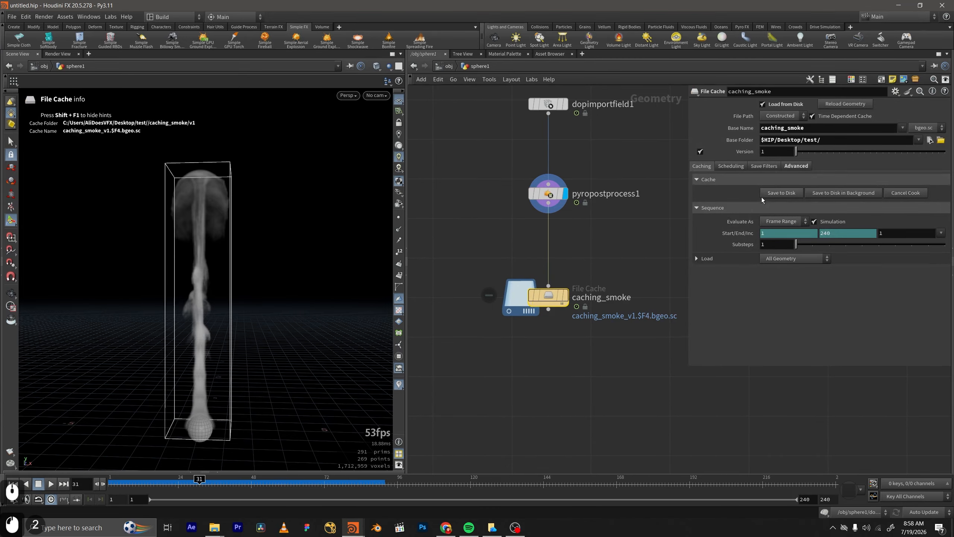
left_click(772, 198)
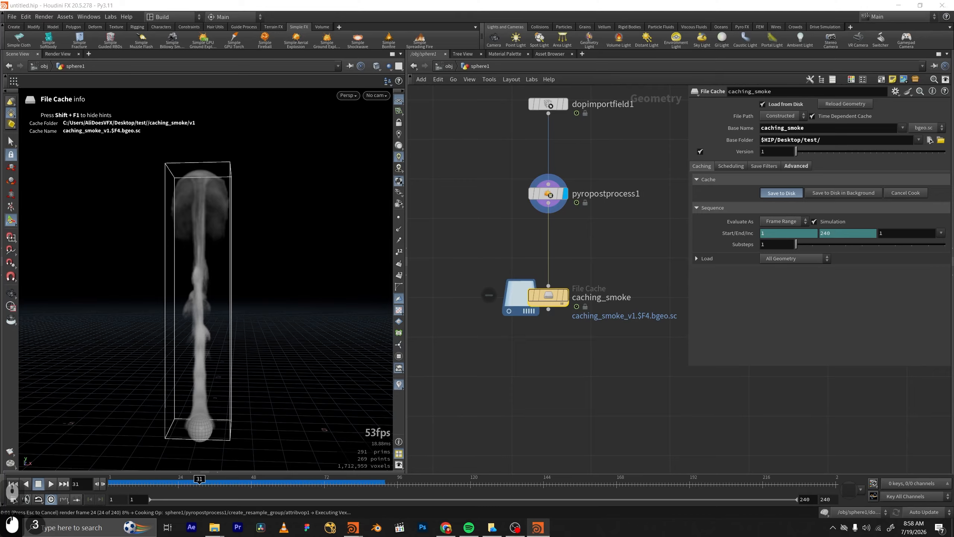
left_click_drag(523, 242, 498, 241)
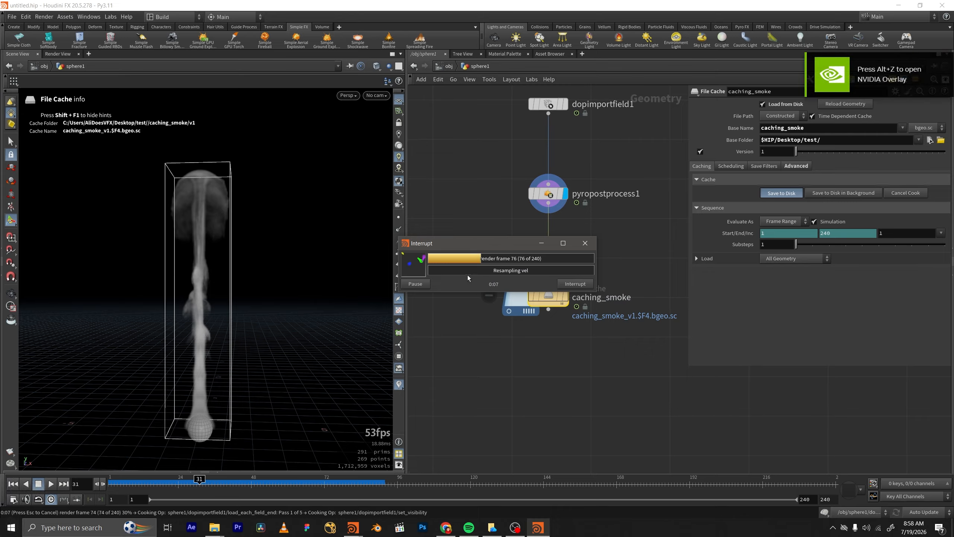
left_click(572, 285)
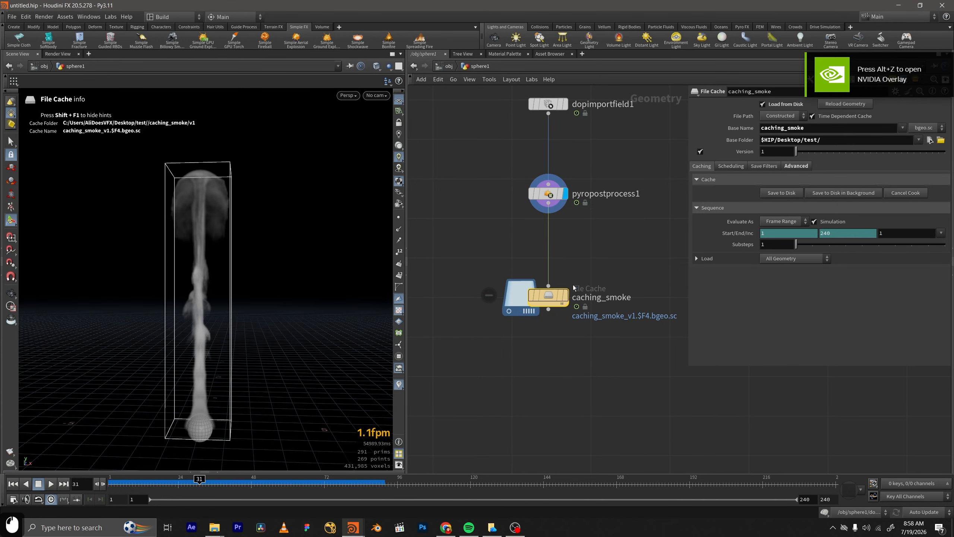
Switch to File Explorer, check the size of the rewritten v1 folder in its properties, and close them.
left_click(218, 529)
left_click(232, 476)
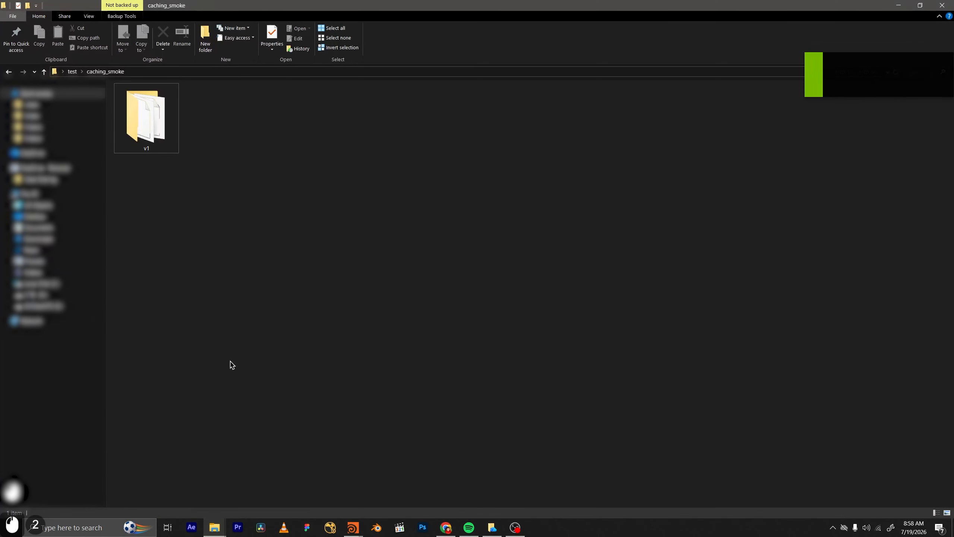
left_click(146, 121)
right_click(147, 121)
left_click(192, 393)
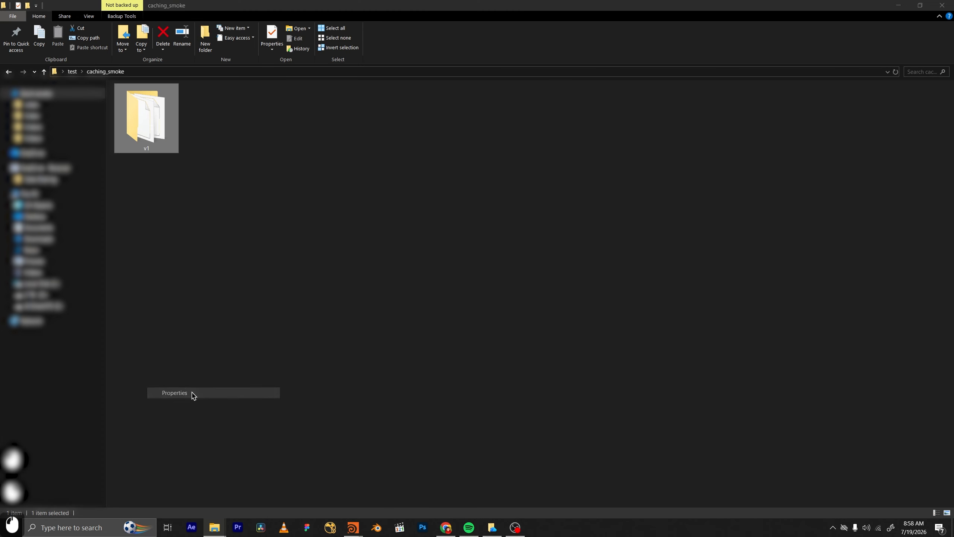
left_click_drag(240, 125, 537, 149)
left_click(503, 234)
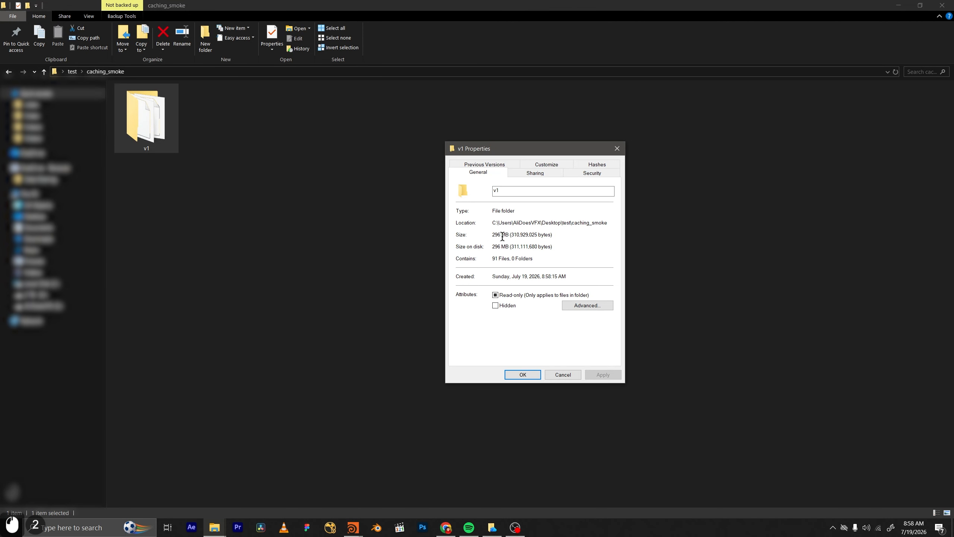
left_click(497, 237)
left_click(485, 246)
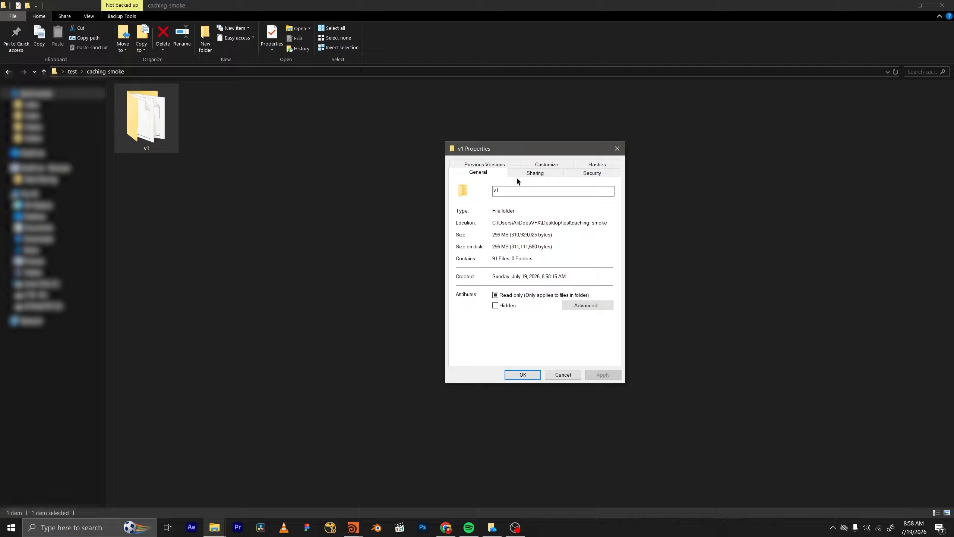
left_click(521, 378)
left_click(701, 209)
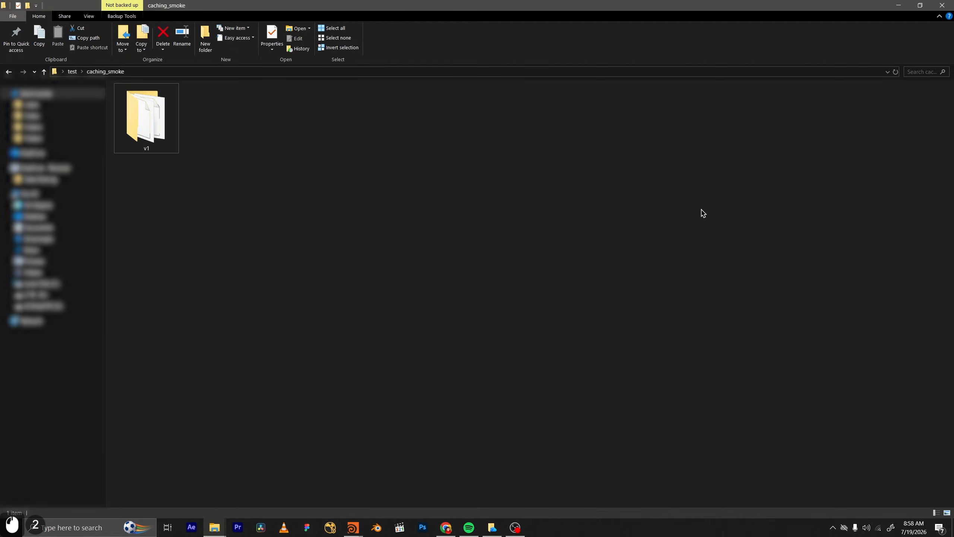
Return to Houdini, view the smoke at frame 88, and show the parameters of pyropostprocess1.
left_click(889, 10)
left_click(890, 11)
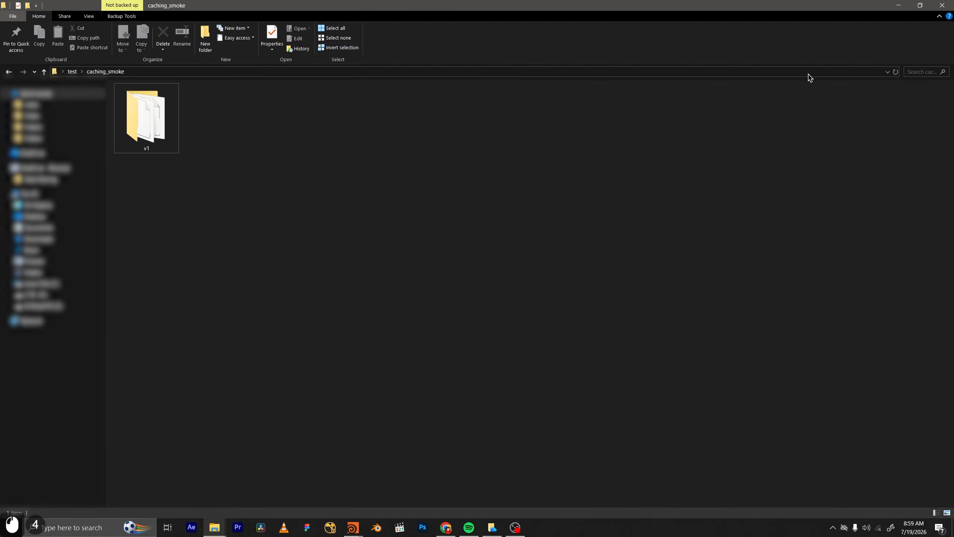
left_click(898, 5)
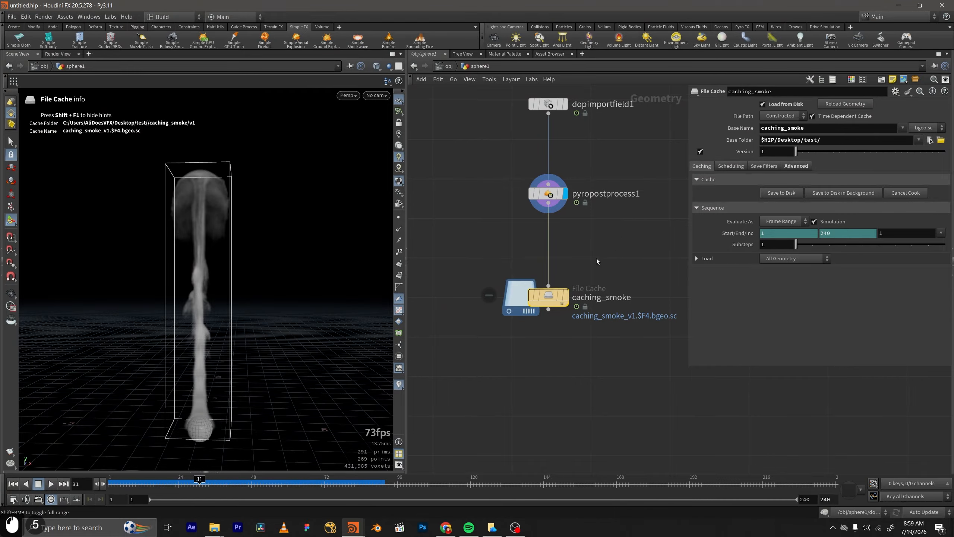
scroll(596, 259, "down", 2)
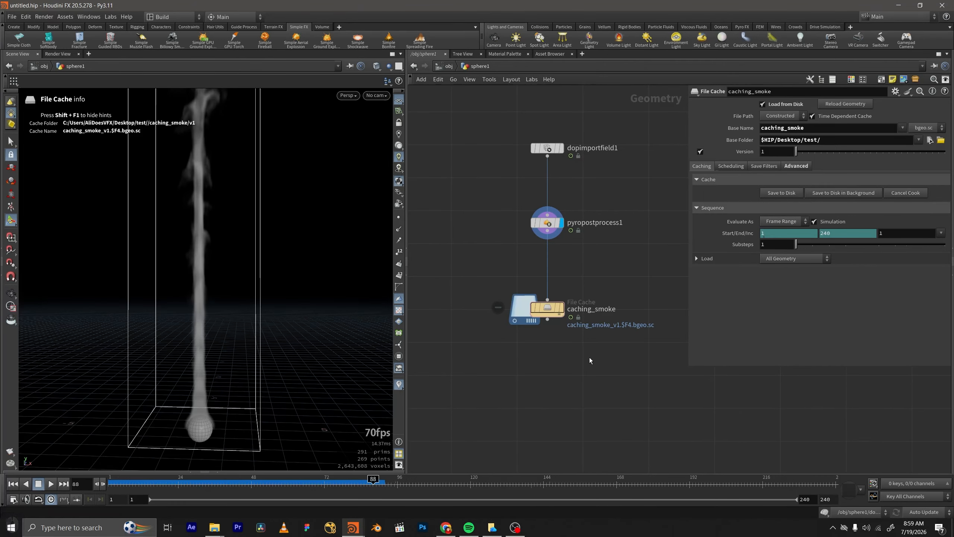
middle_click_drag(589, 357, 584, 350)
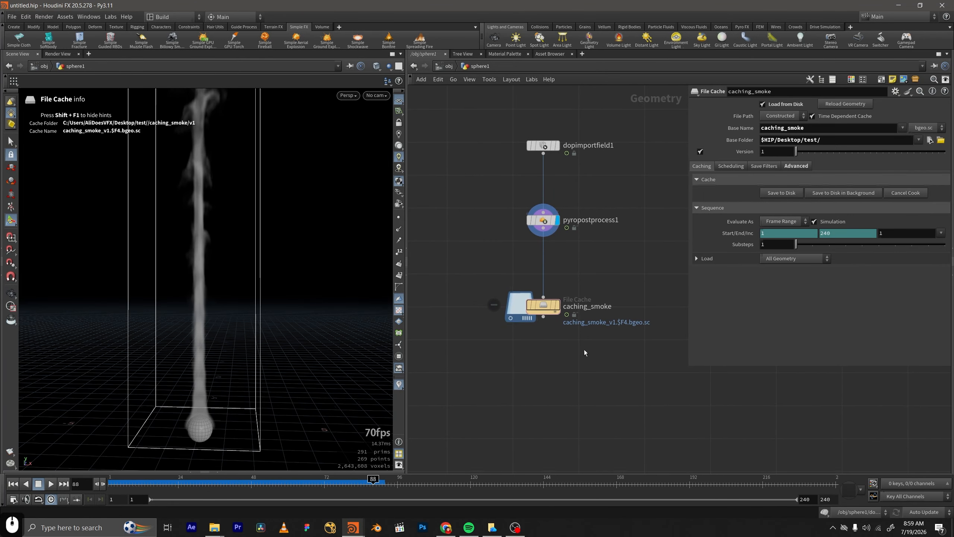
left_click(543, 221)
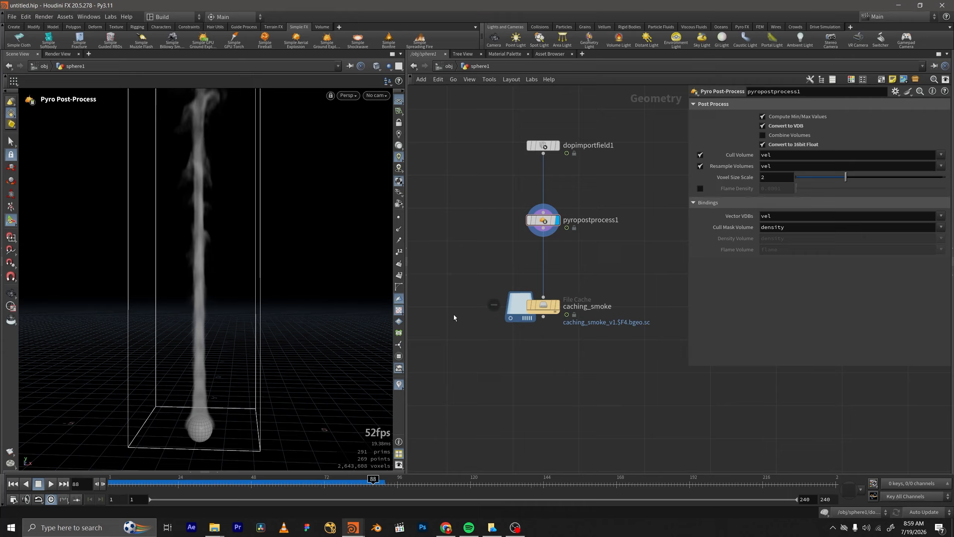
Go inside dopnet1, review the voxel size of the sparse smoke object, and return to the sphere1 network.
scroll(466, 304, "down", 2)
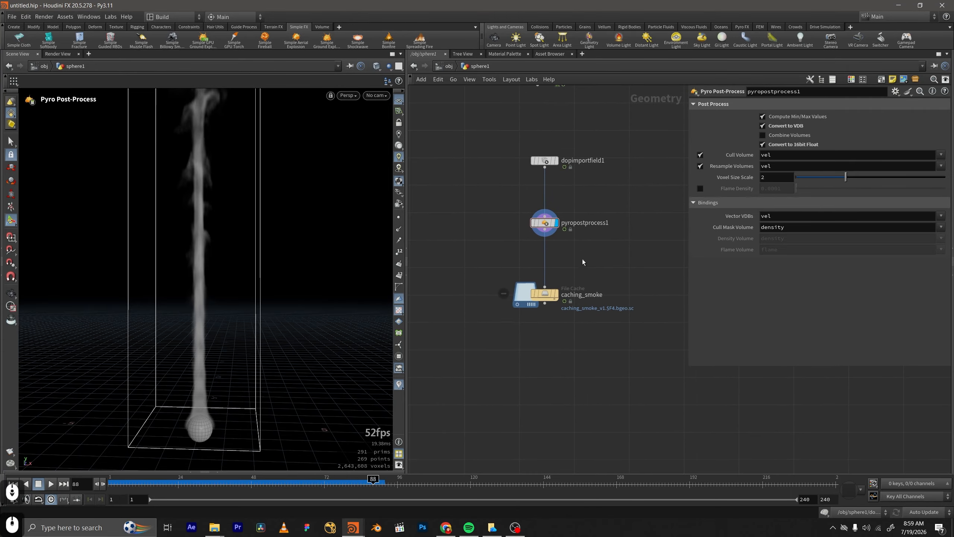
middle_click_drag(582, 259, 580, 277)
middle_click_drag(560, 185, 547, 234)
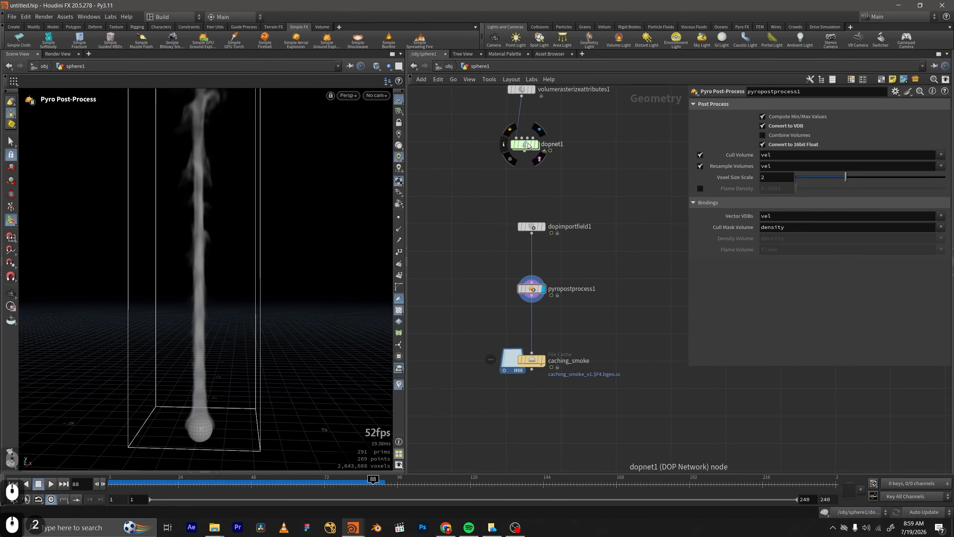
double_click(528, 145)
left_click_drag(488, 194, 445, 225)
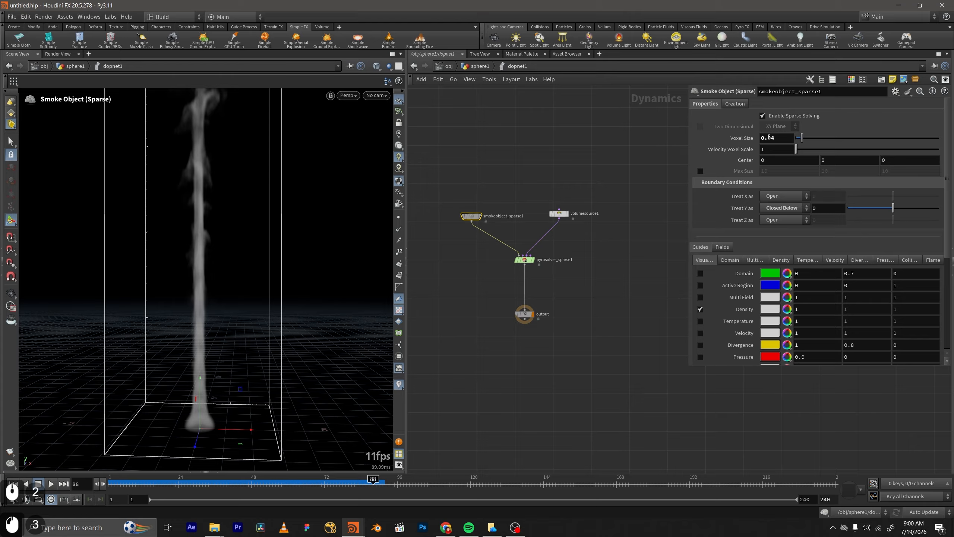
left_click(477, 66)
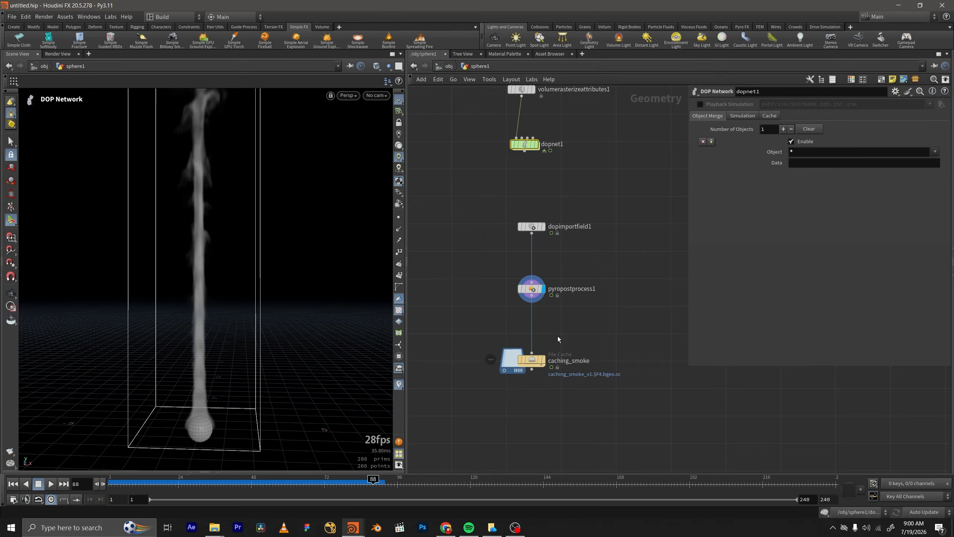
Select pyropostprocess1 and review its post-process settings and its place in the node chain.
scroll(561, 316, "up", 3)
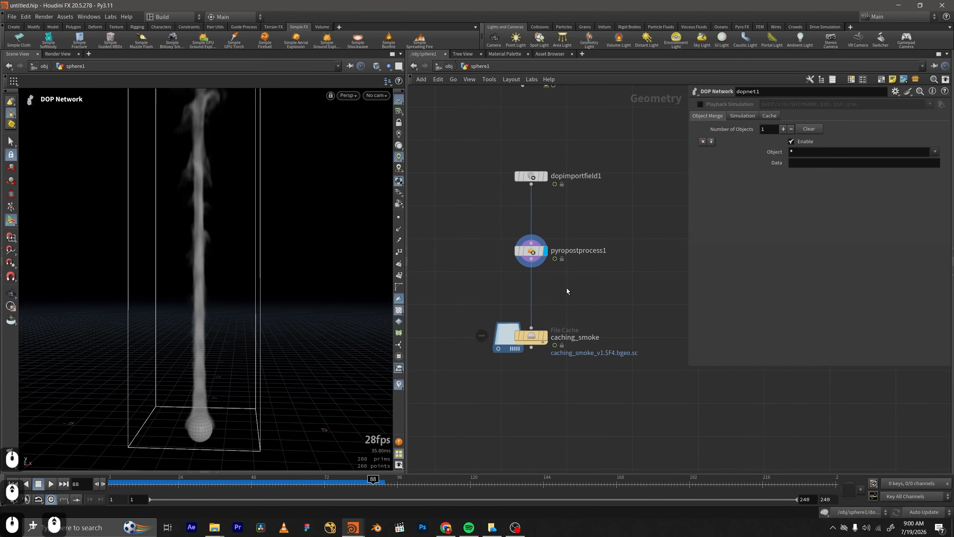
left_click(530, 251)
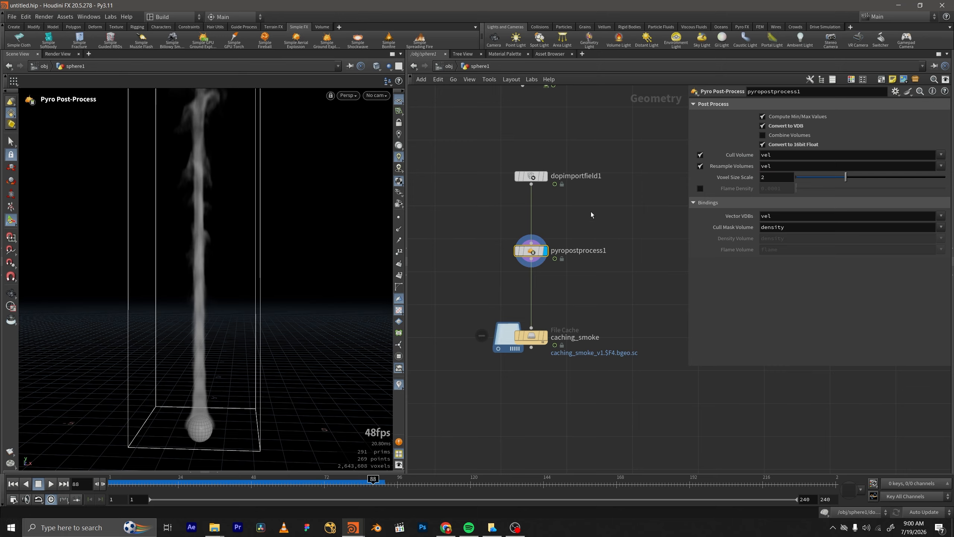
scroll(609, 323, "down", 3)
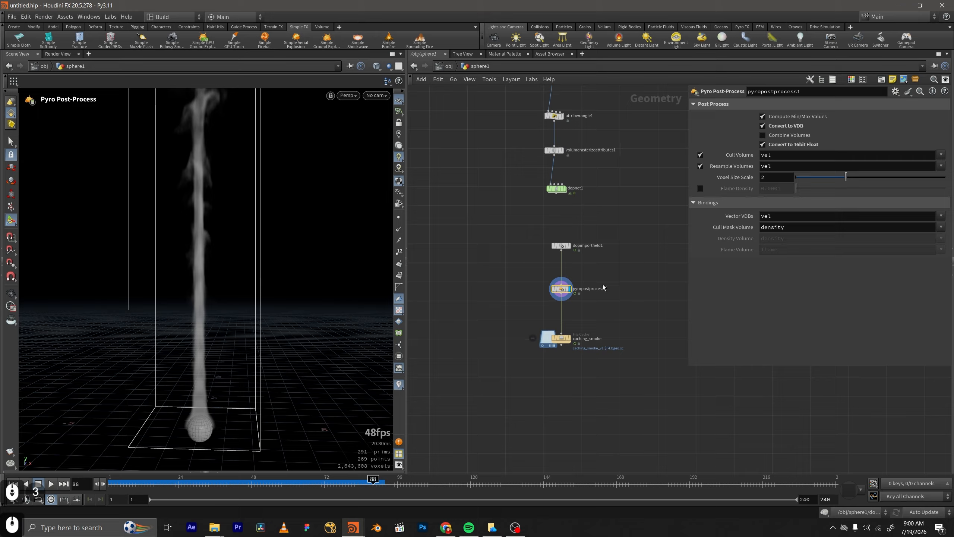
middle_click_drag(598, 277, 587, 249)
scroll(568, 283, "up", 1)
middle_click_drag(568, 283, 562, 252)
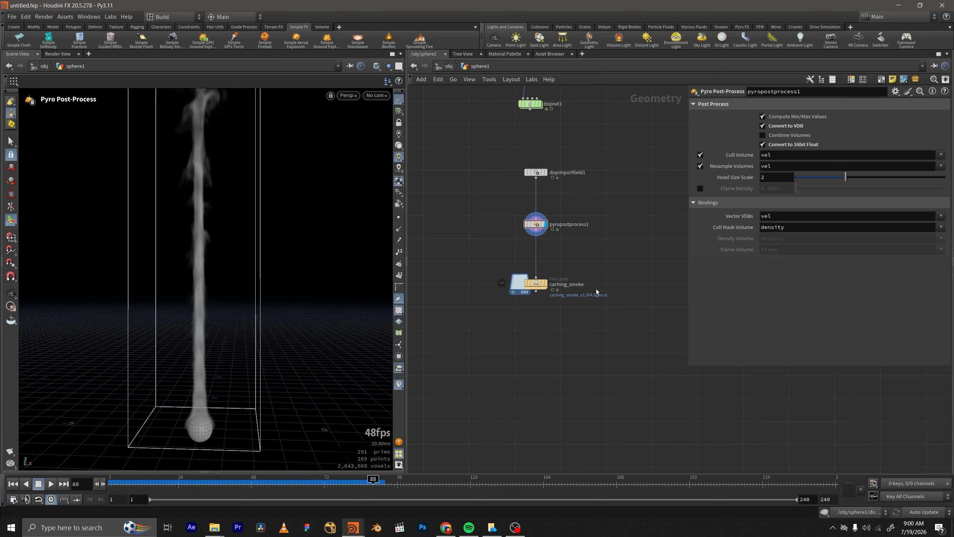
Select caching_smoke and scrub the smoke playback from frame 1 to frame 77.
left_click_drag(597, 265, 492, 306)
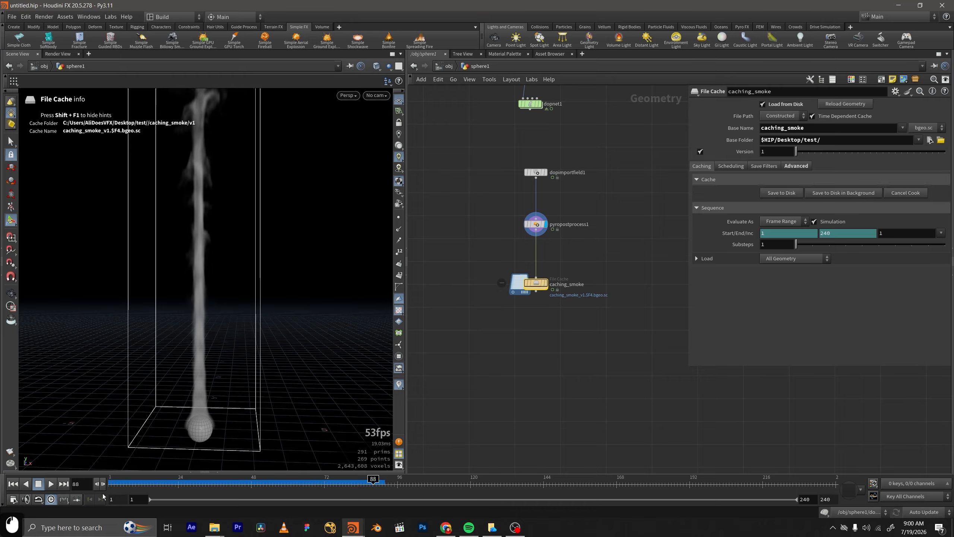
left_click(112, 490)
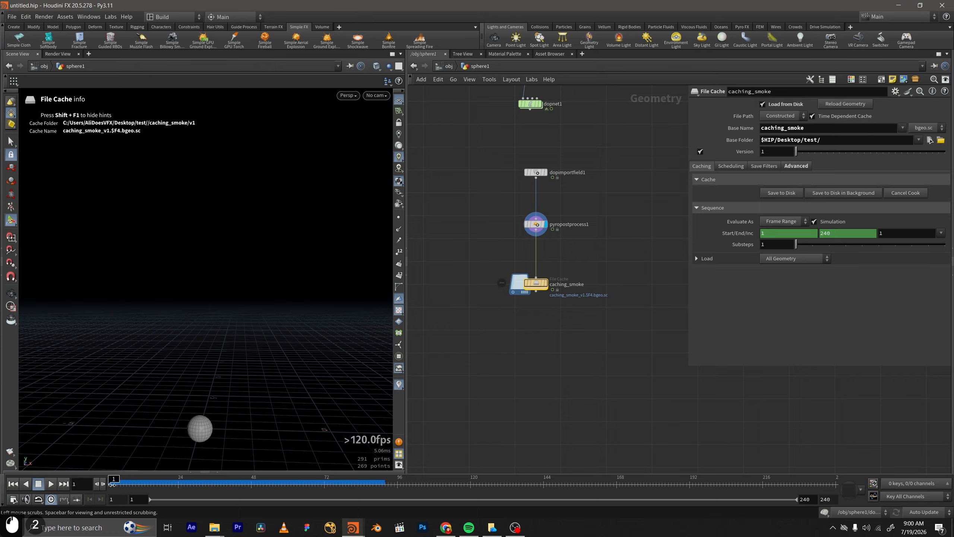
left_click_drag(111, 484, 345, 485)
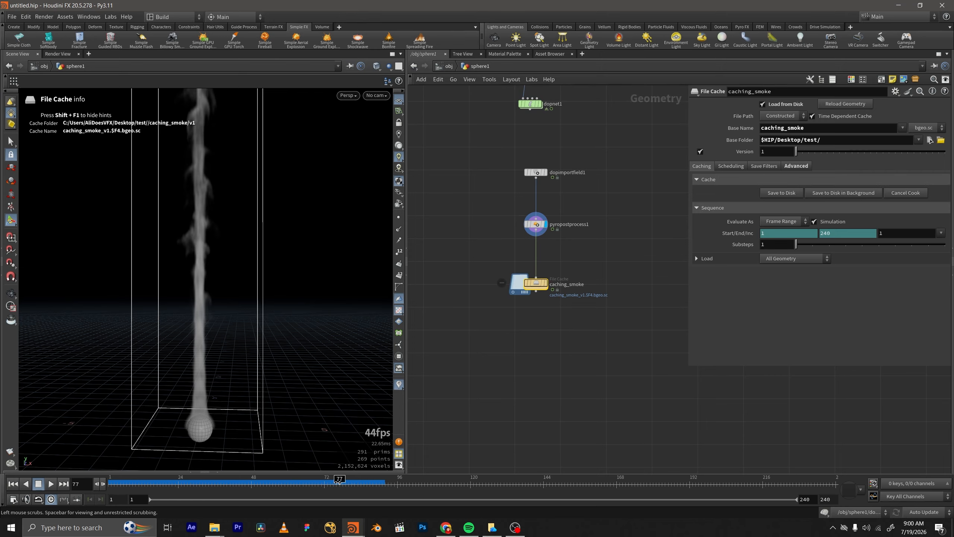
Switch to File Explorer and delete all cached bgeo.sc files in the caching_smoke v1 folder.
scroll(558, 269, "up", 2)
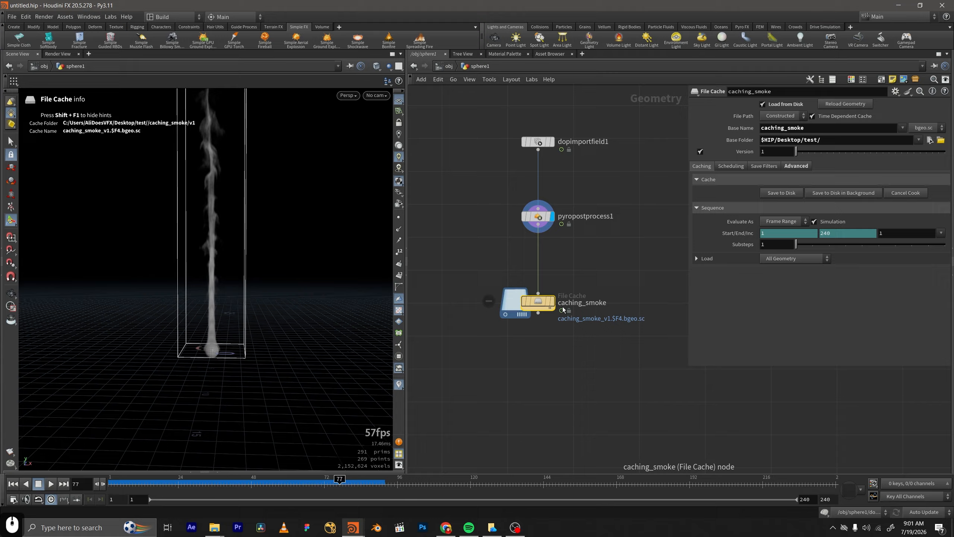
scroll(586, 259, "down", 2)
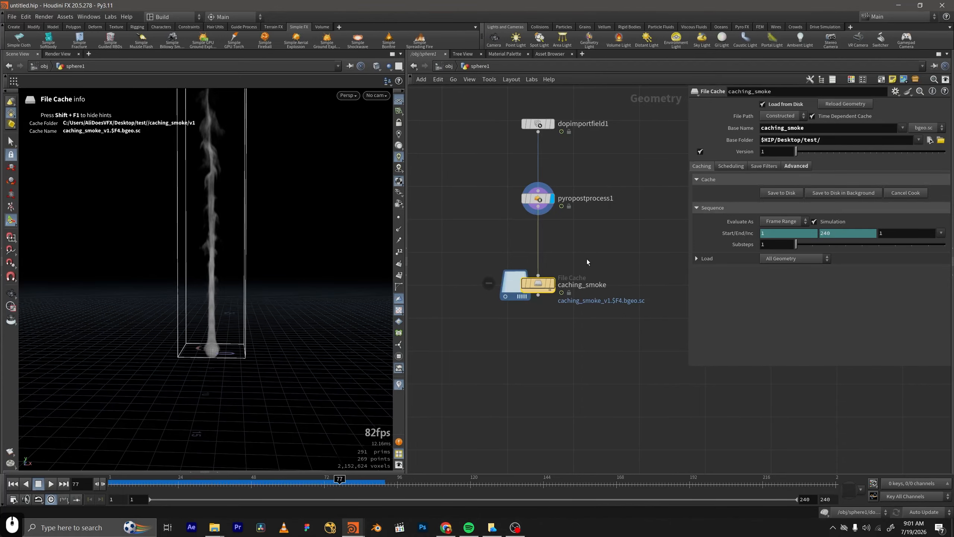
left_click(213, 527)
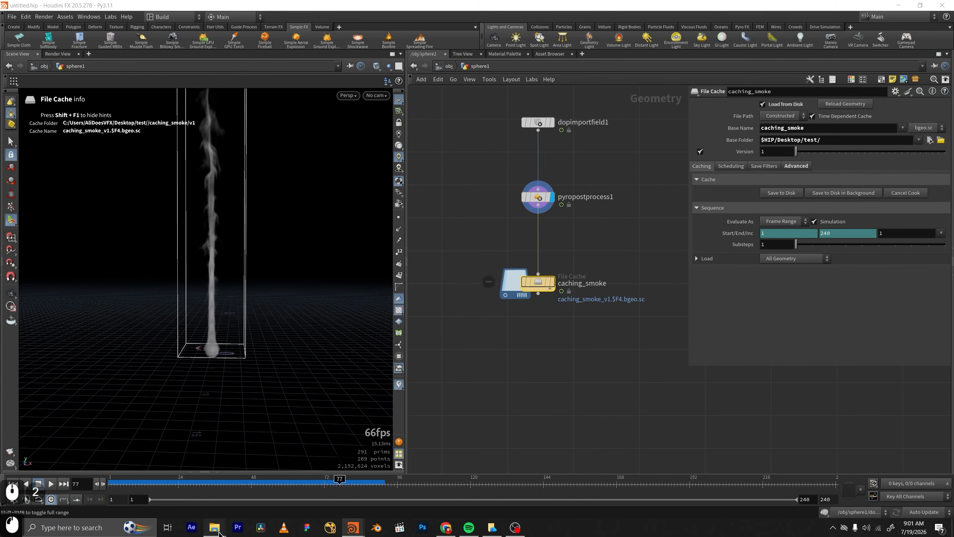
left_click(300, 489)
double_click(146, 117)
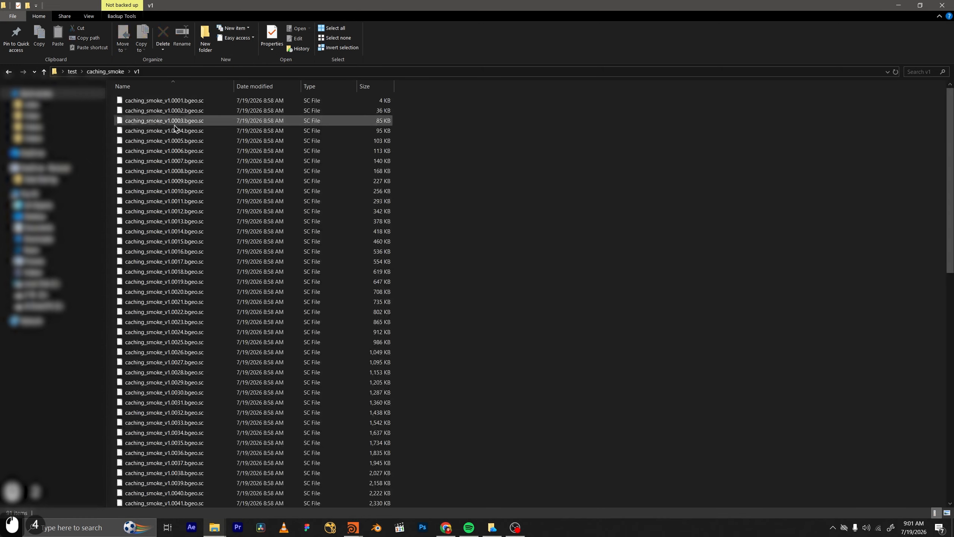
key("ctrl+a")
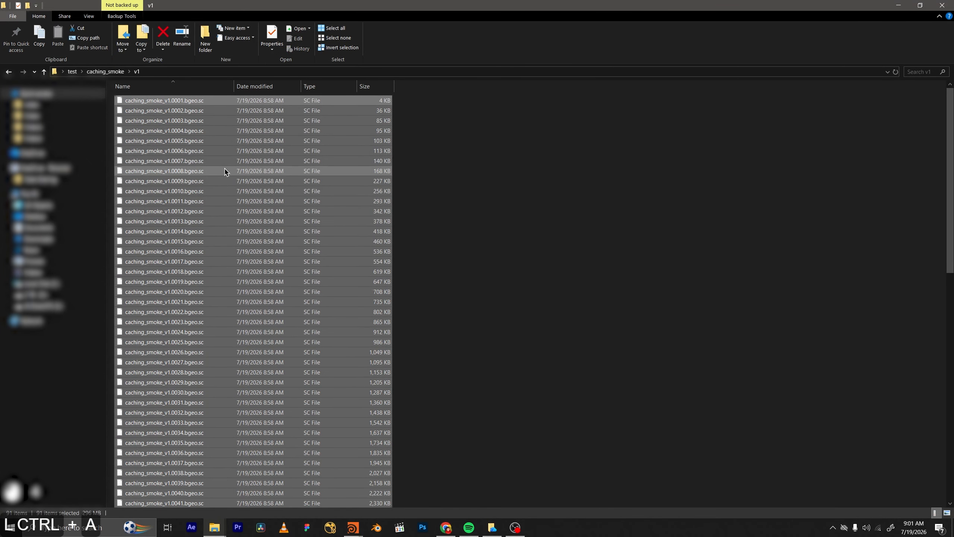
key("Delete")
left_click(94, 74)
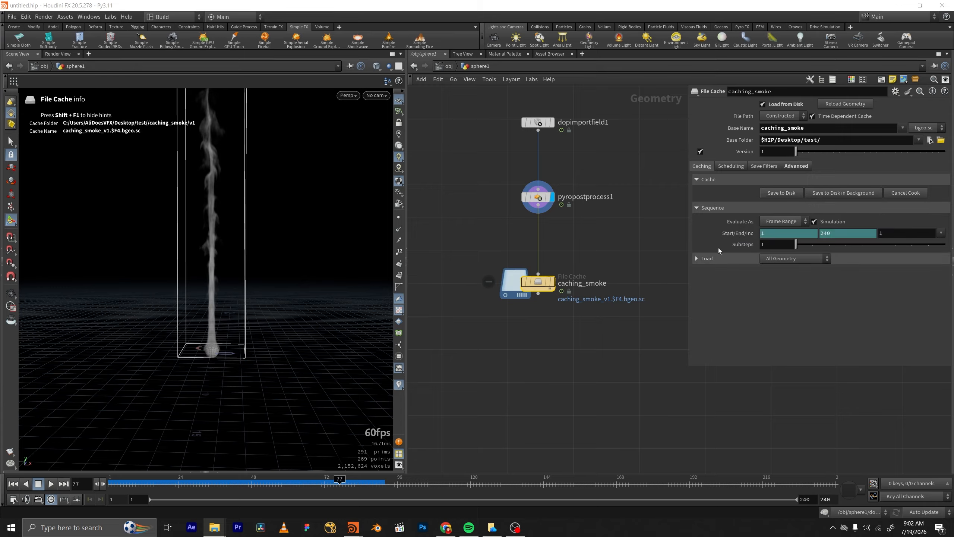
In Houdini, save the scene and start caching caching_smoke to disk in the background for frames 1 to 240.
left_click(842, 193)
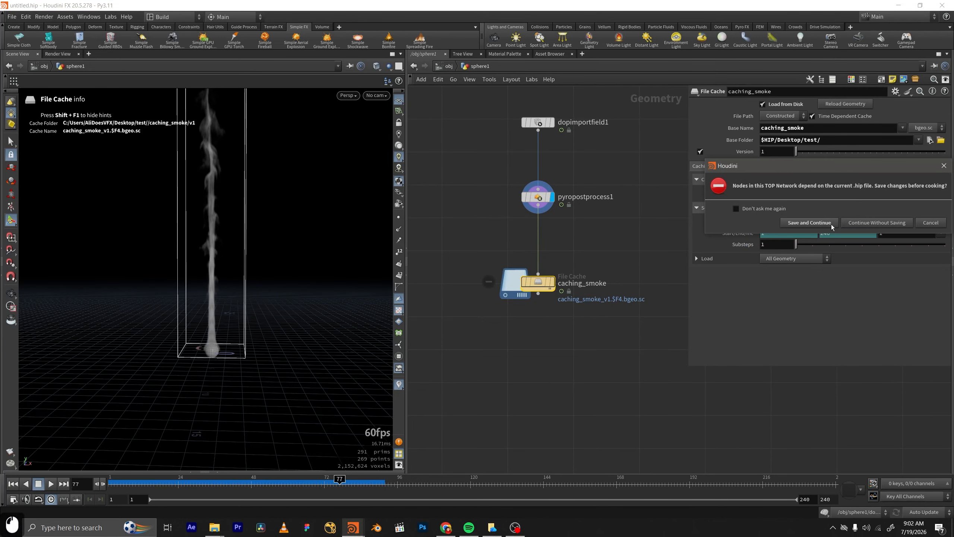
left_click(809, 222)
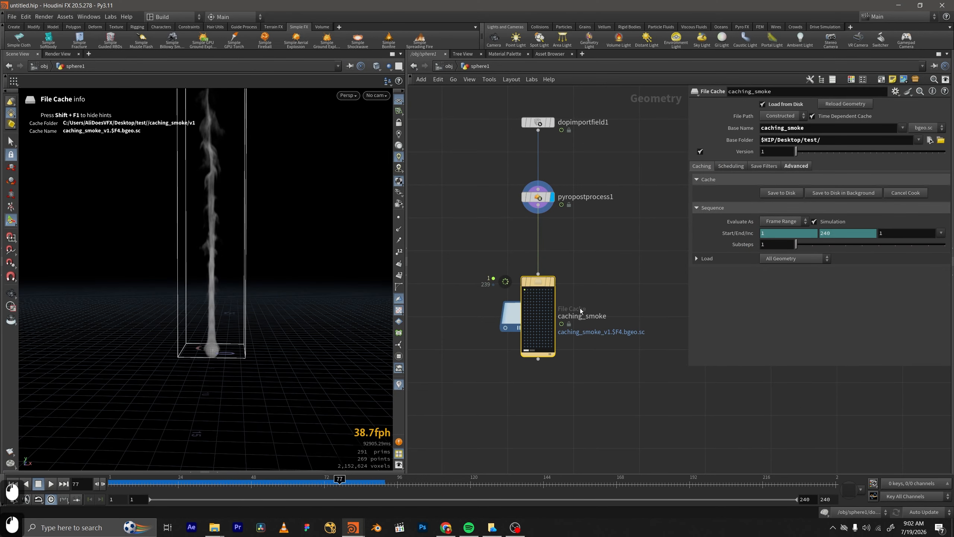
scroll(526, 294, "up", 1)
middle_click_drag(542, 301, 549, 284)
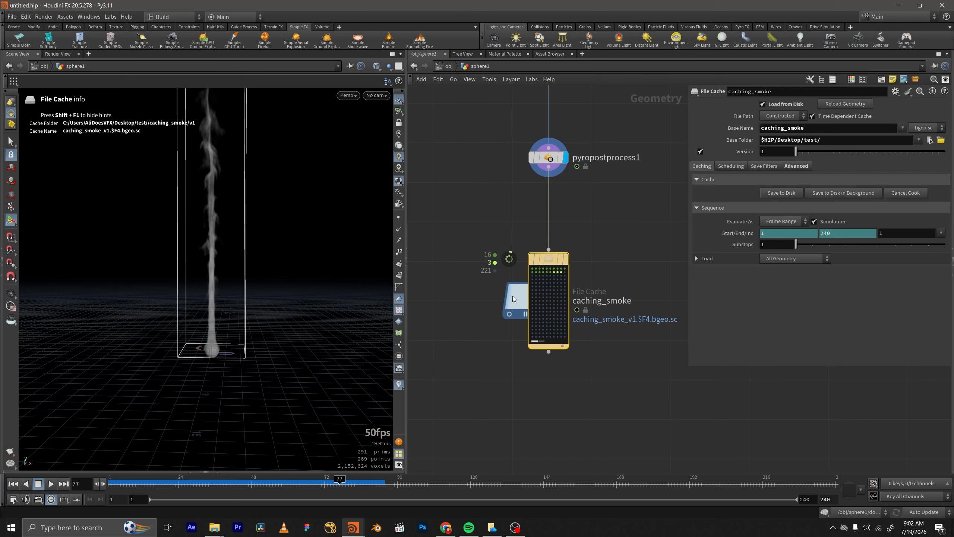
middle_click_drag(542, 318, 532, 266)
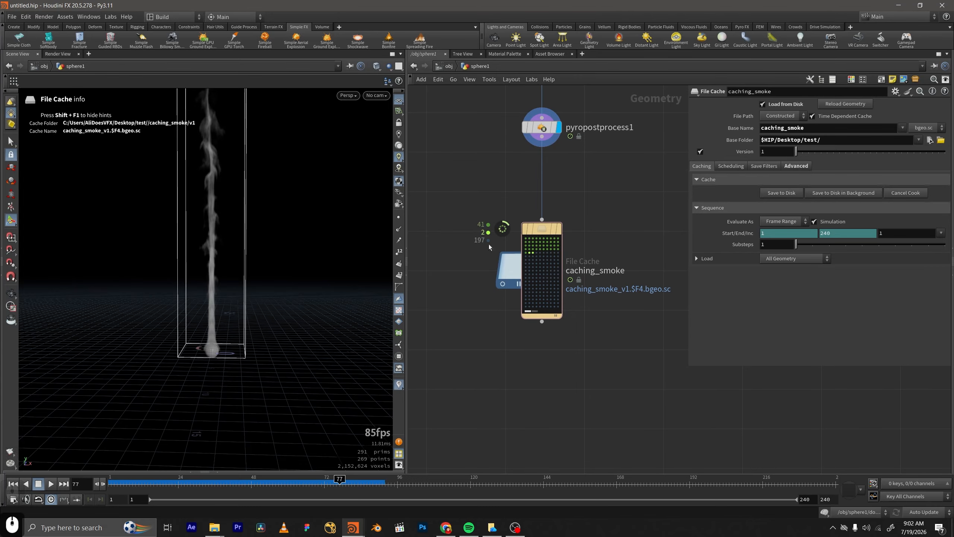
left_click_drag(591, 214, 427, 392)
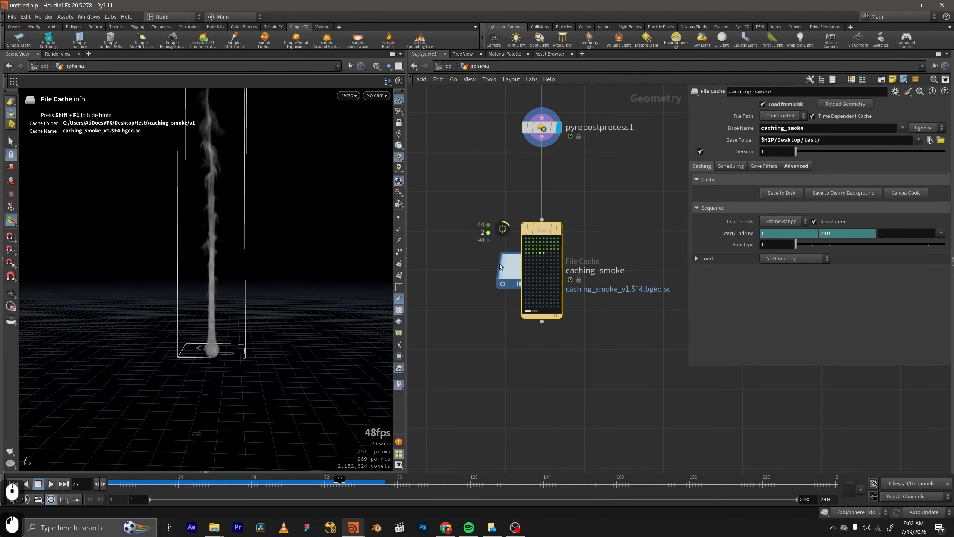
Cancel the background cook and display caching_smoke at frame 53.
left_click(910, 194)
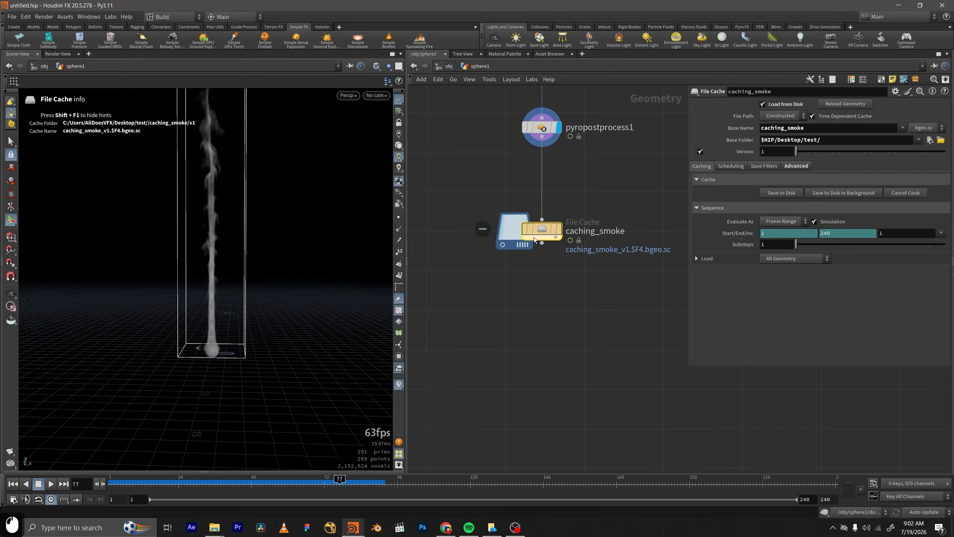
mouse_move(557, 231)
left_click_drag(342, 486, 266, 488)
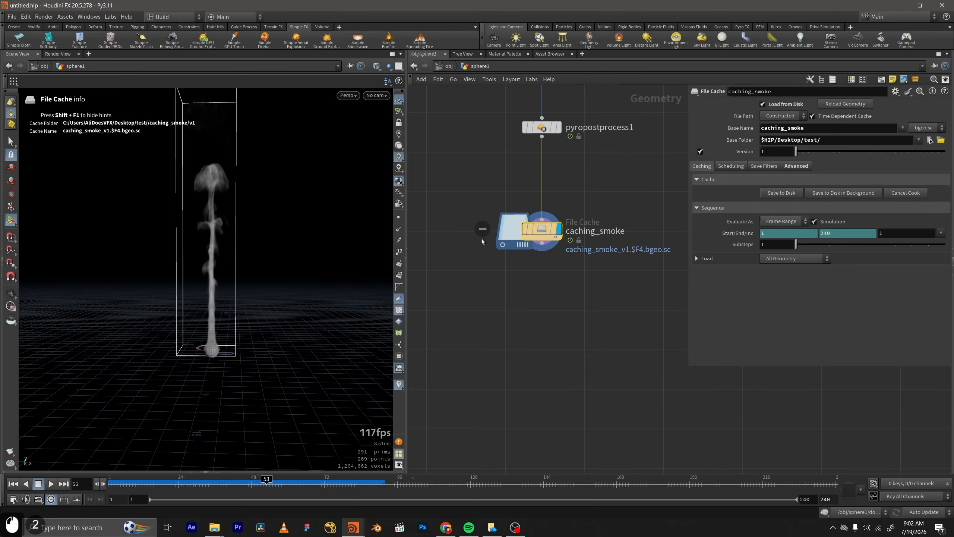
Clear the frame range expressions on caching_smoke and set the start frame to 53.
middle_click_drag(524, 262, 533, 303)
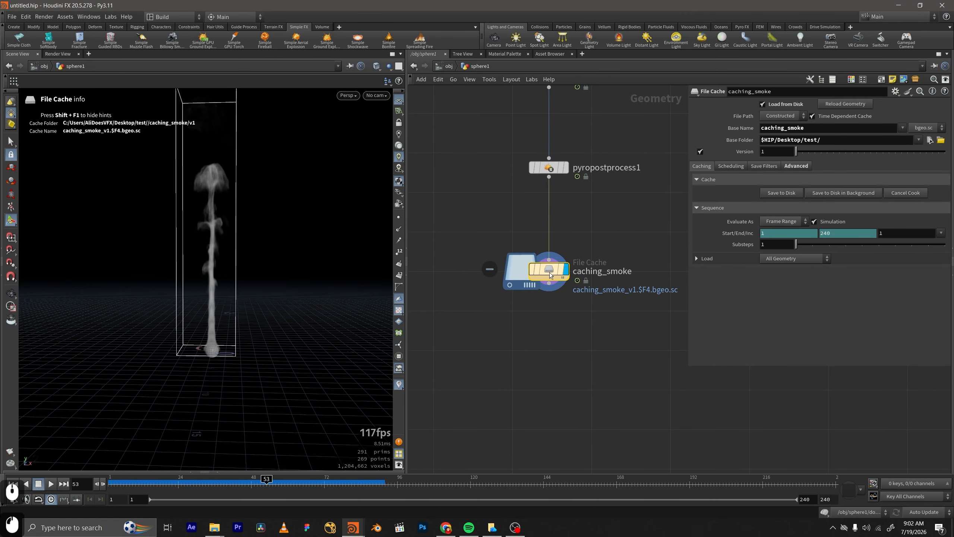
left_click_drag(585, 323, 507, 262)
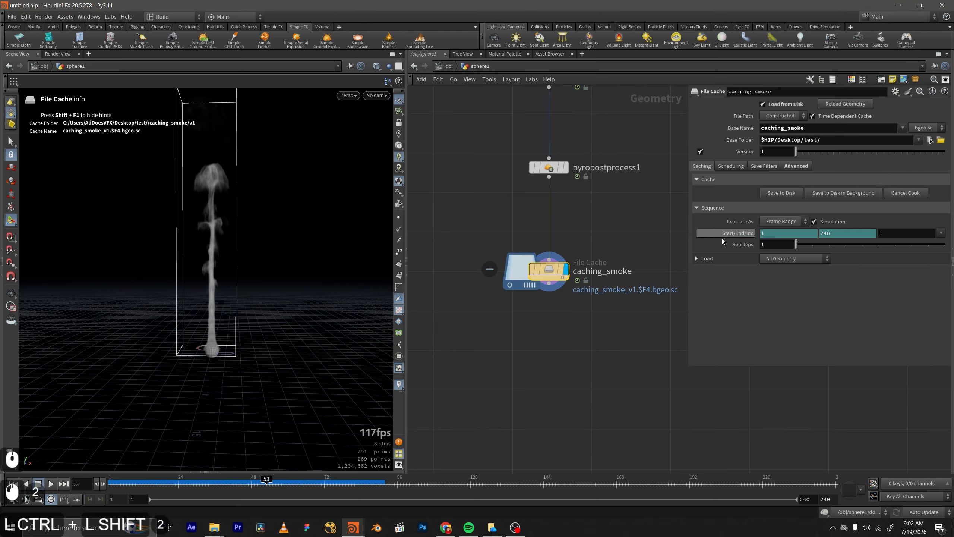
left_click(742, 234, "ctrl+shift")
double_click(800, 234)
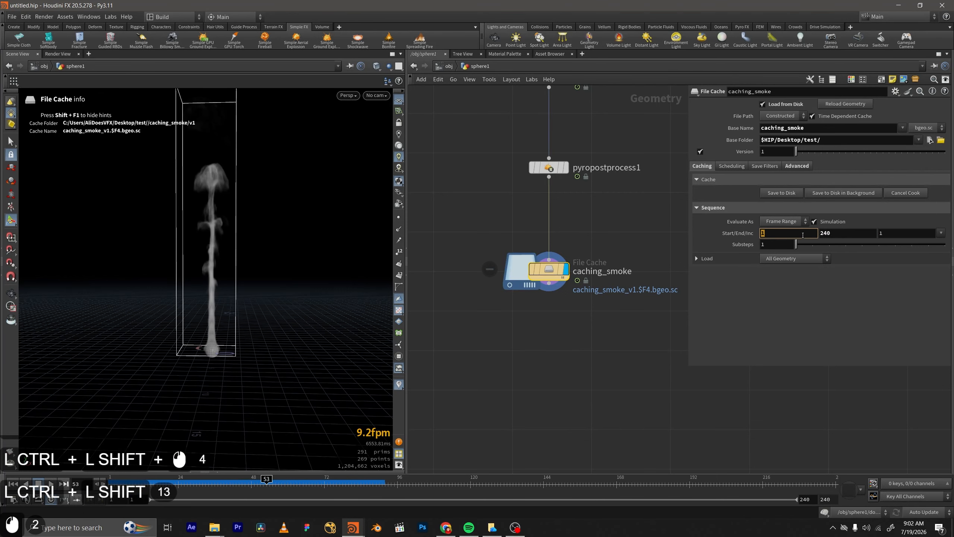
type("53")
key("Return")
middle_click_drag(493, 317, 491, 312)
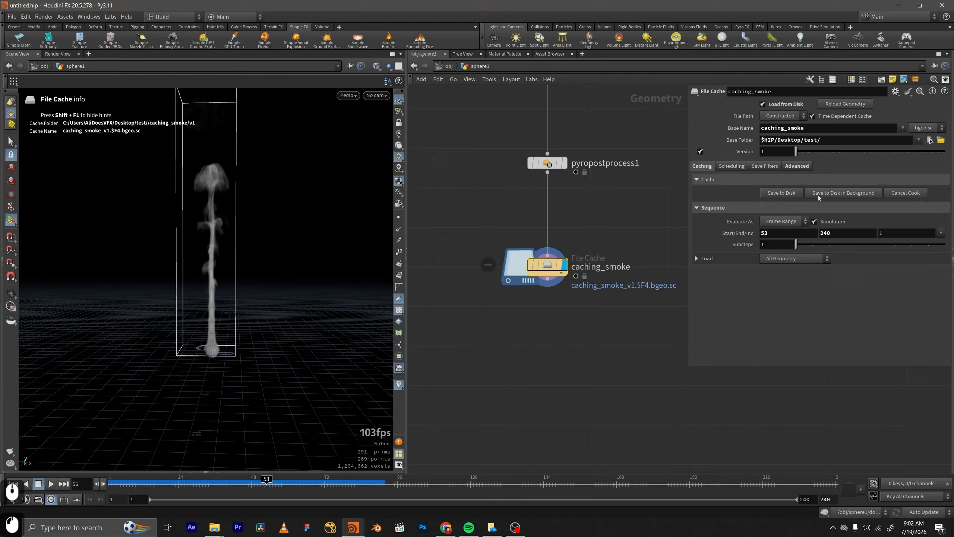
Save the scene, cache caching_smoke from frame 53 to 240 in the background, check its progress, and cancel the cook.
left_click(847, 192)
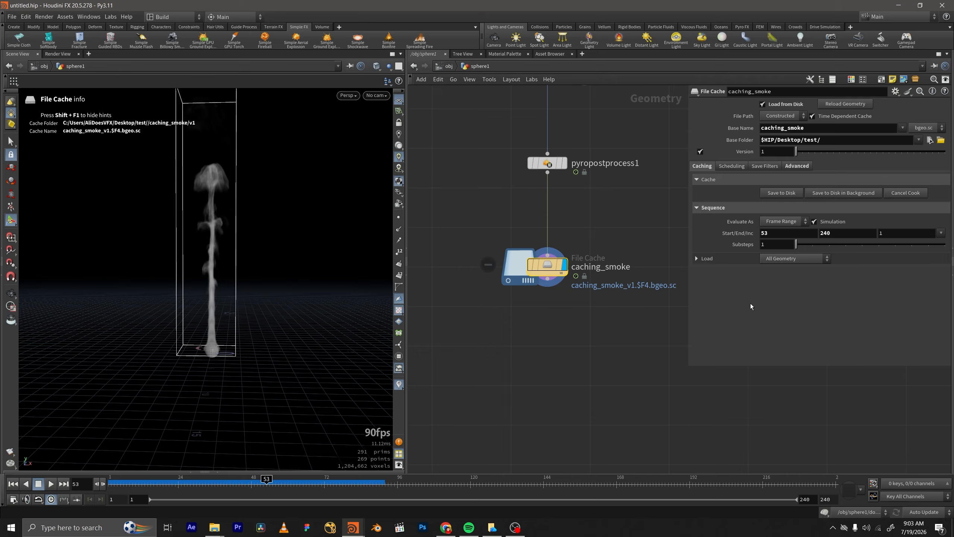
left_click(841, 192)
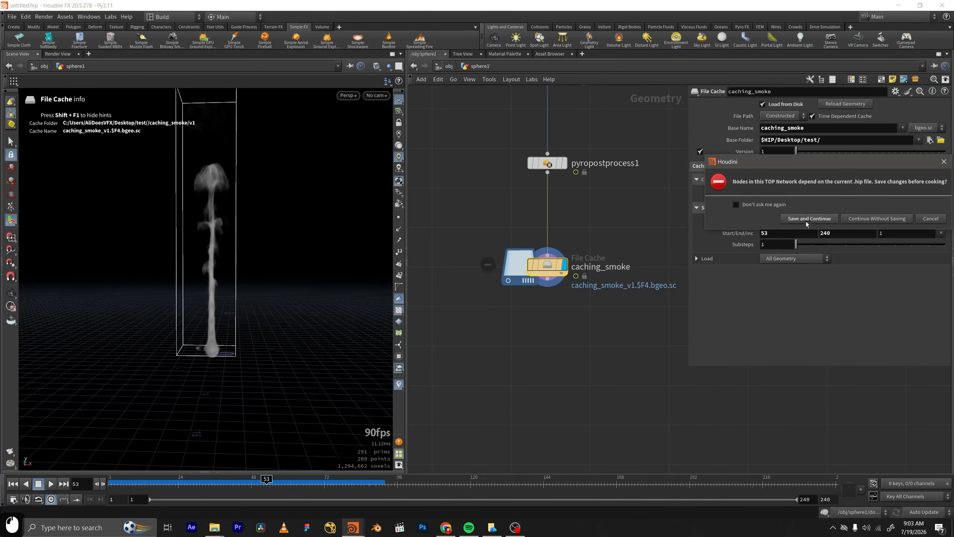
left_click(884, 442)
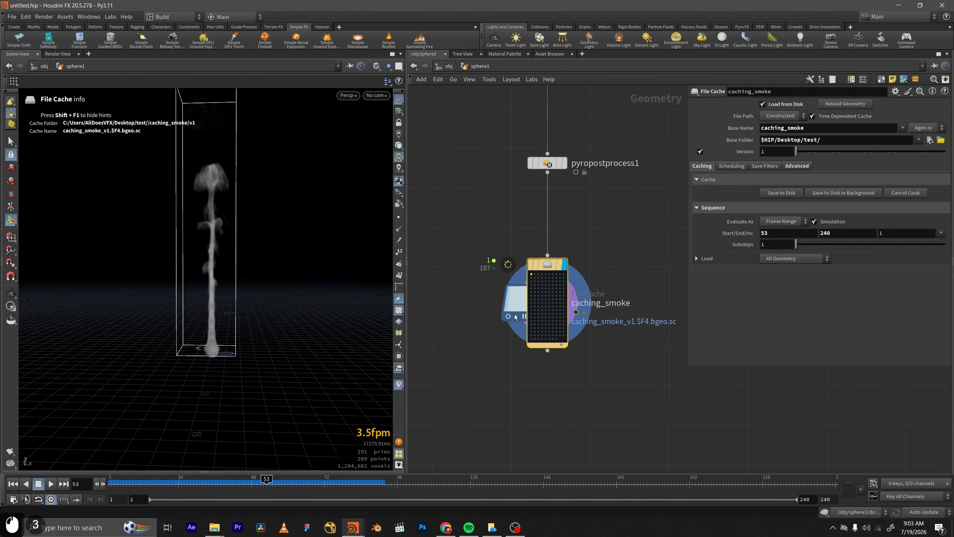
scroll(497, 280, "up", 2)
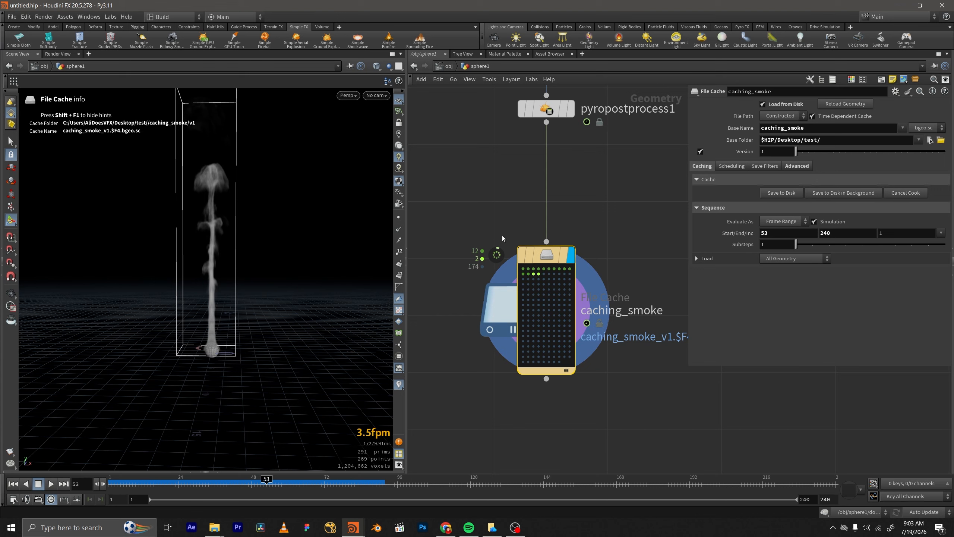
scroll(503, 236, "down", 1)
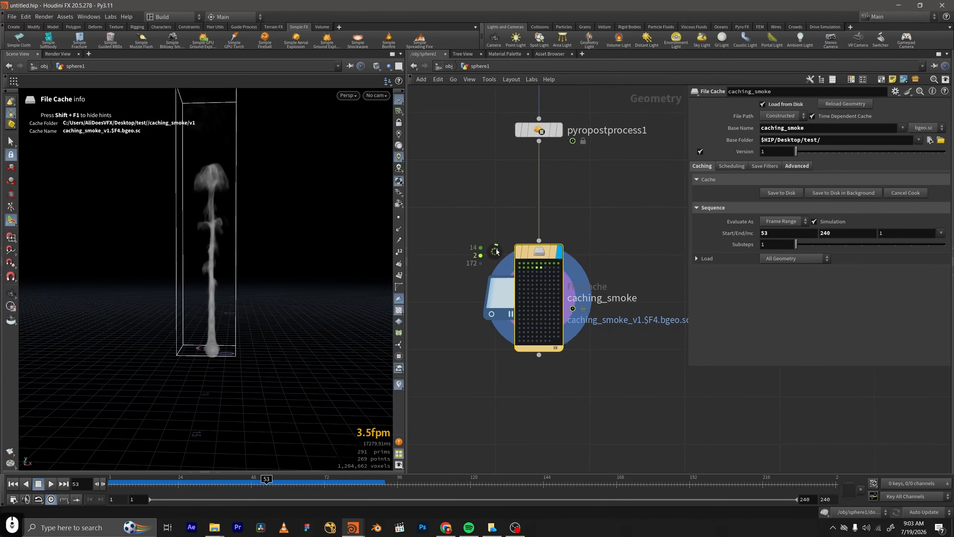
scroll(515, 264, "down", 1)
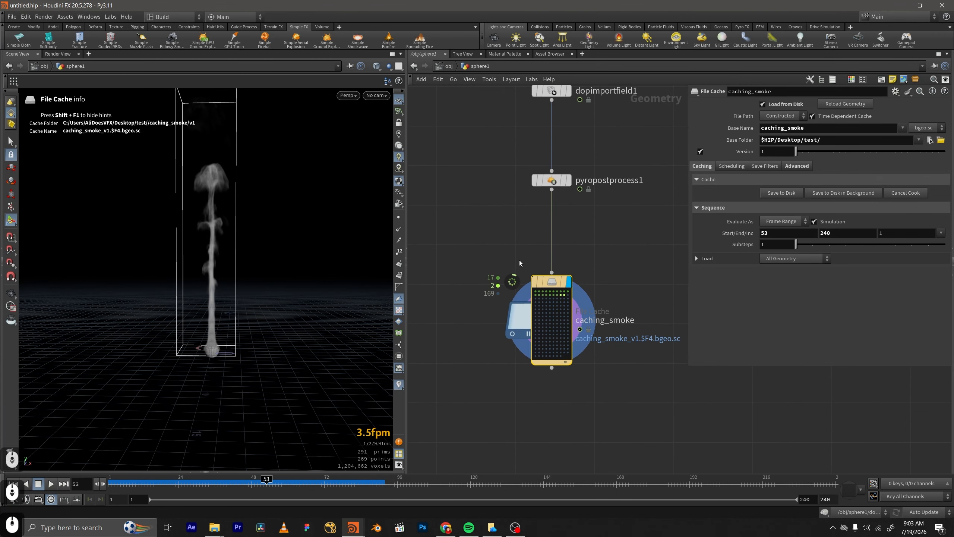
mouse_move(541, 280)
scroll(545, 283, "up", 1)
middle_click_drag(607, 320, 604, 293)
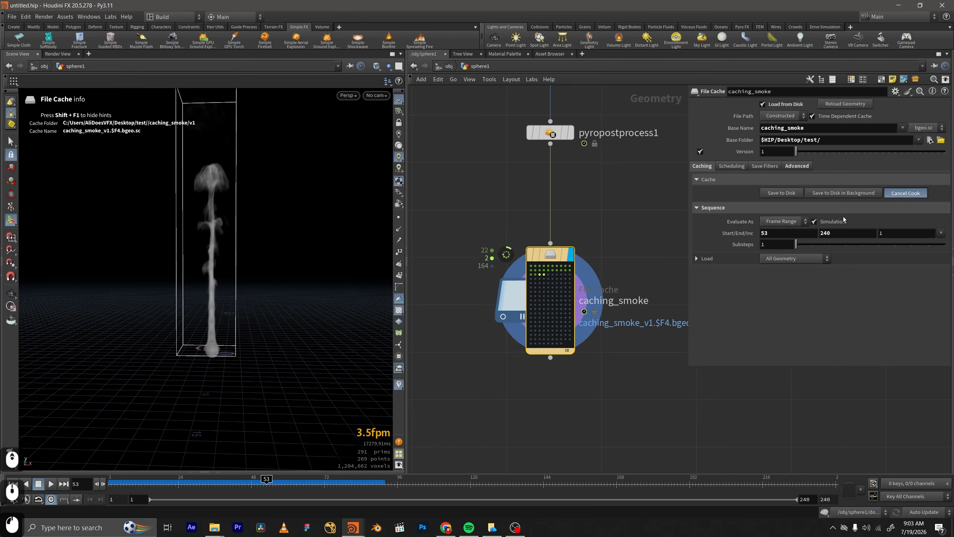
Select dopnet1 upstream of the import node and show its simulation cache settings.
scroll(555, 225, "down", 2)
middle_click_drag(563, 210, 554, 308)
left_click_drag(528, 181, 529, 173)
middle_click_drag(528, 173, 533, 260)
scroll(533, 261, "up", 1)
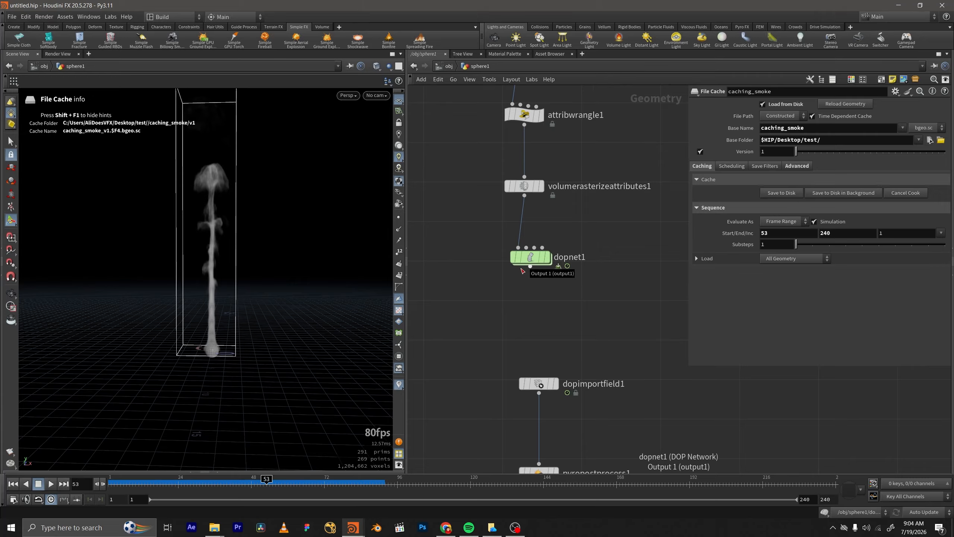
scroll(521, 269, "down", 1)
middle_click_drag(545, 288, 545, 256)
left_click_drag(620, 258, 456, 200)
left_click(774, 115)
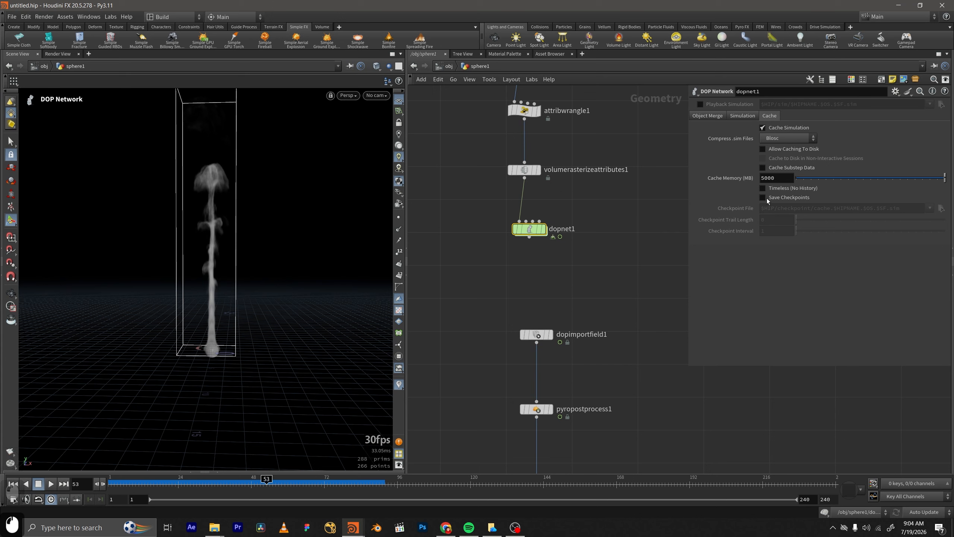
Enable Save Checkpoints on dopnet1 with a checkpoint trail length of 5 and a checkpoint interval of 10.
left_click(777, 198)
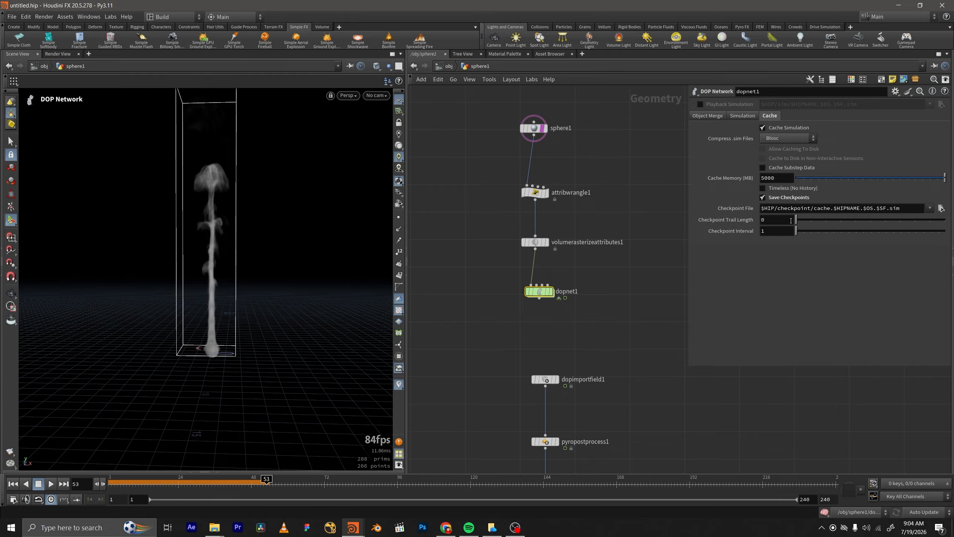
left_click_drag(796, 220, 864, 222)
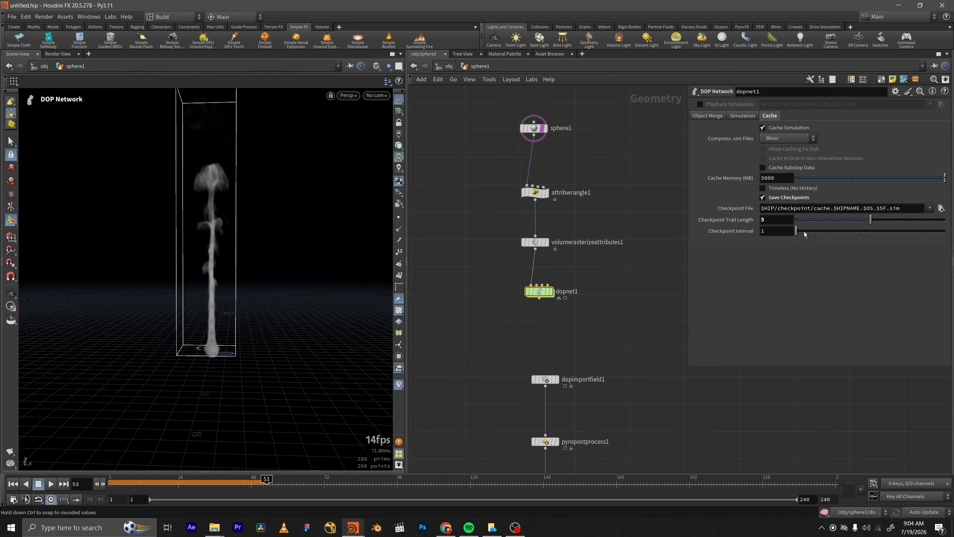
left_click_drag(798, 233, 809, 233)
Browse for the checkpoint file location and create a folder named checkpoints in $HIP/Desktop/test/.
left_click(941, 209)
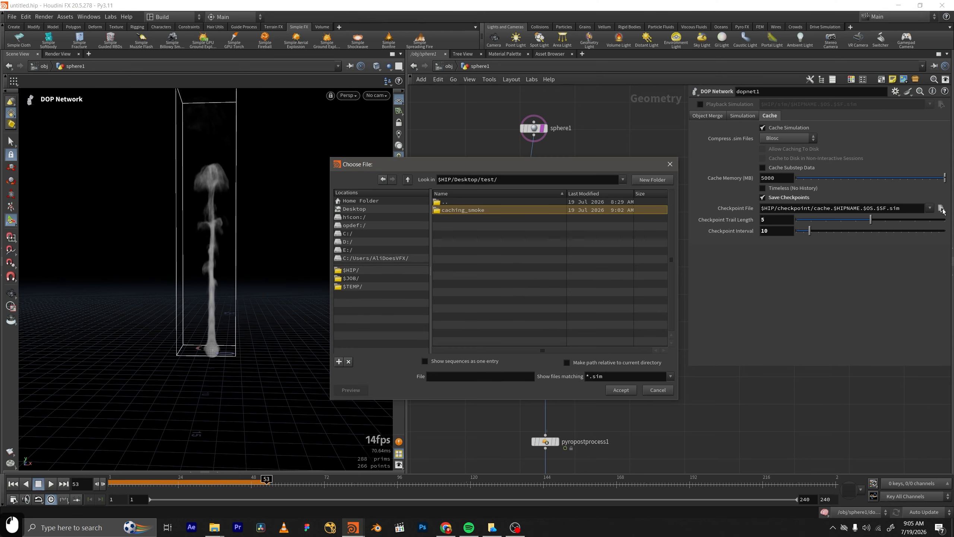
left_click(654, 180)
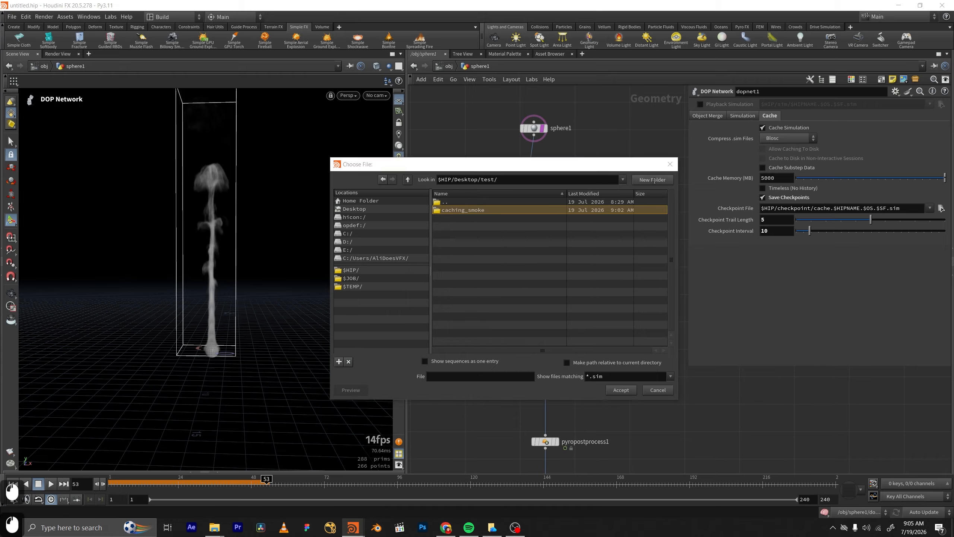
type("chec")
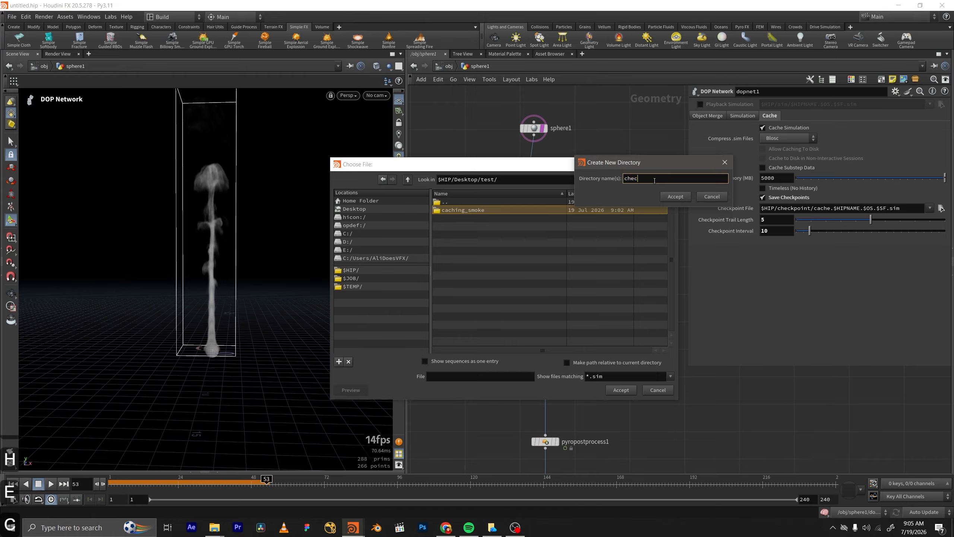
type("kpoints")
left_click(675, 196)
Name the checkpoint file checkpoints_$SF.sim in the new checkpoints folder and accept it as dopnet1's checkpoint file.
left_click(483, 373)
type("c")
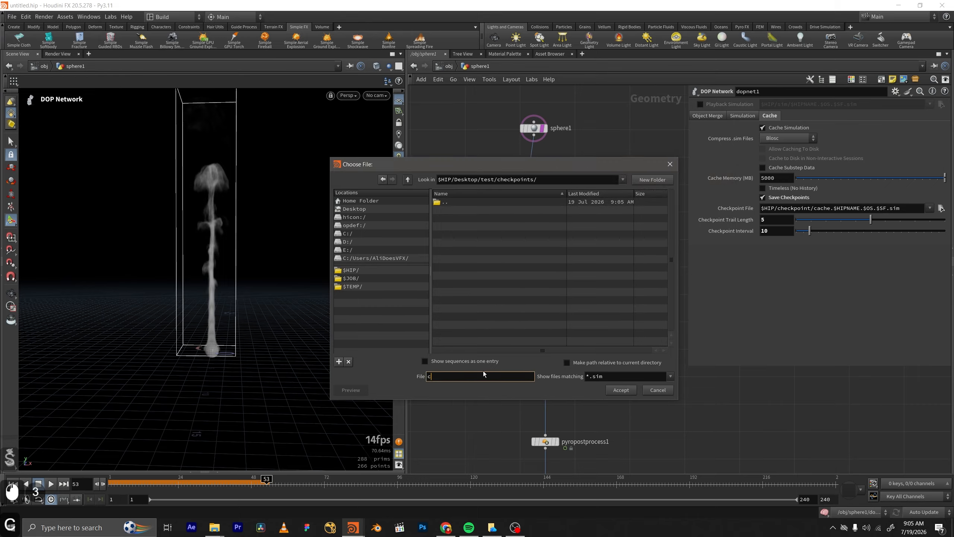
type("heckpoin")
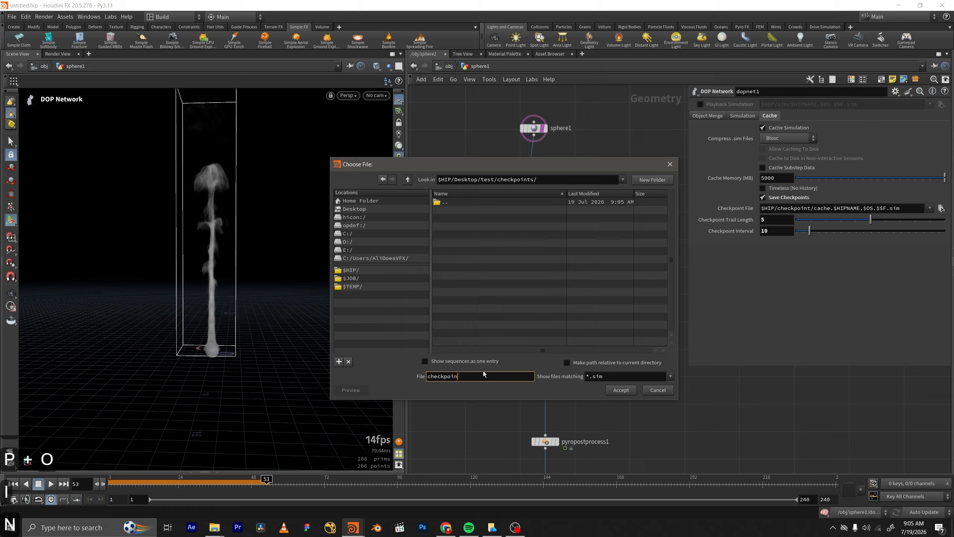
type("ts")
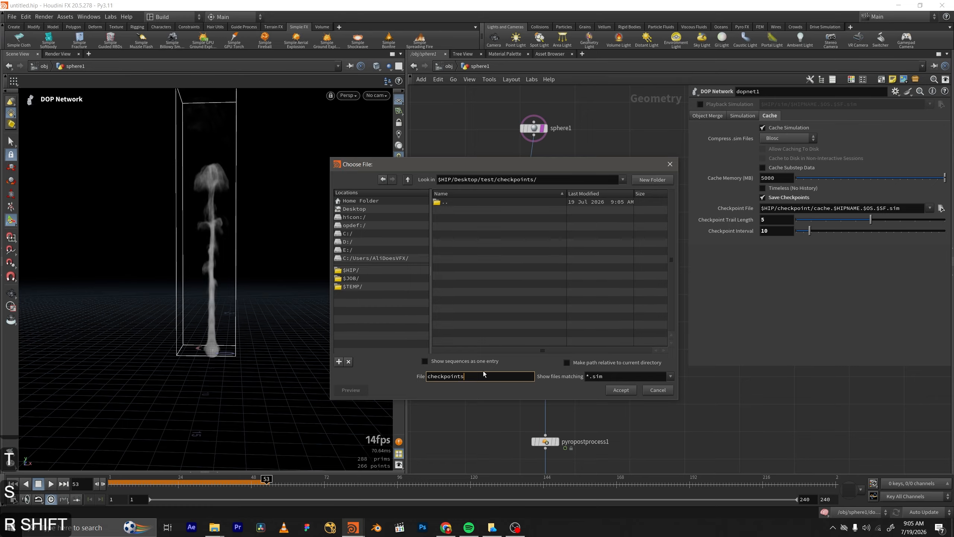
type("_")
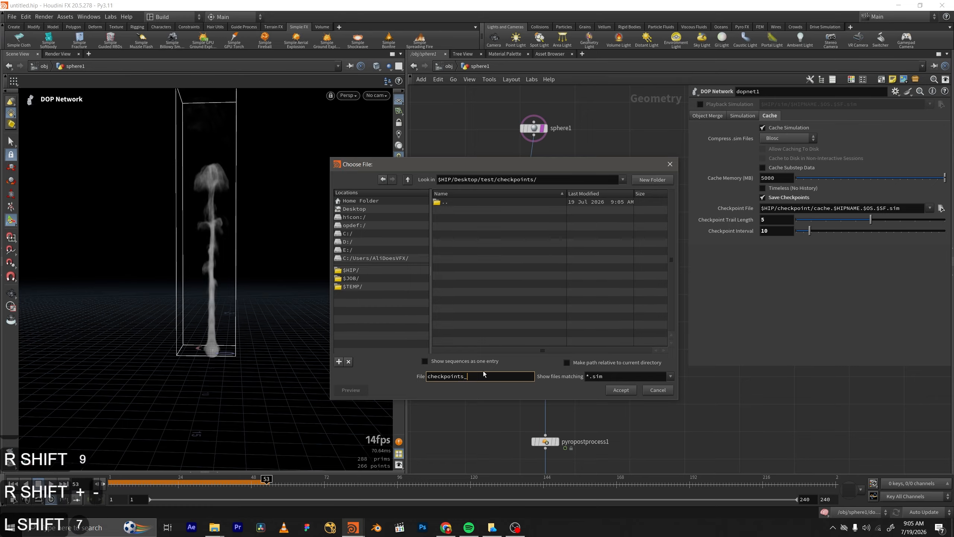
type("$SF")
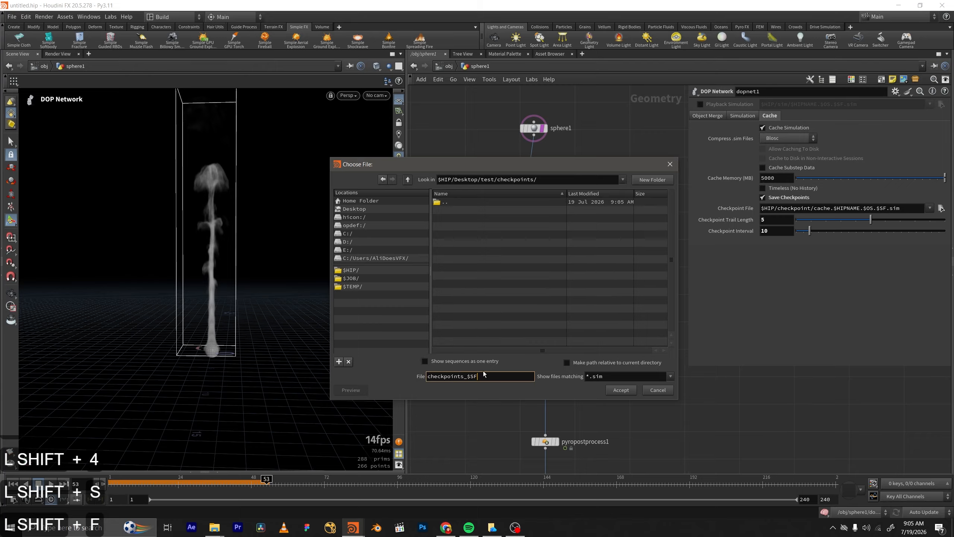
type(".sim")
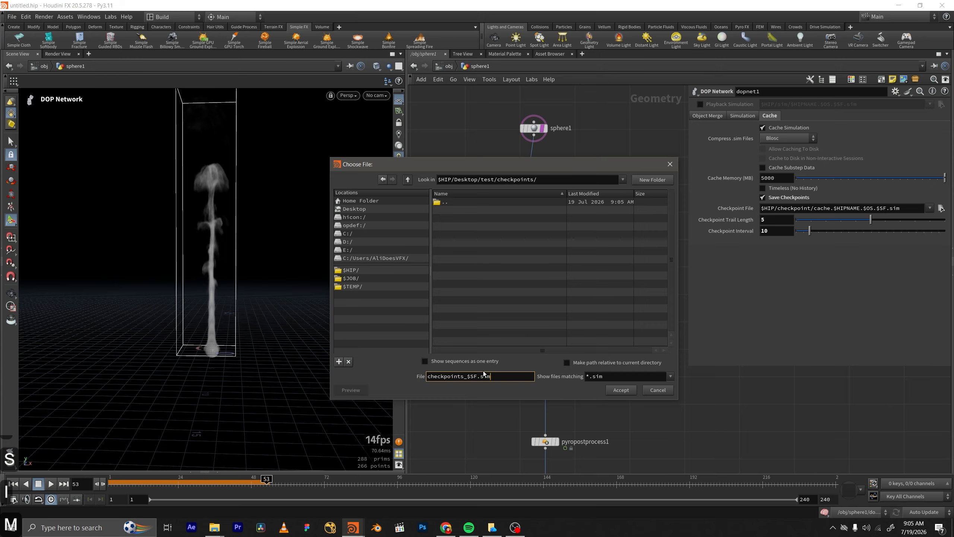
left_click(480, 391)
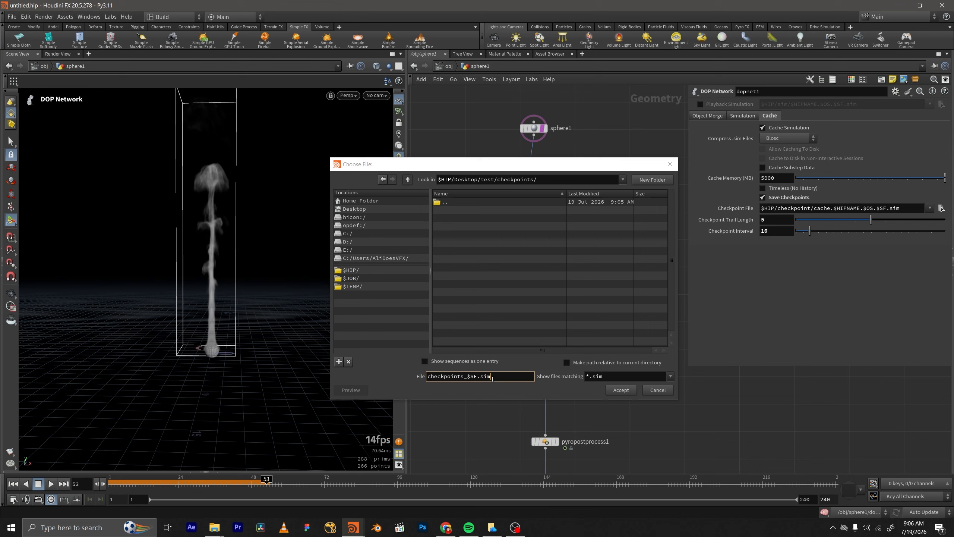
left_click_drag(491, 376, 467, 376)
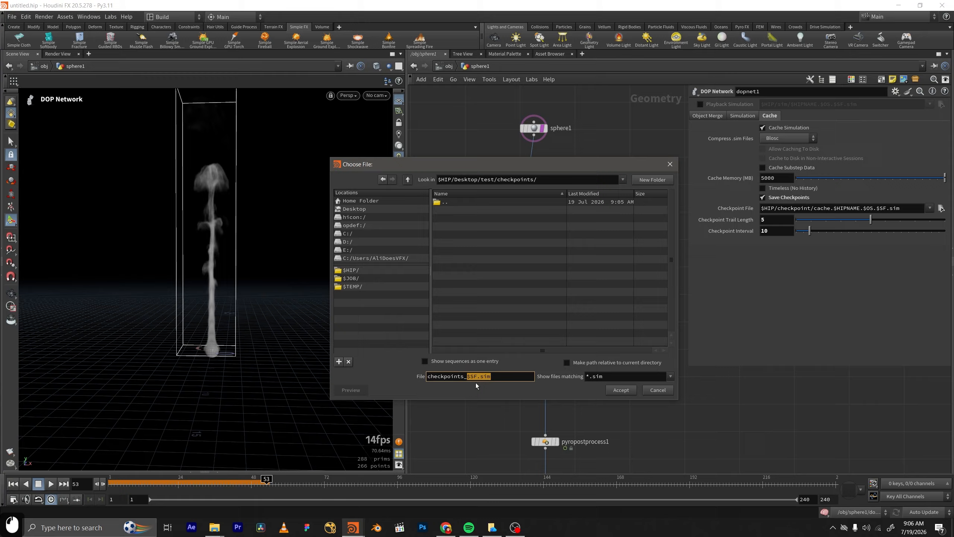
left_click(501, 384)
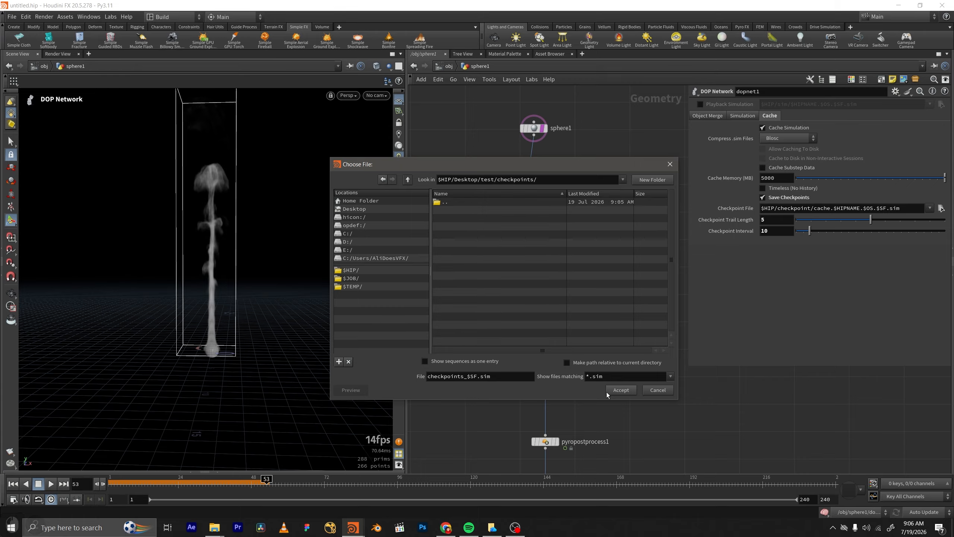
left_click_drag(491, 378, 467, 379)
left_click(506, 384)
left_click(620, 393)
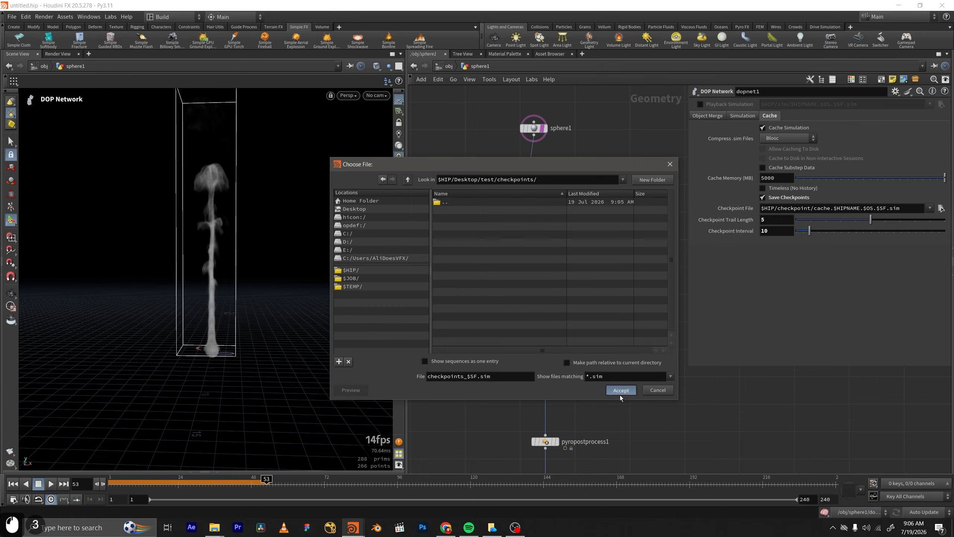
Select the caching_smoke file cache node below pyropostprocess1 to show its caching settings.
middle_click_drag(528, 330, 506, 267)
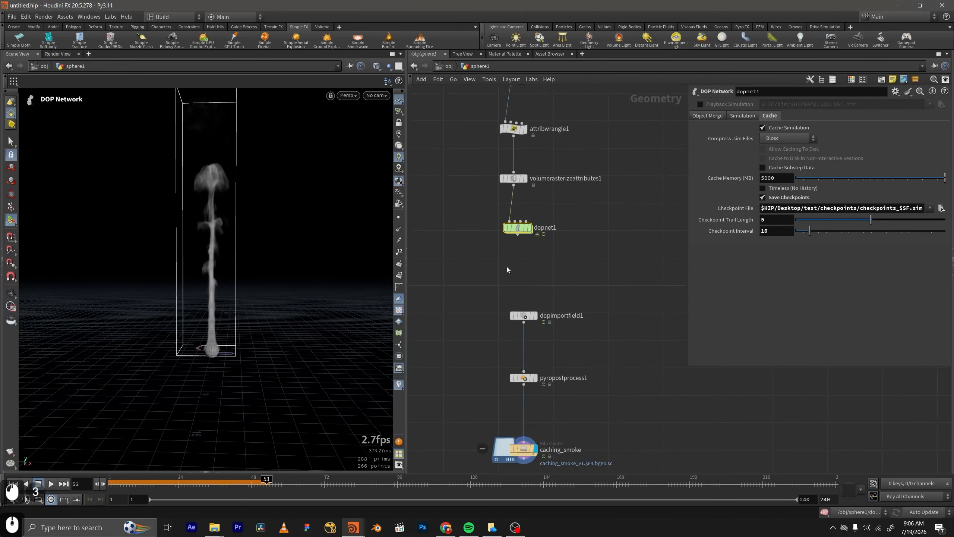
middle_click_drag(565, 330, 561, 265)
left_click_drag(568, 353, 528, 398)
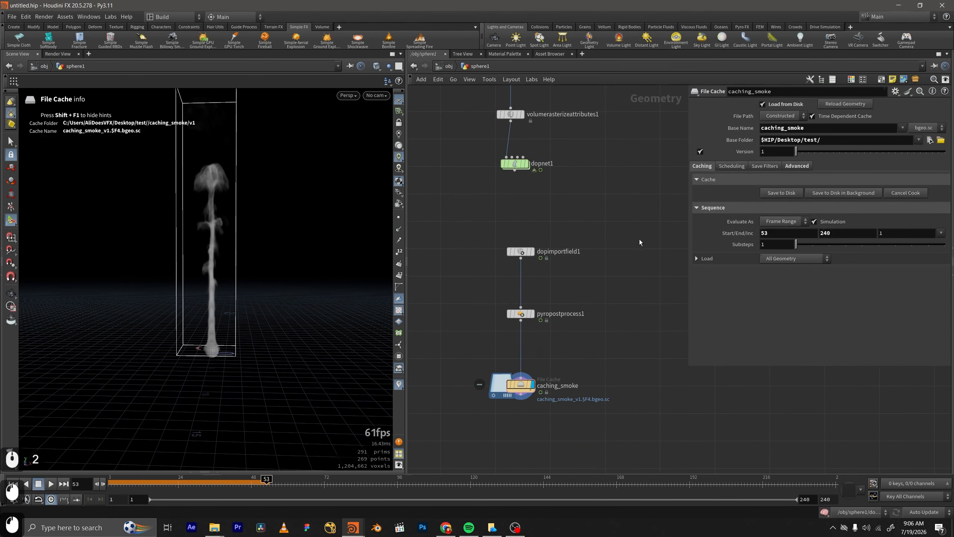
middle_click_drag(639, 239, 623, 313)
scroll(578, 277, "down", 2)
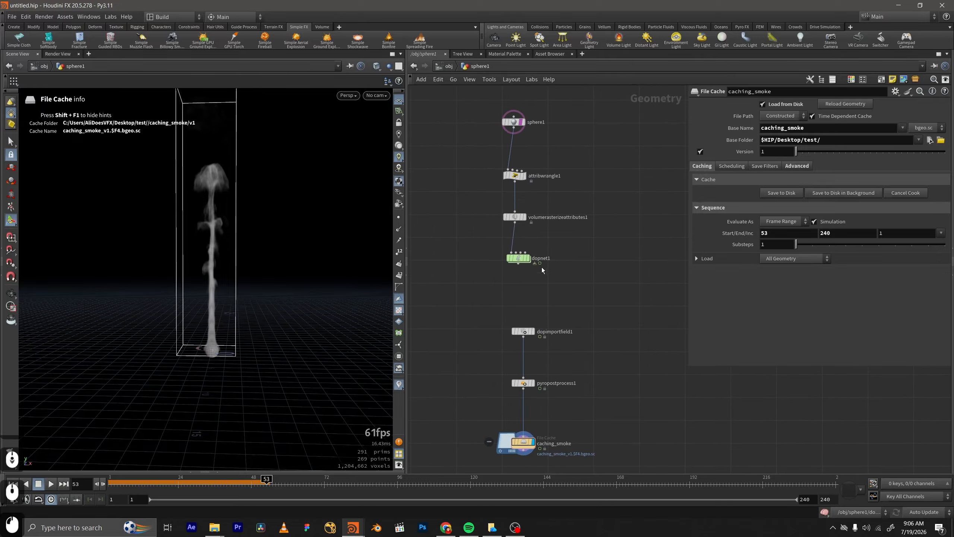
mouse_move(551, 296)
left_mouse_down()
mouse_move(494, 249)
mouse_move(564, 287)
left_mouse_up()
middle_click_drag(562, 277, 564, 222)
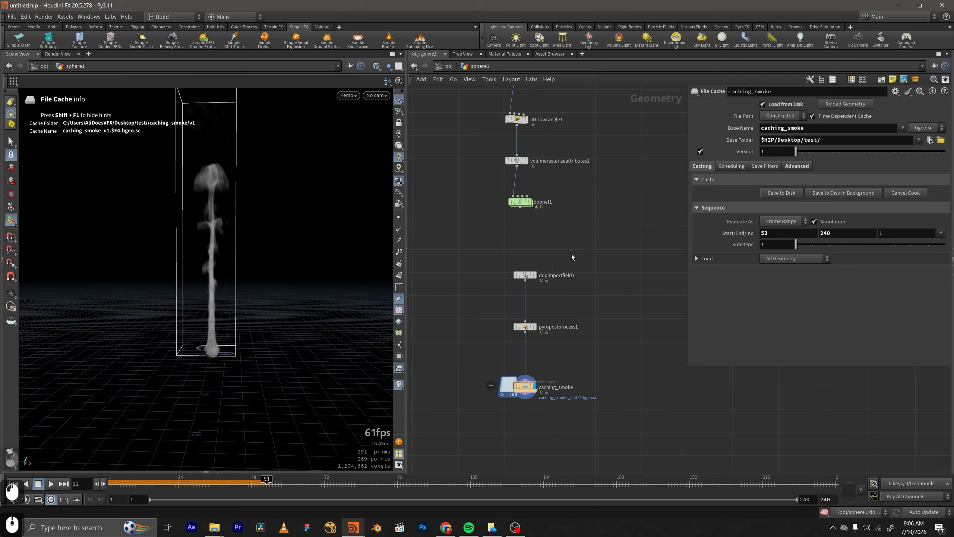
middle_click_drag(571, 255, 573, 216)
left_click_drag(573, 324, 483, 373)
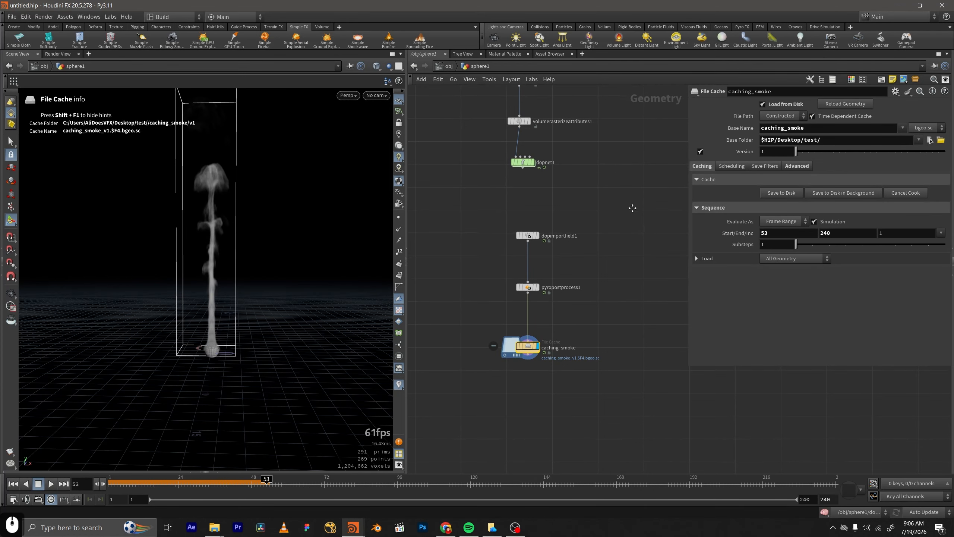
middle_click_drag(634, 212, 632, 205)
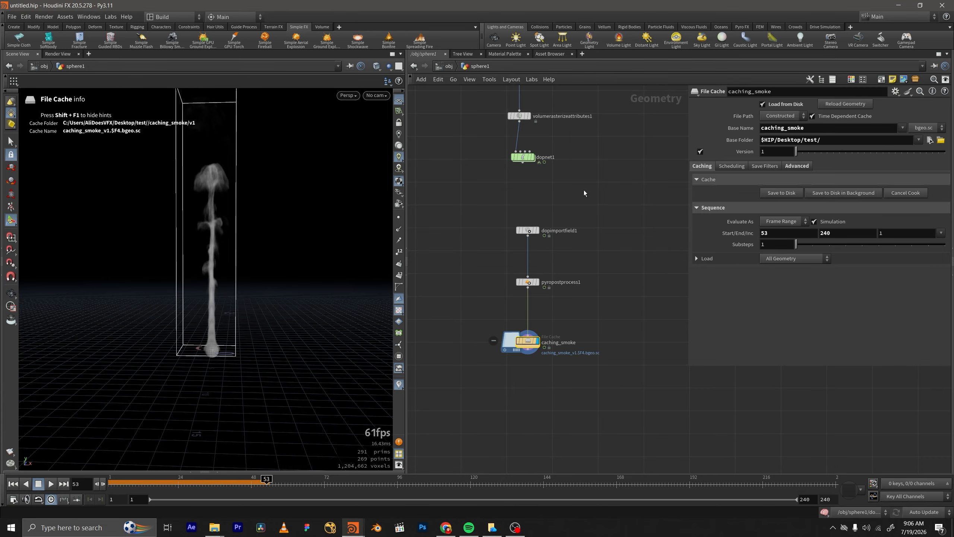
scroll(583, 189, "up", 2)
middle_click_drag(583, 189, 581, 238)
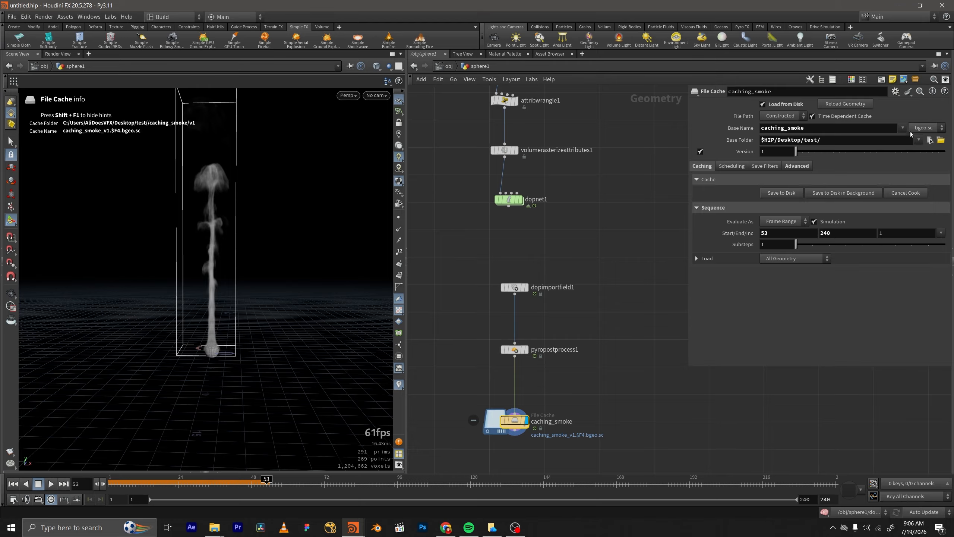
scroll(648, 243, "down", 2)
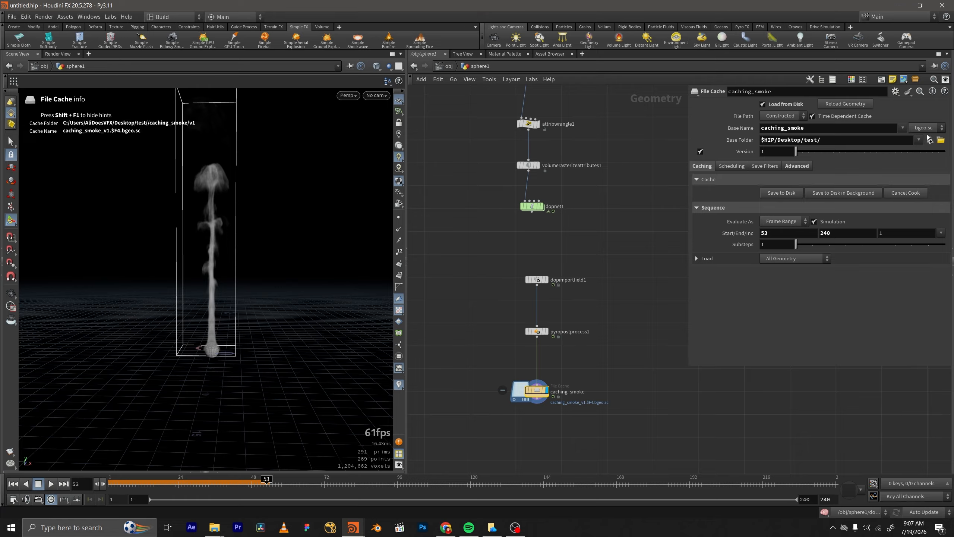
middle_click_drag(631, 240, 609, 223)
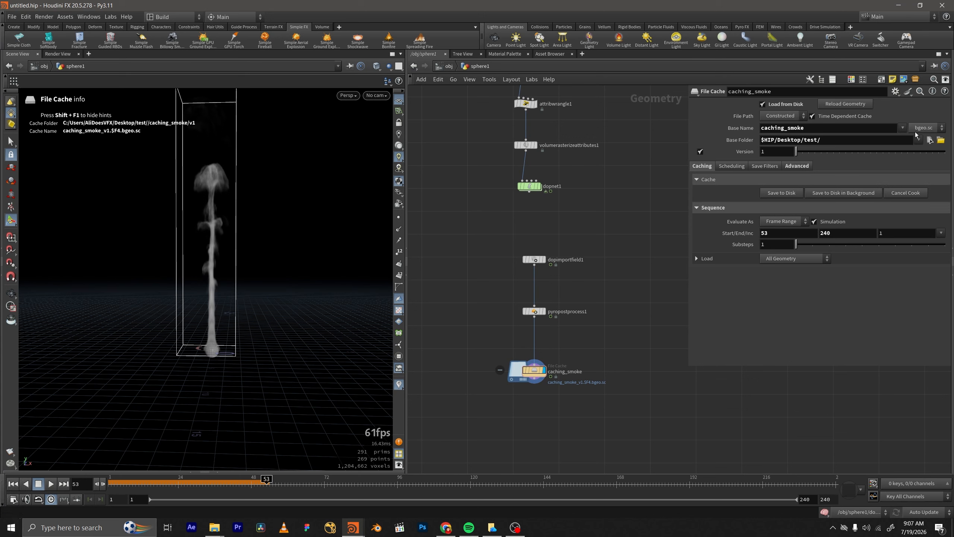
scroll(629, 189, "down", 2)
middle_click_drag(629, 189, 595, 215)
scroll(588, 255, "up", 1)
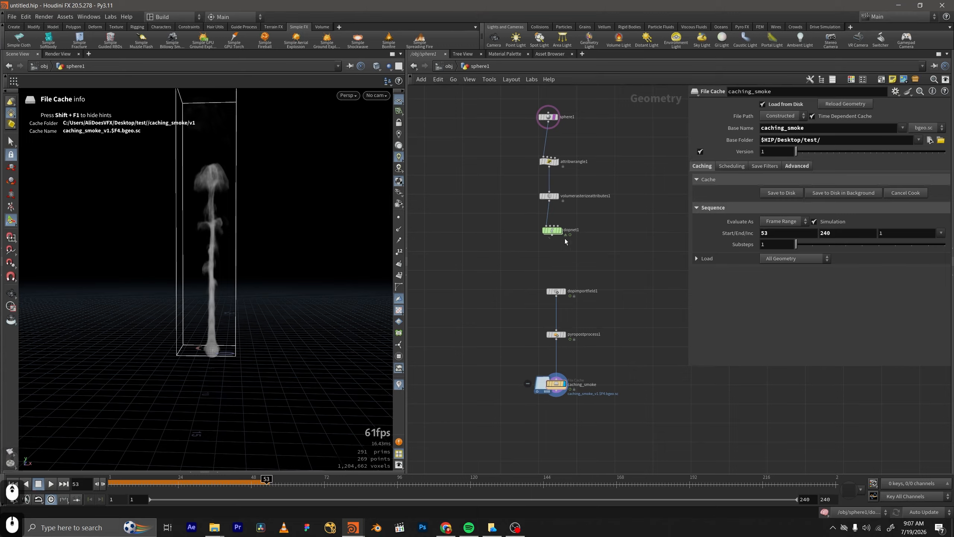
mouse_move(551, 232)
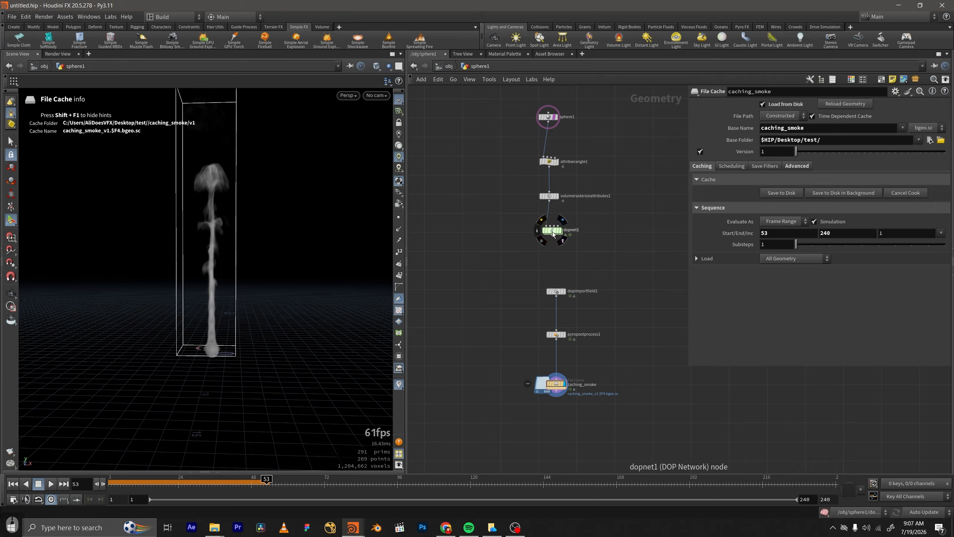
Set the start frame of caching_smoke's cached frame range to 1.
middle_click_drag(636, 365, 604, 266)
scroll(626, 194, "up", 1)
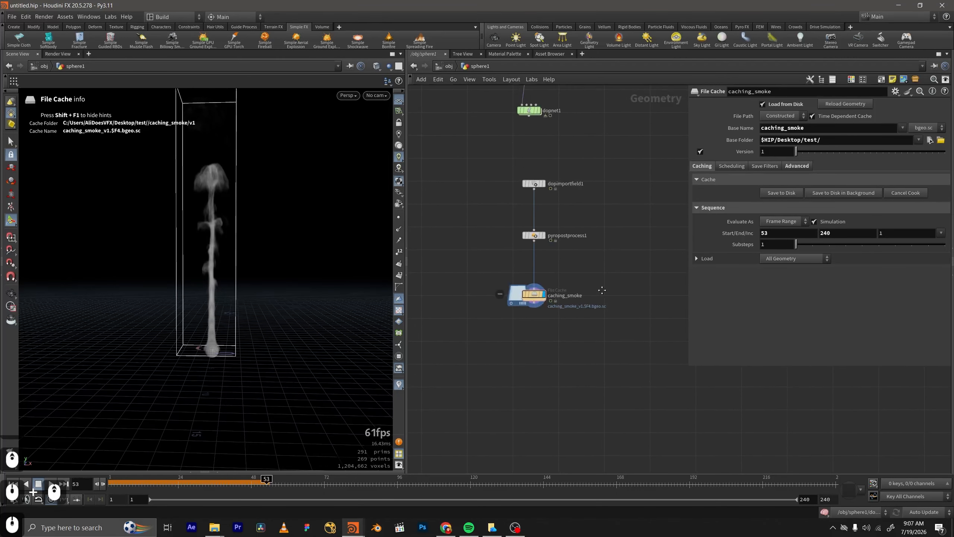
left_click_drag(602, 268, 440, 356)
double_click(813, 234)
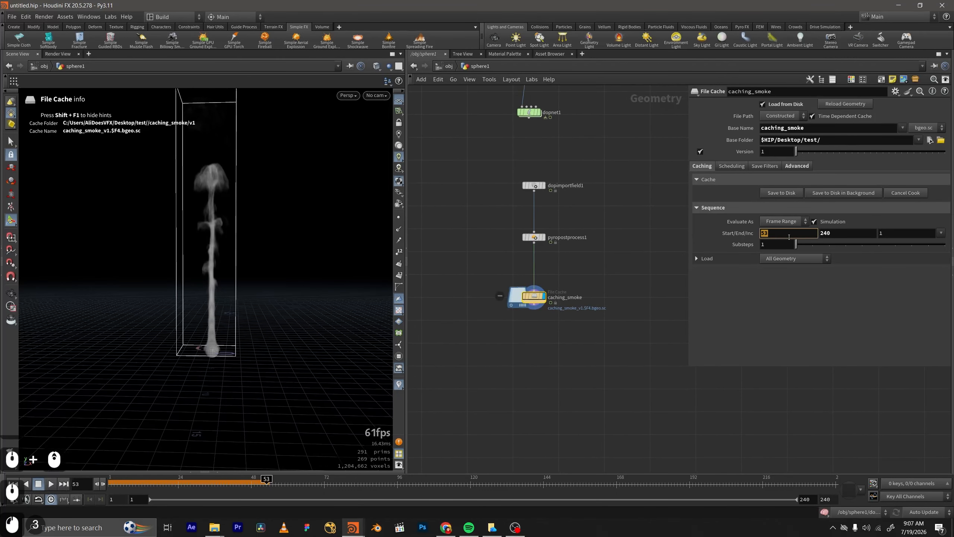
type("1")
left_click(571, 326)
mouse_move(595, 244)
middle_mouse_down()
mouse_move(602, 277)
mouse_move(587, 253)
middle_mouse_up()
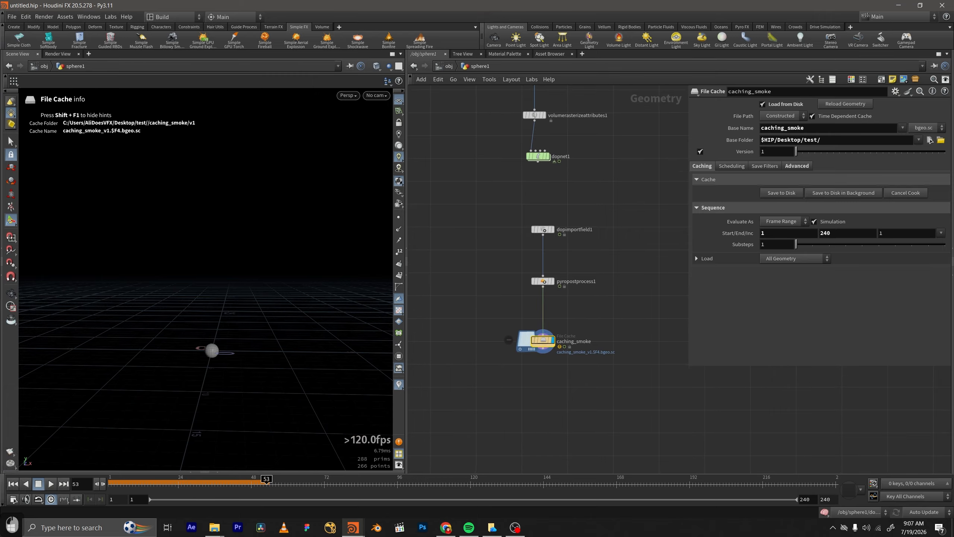
Switch to File Explorer and delete the old caching_smoke cache files.
key("super+2")
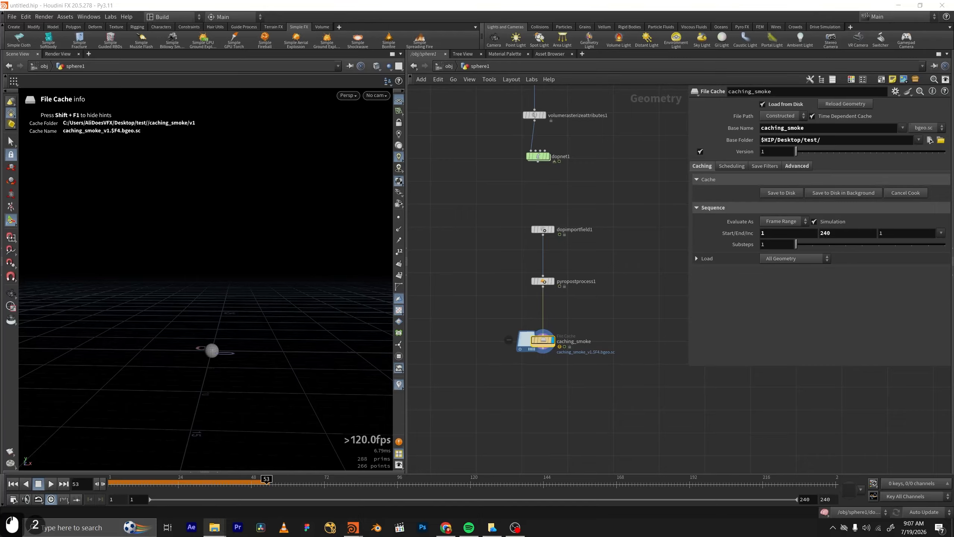
key("Delete")
Save the scene, start caching caching_smoke to disk in the background, and dismiss the console window.
middle_click_drag(635, 309, 629, 259)
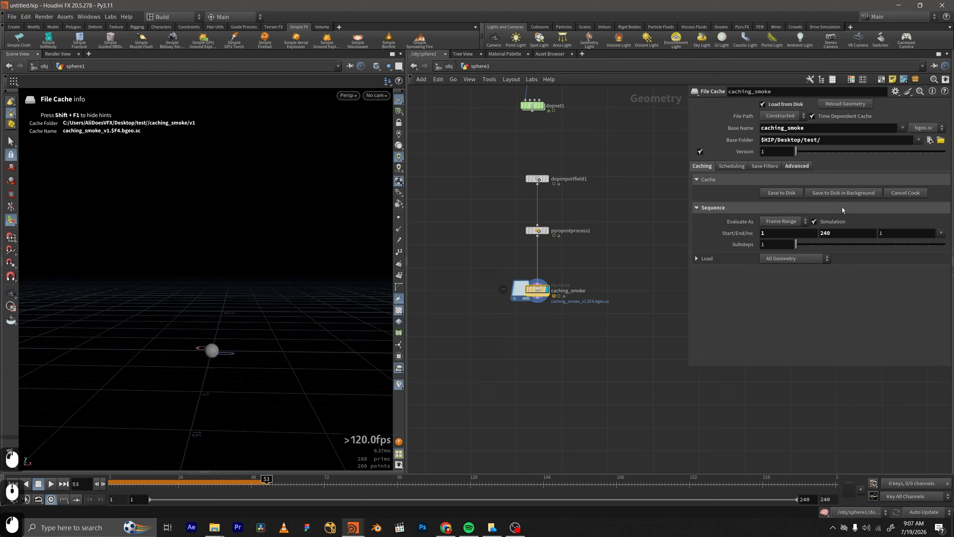
left_click(843, 193)
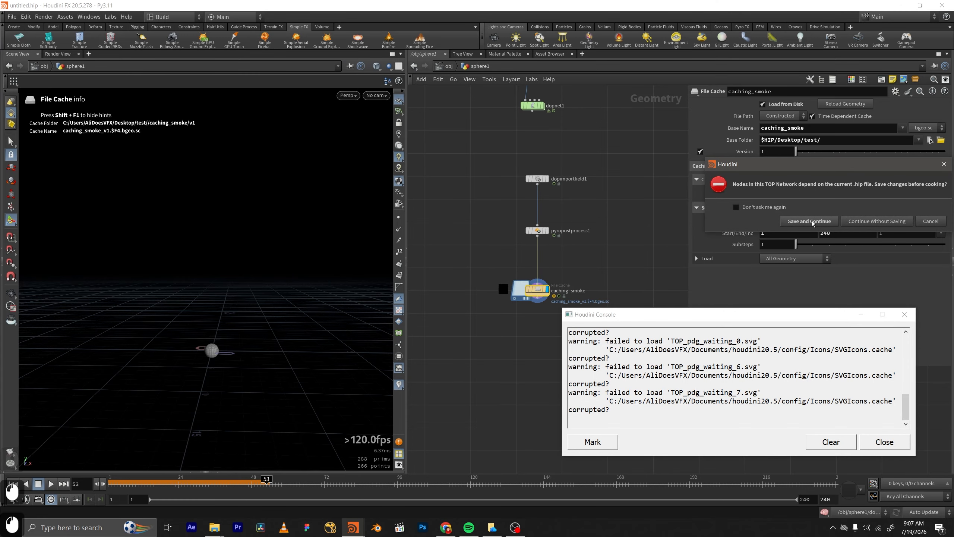
left_click(809, 221)
left_click(902, 316)
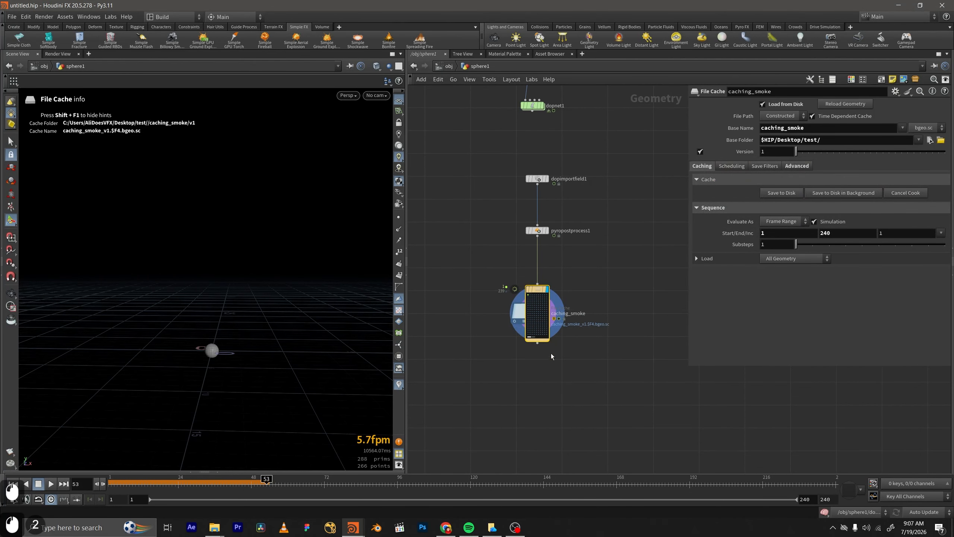
middle_click_drag(555, 356, 531, 333)
scroll(544, 332, "up", 2)
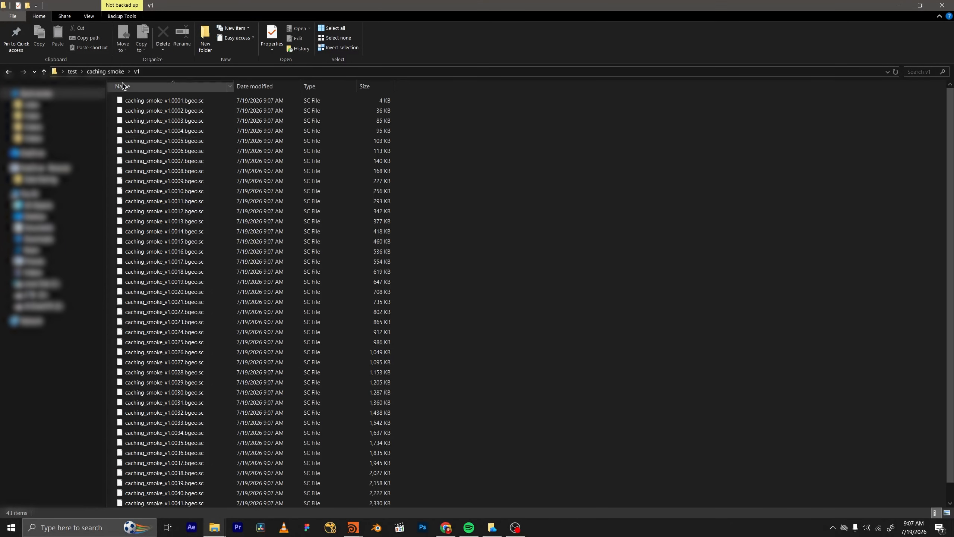
Switch to File Explorer, open the checkpoints folder inside test, and examine the saved .sim checkpoint files.
left_click(105, 72)
left_click(72, 71)
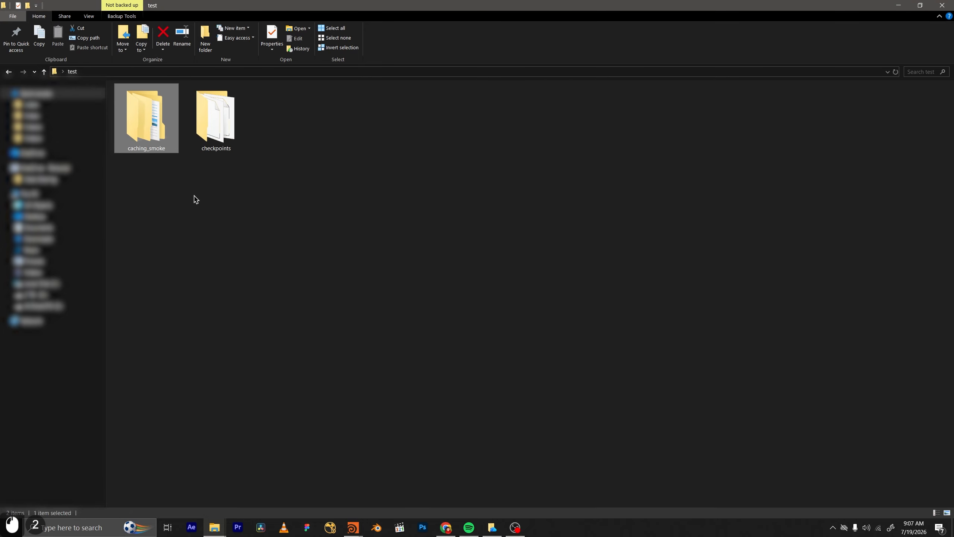
double_click(215, 146)
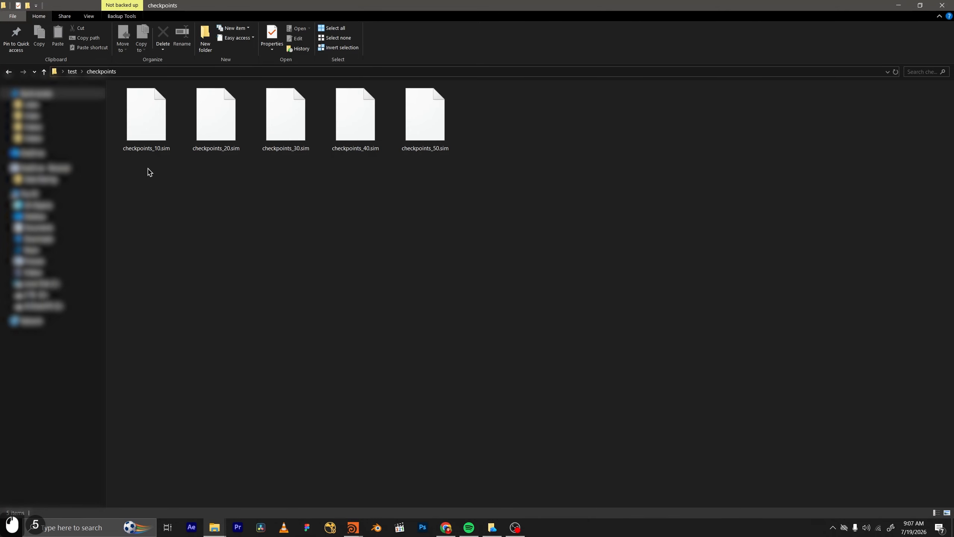
left_click(207, 152)
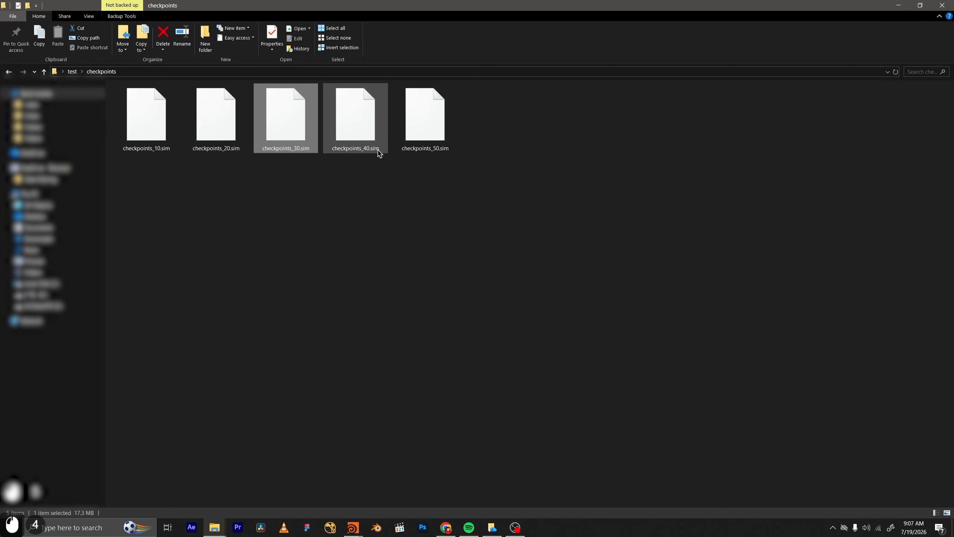
left_click(424, 149)
left_click(448, 202)
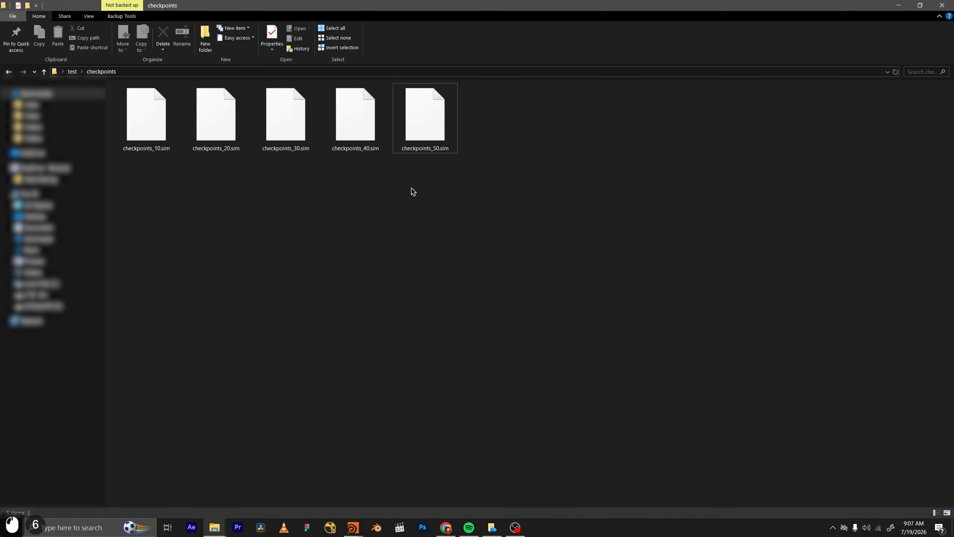
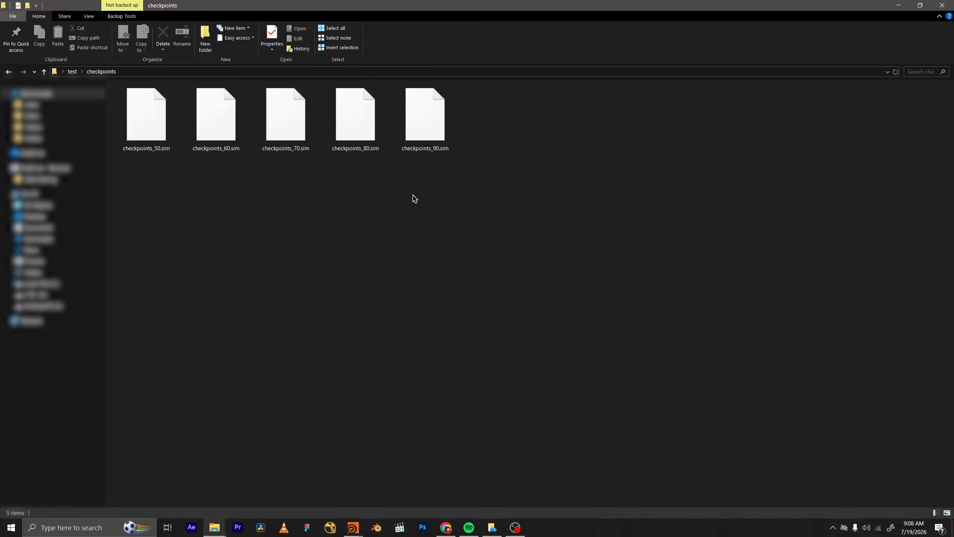
Switch to the untitled Houdini scene, cancel the background caching of caching_smoke, and move the timeline to frame 118.
left_click(354, 526)
left_click(392, 468)
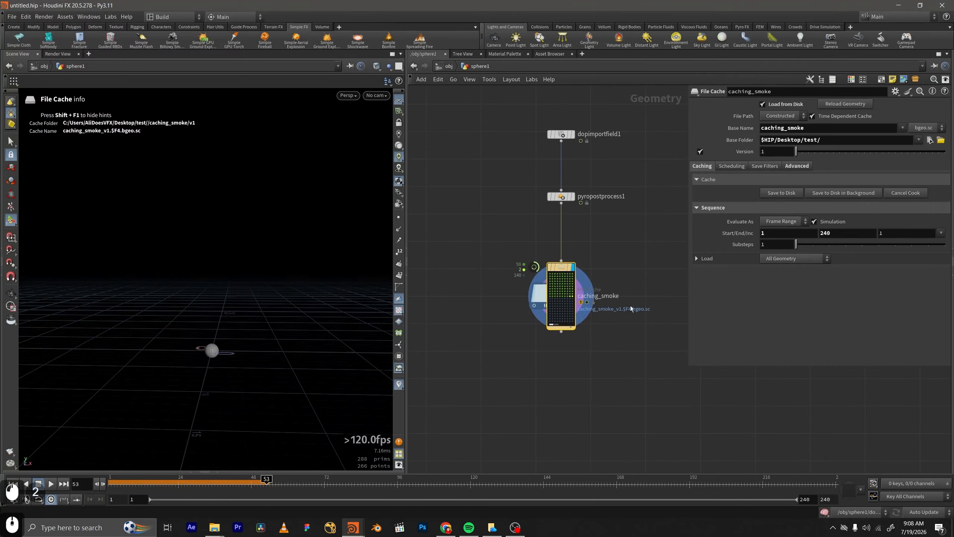
scroll(529, 290, "up", 2)
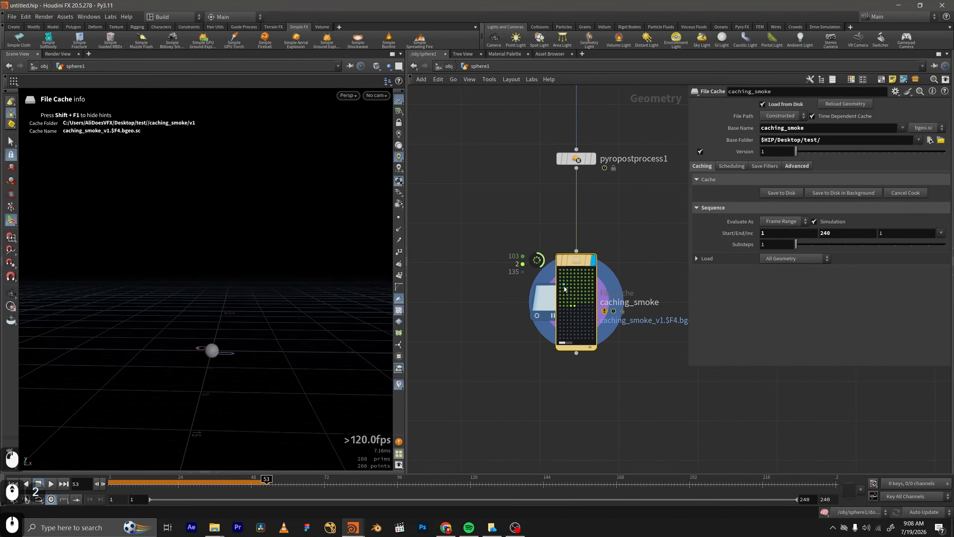
scroll(565, 289, "down", 3)
scroll(590, 268, "up", 3)
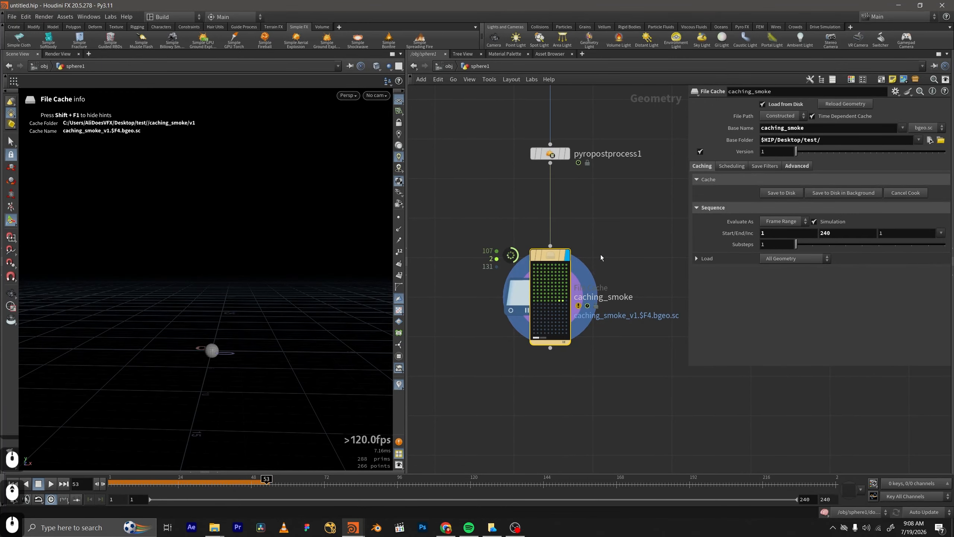
scroll(588, 270, "up", 1)
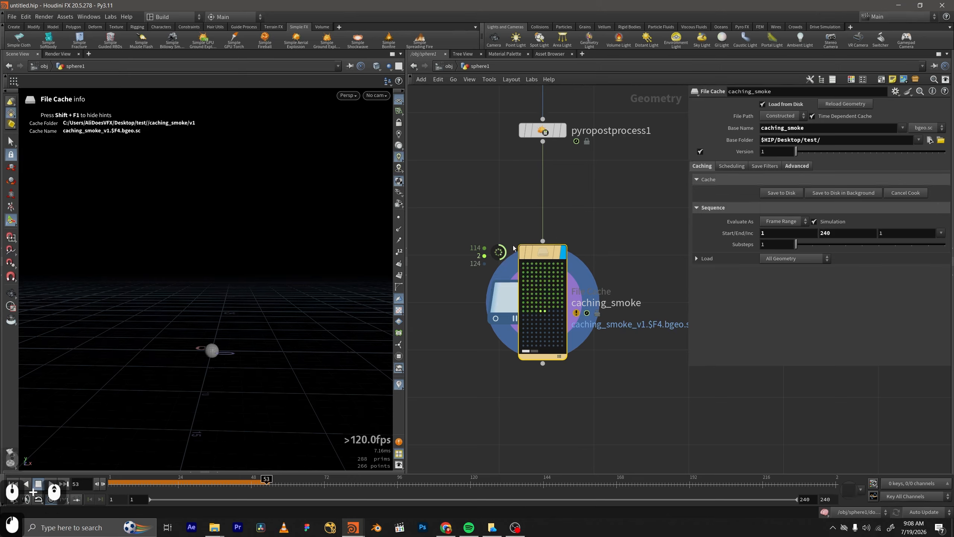
left_click(921, 193)
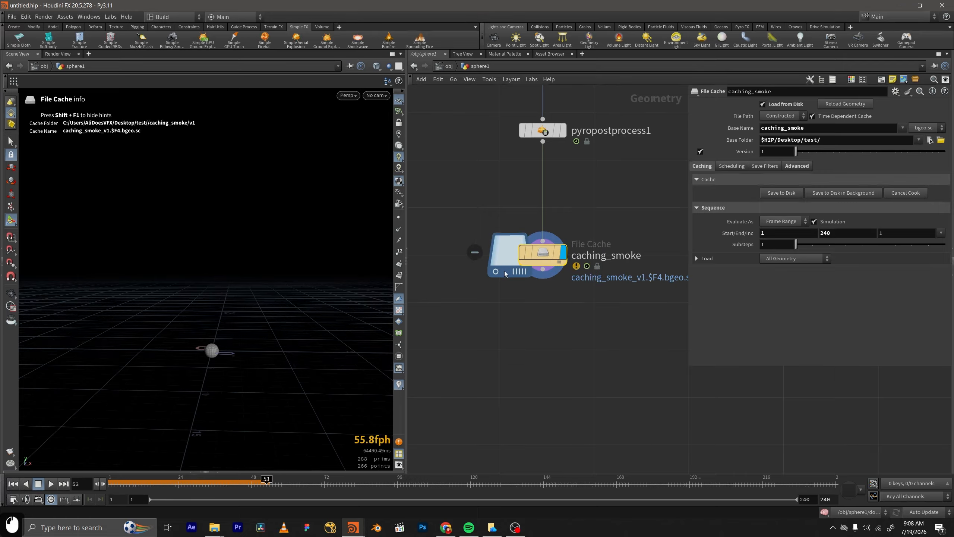
left_click_drag(263, 484, 465, 487)
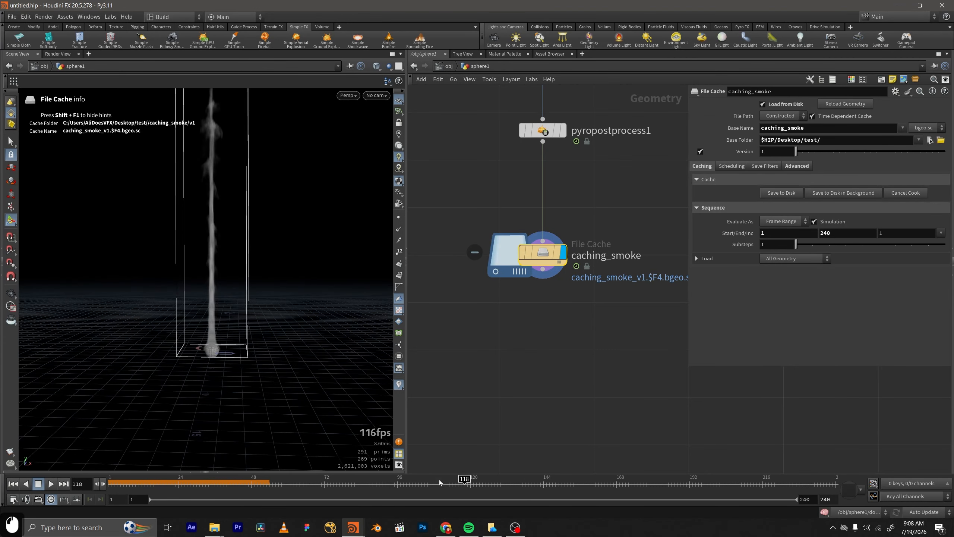
Switch to File Explorer and examine the latest checkpoint file, checkpoints_110.sim, in the checkpoints folder.
left_click(215, 527)
left_click(256, 488)
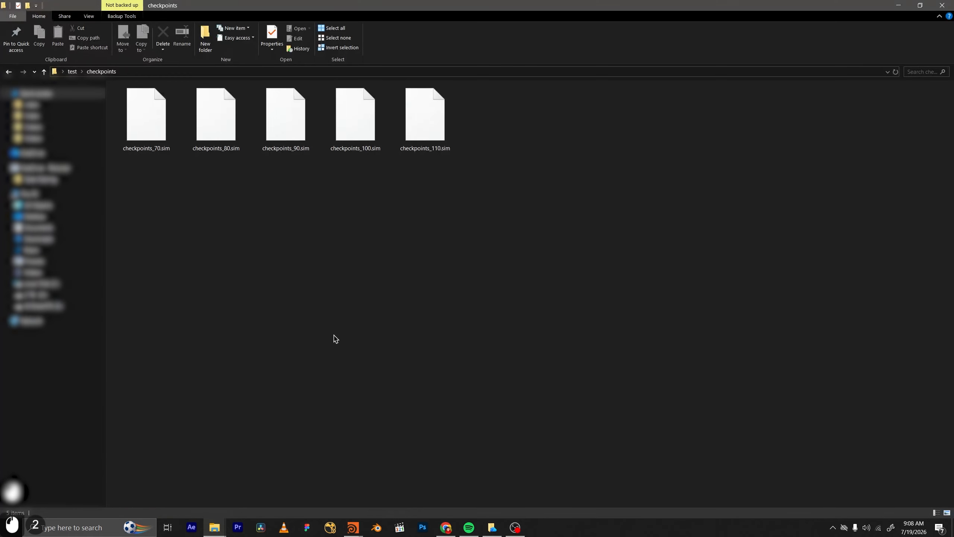
left_click(439, 132)
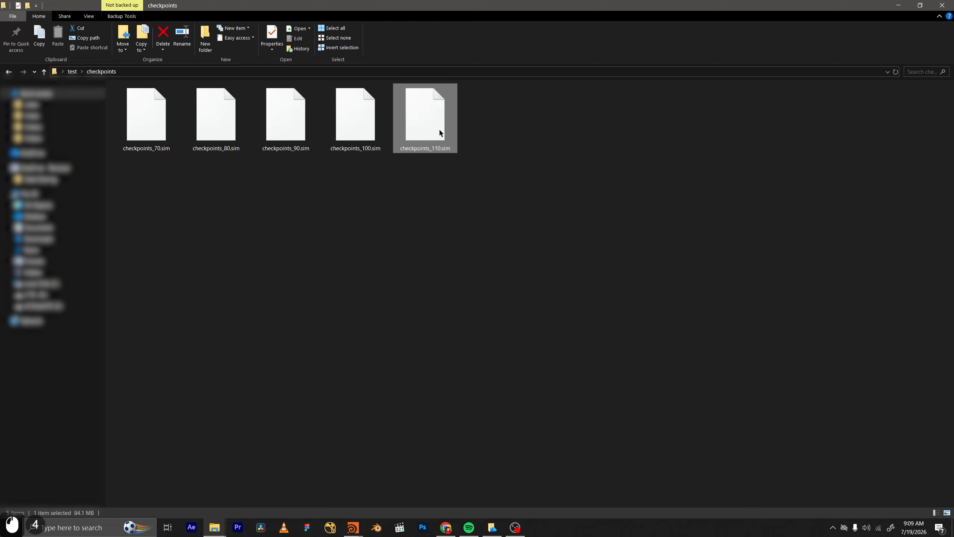
left_click(439, 174)
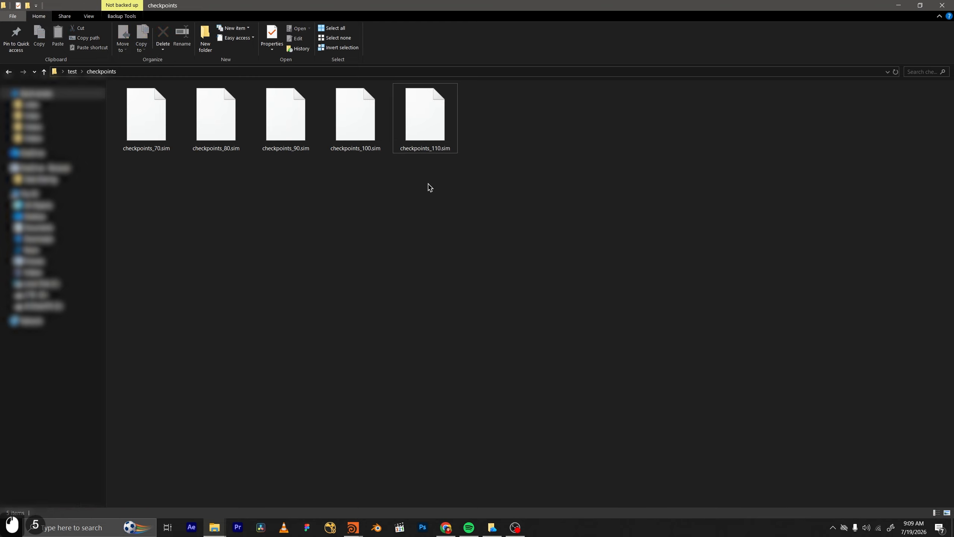
Open the v1 folder inside test/caching_smoke and delete the cache files for frames 0111 to 0118.
left_click(72, 72)
left_click(152, 126)
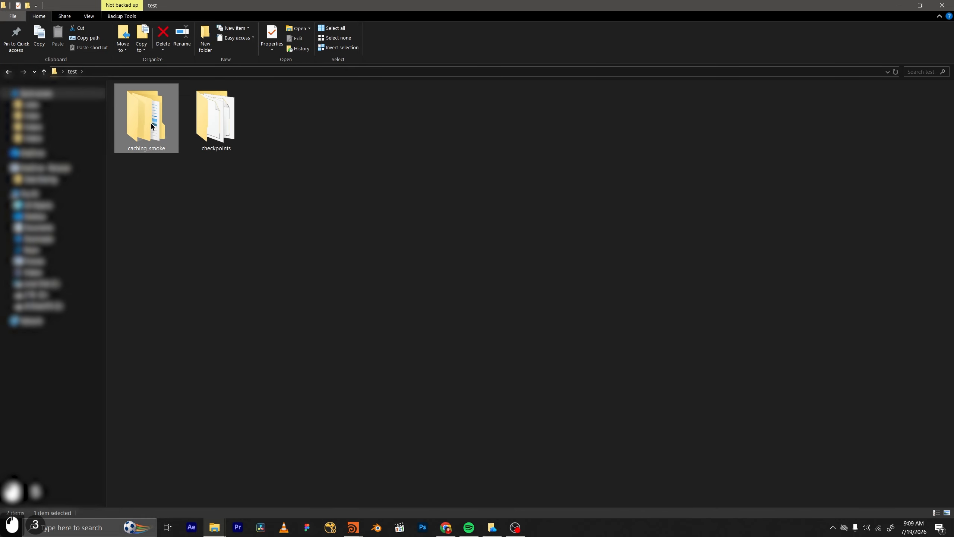
double_click(151, 126)
double_click(151, 123)
scroll(255, 361, "down", 5)
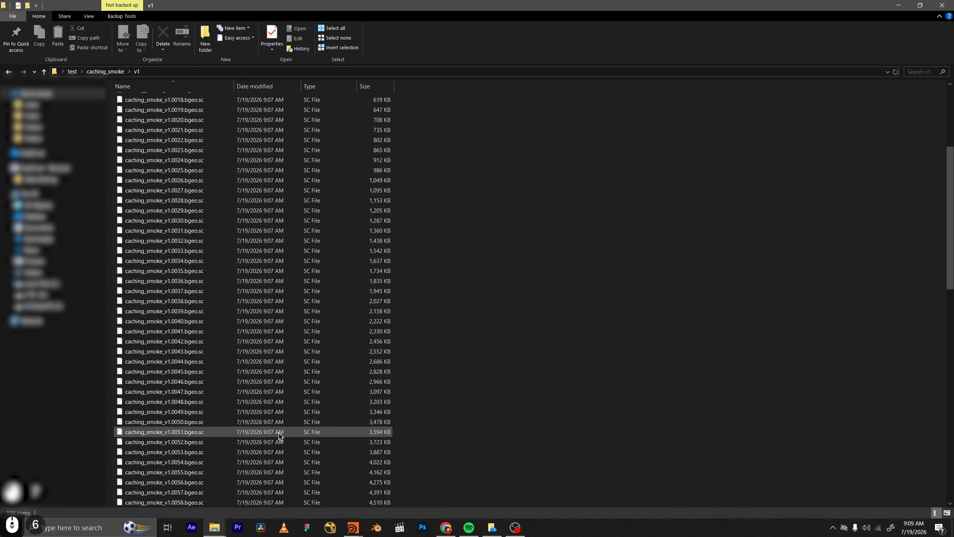
scroll(278, 436, "down", 20)
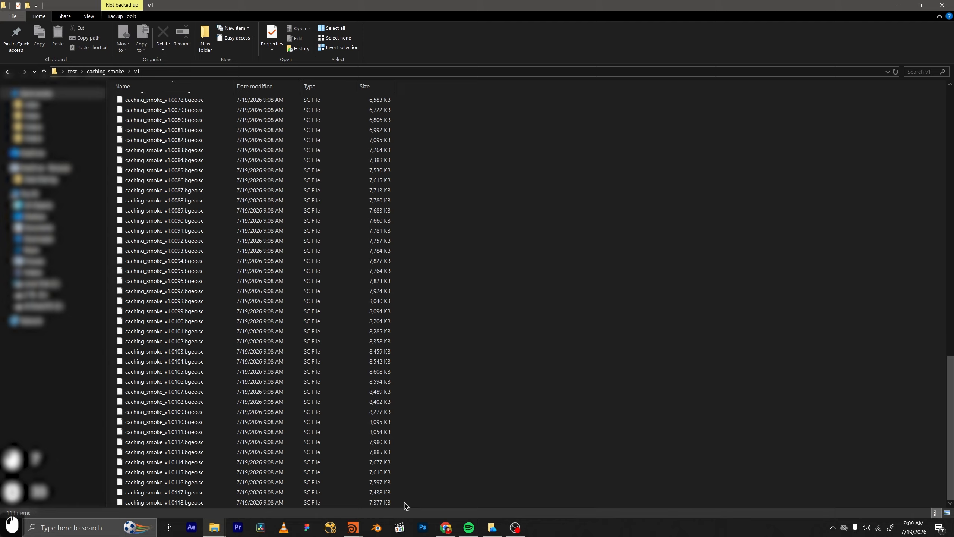
left_click_drag(405, 505, 179, 432)
key("Delete")
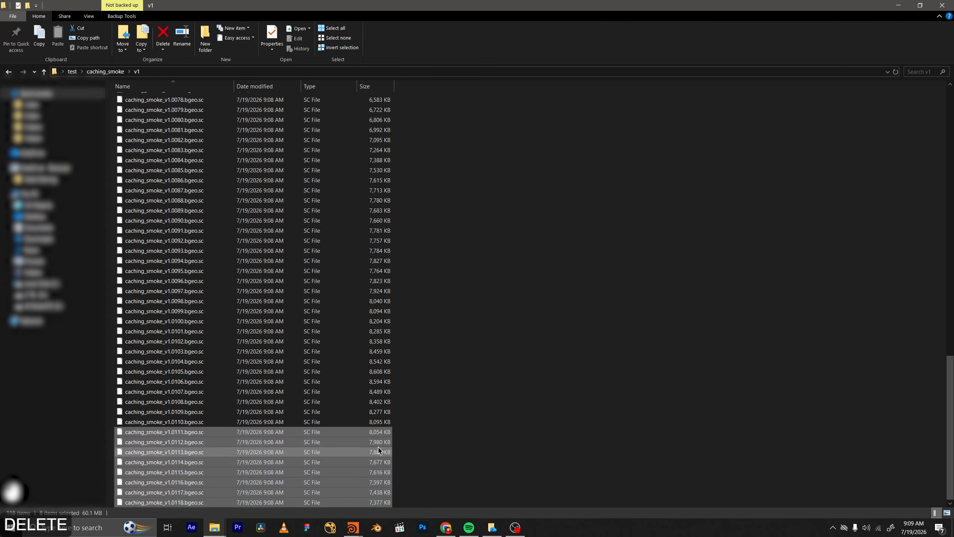
Return to Houdini, set the start frame of caching_smoke's frame range to 110, and move the timeline to frame 110.
left_click(900, 4)
left_click(792, 232)
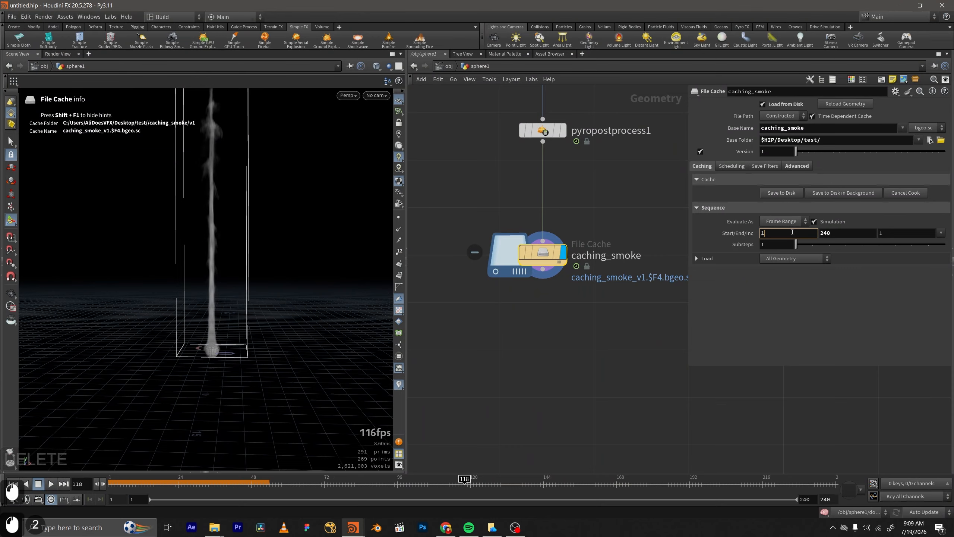
type("10")
key("KP_Enter")
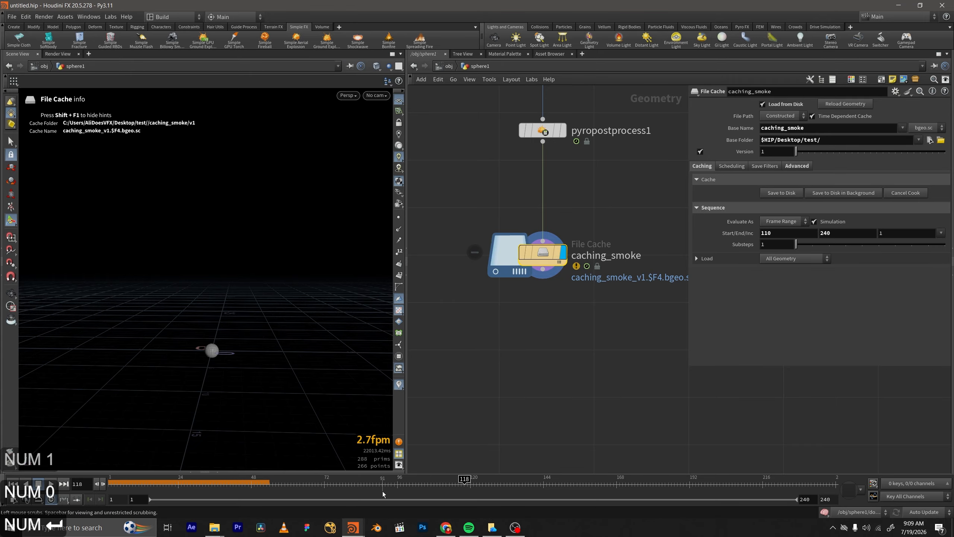
left_click_drag(383, 492, 442, 491)
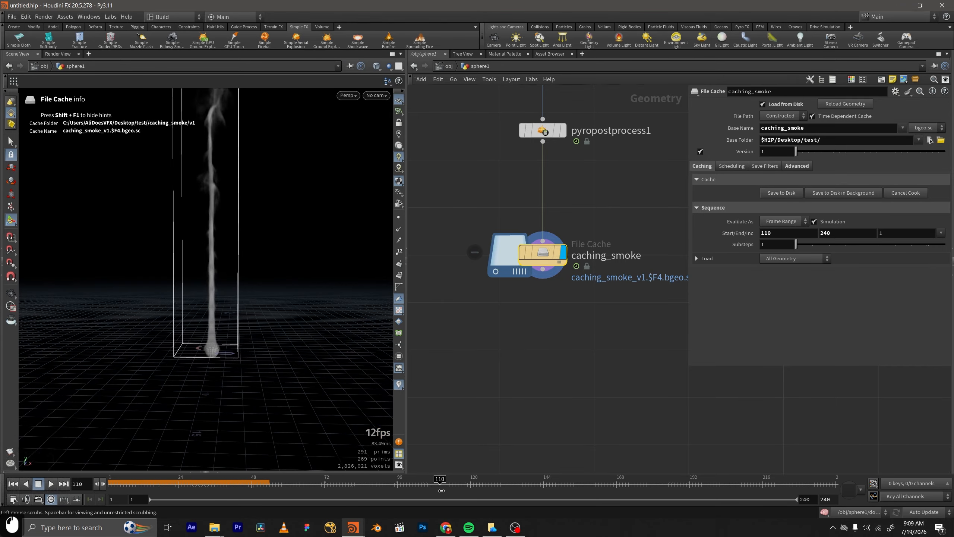
Start caching caching_smoke to disk in the background, saving the scene before cooking.
middle_click_drag(632, 318, 626, 363)
left_click_drag(623, 378, 499, 273)
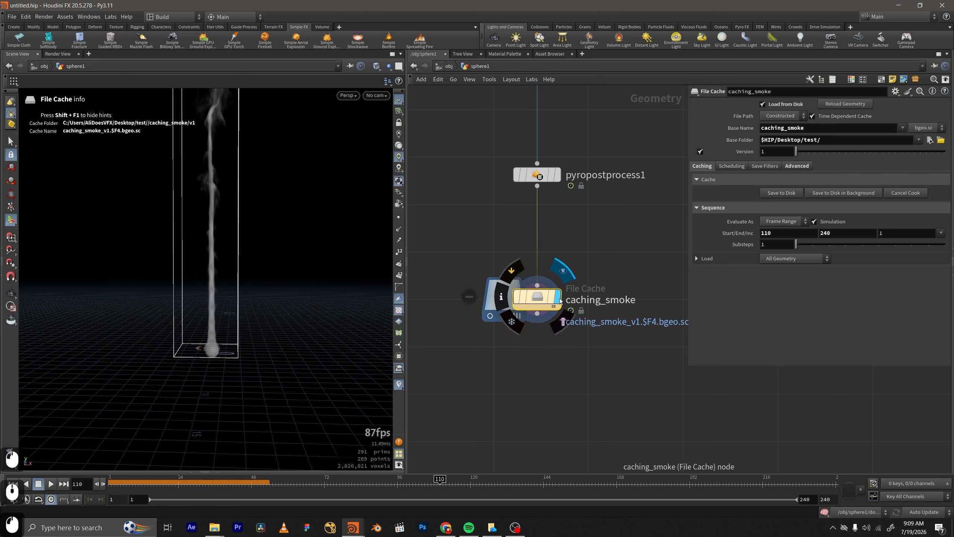
left_click(863, 193)
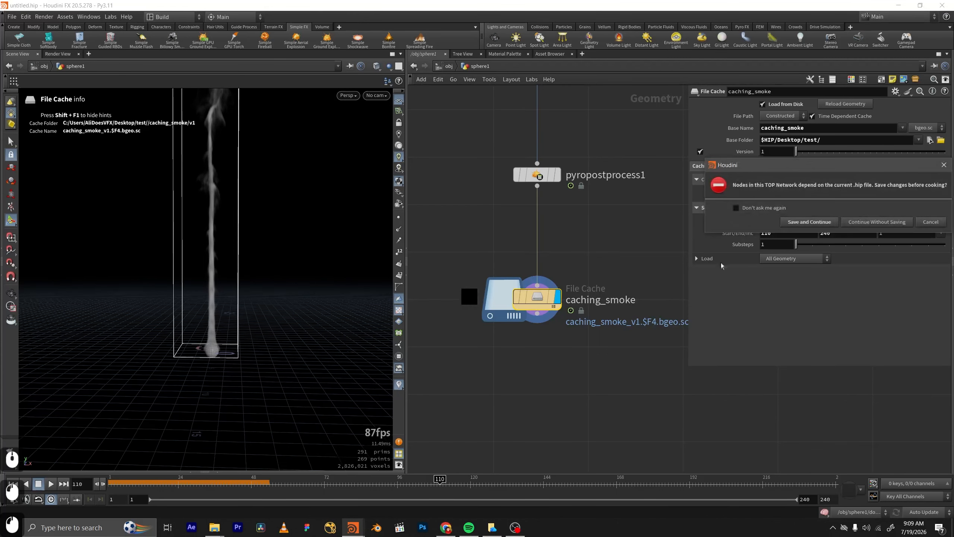
left_click(790, 222)
scroll(470, 272, "up", 5)
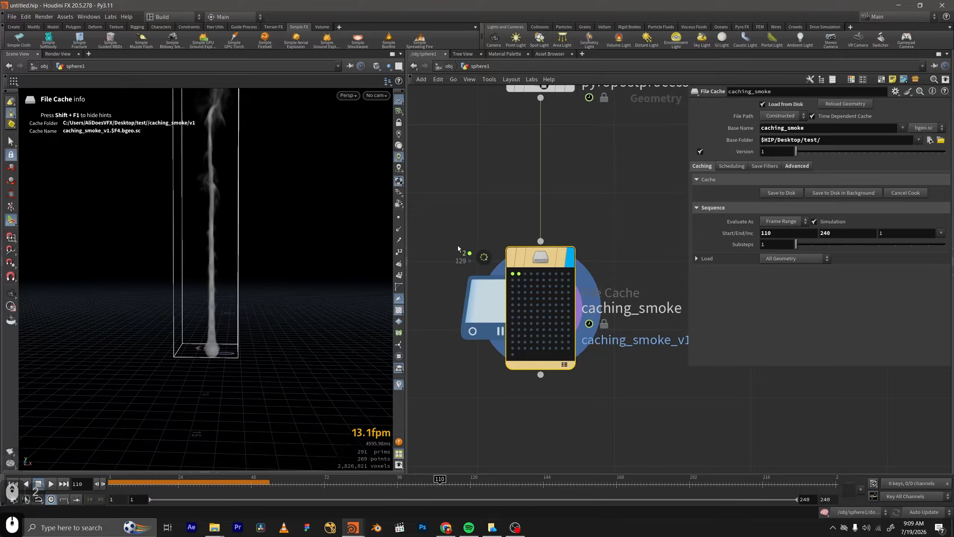
scroll(471, 262, "up", 1)
scroll(619, 275, "down", 2)
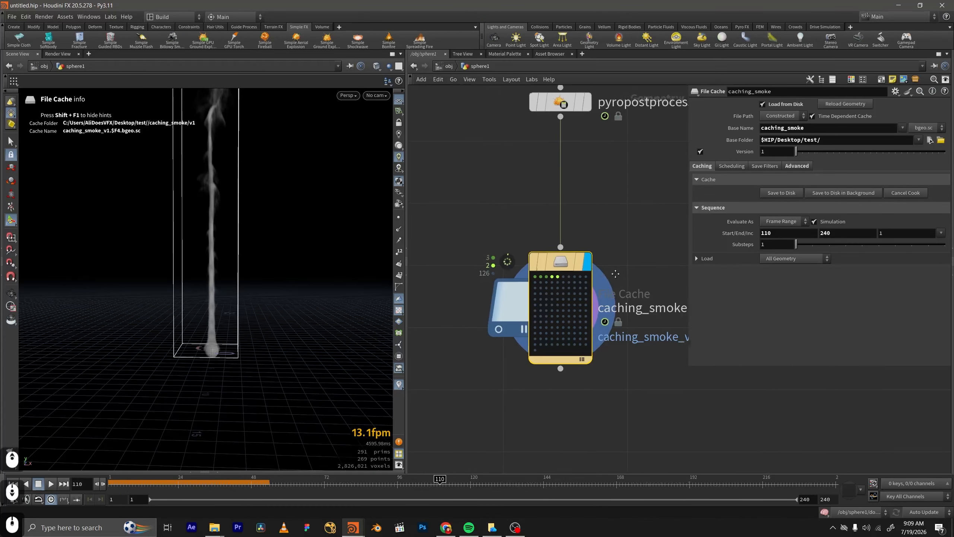
Switch to File Explorer, examine the newly written caching_smoke files in the v1 folder, and close that window.
left_click(221, 527)
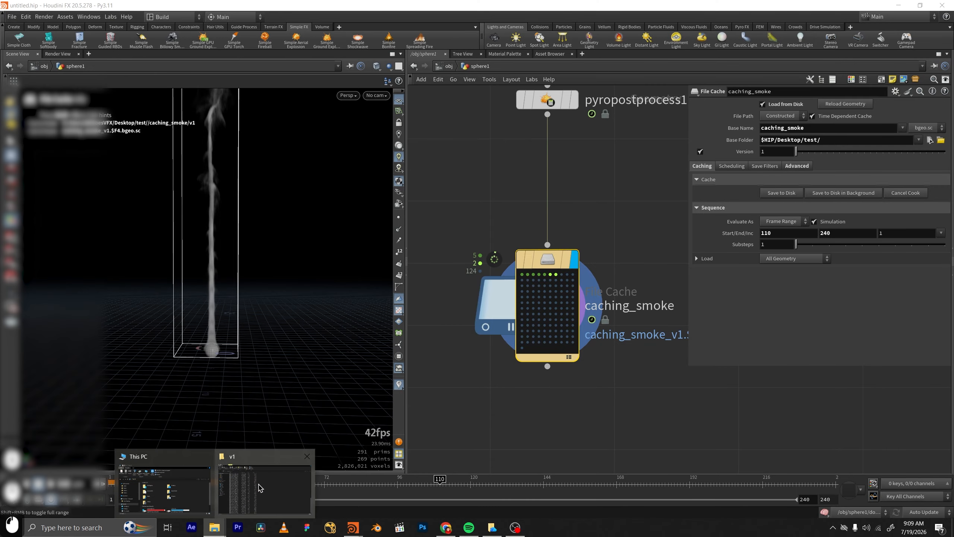
left_click(260, 486)
scroll(354, 375, "down", 8)
scroll(243, 425, "down", 10)
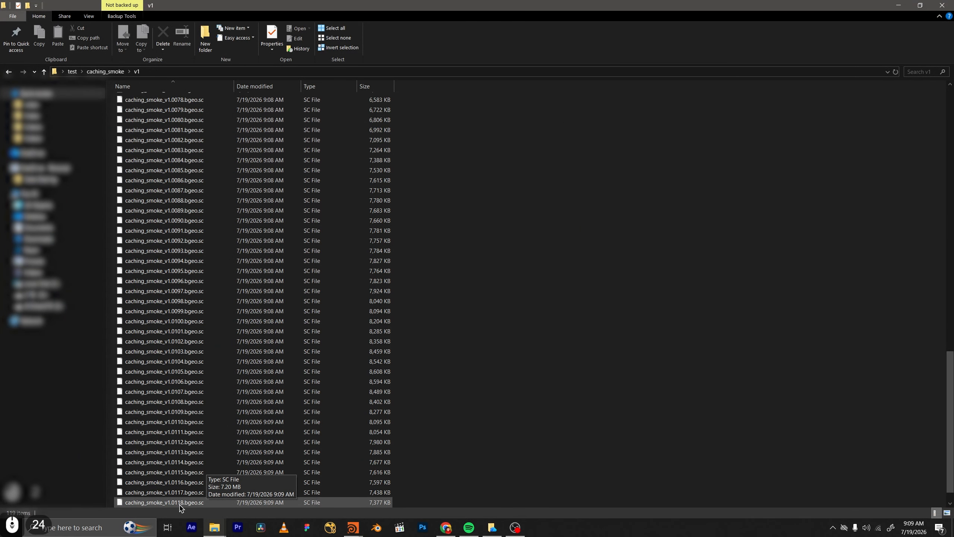
scroll(180, 509, "down", 7)
scroll(195, 499, "down", 12)
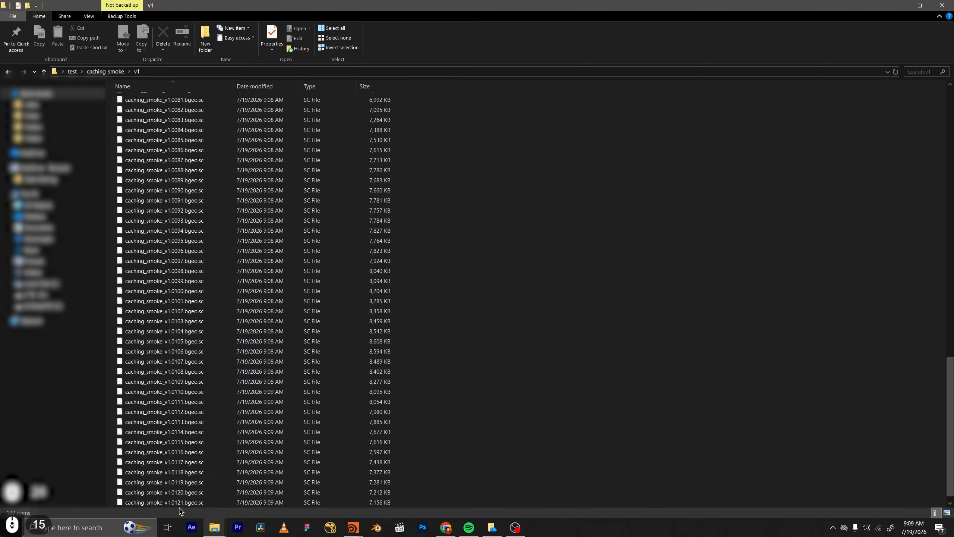
scroll(245, 484, "down", 5)
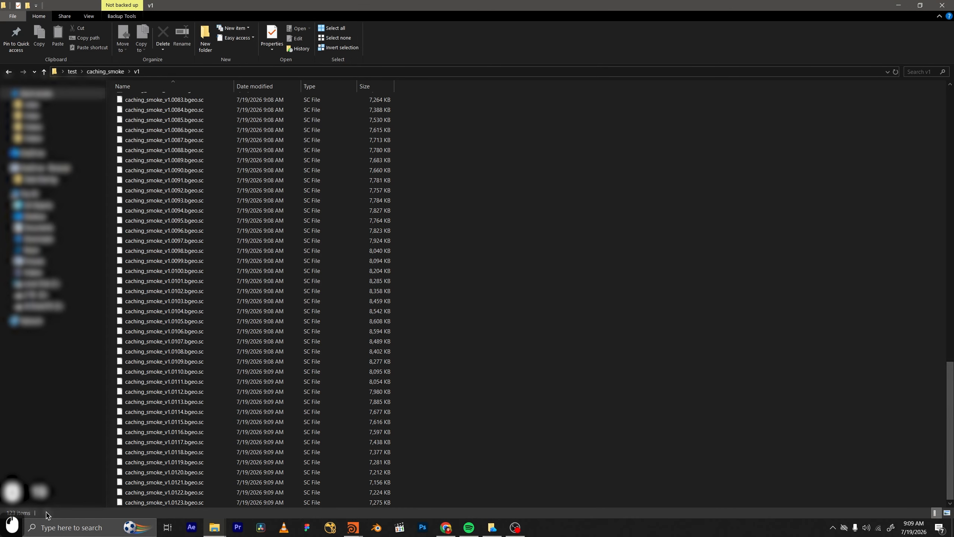
scroll(11, 514, "down", 3)
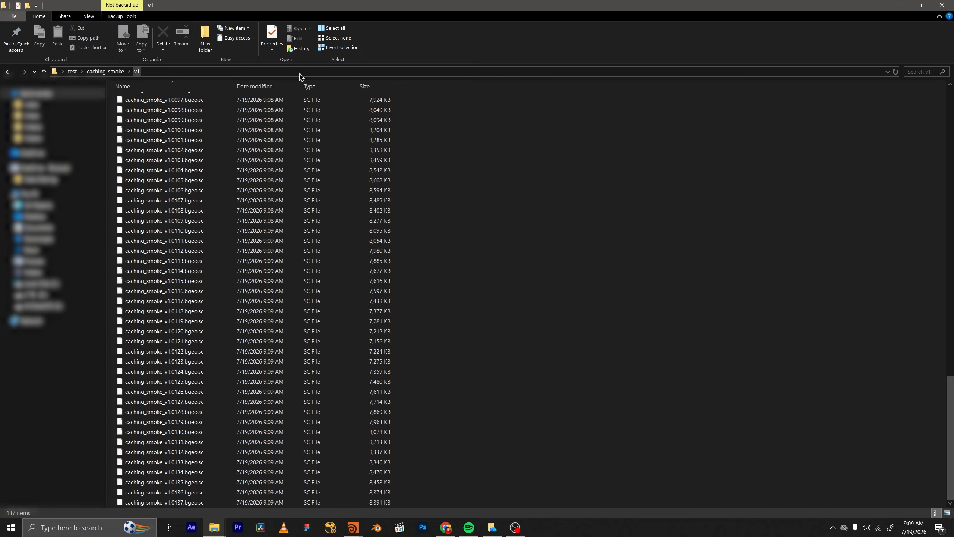
left_click(942, 5)
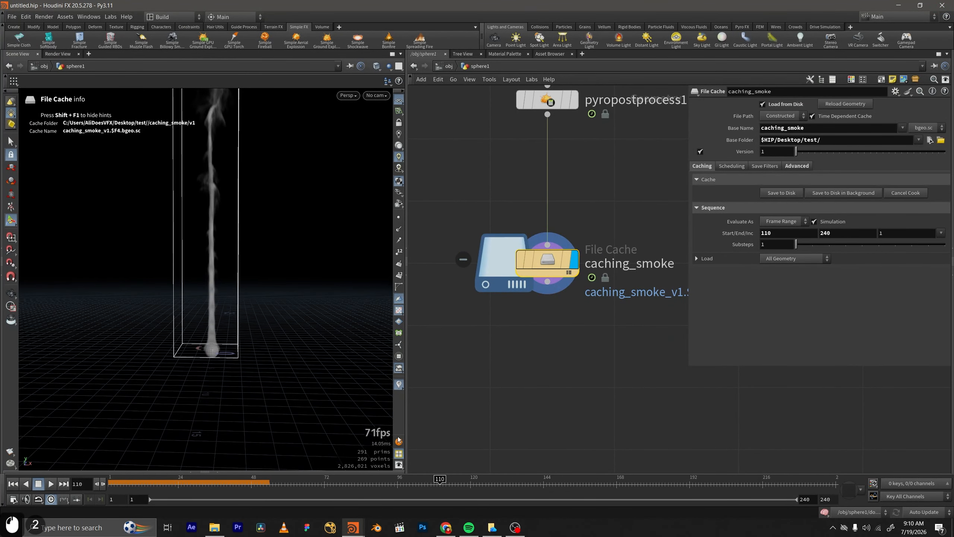
scroll(509, 345, "down", 4)
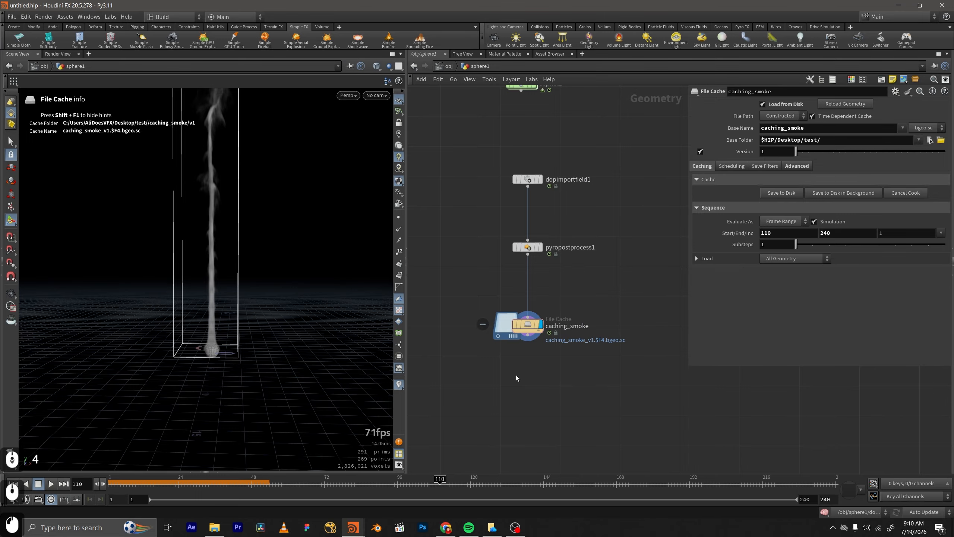
Switch to the Houdini window with the tire_burning scene file.hip and locate the pyrosolver2 node in the tire_fire network.
mouse_move(352, 528)
left_click(314, 454)
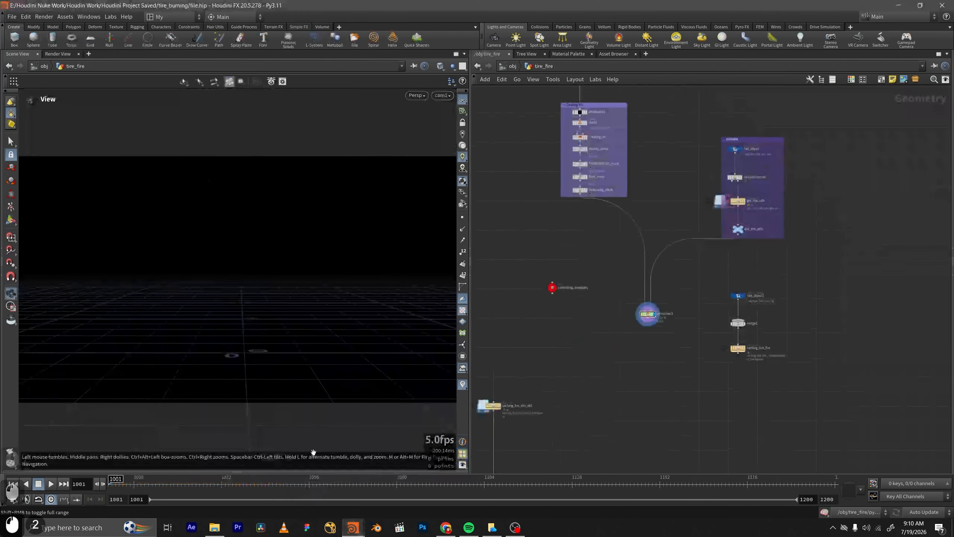
scroll(706, 338, "up", 2)
middle_click_drag(679, 297, 668, 241)
scroll(695, 348, "down", 3)
scroll(688, 365, "down", 3)
scroll(683, 369, "up", 2)
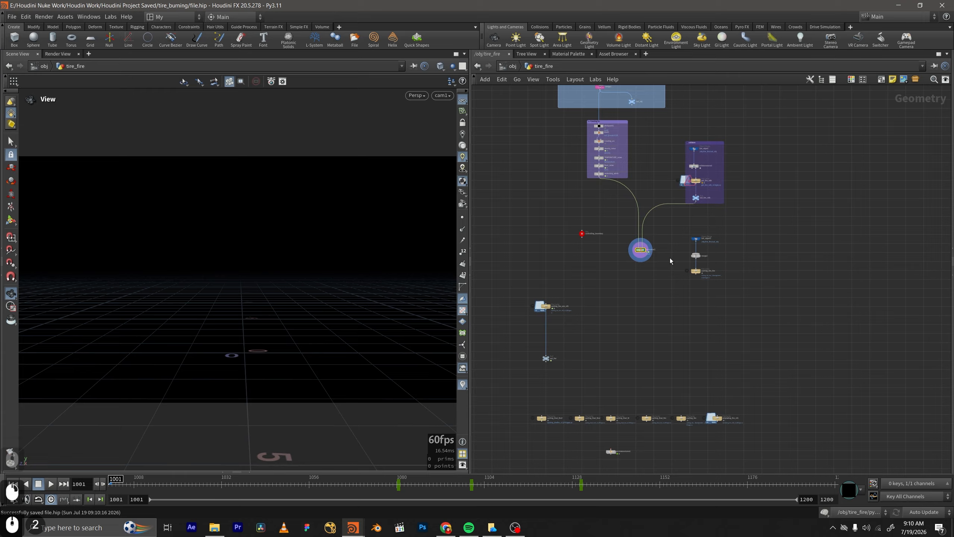
scroll(646, 260, "up", 4)
middle_click_drag(637, 268, 599, 345)
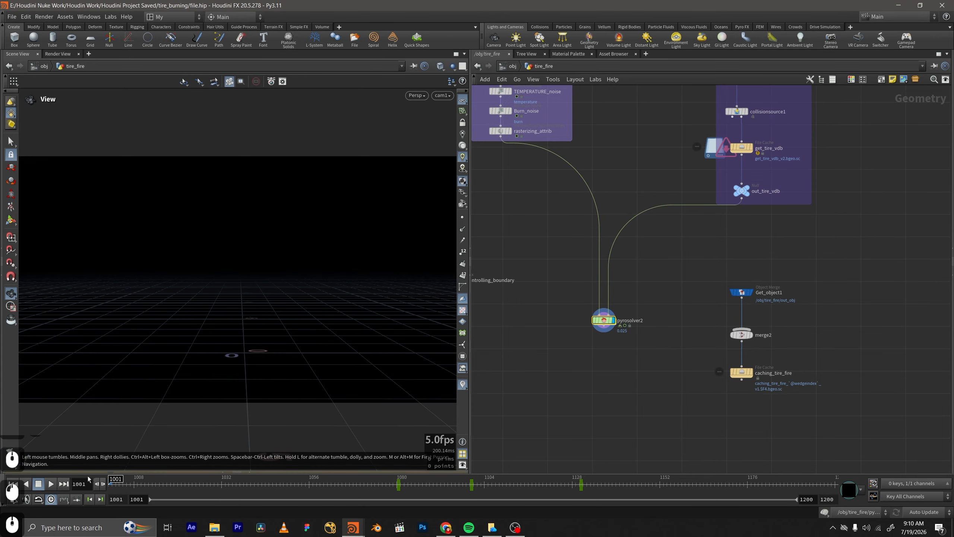
Display the parameters of pyrosolver2 and examine its Advanced settings alongside its input networks.
scroll(572, 327, "up", 2)
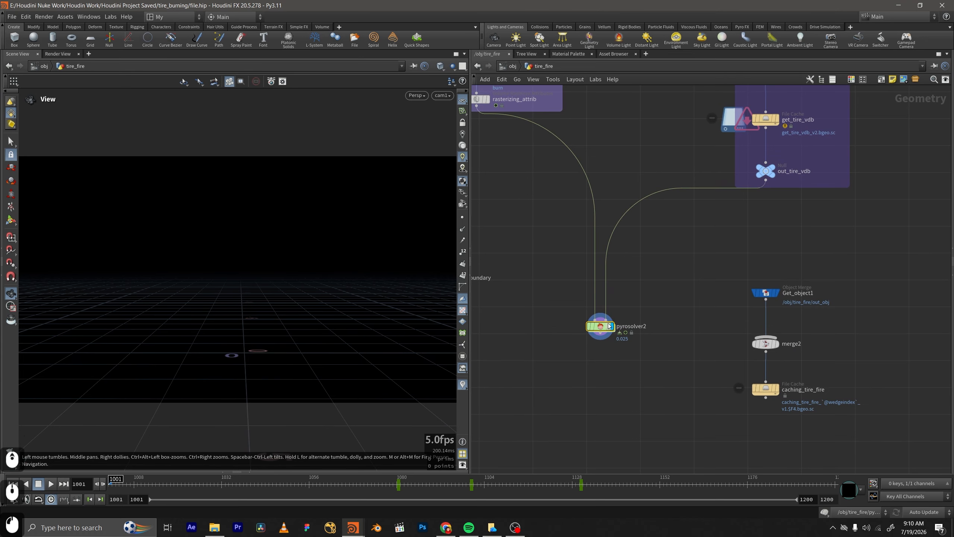
key("p")
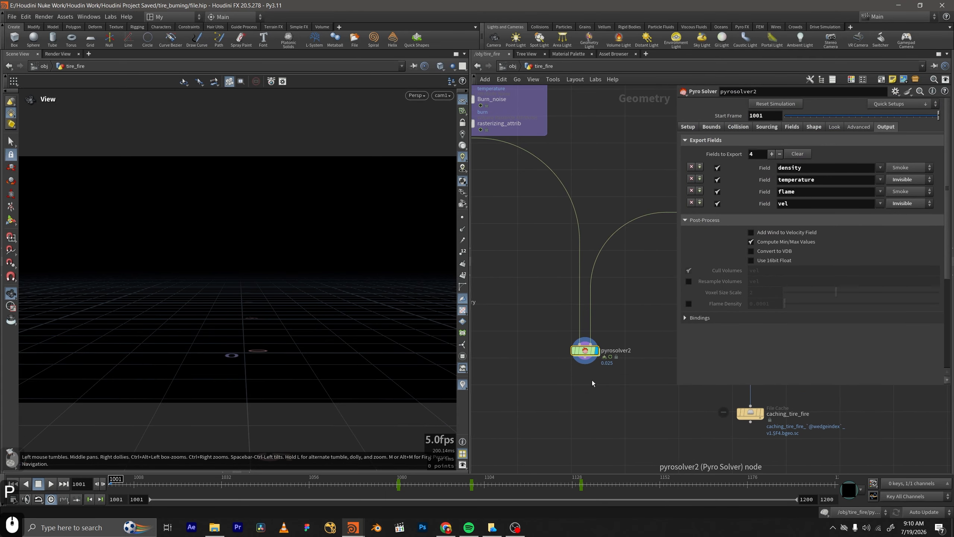
left_click(850, 126)
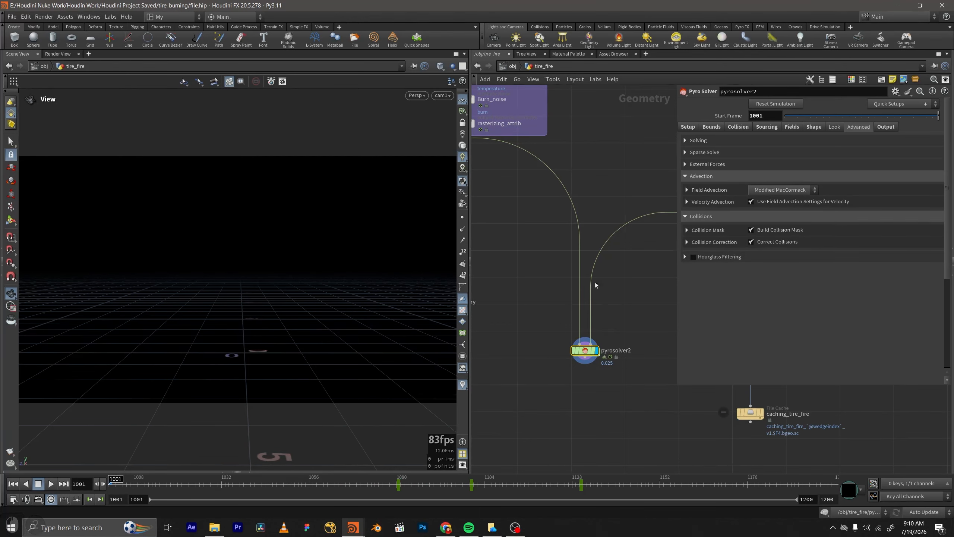
middle_click_drag(630, 337, 615, 332)
scroll(545, 365, "down", 5)
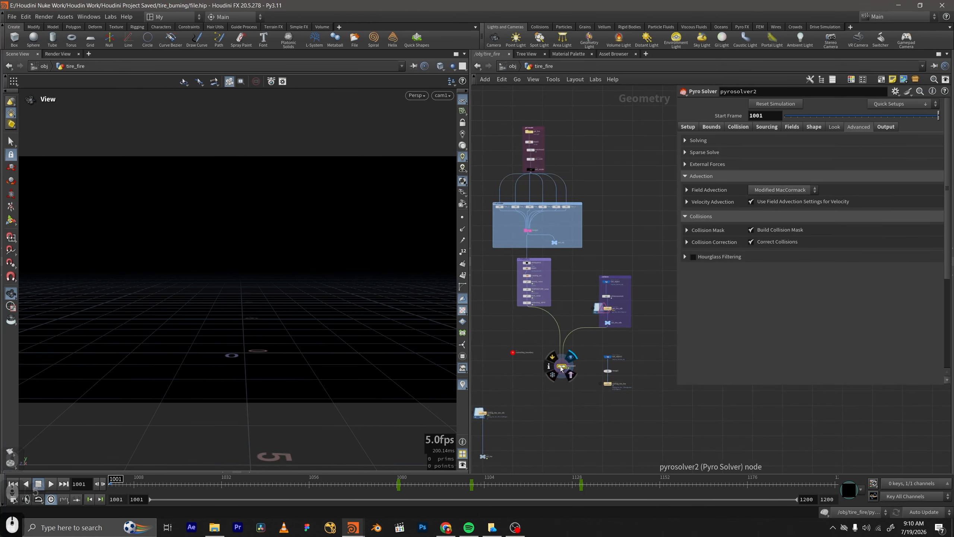
scroll(560, 364, "up", 3)
scroll(560, 365, "up", 2)
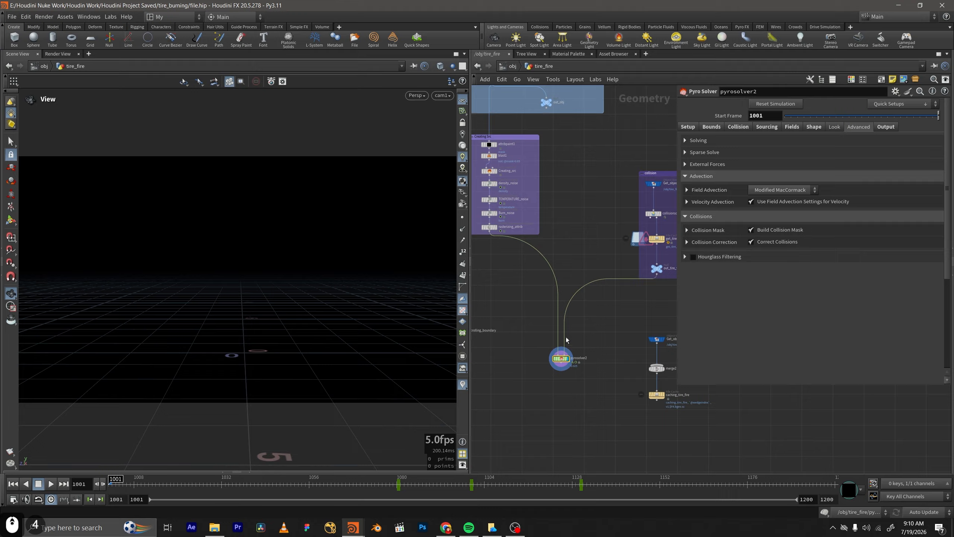
Allow editing of the contents of the pyrosolver2 node in the tire_fire network.
scroll(563, 361, "up", 1)
right_click(564, 359)
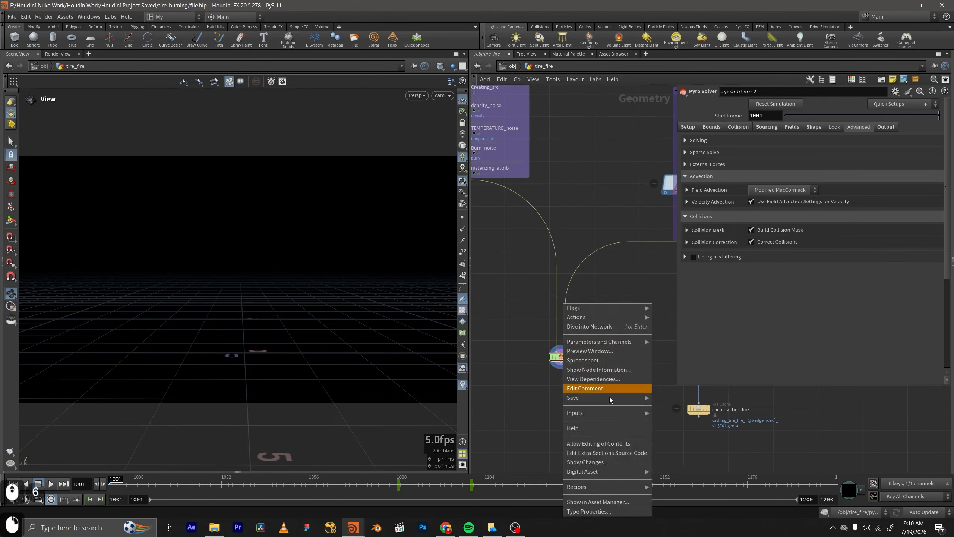
left_click(582, 444)
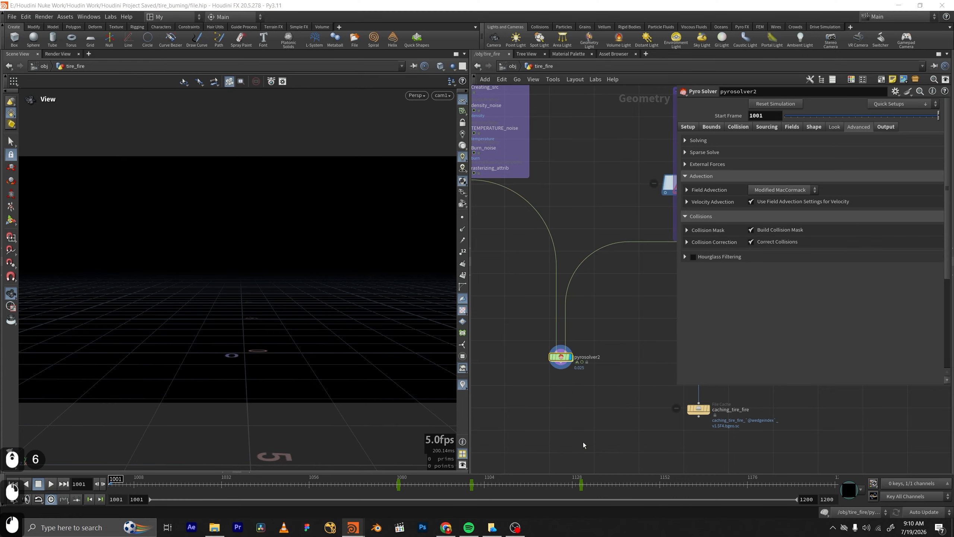
scroll(550, 381, "up", 3)
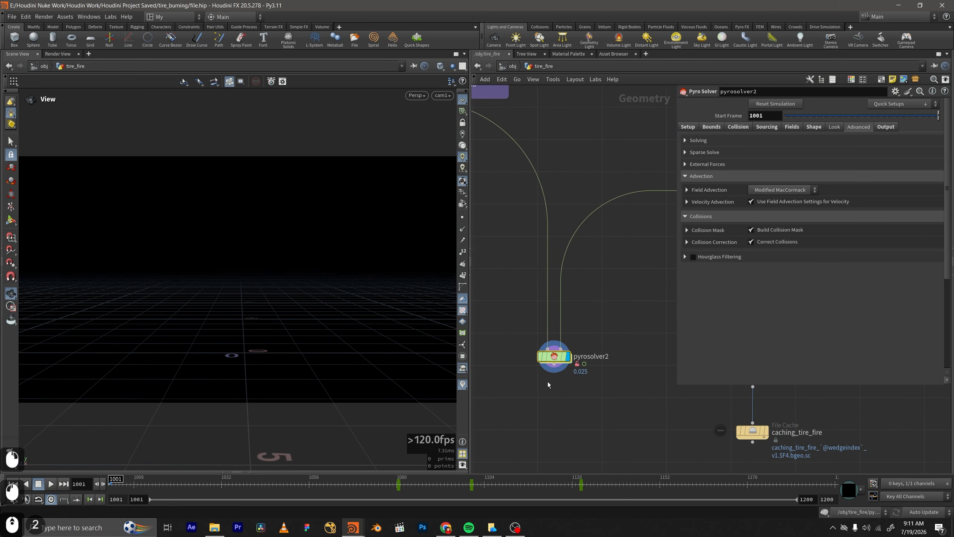
Go inside pyrosolver2 and locate the dopnet1 node above dopimportfield1.
double_click(556, 352)
scroll(558, 349, "up", 10)
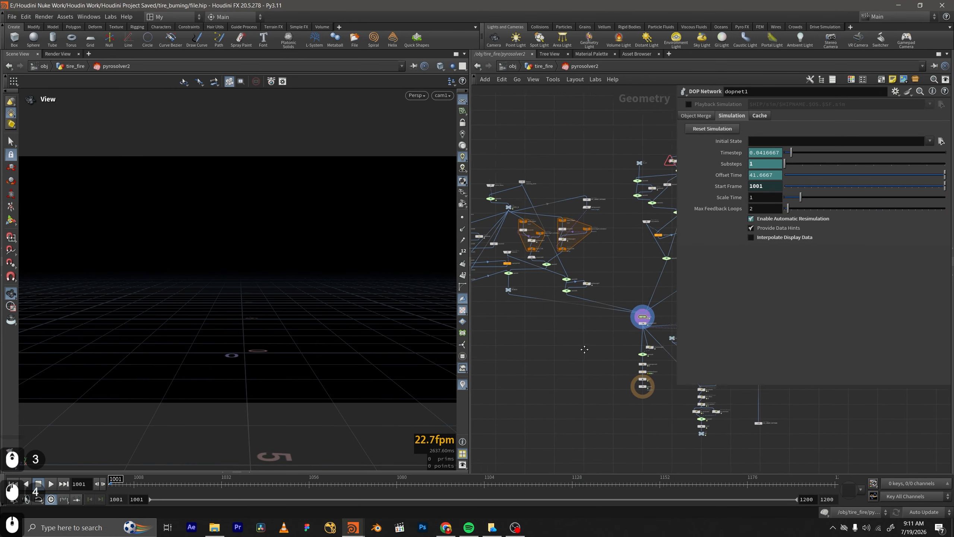
middle_click_drag(558, 338, 573, 339)
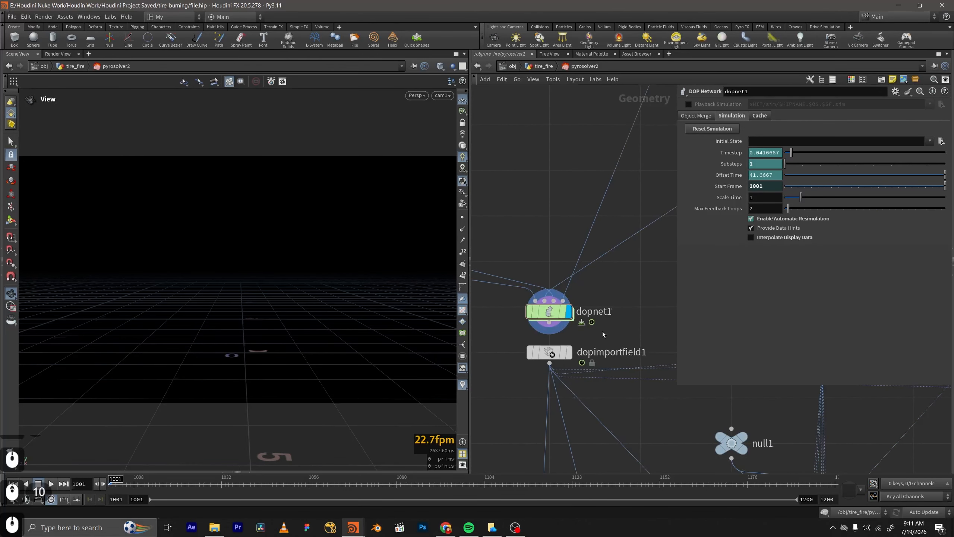
left_click_drag(602, 331, 478, 301)
scroll(601, 305, "down", 13)
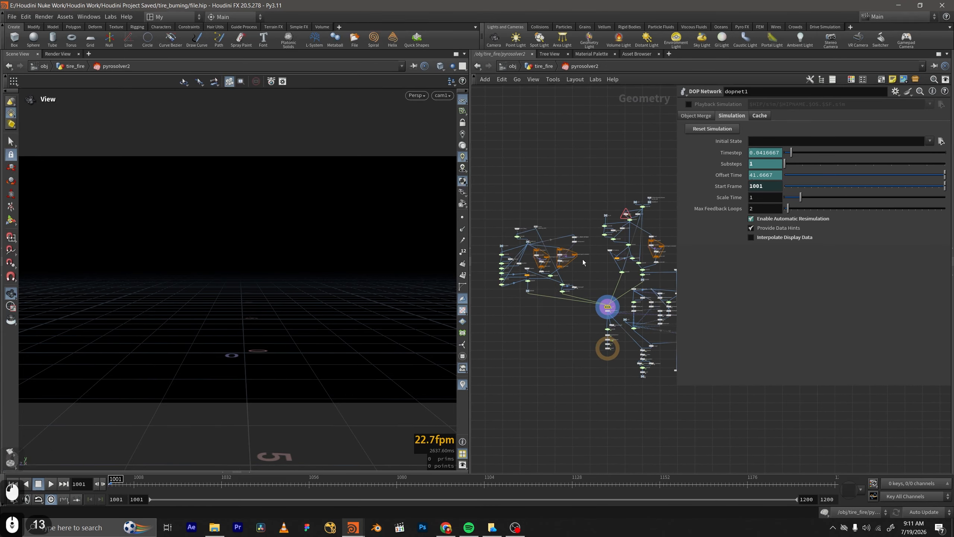
scroll(603, 314, "up", 9)
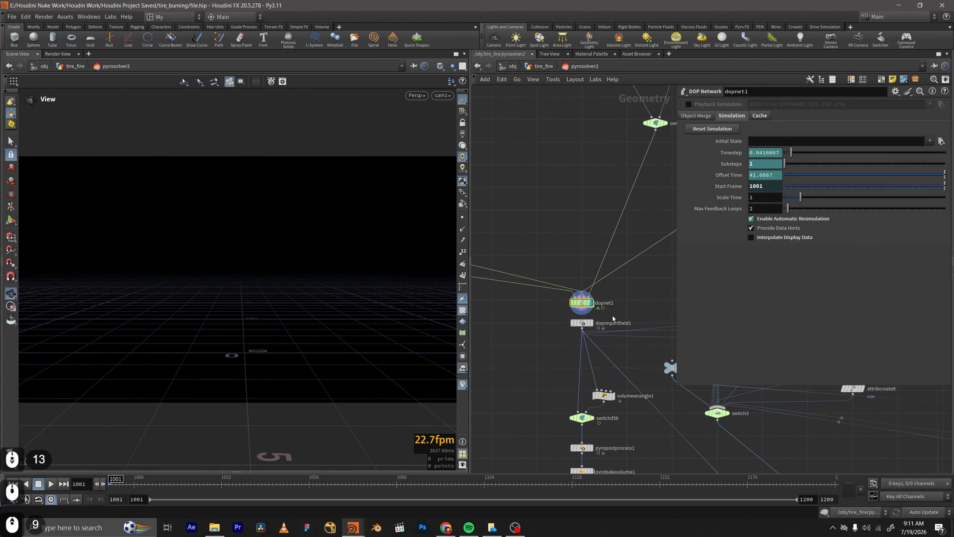
Look inside dopnet1 at the pyro_solver parameters, save the scene and return to the pyrosolver2 network.
double_click(583, 303)
scroll(624, 326, "up", 5)
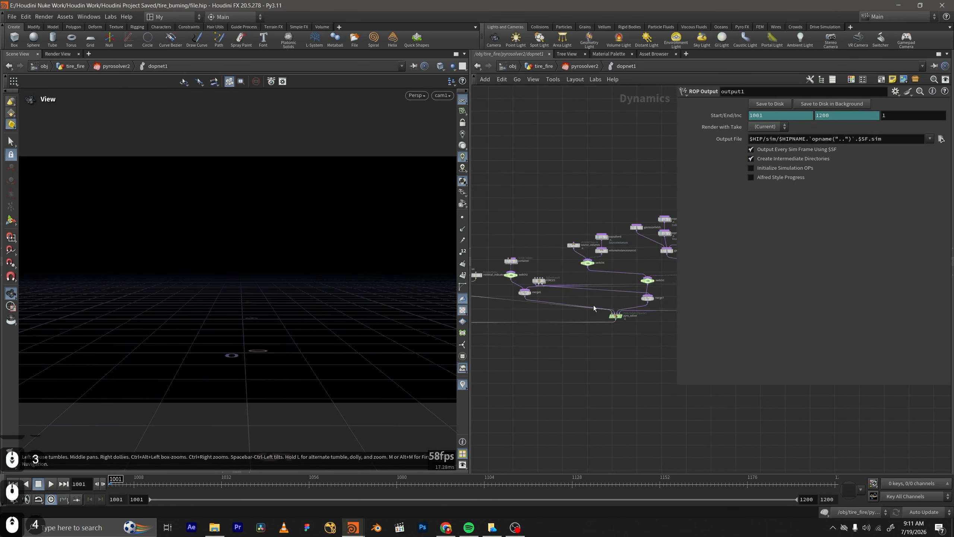
left_click_drag(559, 293, 621, 334)
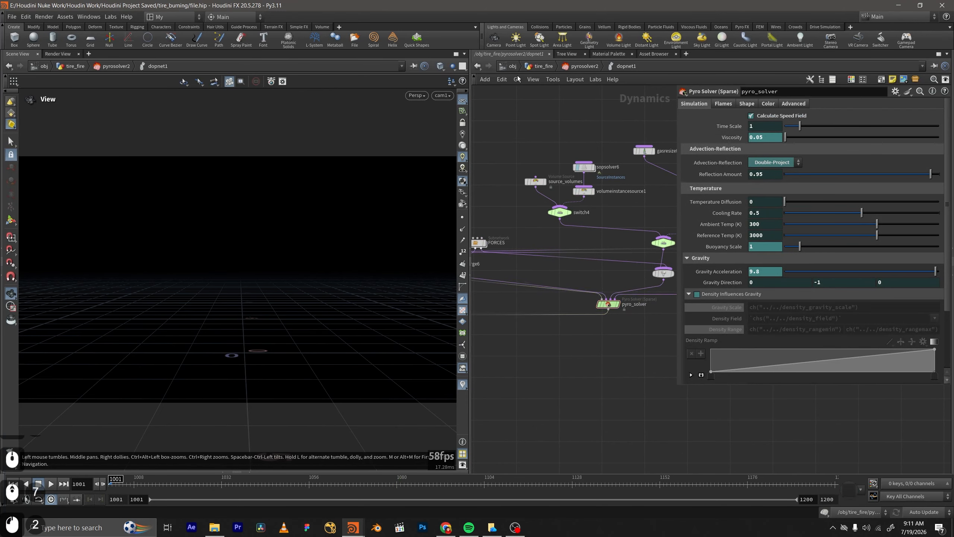
key("ctrl+s")
key("u")
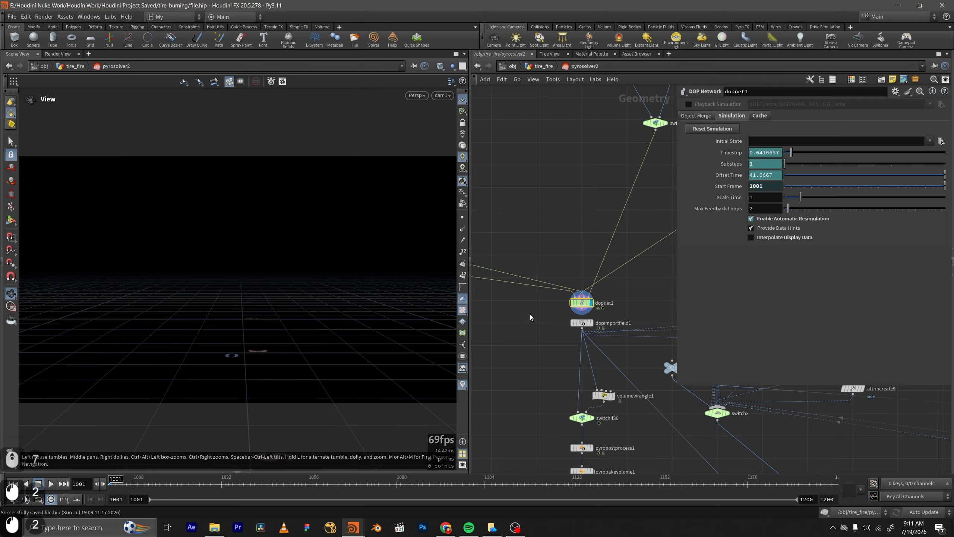
Enable Save Checkpoints in the cache settings of dopnet1.
left_click_drag(623, 300, 523, 328)
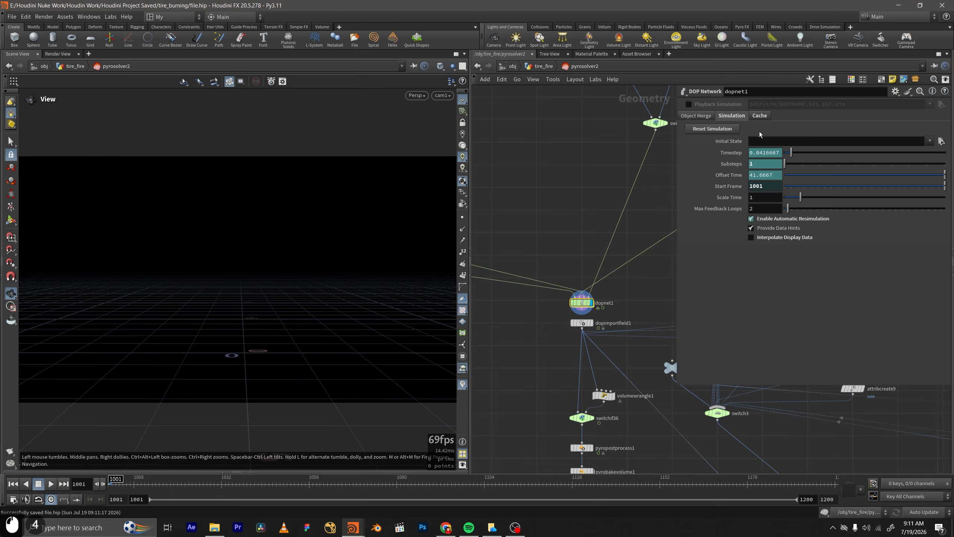
left_click(759, 116)
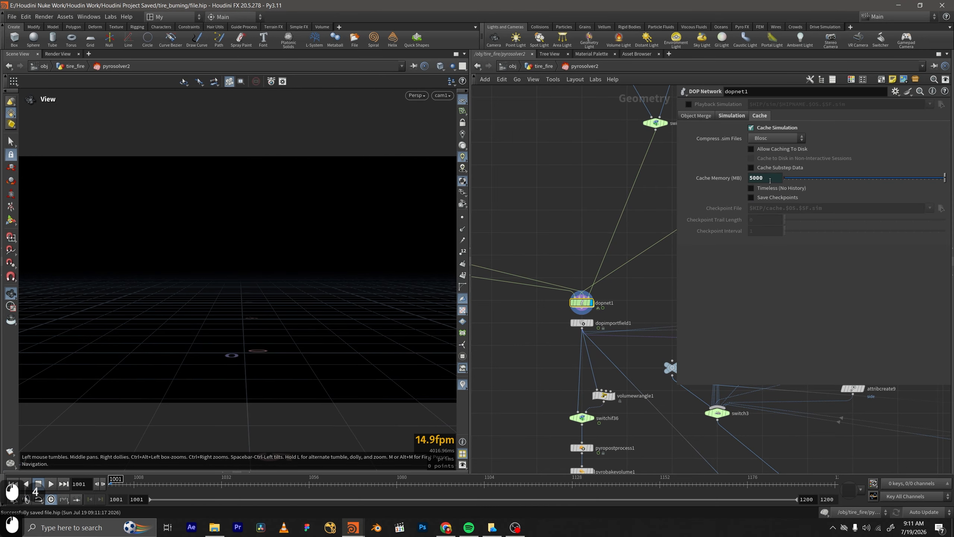
left_click(752, 197)
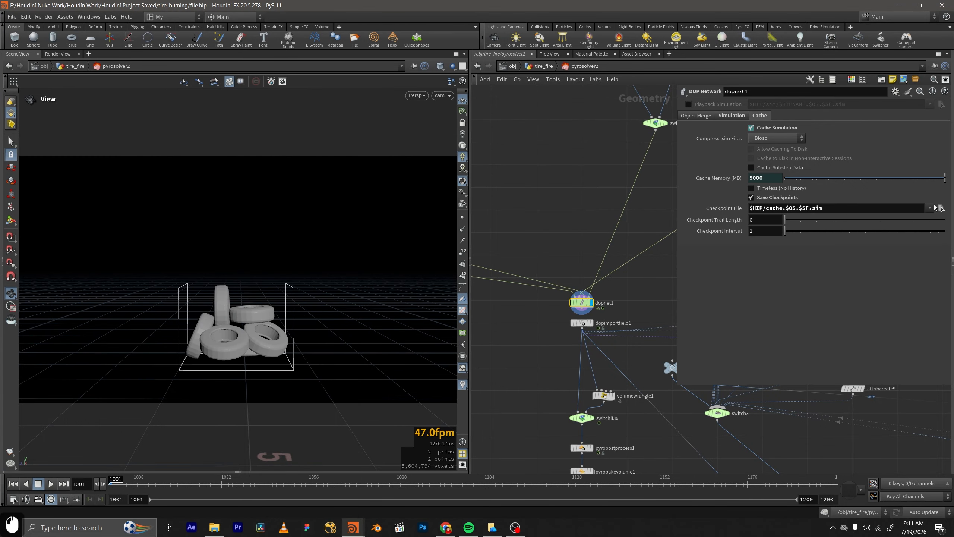
left_click(940, 208)
left_click_drag(801, 97, 622, 195)
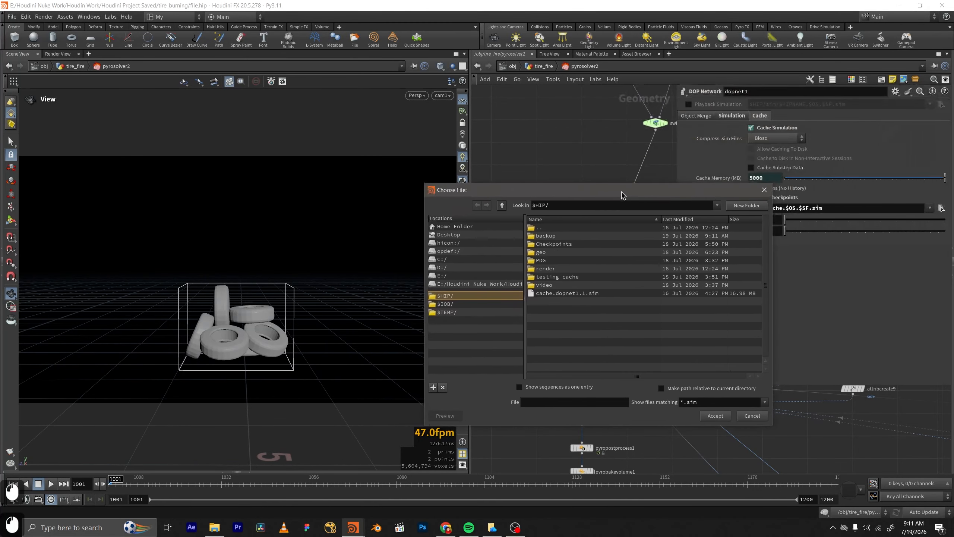
double_click(554, 244)
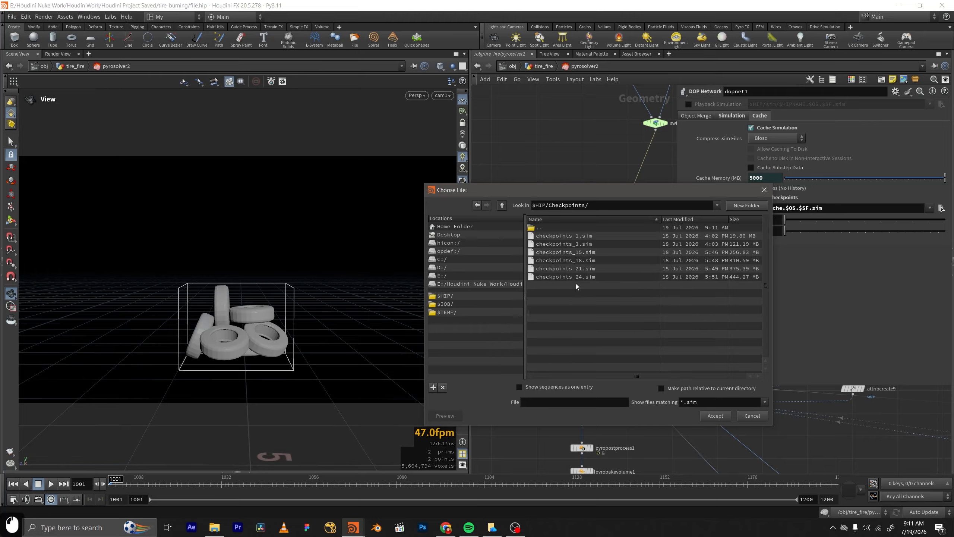
left_click(719, 413)
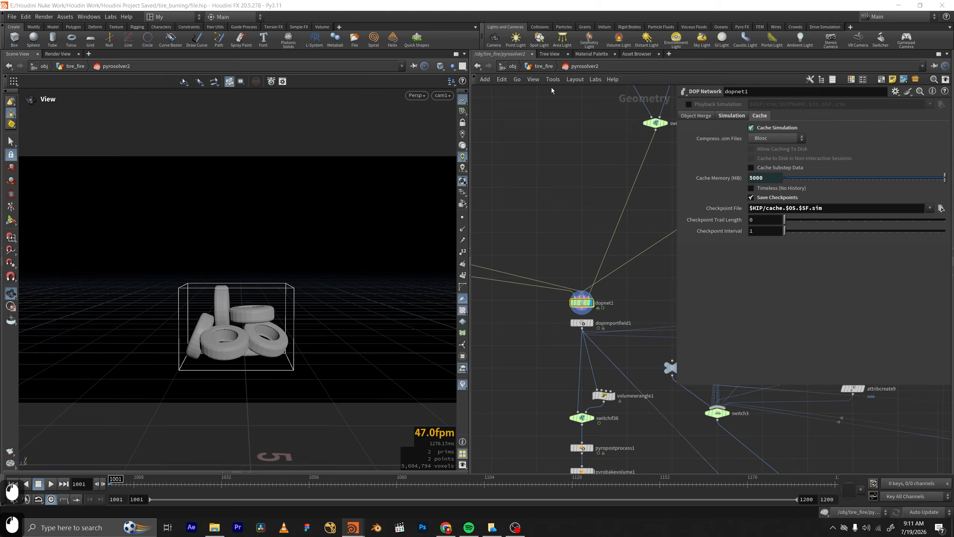
scroll(554, 196, "down", 1)
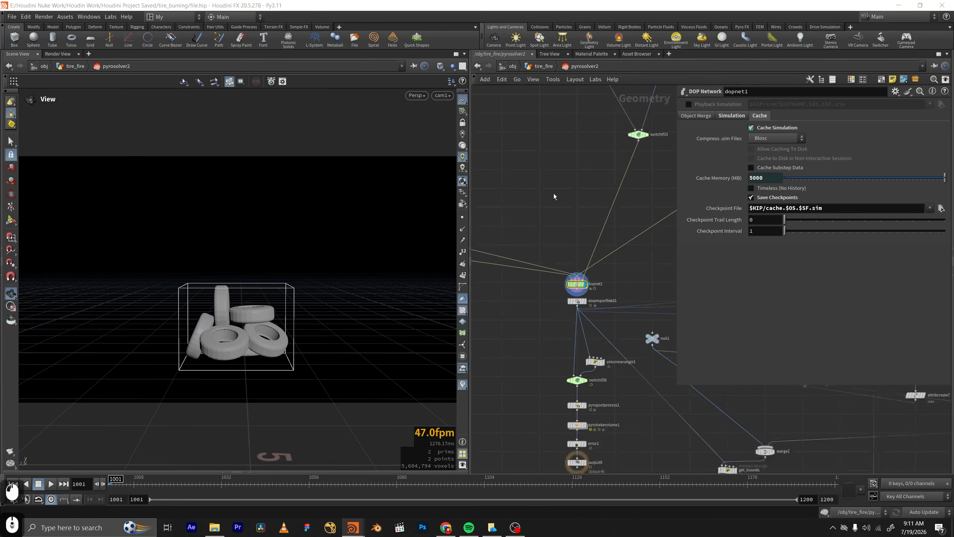
left_click(751, 196)
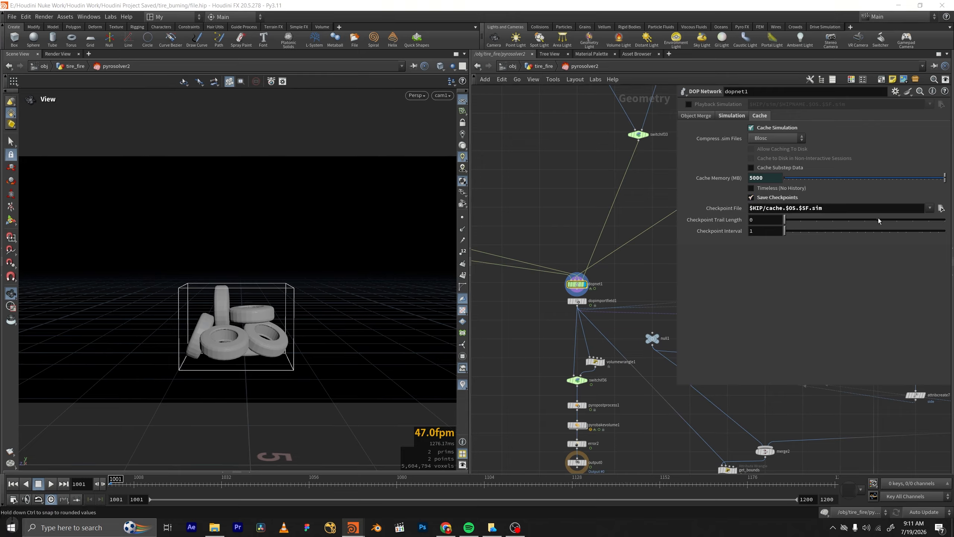
Browse for dopnet1's checkpoint file in $HIP/Checkpoints/ and delete all the old checkpoints .sim files there, including checkpoints_24.sim.
left_click(941, 207)
left_click(563, 244)
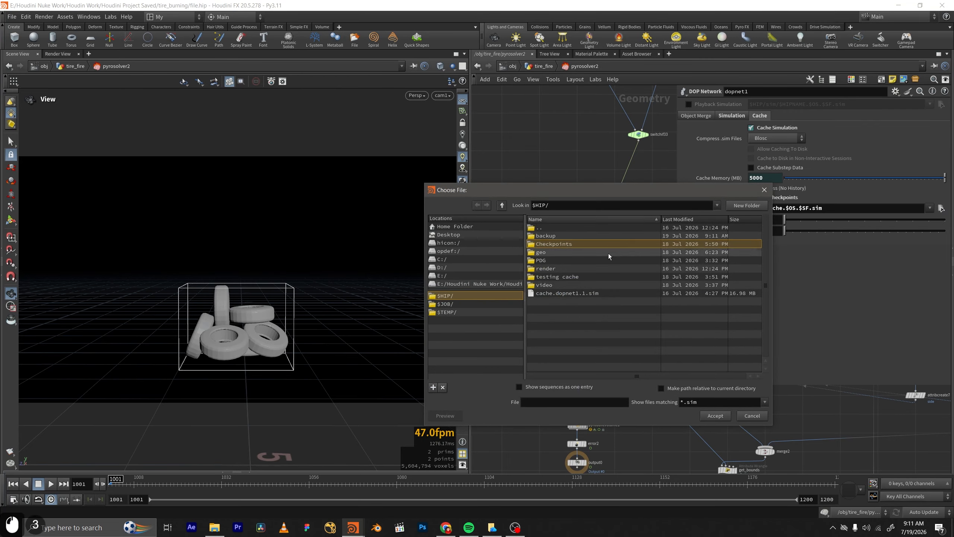
double_click(583, 245)
left_click(571, 277)
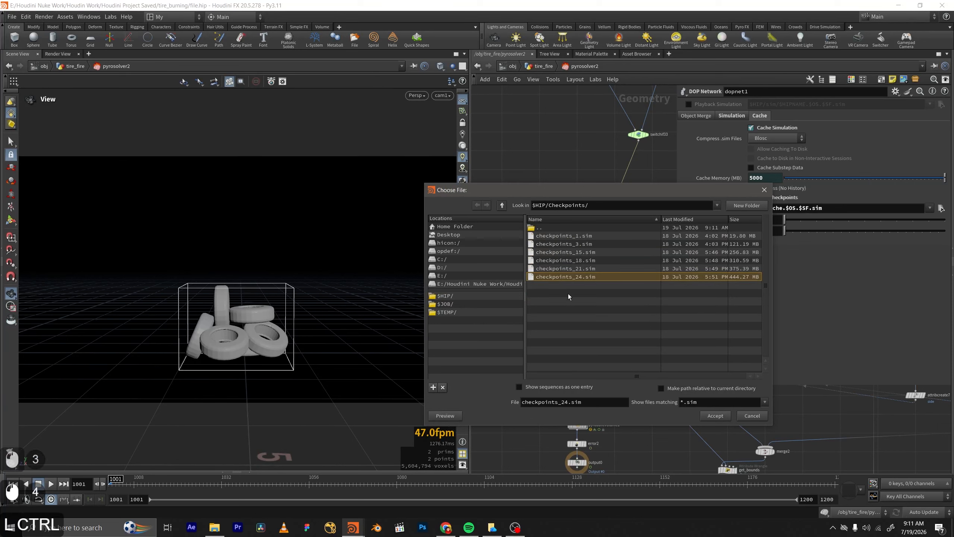
right_click(619, 293)
key("Delete")
left_click(628, 297)
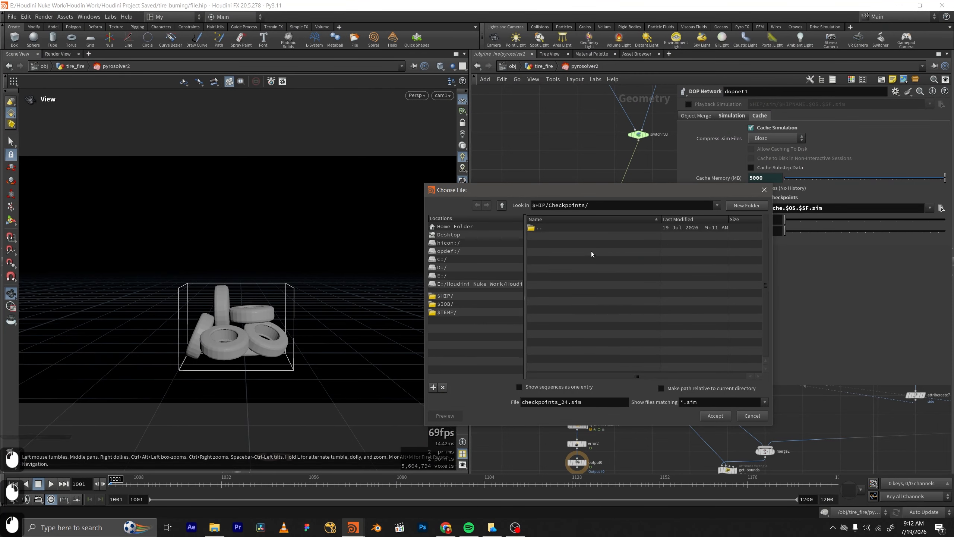
Set dopnet1's checkpoint file to $HIP/Checkpoints/checkpoints_$SF.sim.
left_click_drag(641, 190, 579, 190)
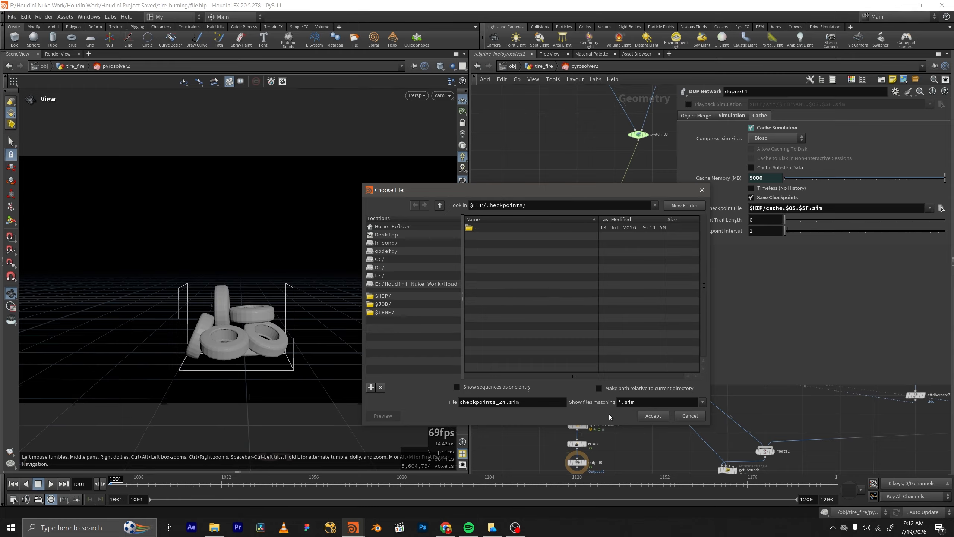
left_click_drag(522, 406, 499, 413)
type("$SF")
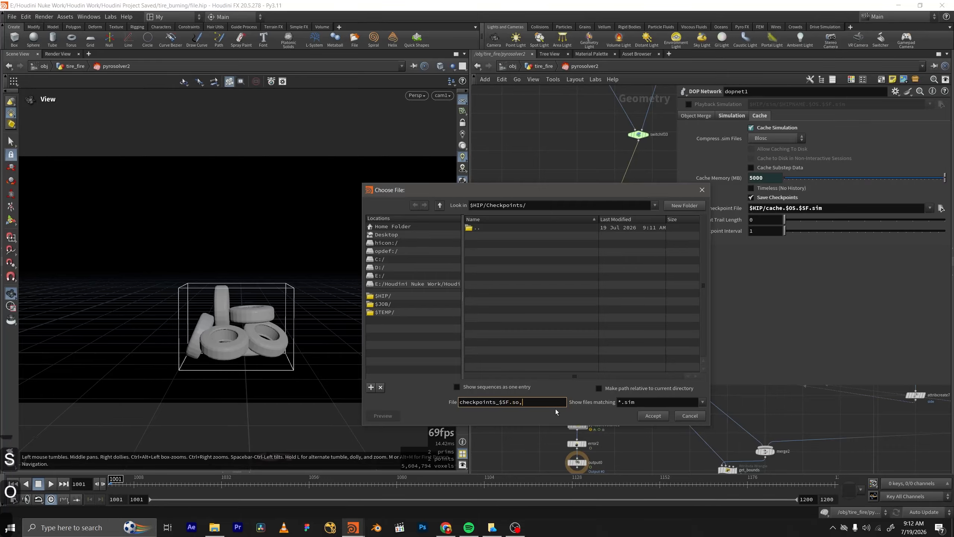
type(".sim")
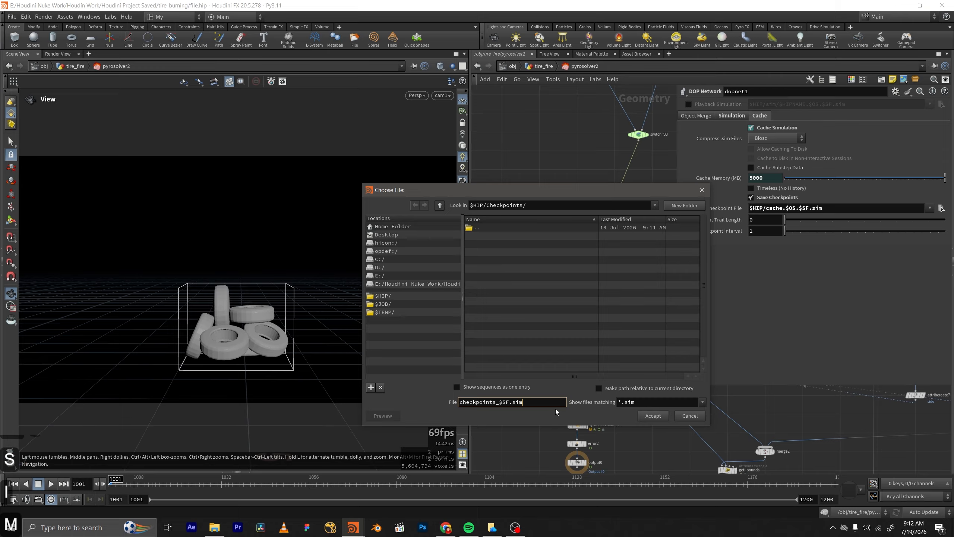
key("Return")
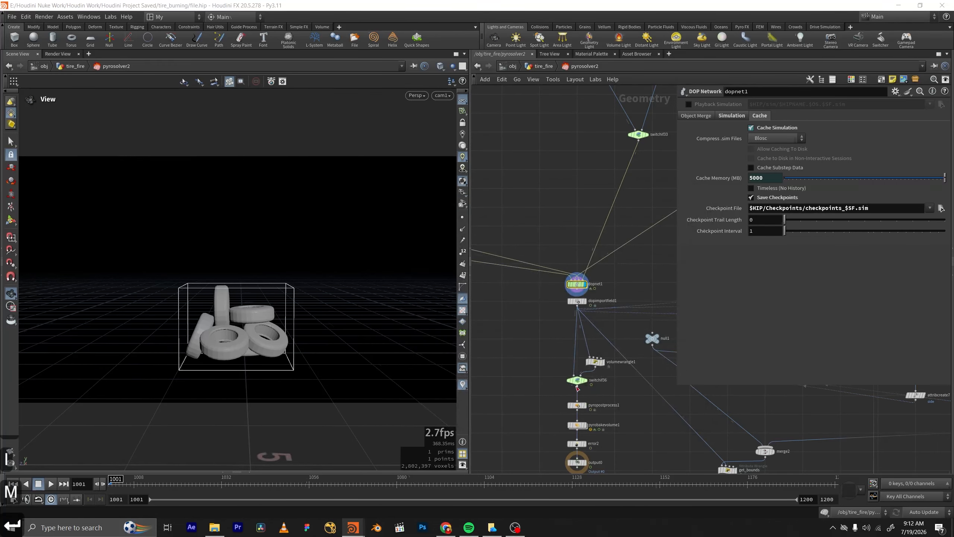
Set dopnet1's Checkpoint Trail Length to 4 and Checkpoint Interval to 3.
left_click_drag(792, 220, 847, 222)
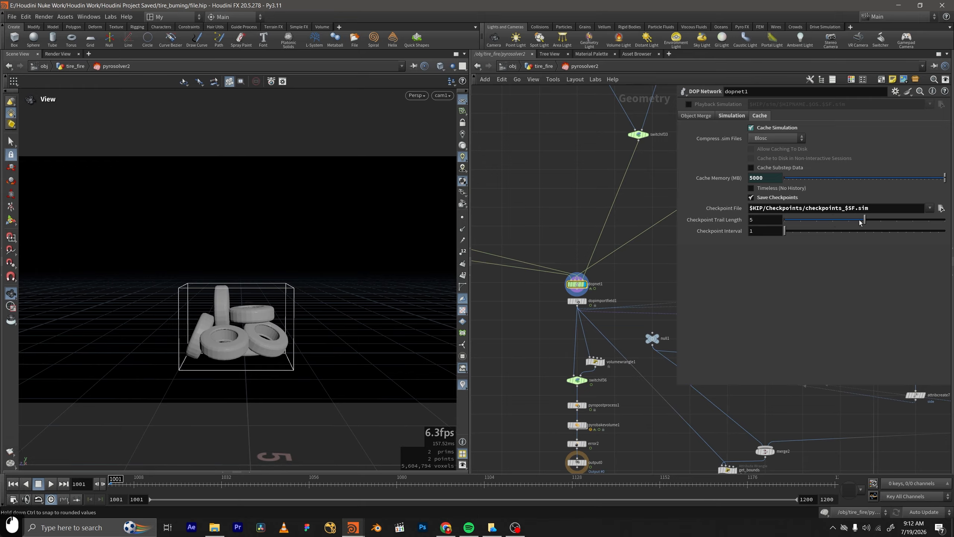
left_click(850, 220)
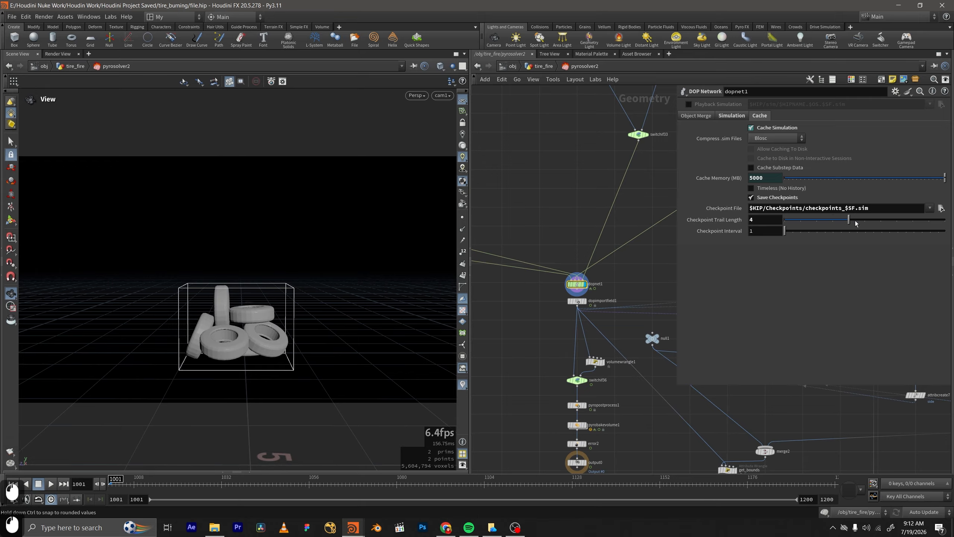
left_click_drag(785, 232, 787, 235)
Return to the tire_fire network, save the scene and set pyrosolver2's Cache Memory to 0 MB.
scroll(626, 269, "down", 5)
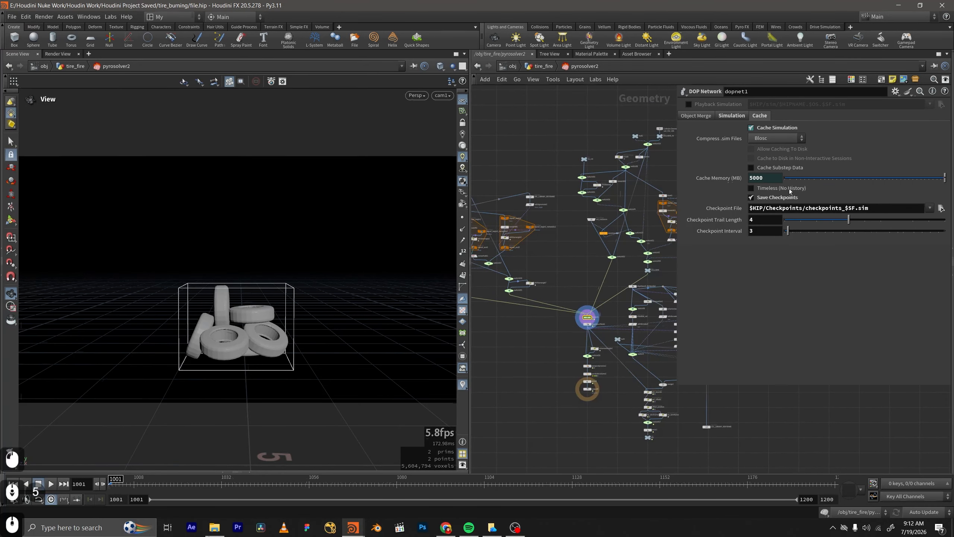
left_click(543, 65)
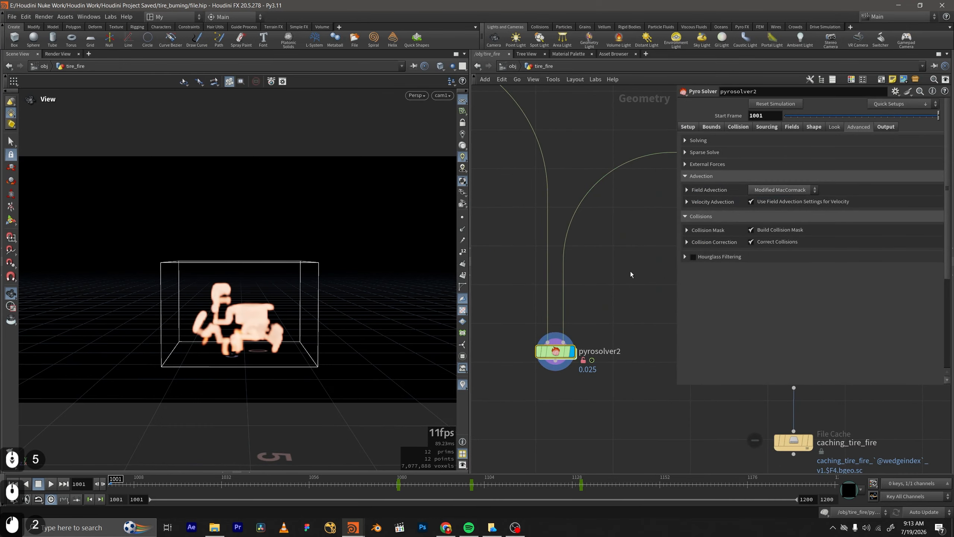
left_click(688, 126)
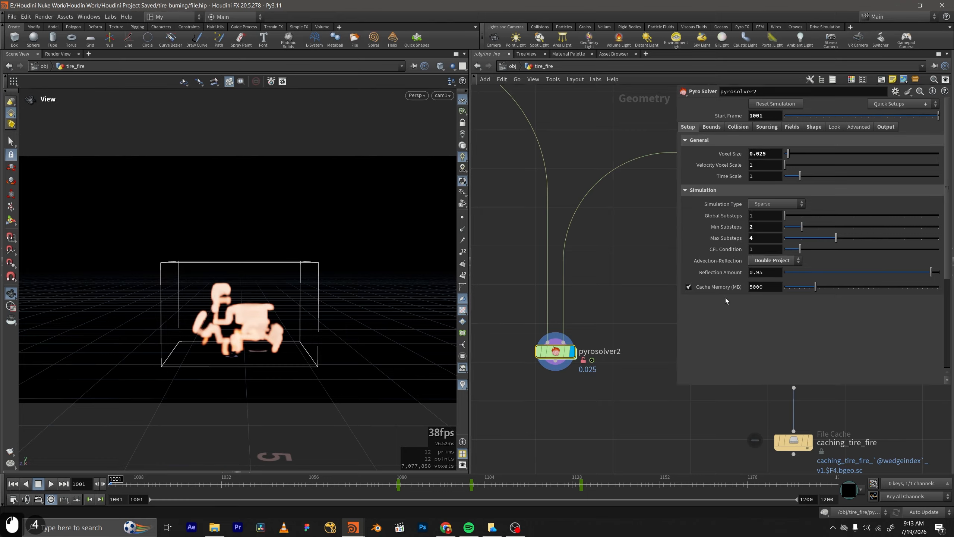
key("ctrl+s")
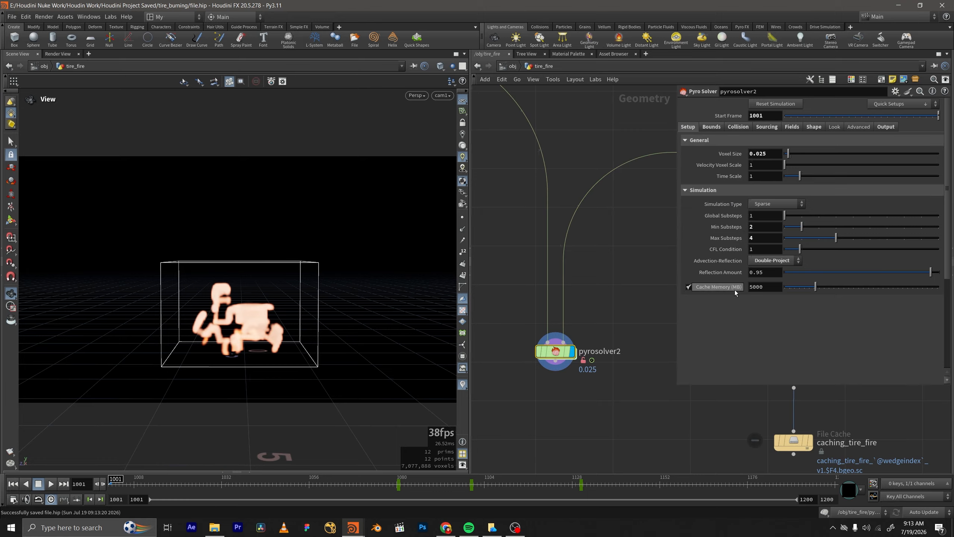
double_click(772, 286)
type("0")
key("KP_Enter")
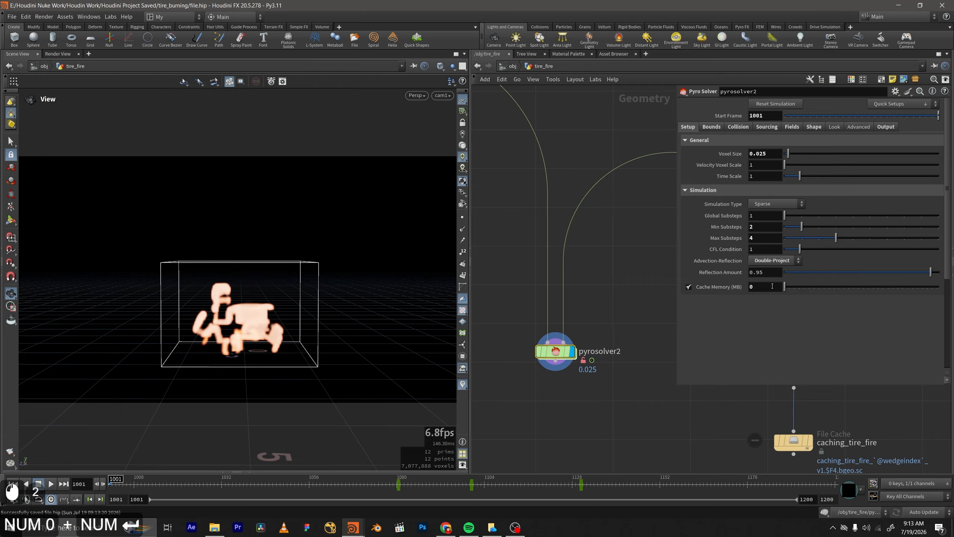
scroll(601, 321, "down", 2)
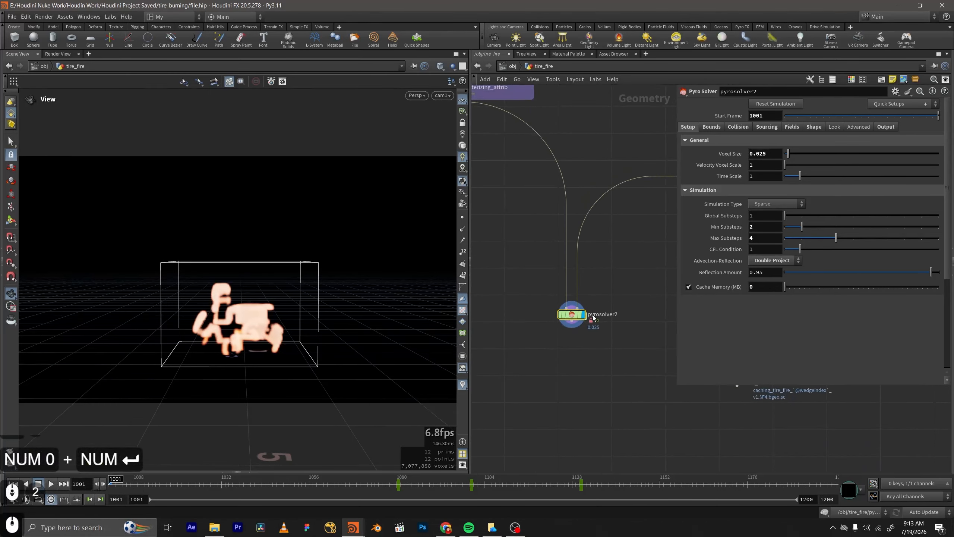
middle_click_drag(592, 314, 591, 298)
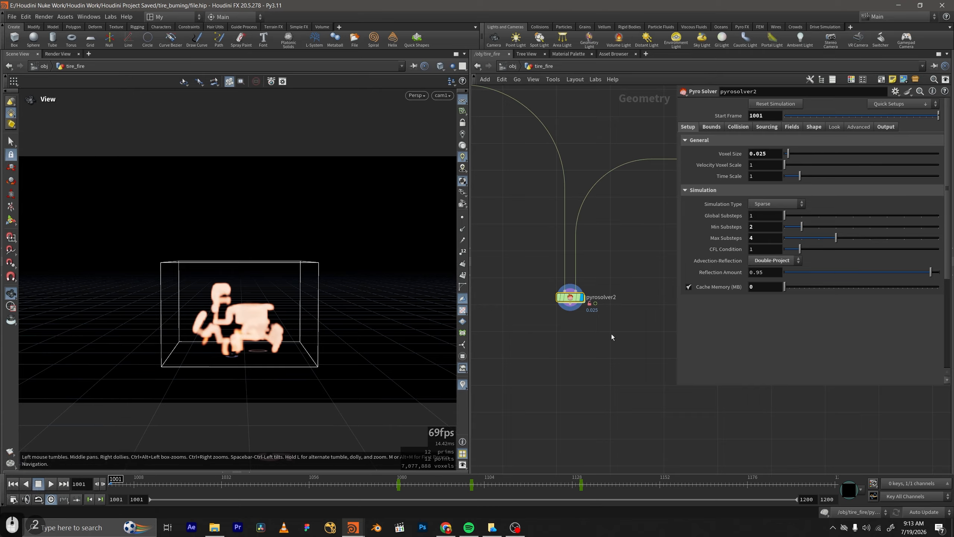
mouse_move(611, 334)
middle_mouse_down()
mouse_move(595, 387)
mouse_move(600, 335)
middle_mouse_up()
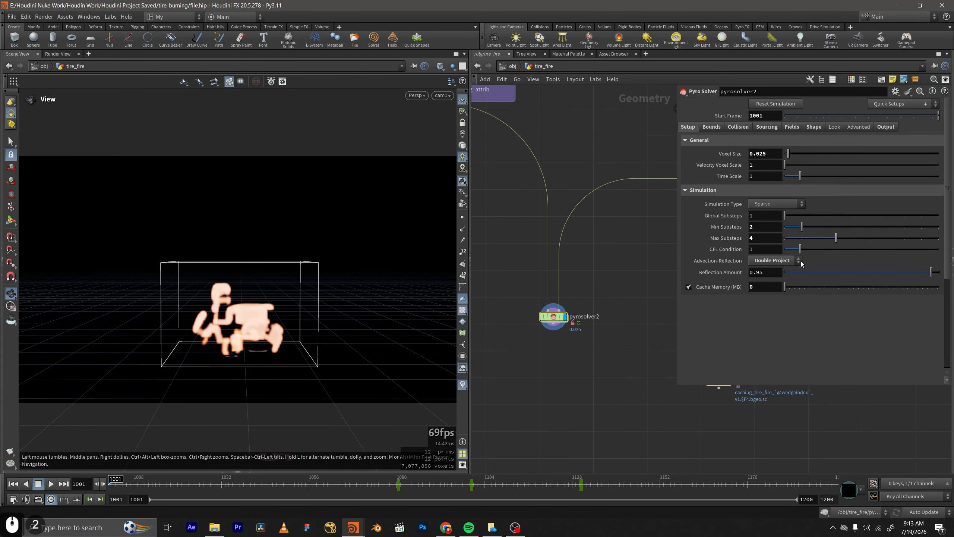
Add a File Cache node connected below pyrosolver2 and make it the displayed node.
scroll(634, 241, "down", 1)
middle_click_drag(616, 257, 601, 263)
middle_click_drag(578, 329, 585, 278)
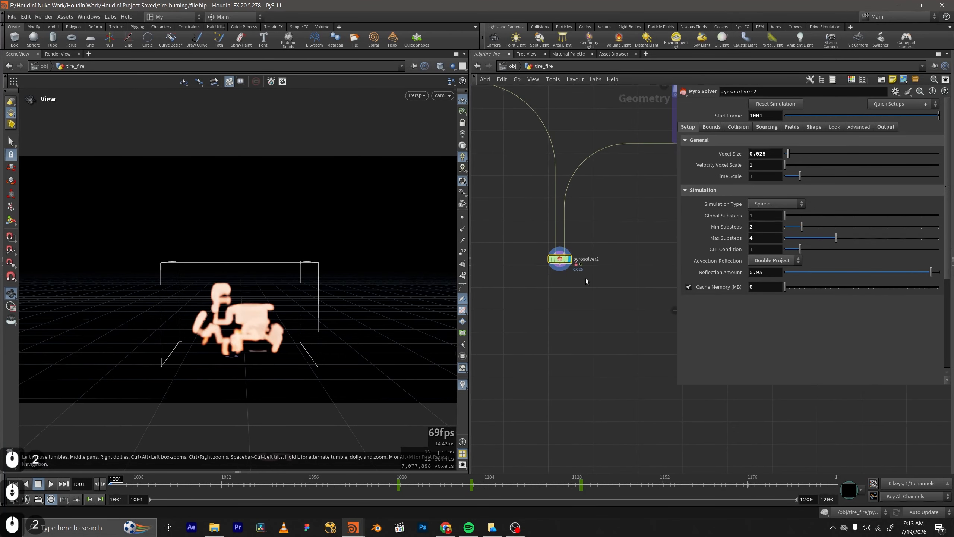
scroll(590, 244, "down", 2)
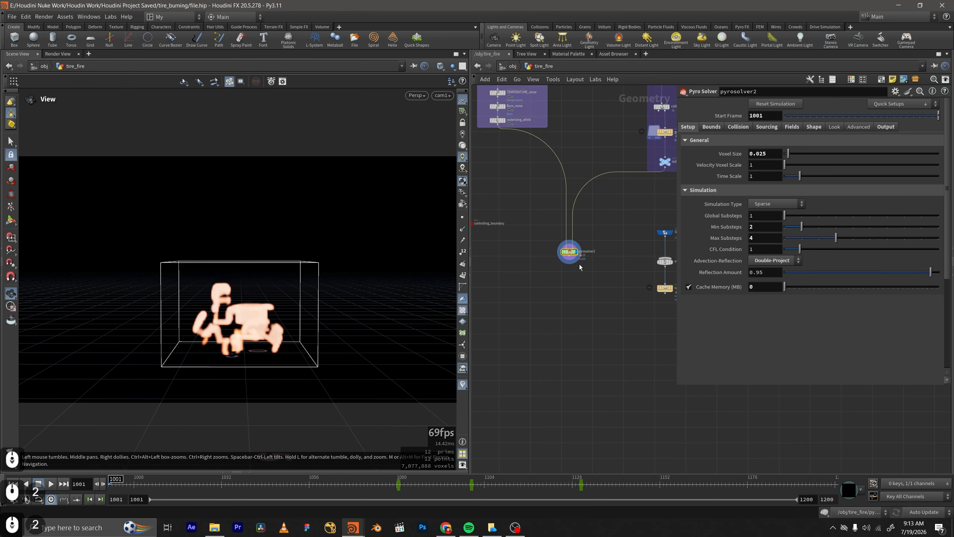
scroll(571, 258, "up", 2)
left_click(569, 259)
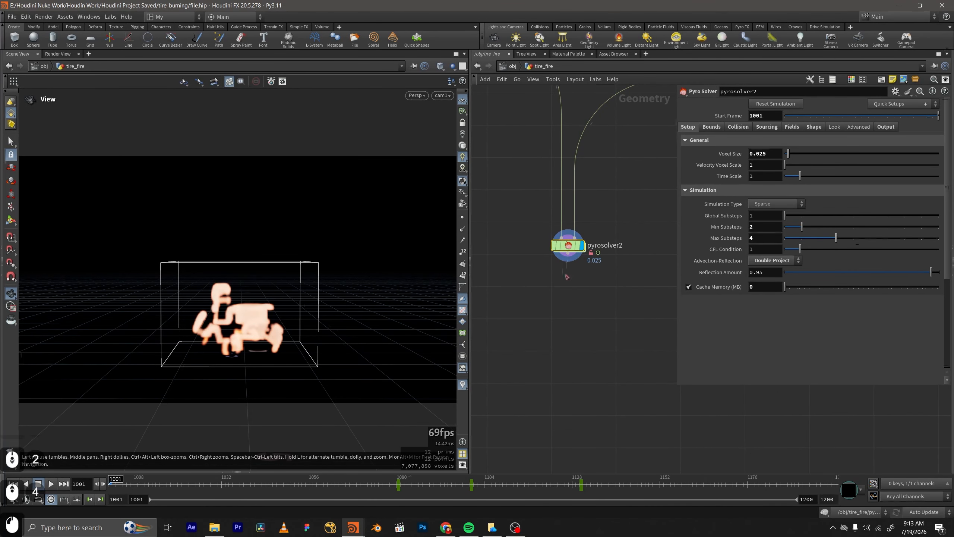
key("Tab")
type("filecac")
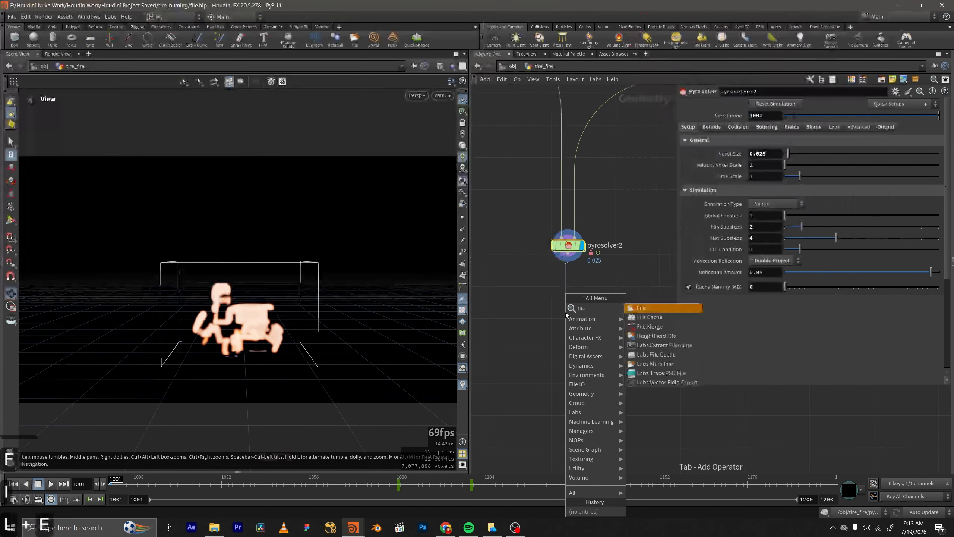
key("Return")
left_click(564, 311)
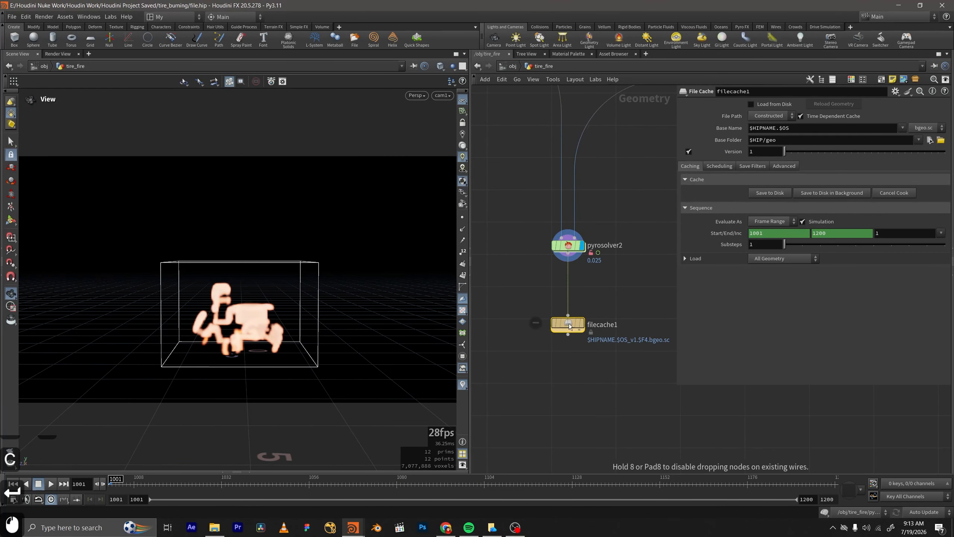
left_click(583, 323)
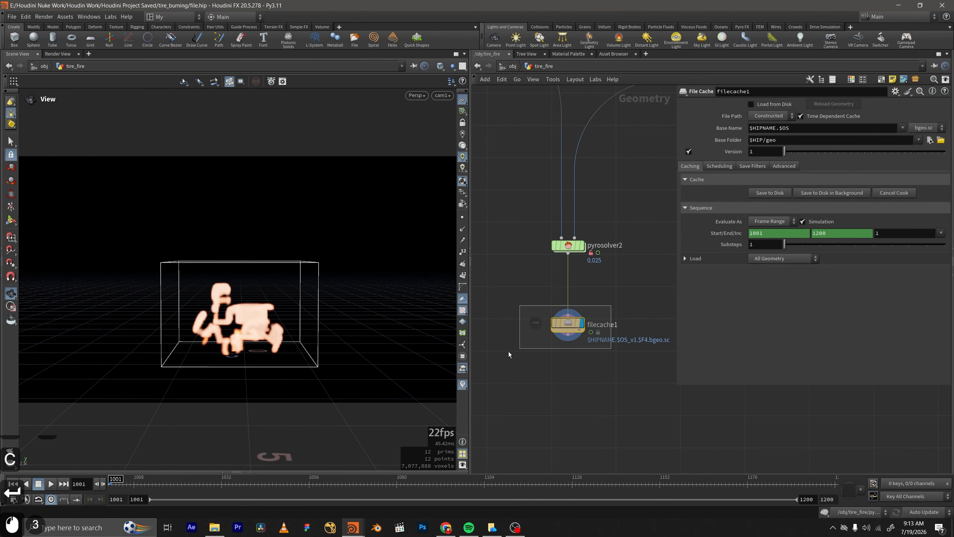
Set the new file cache's Base Name to $OS.
left_click(902, 127)
left_click(900, 137)
middle_click_drag(630, 298, 580, 280)
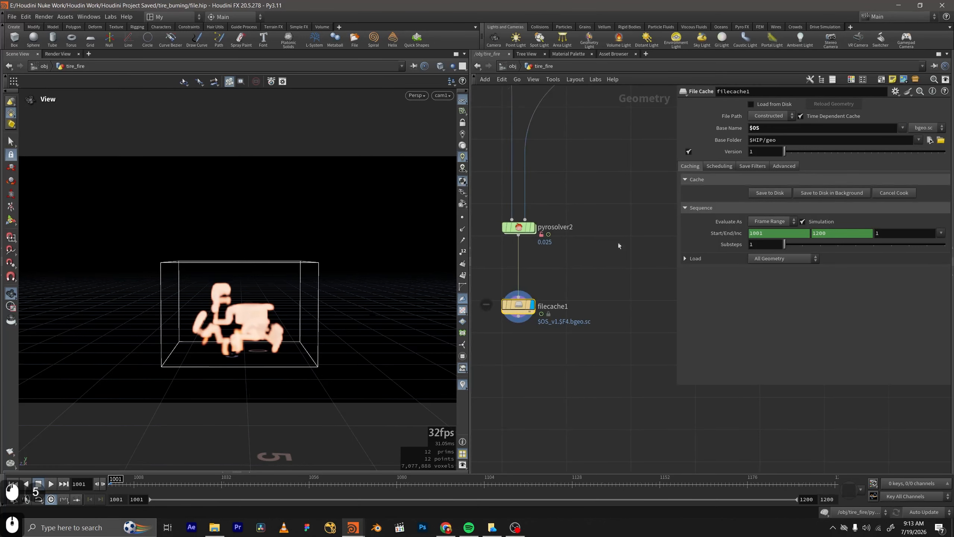
middle_click_drag(598, 240, 646, 227)
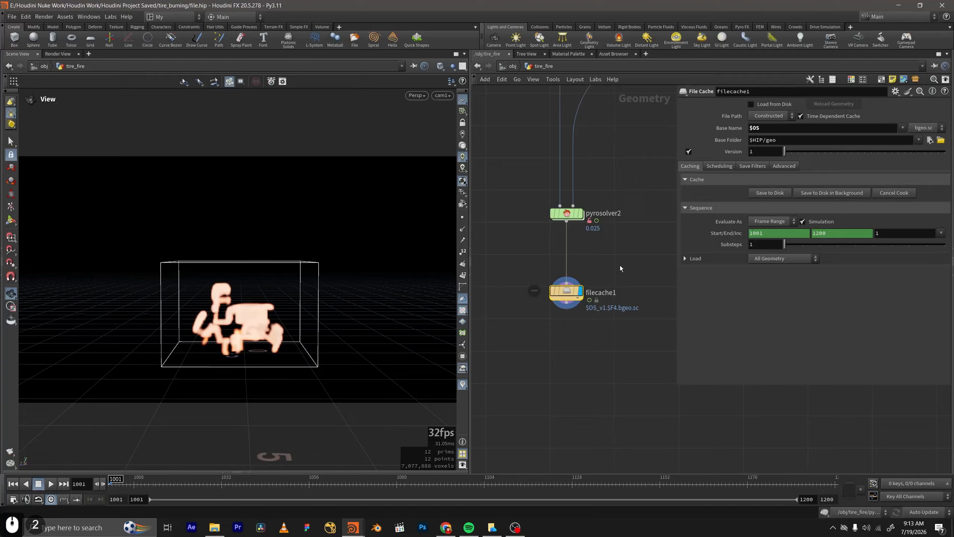
Set pyrosolver2's Voxel Size to 0.0095.
middle_click_drag(590, 231, 609, 280)
left_click(552, 249)
left_click_drag(767, 153, 758, 154)
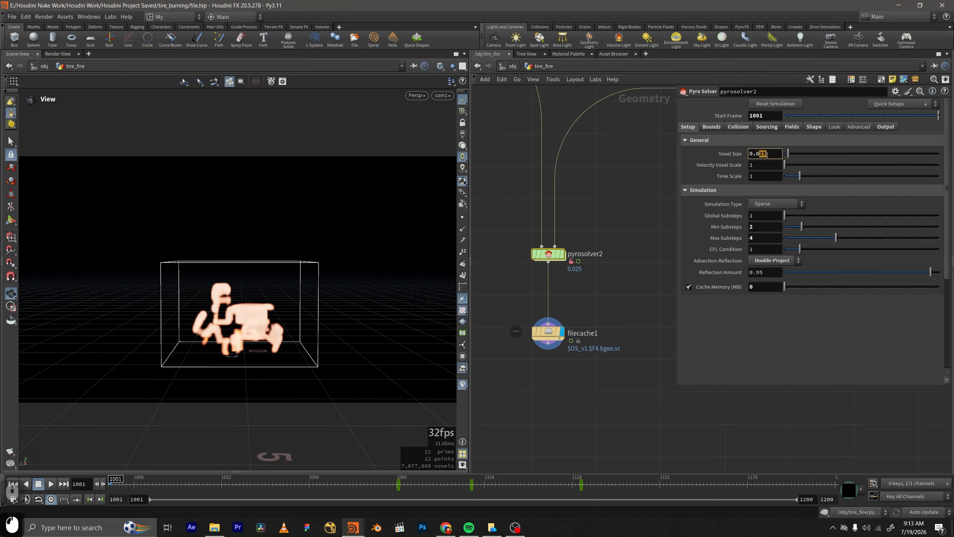
type("0695")
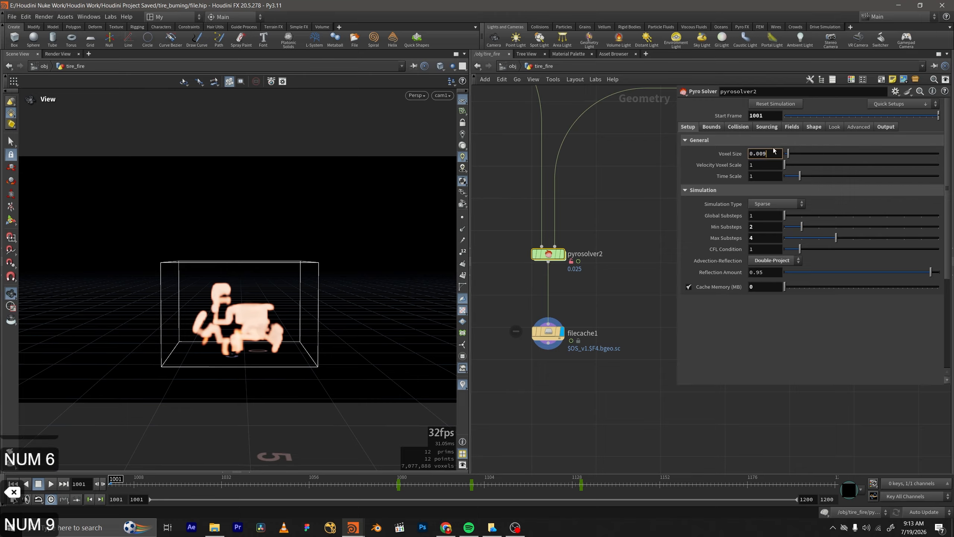
key("Return")
Enable Convert to VDB and Use 16bit Float in pyrosolver2's output post-processing settings.
left_click(887, 126)
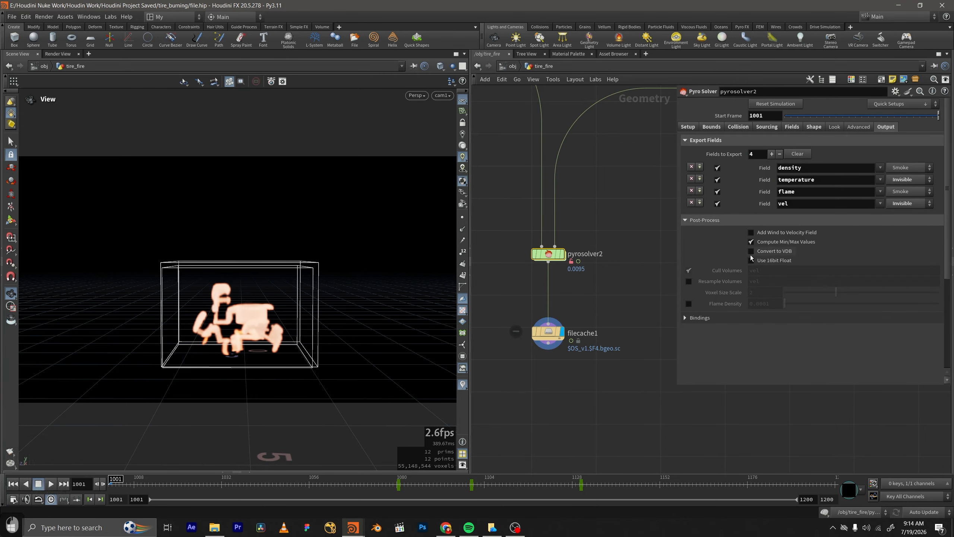
mouse_move(750, 257)
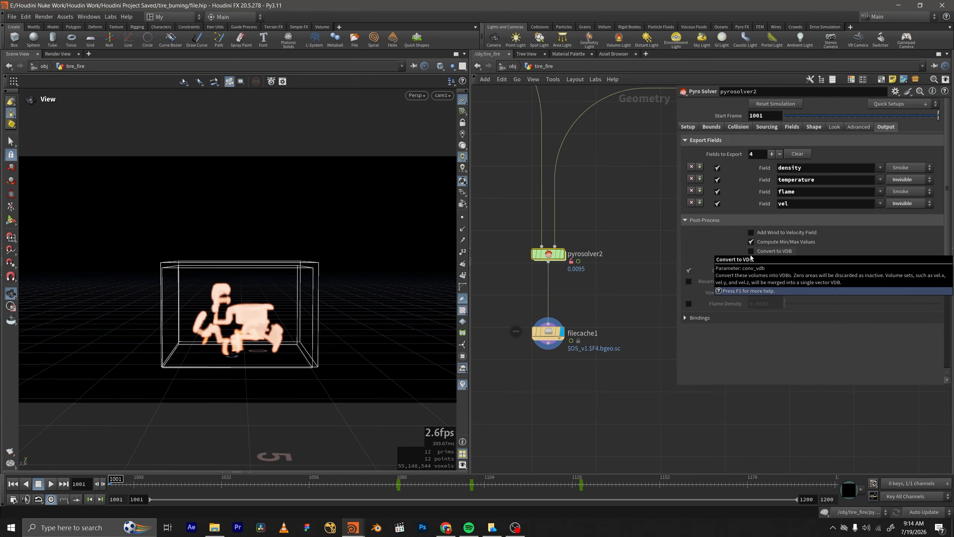
scroll(642, 256, "down", 1)
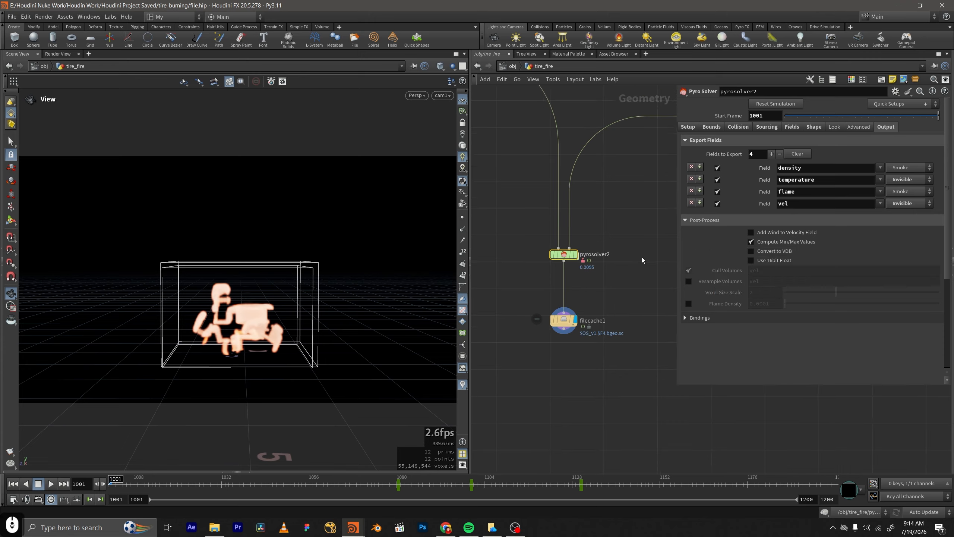
middle_click_drag(636, 260, 620, 263)
scroll(620, 262, "up", 1)
left_click(751, 251)
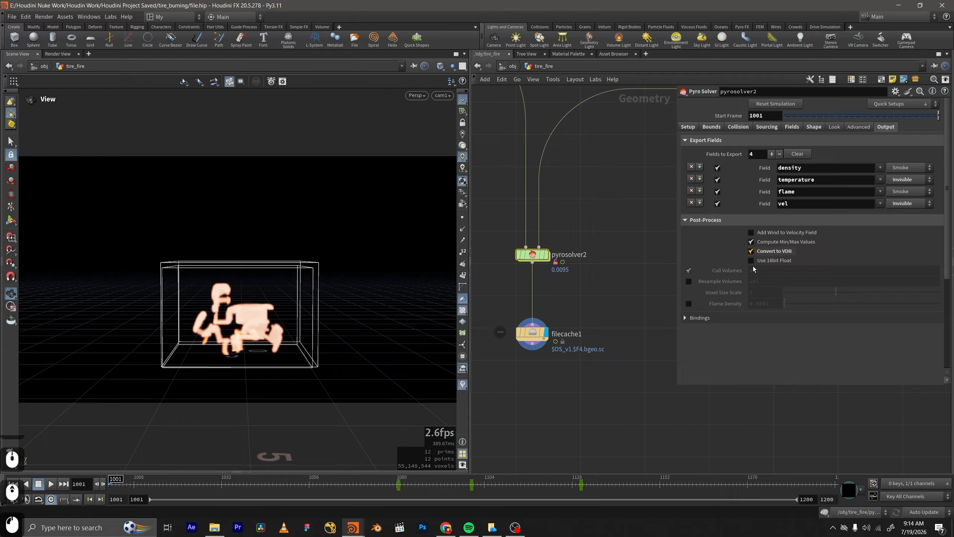
left_click(751, 260)
Add an unconnected Pyro Post-Process node below the file cache.
middle_click_drag(600, 323, 586, 265)
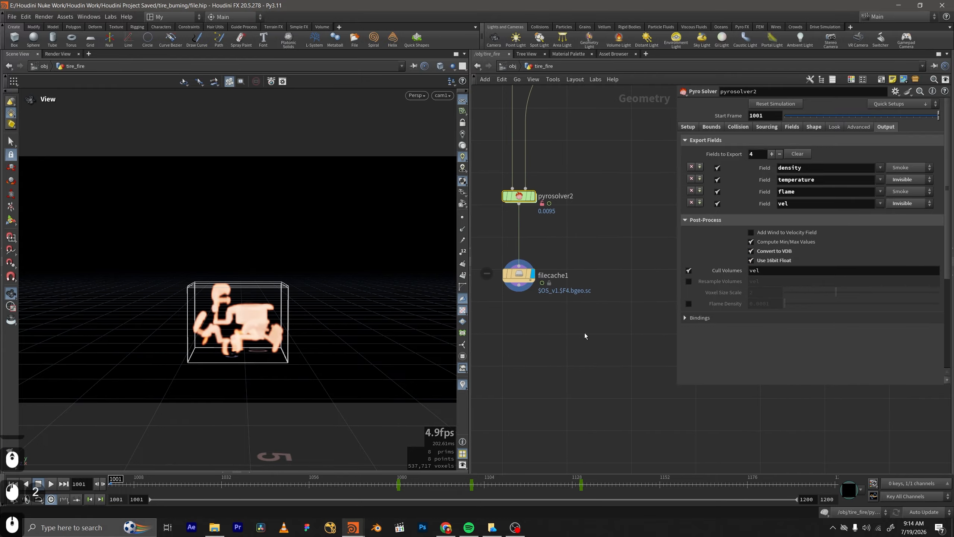
key("Tab")
left_click(580, 295)
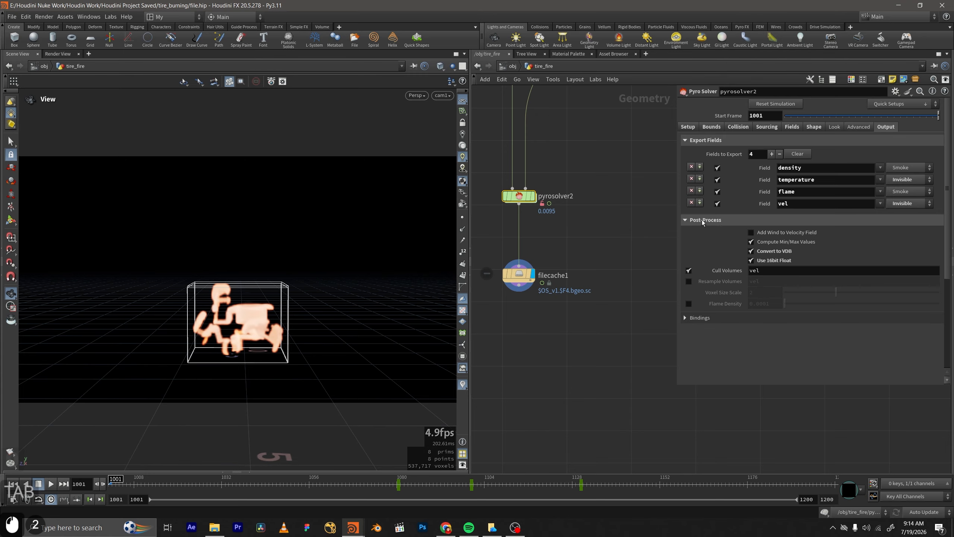
middle_click_drag(548, 225, 569, 251)
key("Tab")
type("pos")
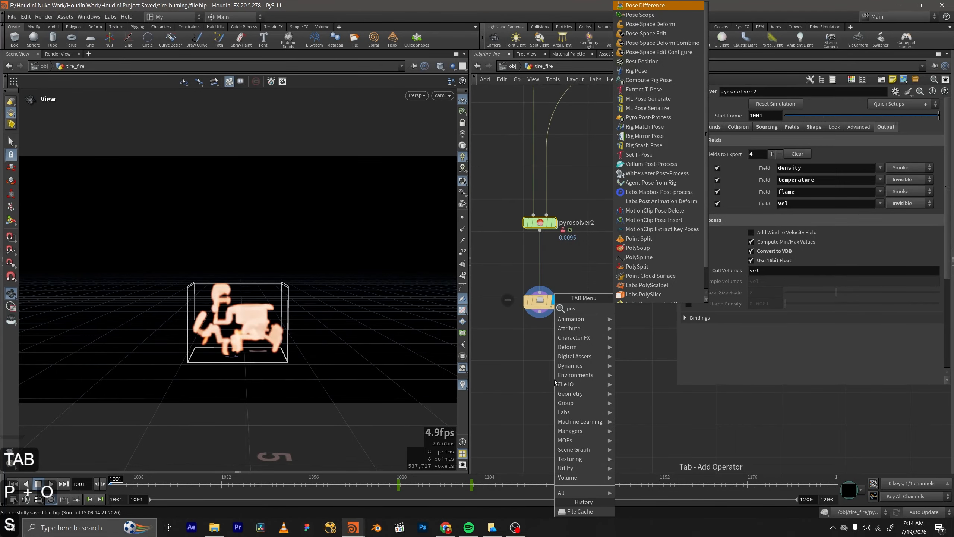
key("BackSpace")
key("BackSpace")
type("yros")
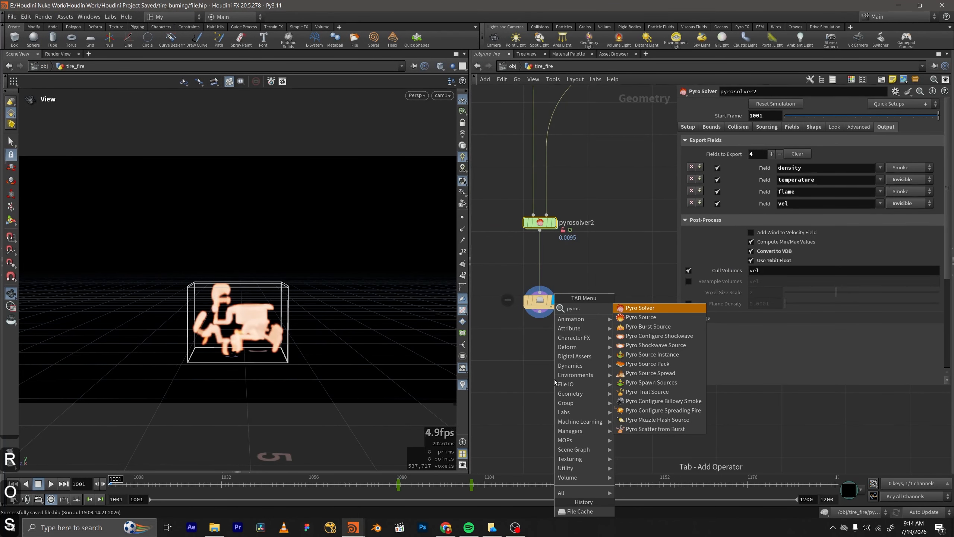
key("BackSpace")
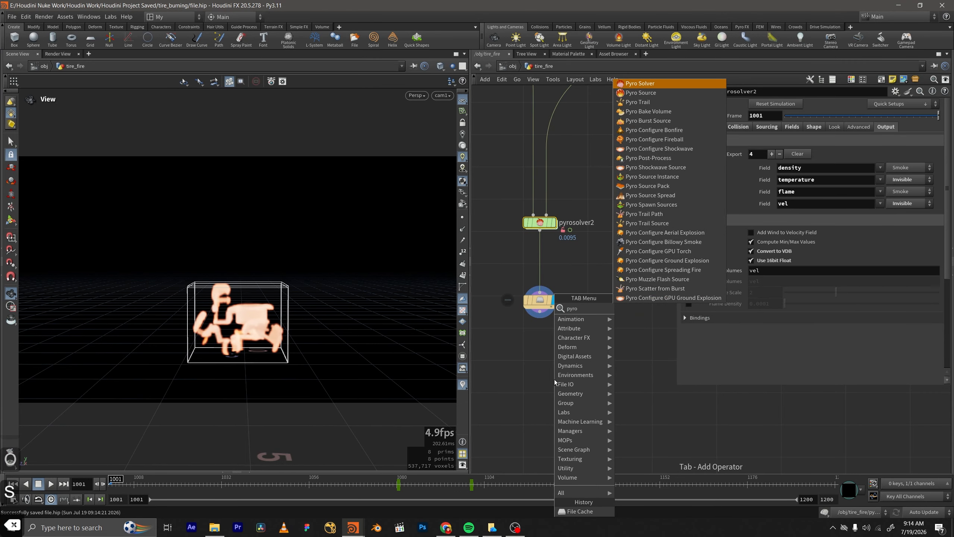
key("Down")
key("Down")
key("Down")
key("Down")
key("Down")
key("Down")
key("Down")
key("Down")
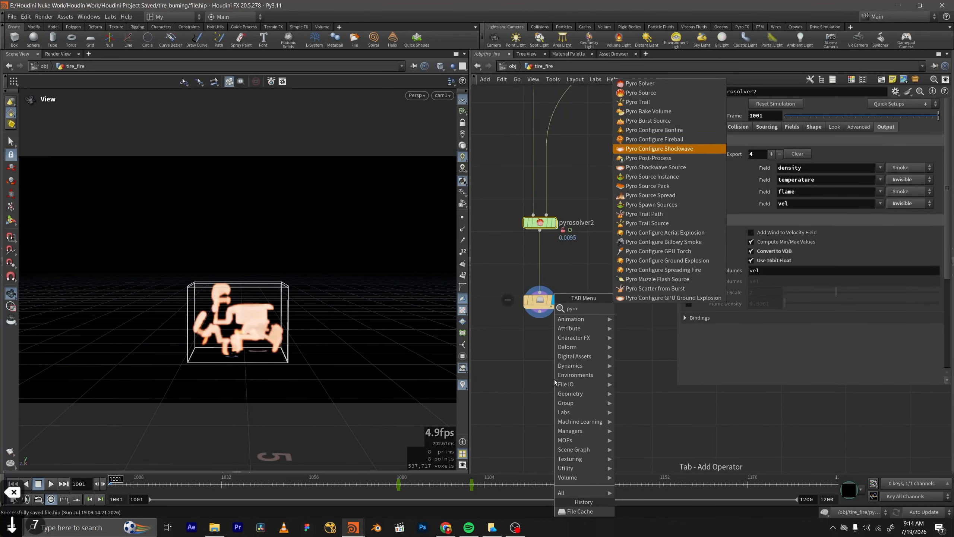
key("Return")
left_click(555, 381)
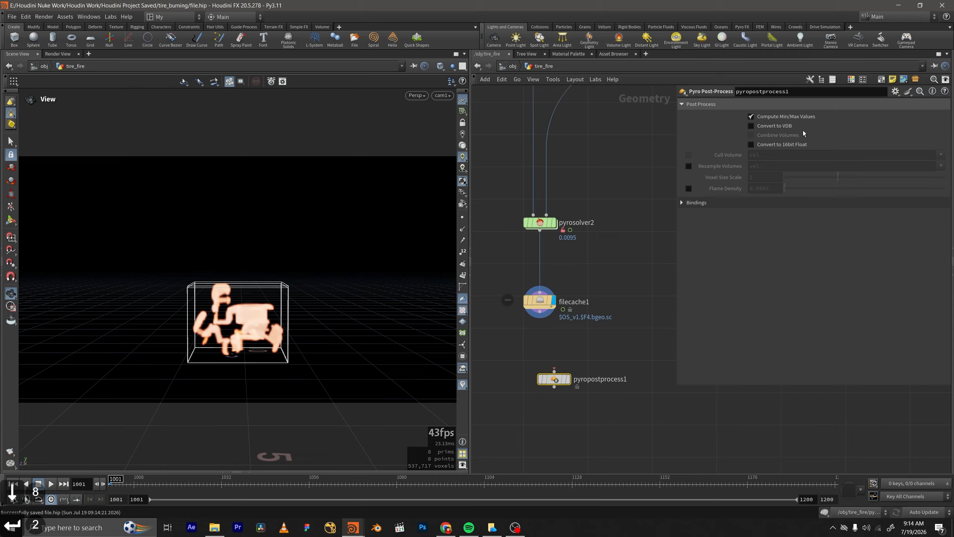
Compare the Pyro Post-Process node's options and bindings with pyrosolver2's output settings, and delete the Pyro Post-Process node.
left_click_drag(565, 231, 514, 209)
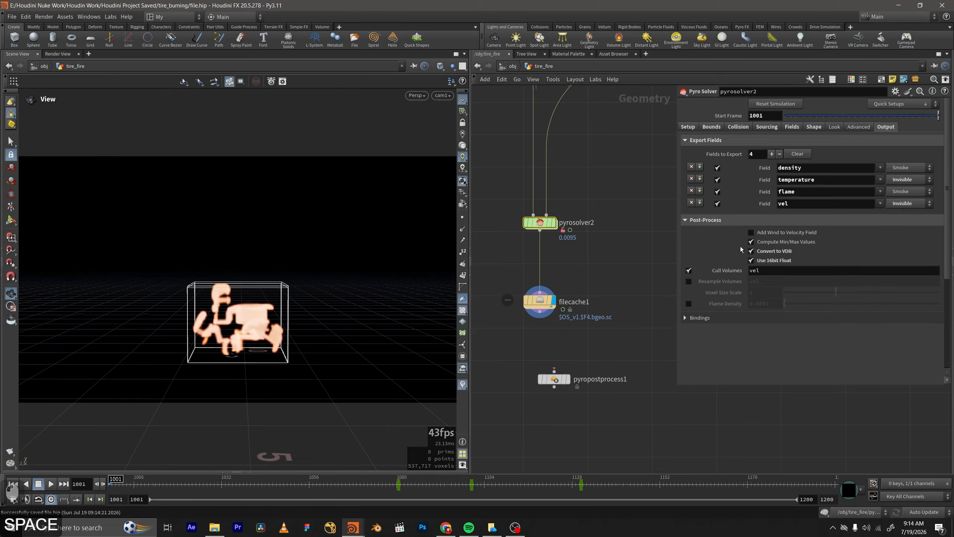
left_click(555, 378)
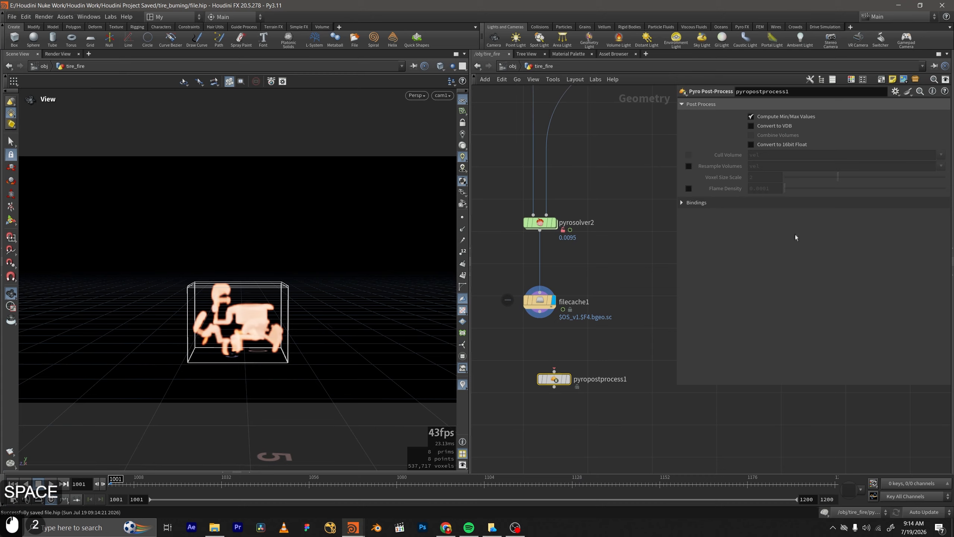
left_click(725, 205)
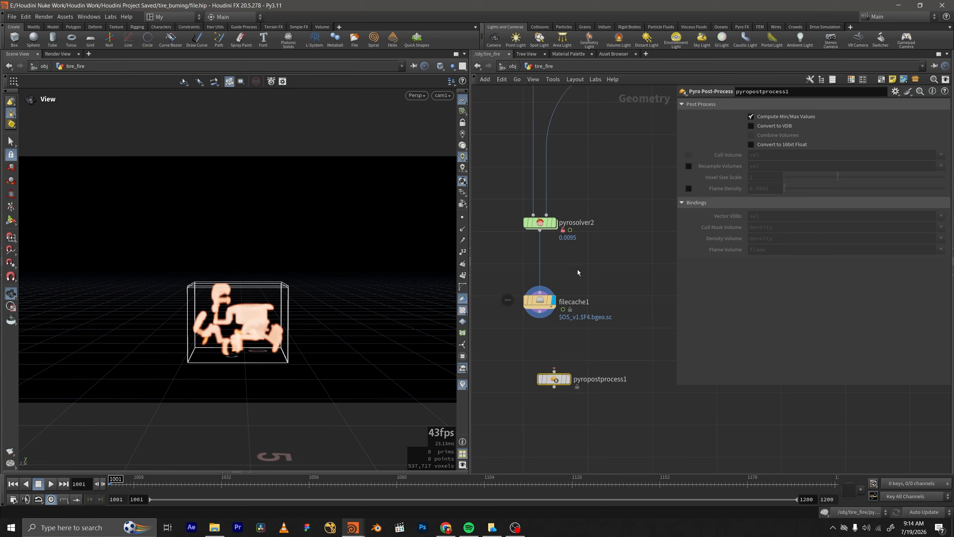
left_click(587, 267)
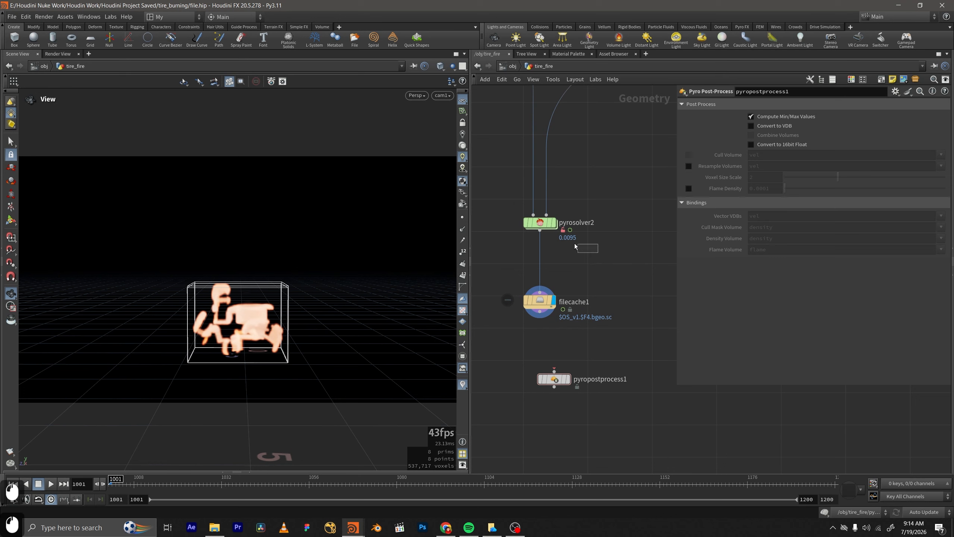
left_click(535, 222)
left_click_drag(599, 357, 531, 405)
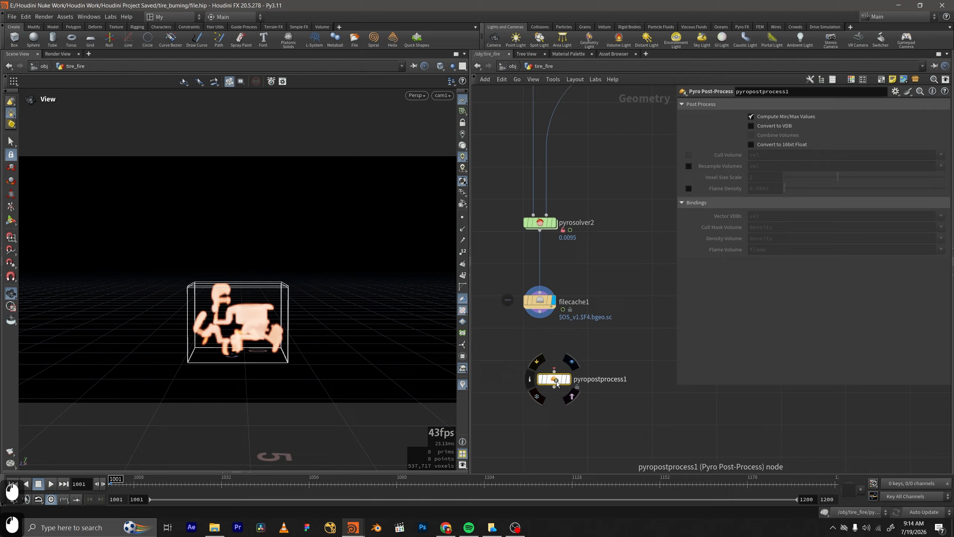
key("Delete")
Enable Resample Volumes for vel in pyrosolver2's output post-processing and expand the Bindings settings.
left_click_drag(598, 260, 629, 292)
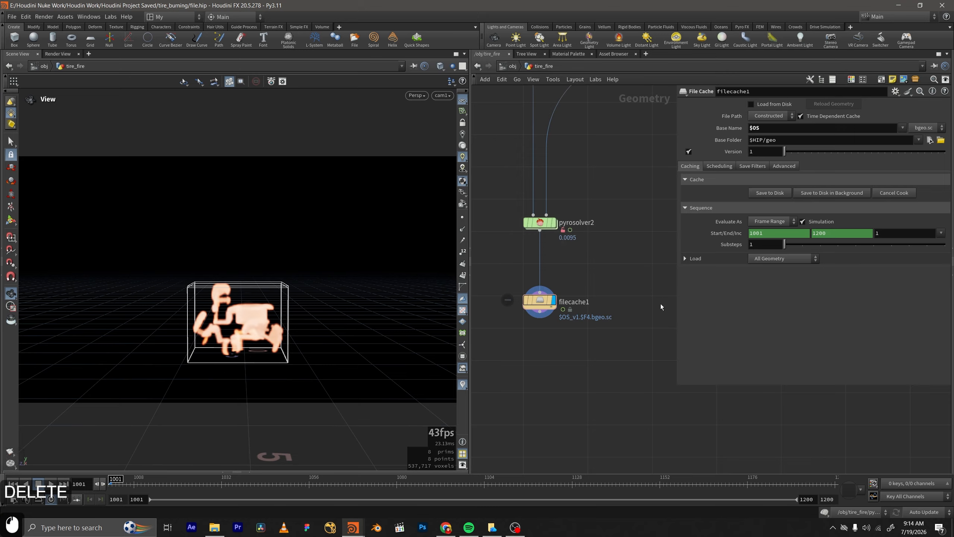
middle_click_drag(606, 244, 630, 255)
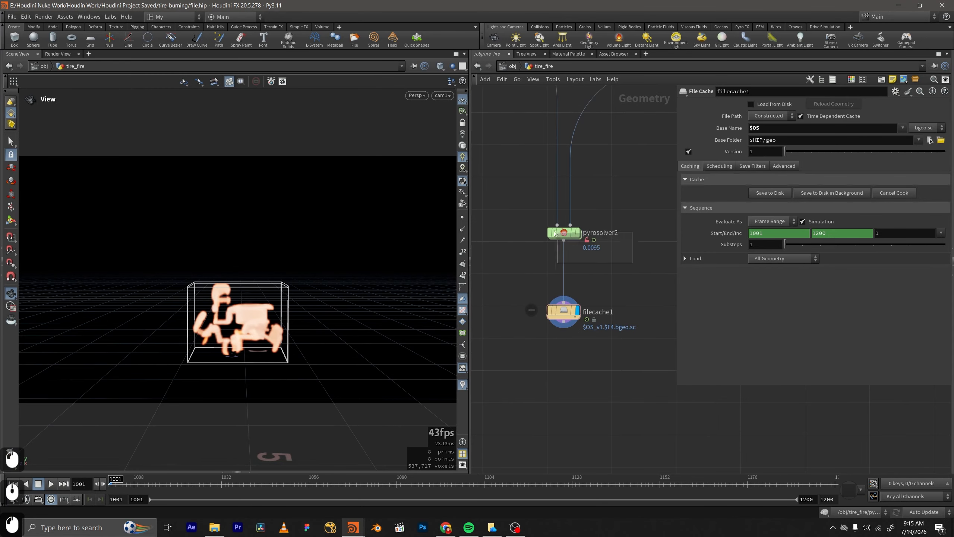
left_click(564, 232)
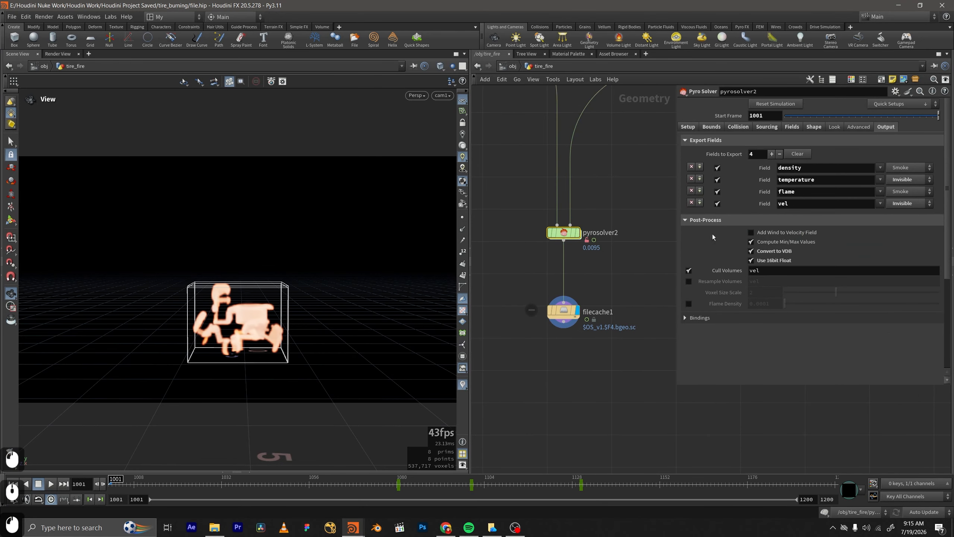
left_click(688, 281)
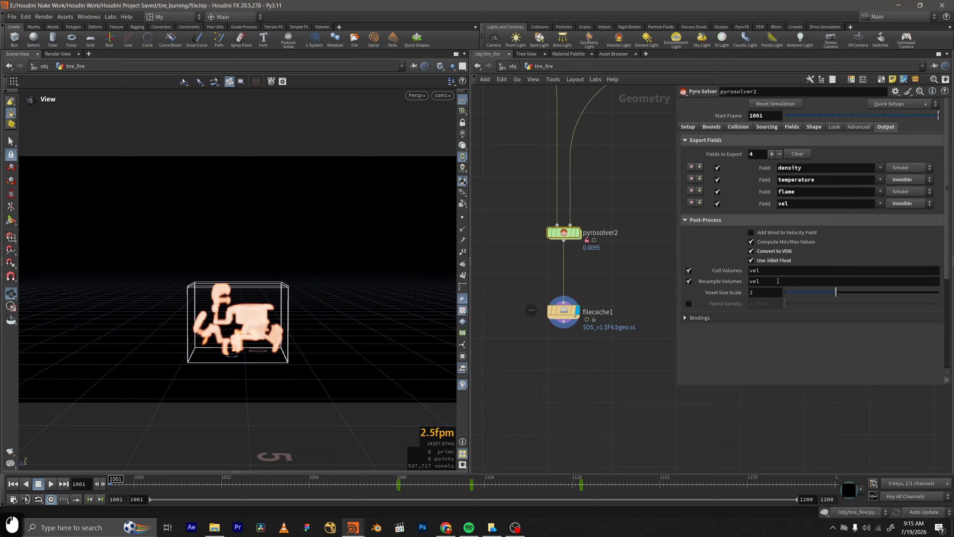
left_click(706, 317)
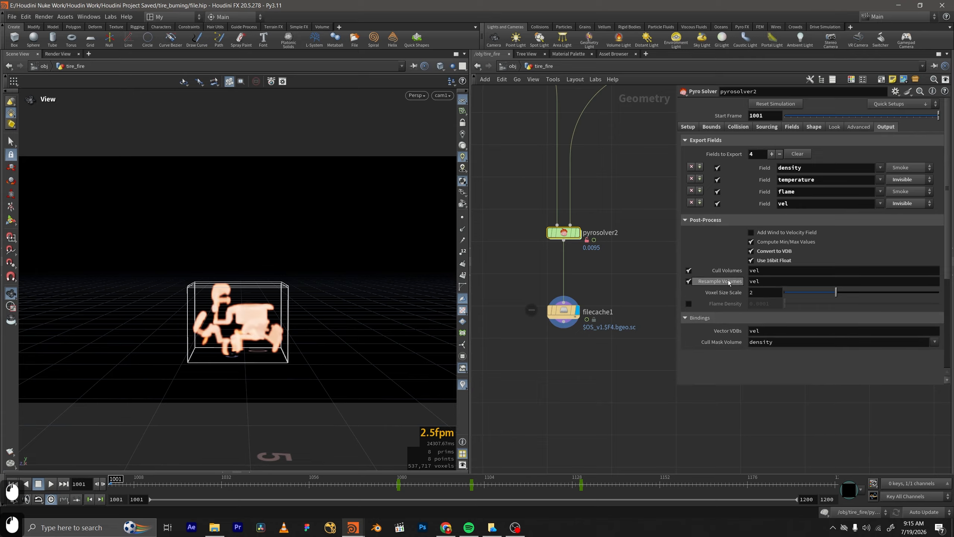
Rename the file cache to caching_sim_fire_v01 and save the scene.
middle_click_drag(591, 282, 594, 278)
double_click(600, 306)
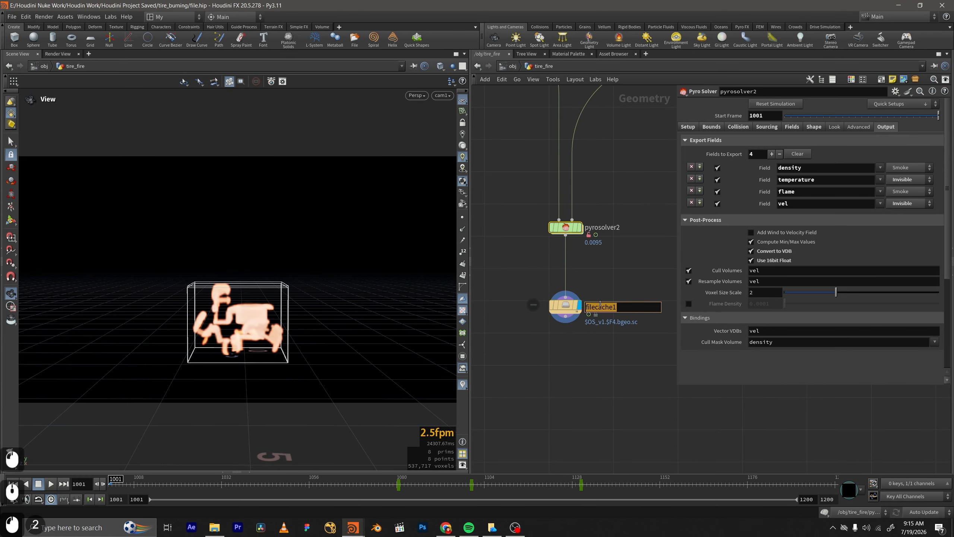
type("caching_")
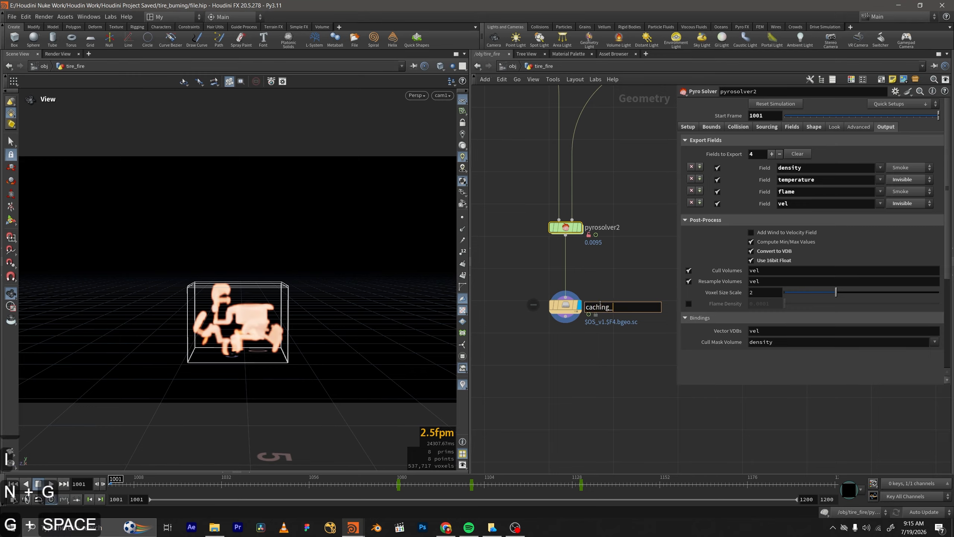
type("sim_fire_v01")
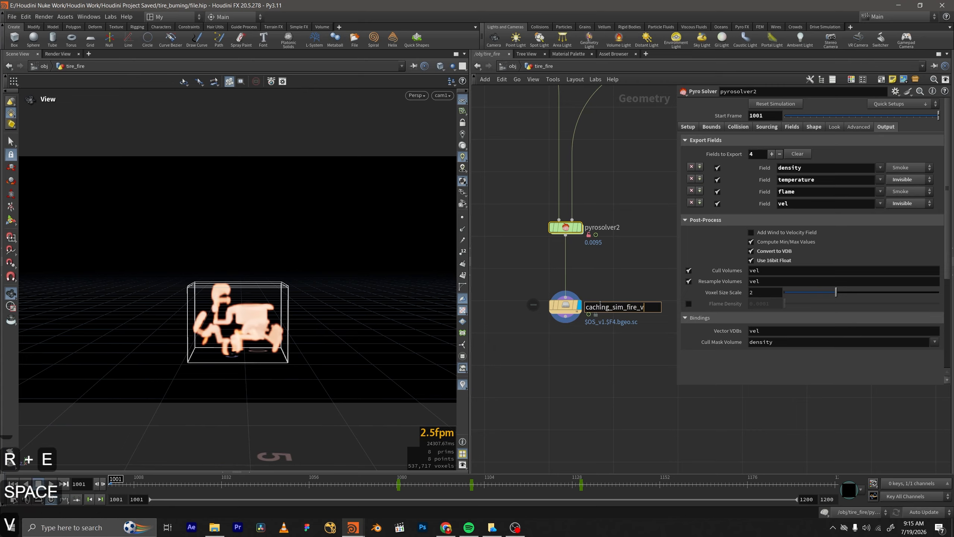
key("Return")
left_click(566, 306)
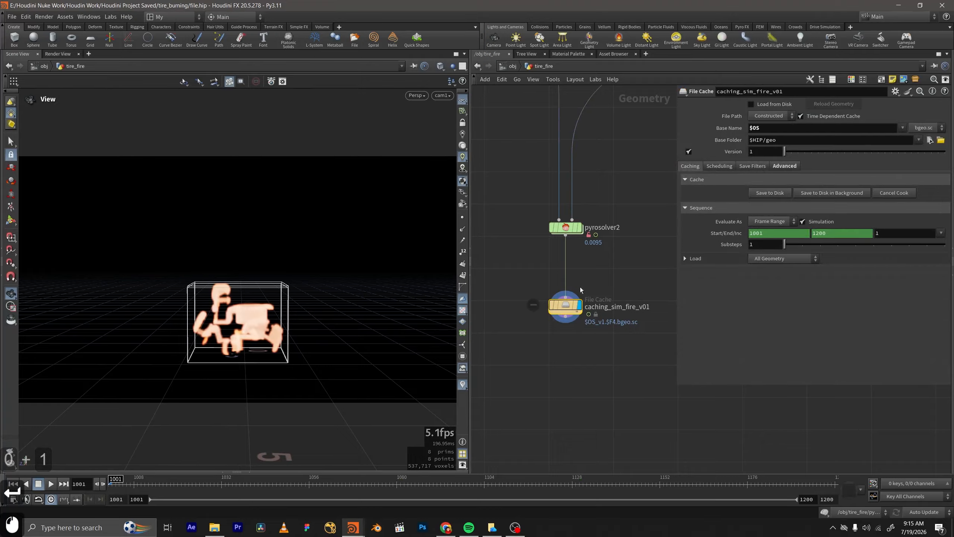
scroll(575, 331, "down", 2)
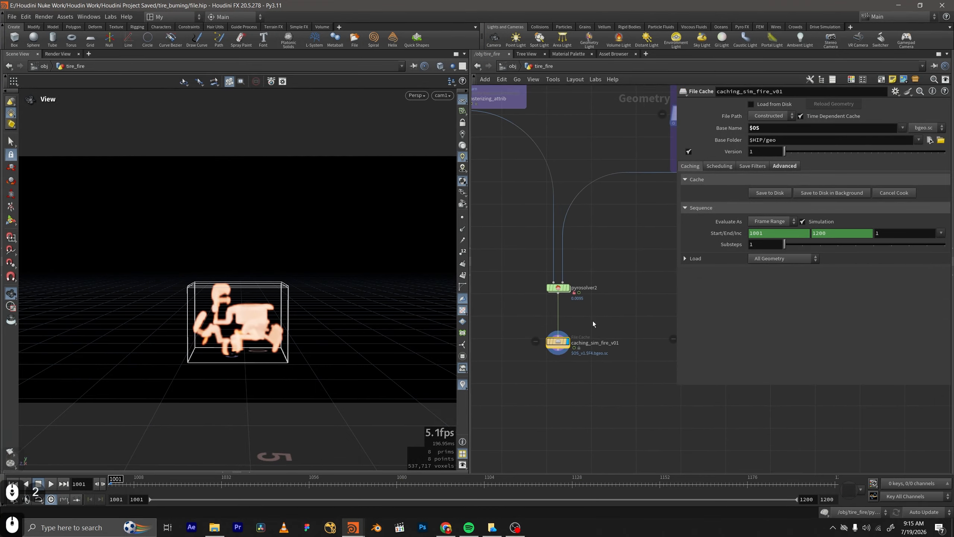
key("ctrl+s")
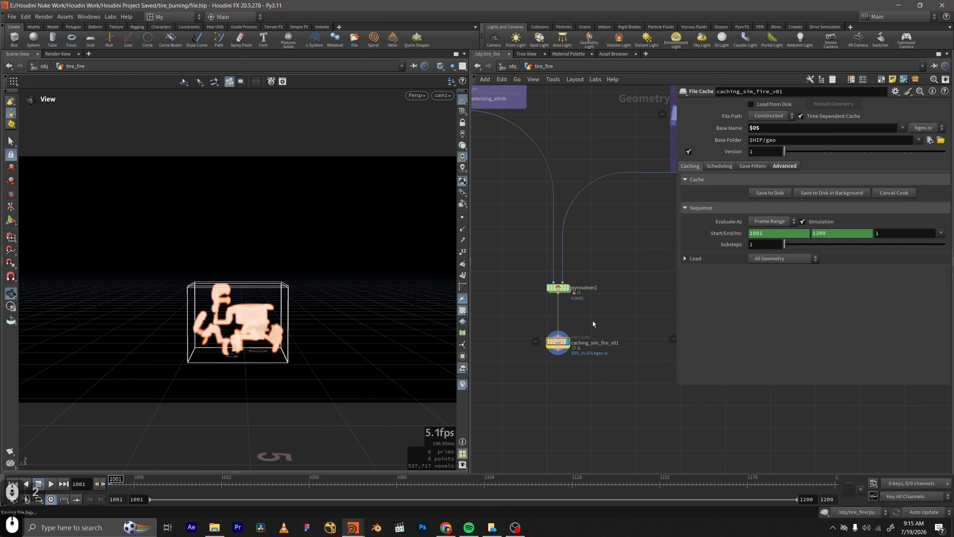